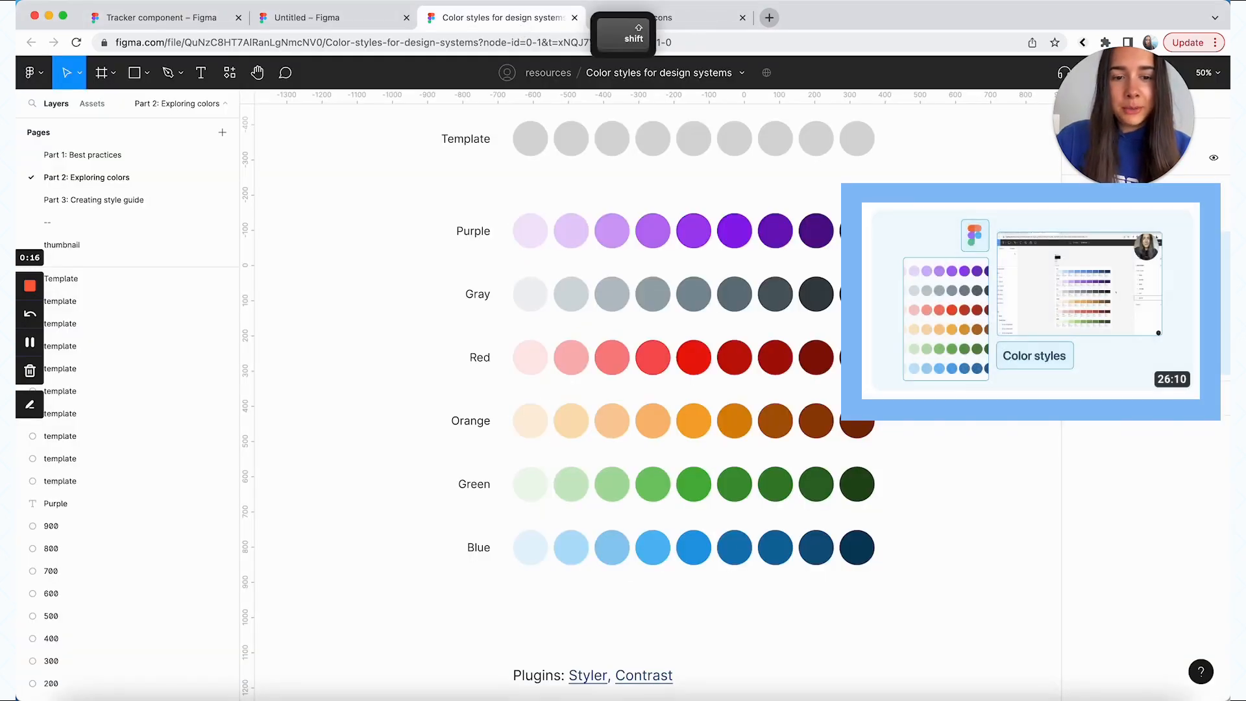
Copy the selected local color styles from the "Color styles for design systems" file into the Untitled file
key("super+c")
left_click(316, 19)
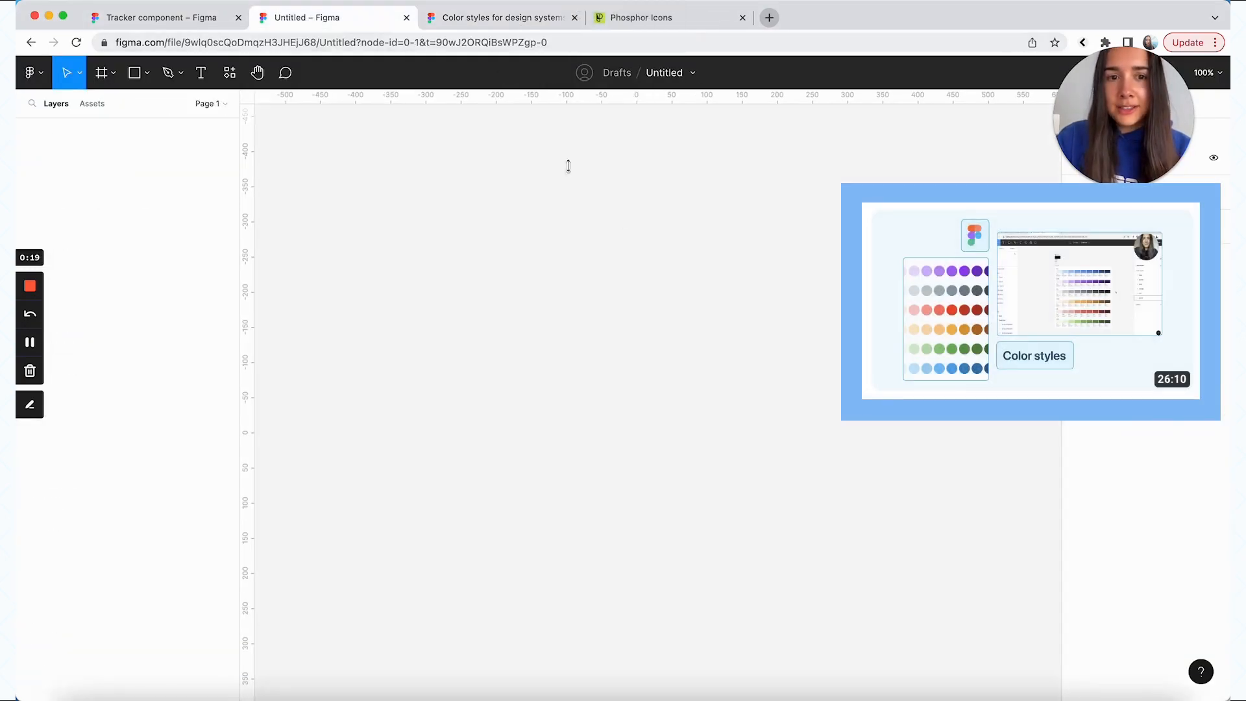
key("super+v")
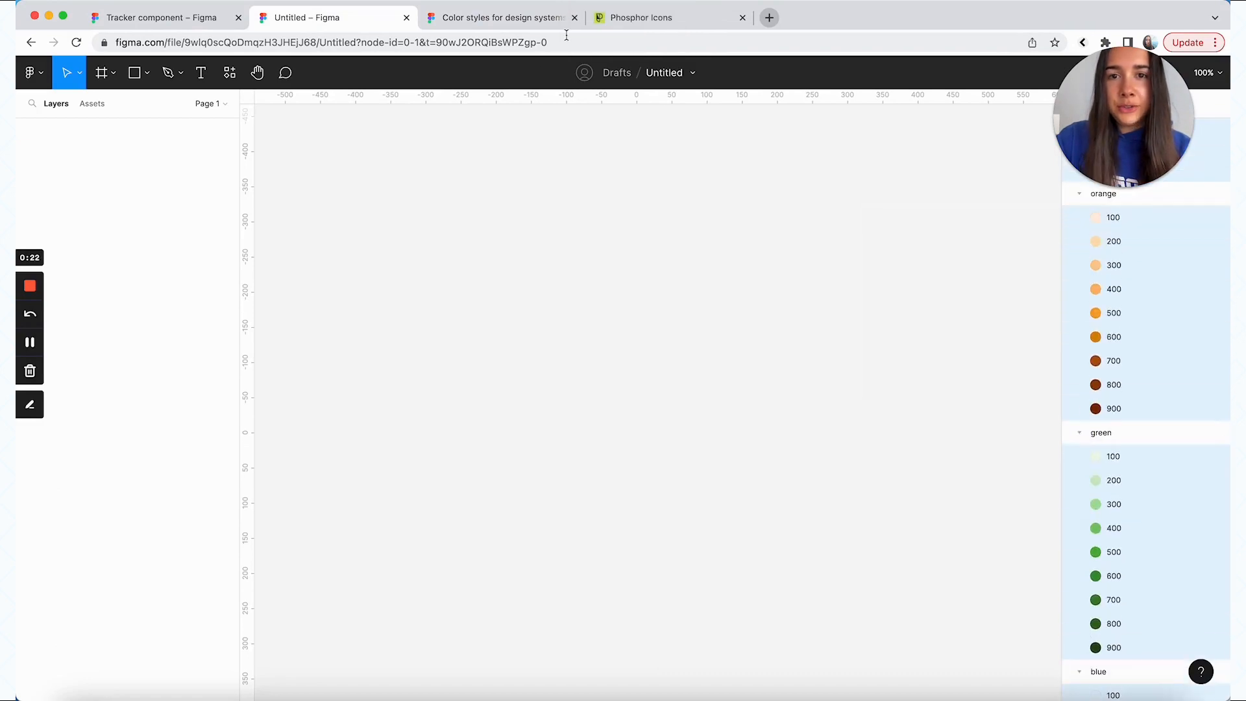
Browse the icon set on the Phosphor Icons website
left_click(669, 21)
scroll(448, 359, "down", 10)
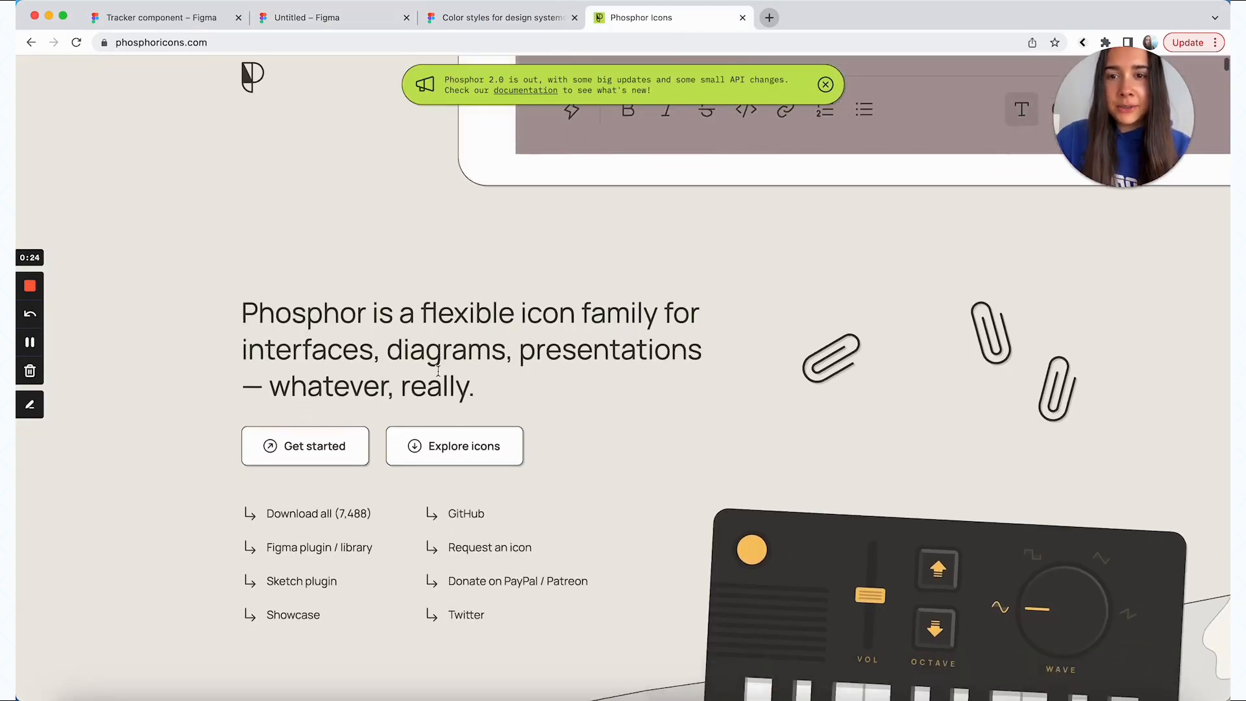
scroll(422, 396, "down", 8)
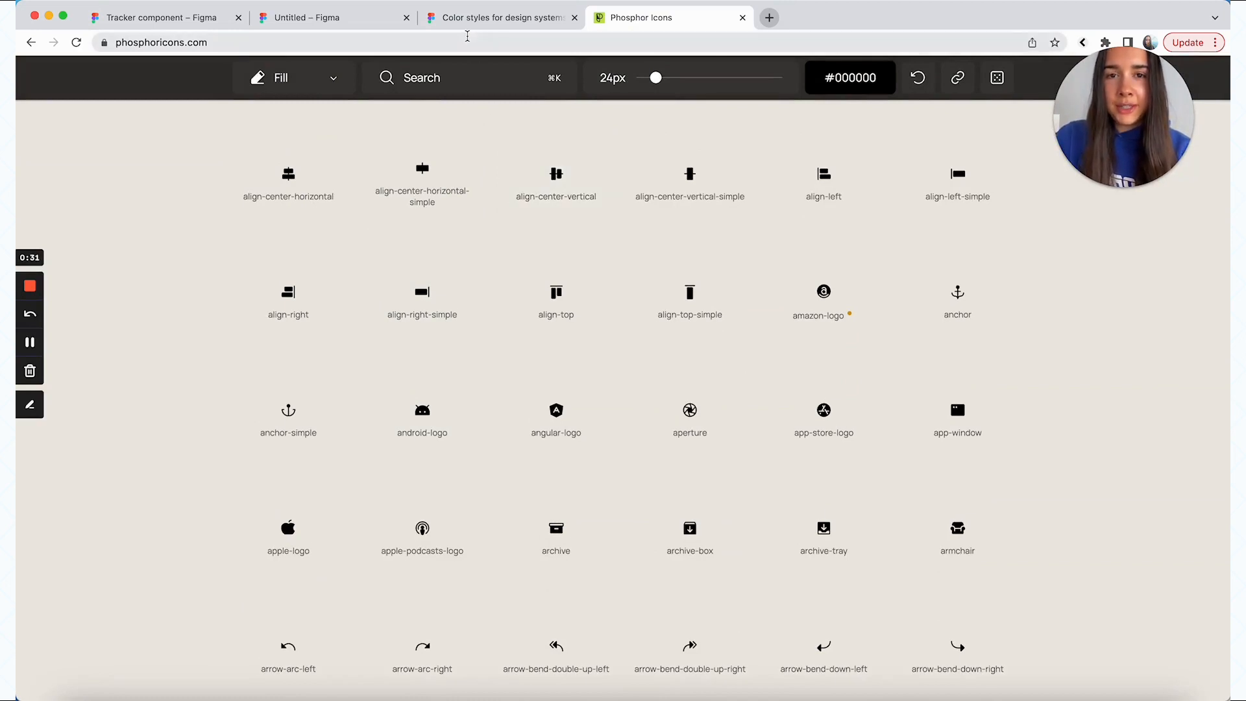
Add a text layer reading "Title" on the canvas of the Untitled file
left_click(307, 18)
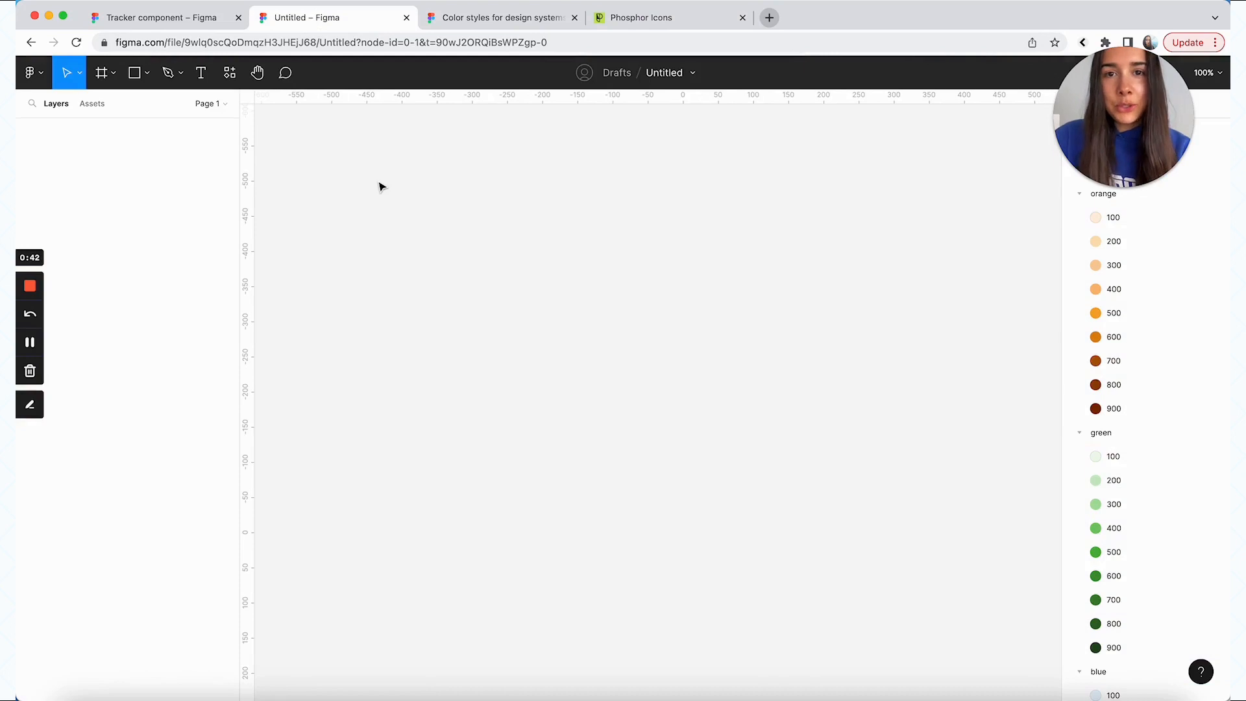
left_click(200, 72)
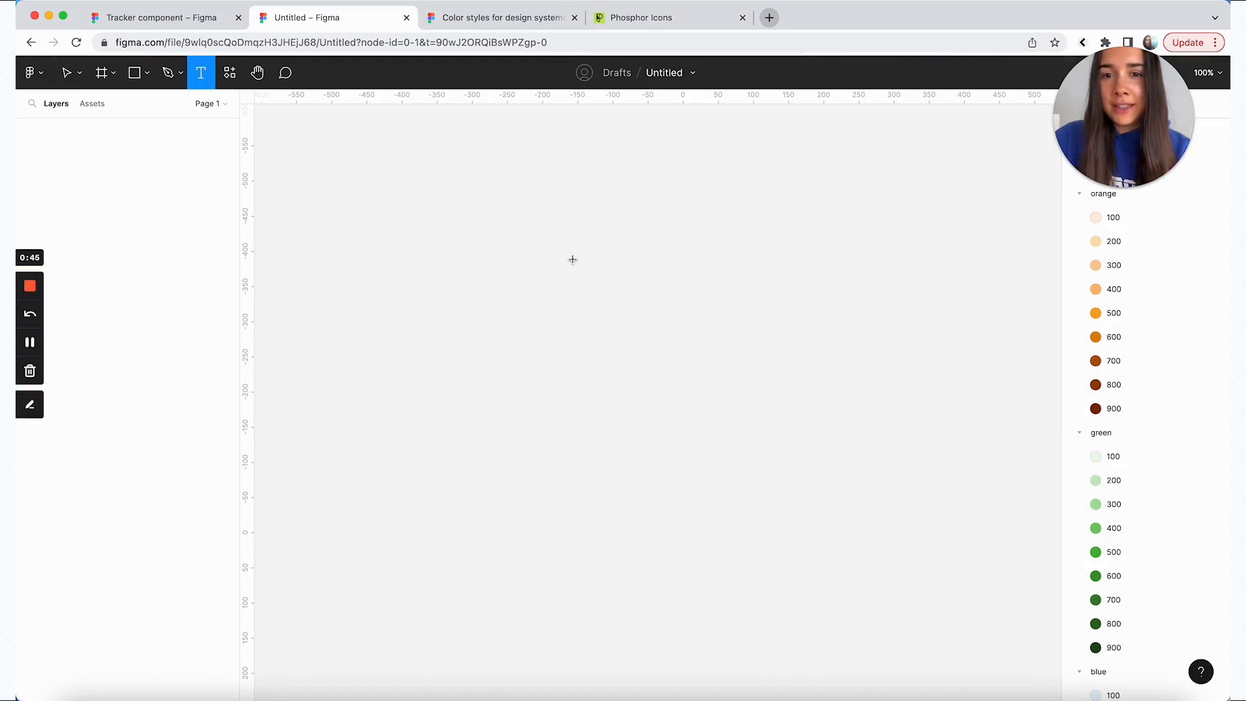
left_click(575, 266)
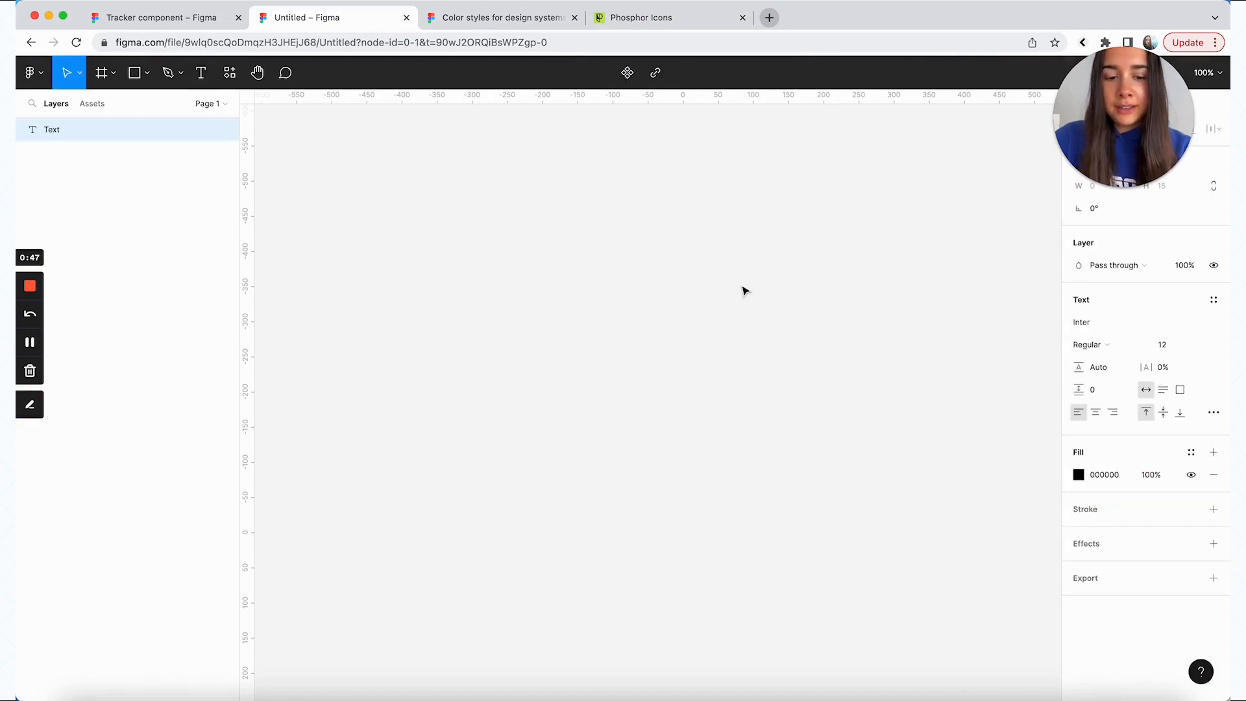
key("super+plus")
type("Title")
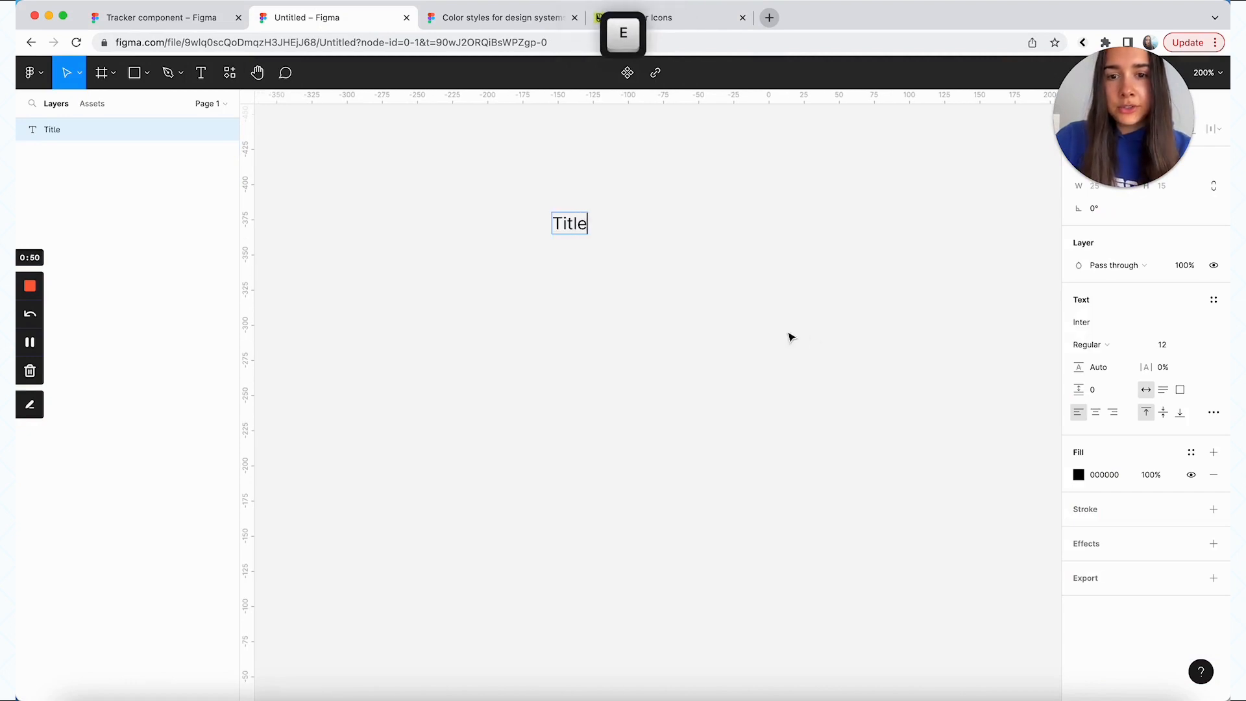
key("Escape")
Format the Title text with font size 20 and Semi Bold weight
left_click(1174, 348)
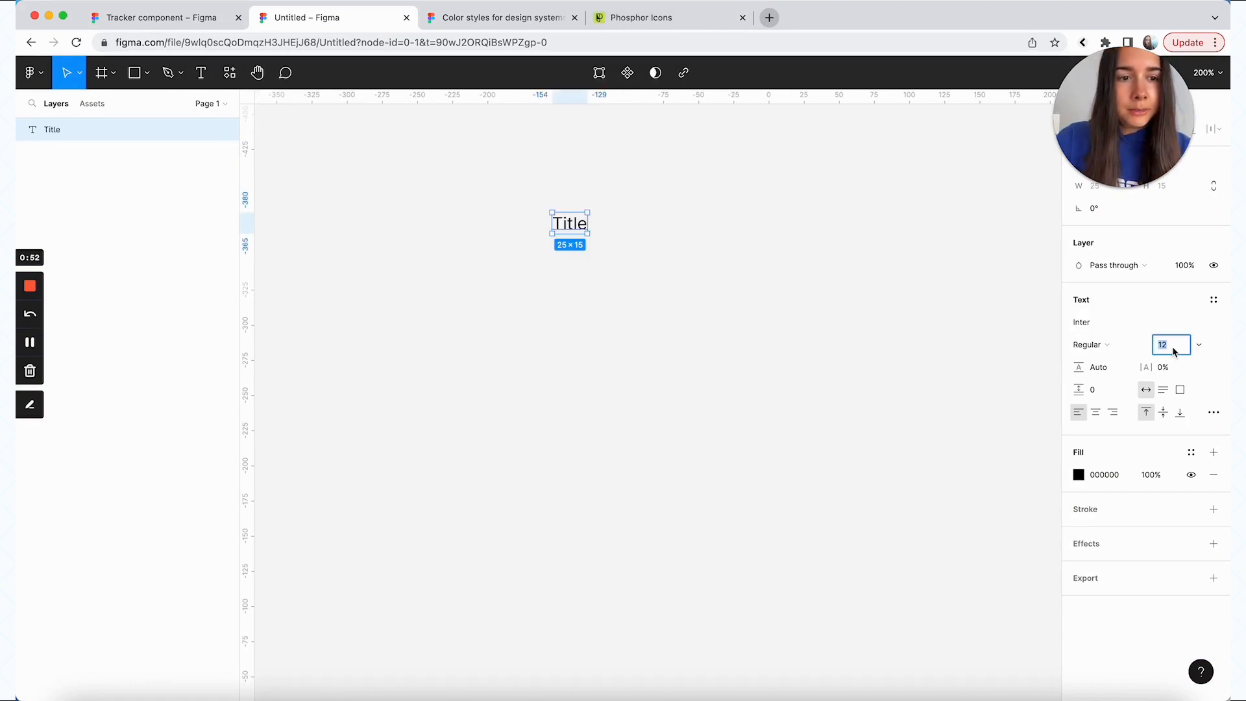
type("20")
key("Return")
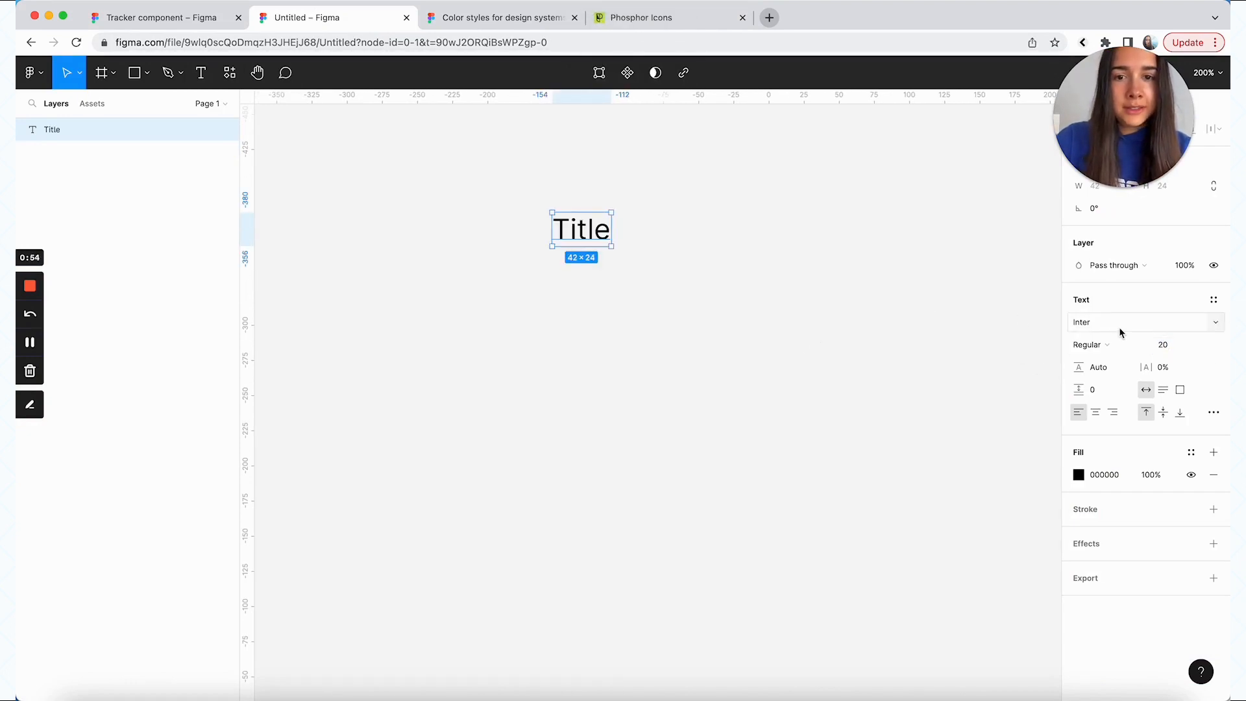
left_click(1097, 345)
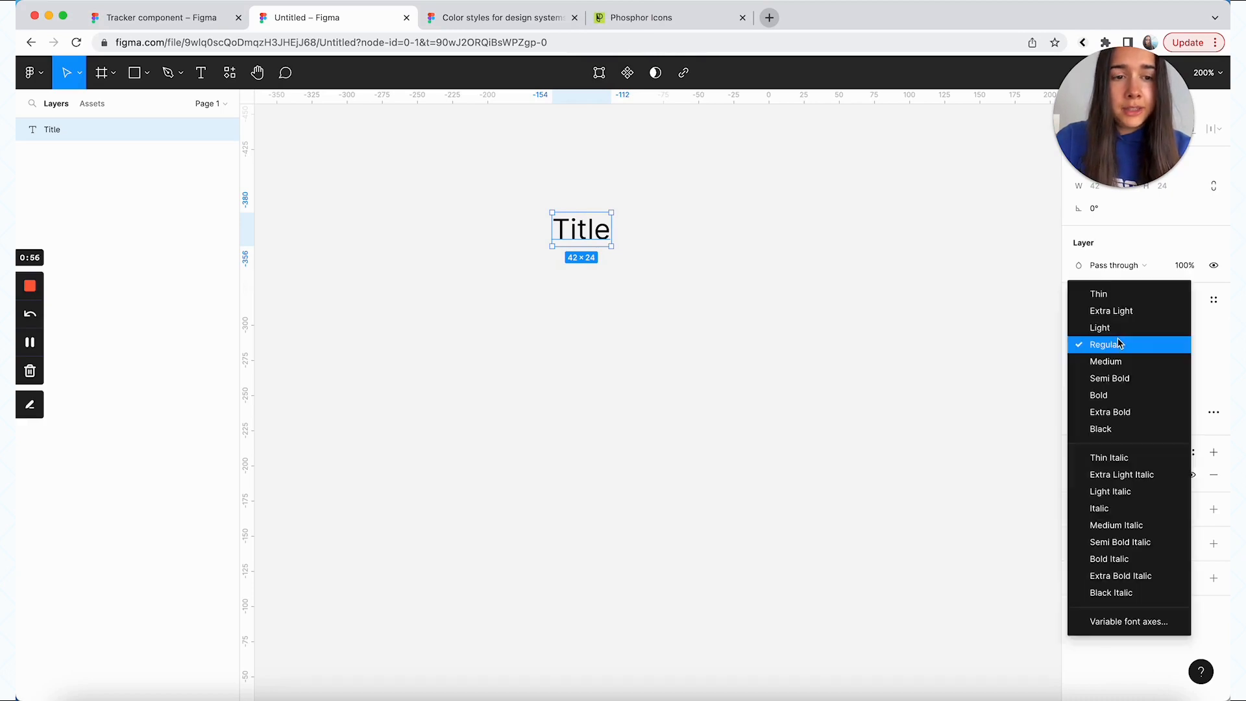
left_click(1135, 380)
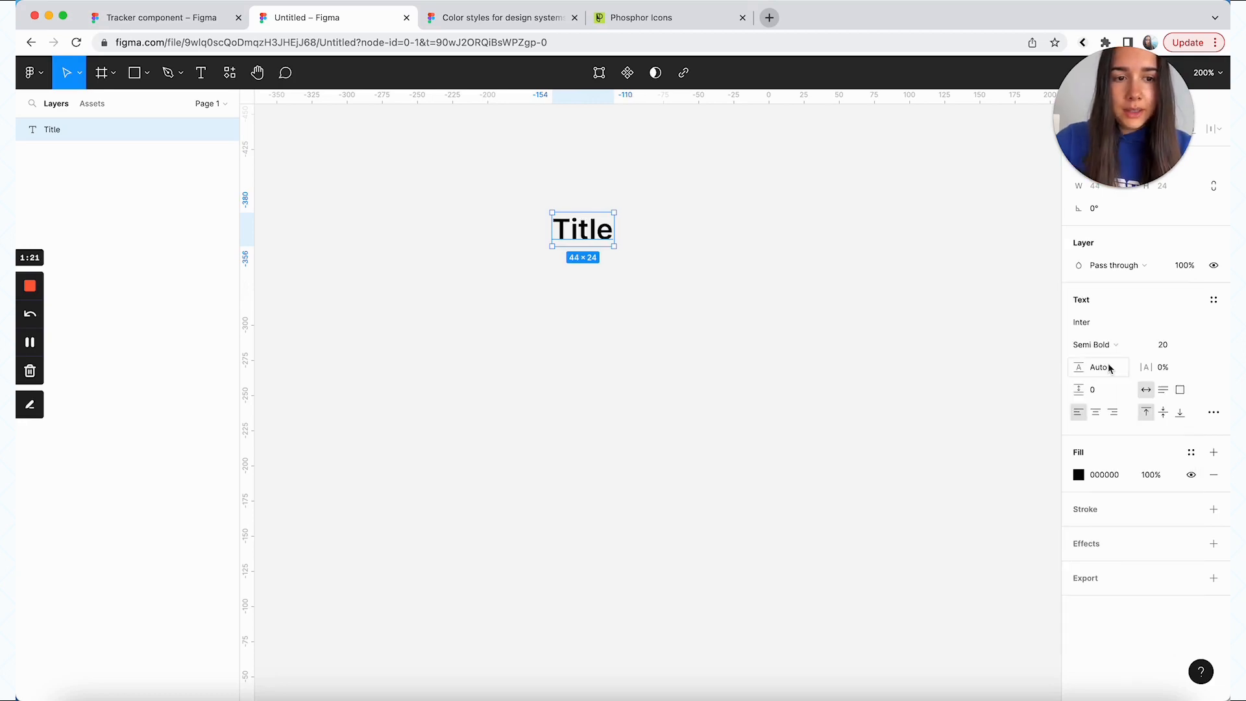
Set the Title text's line height to 150%
left_click(1099, 367)
key("shift+Up")
key("shift+Up")
key("Return")
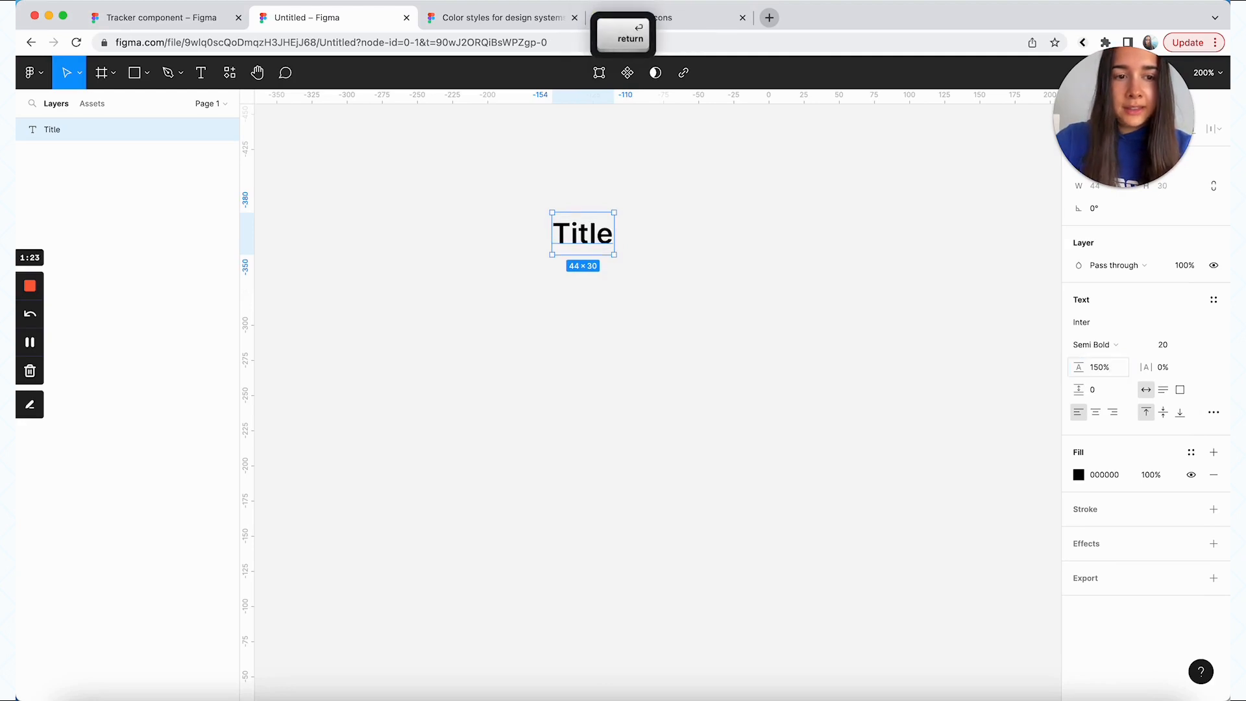
left_click(1009, 357)
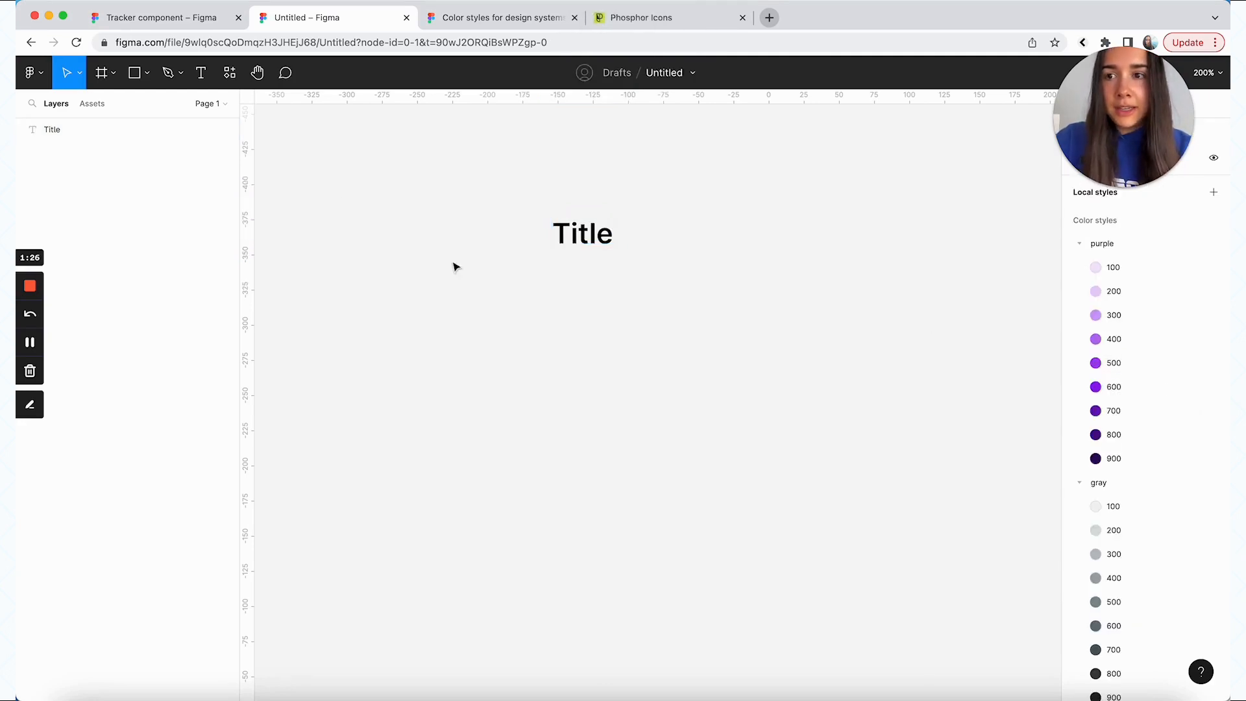
Add a second text layer reading "Location" below the Title text
key("t")
left_click(563, 282)
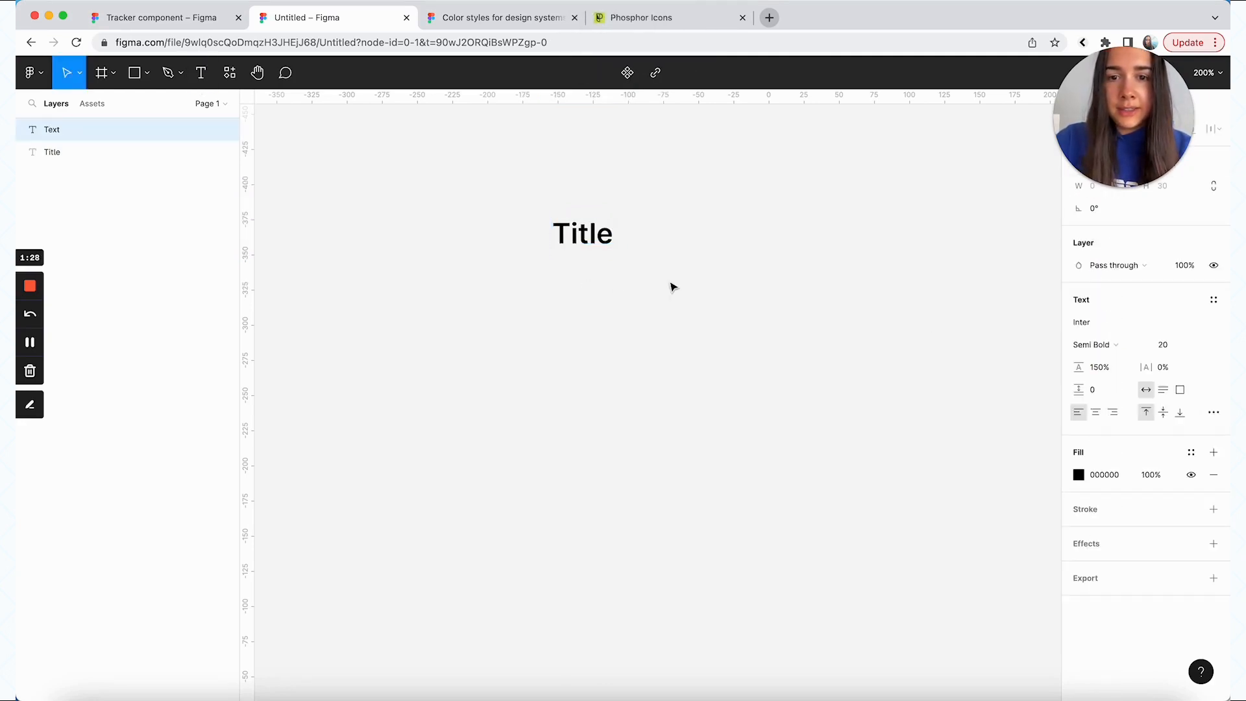
type("Location")
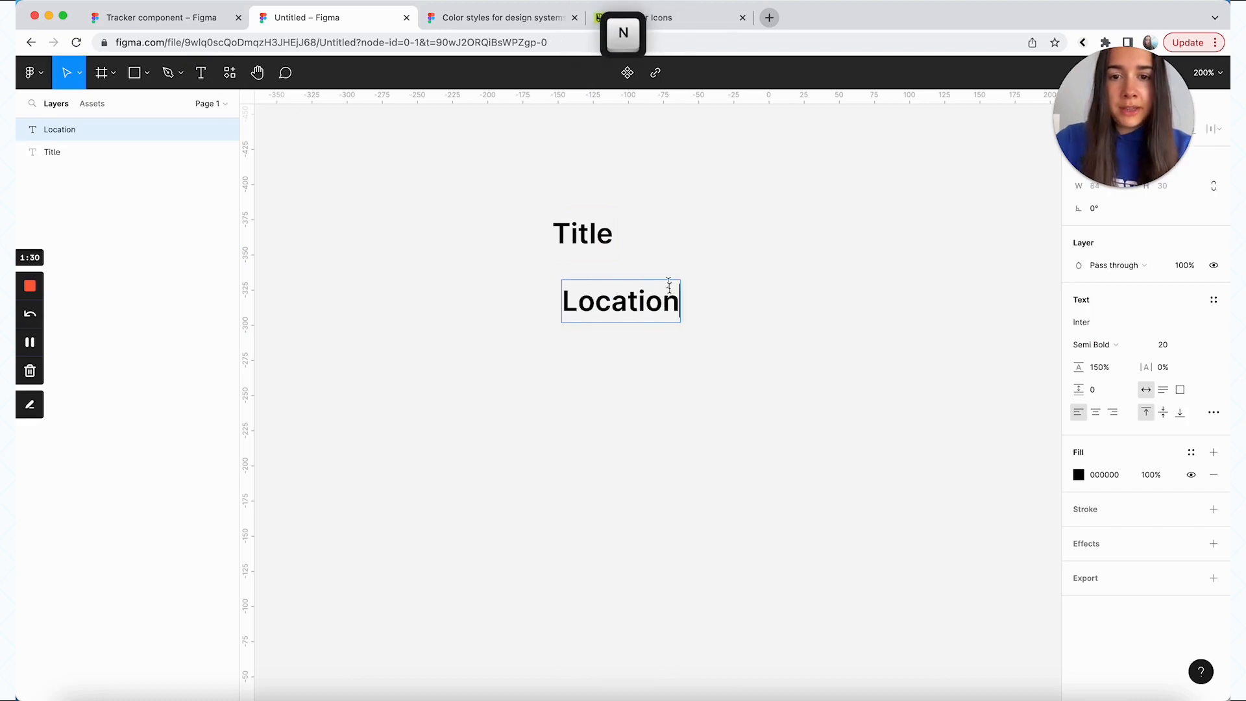
Duplicate the Location text directly below itself and change the copy's wording to "Date"
left_click_drag(637, 298, 636, 356)
key("Return")
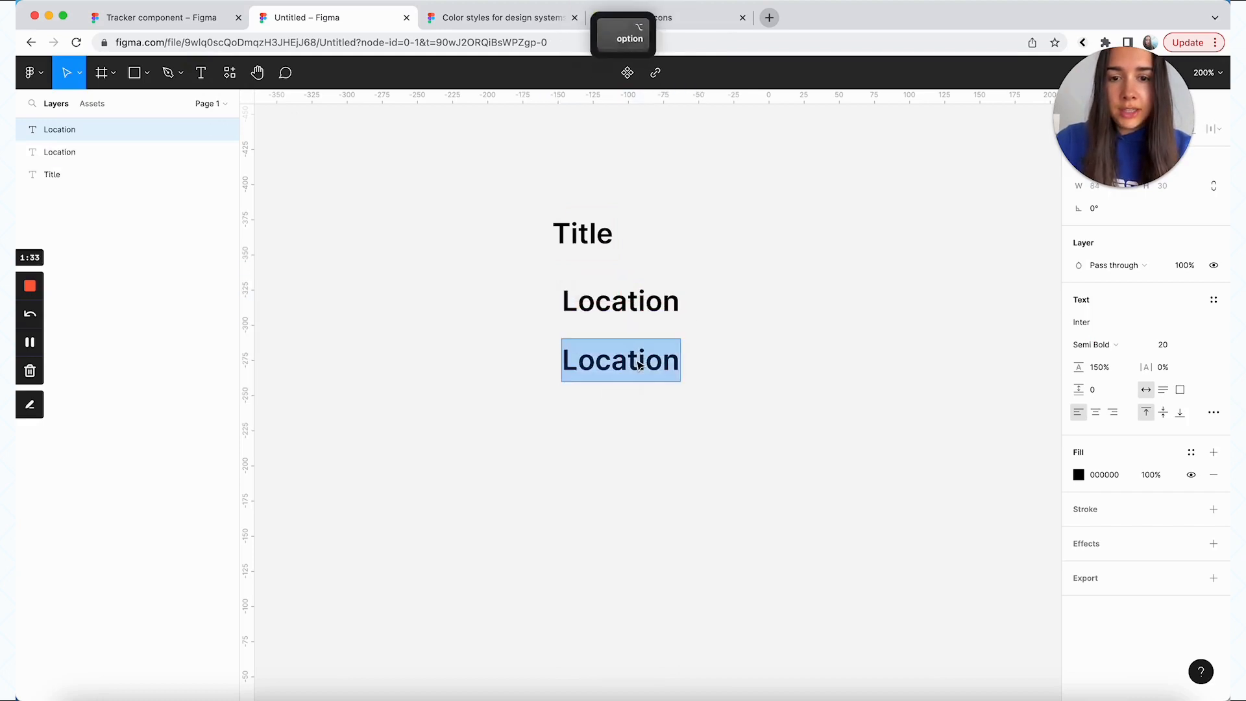
type("Date")
left_click(668, 400)
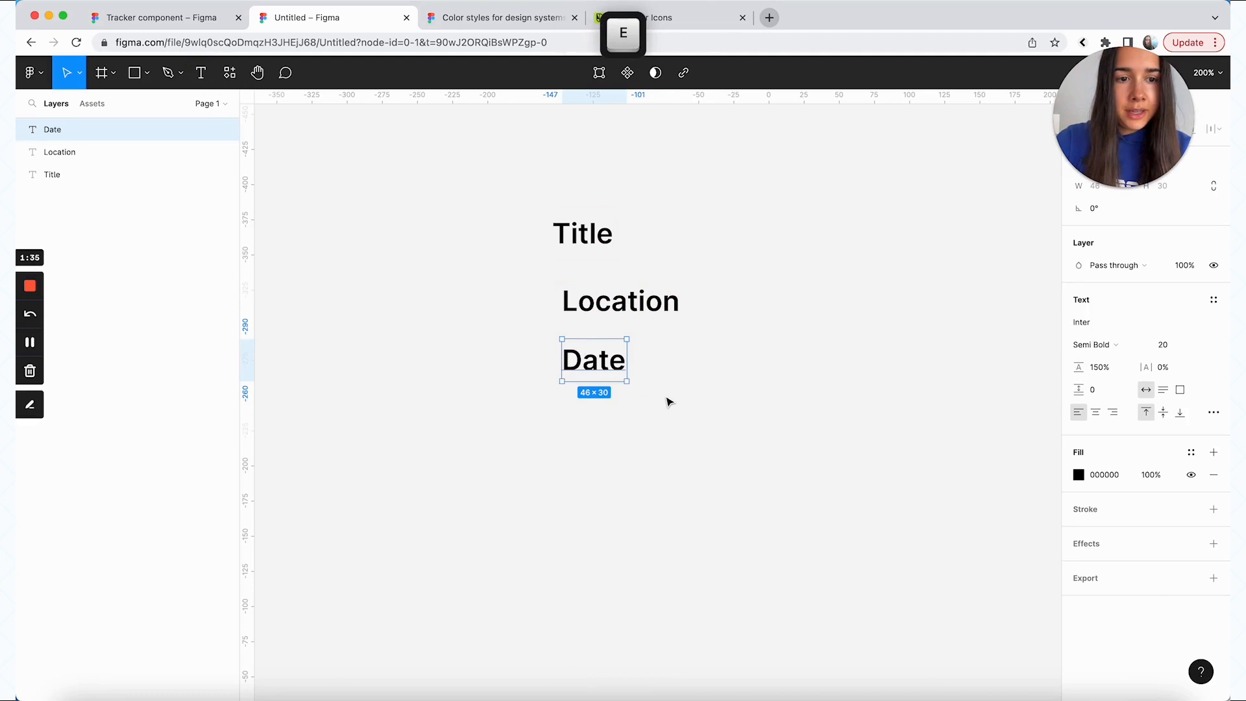
Set the Location and Date texts to Auto line height and Regular weight
left_click(621, 305, "shift")
left_click(1096, 422)
type("auto")
key("Return")
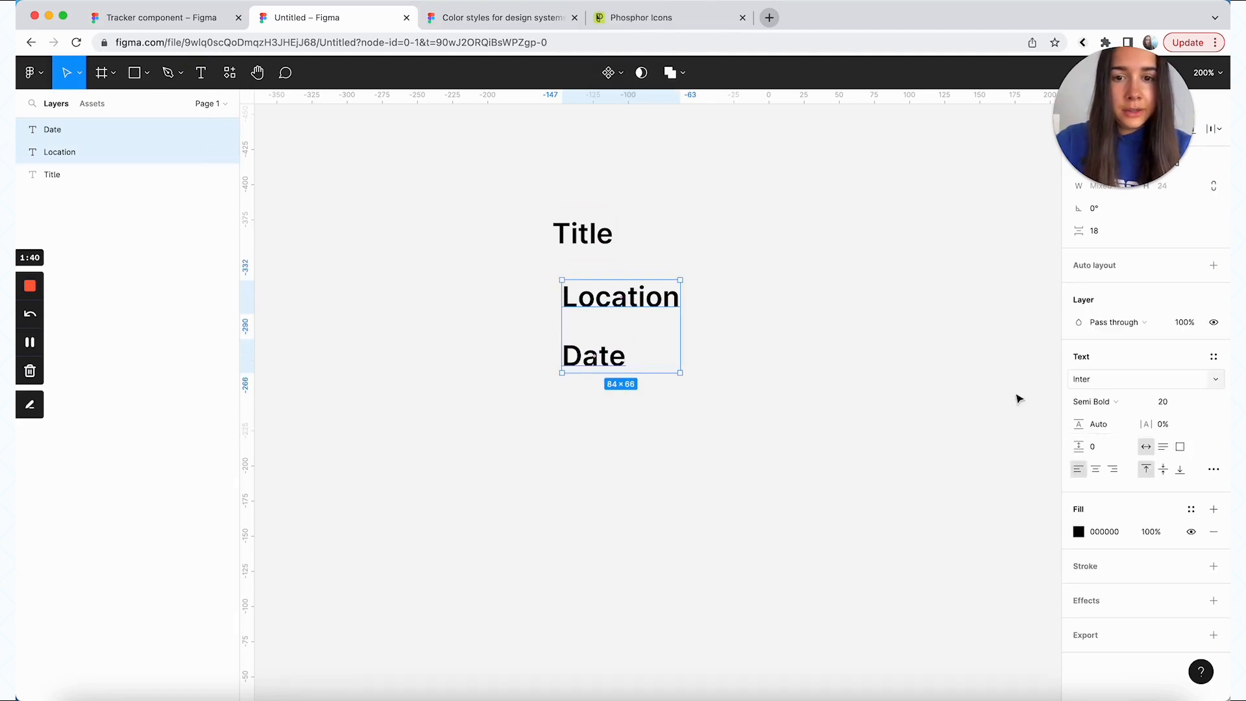
left_click(1094, 402)
left_click(1106, 368)
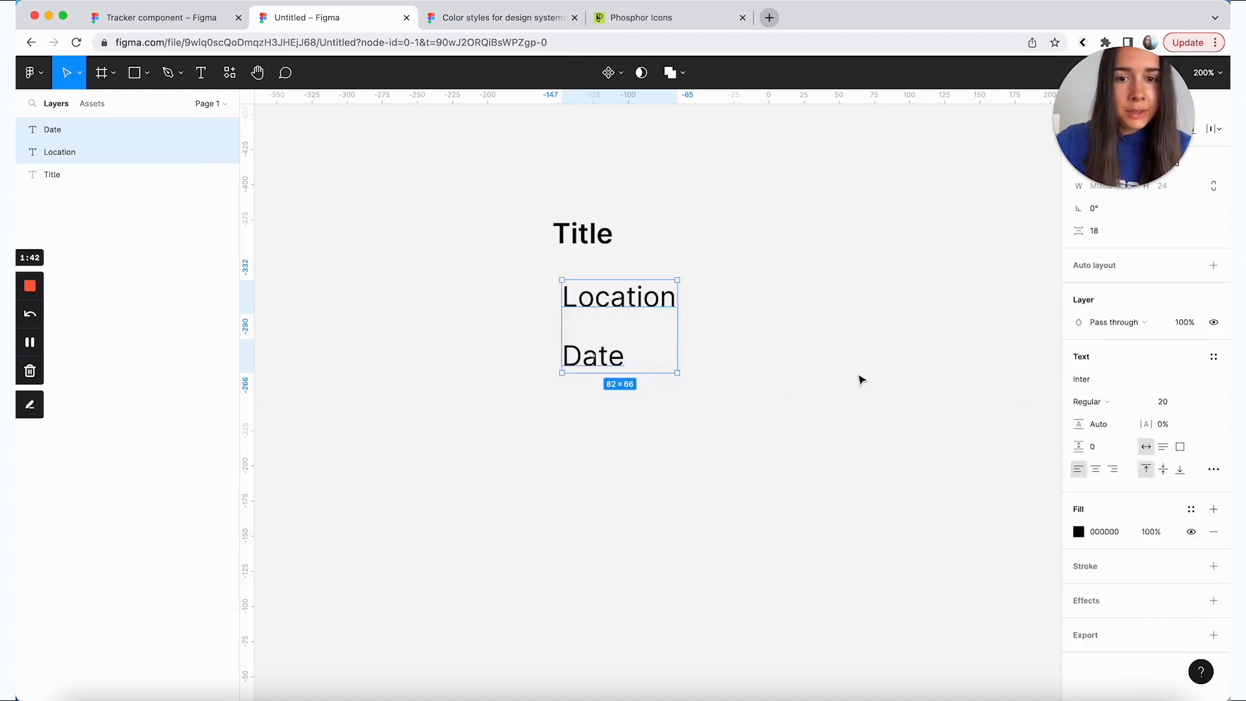
Align the left edges of the Location and Date texts with the Title, moving Date closer to Location
left_click(861, 380)
left_click(623, 291)
left_click_drag(624, 290, 617, 290)
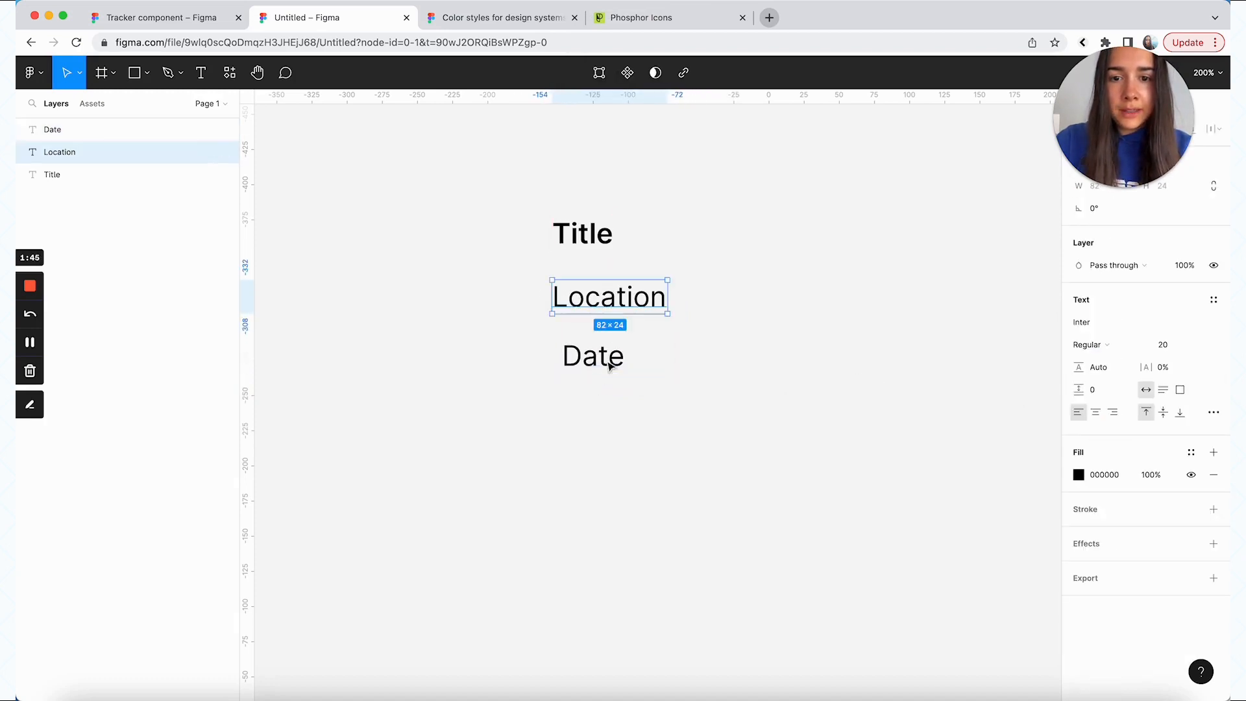
left_click_drag(612, 356, 593, 366)
Set the font size of the Location and Date texts to 16
left_click(613, 305, "shift")
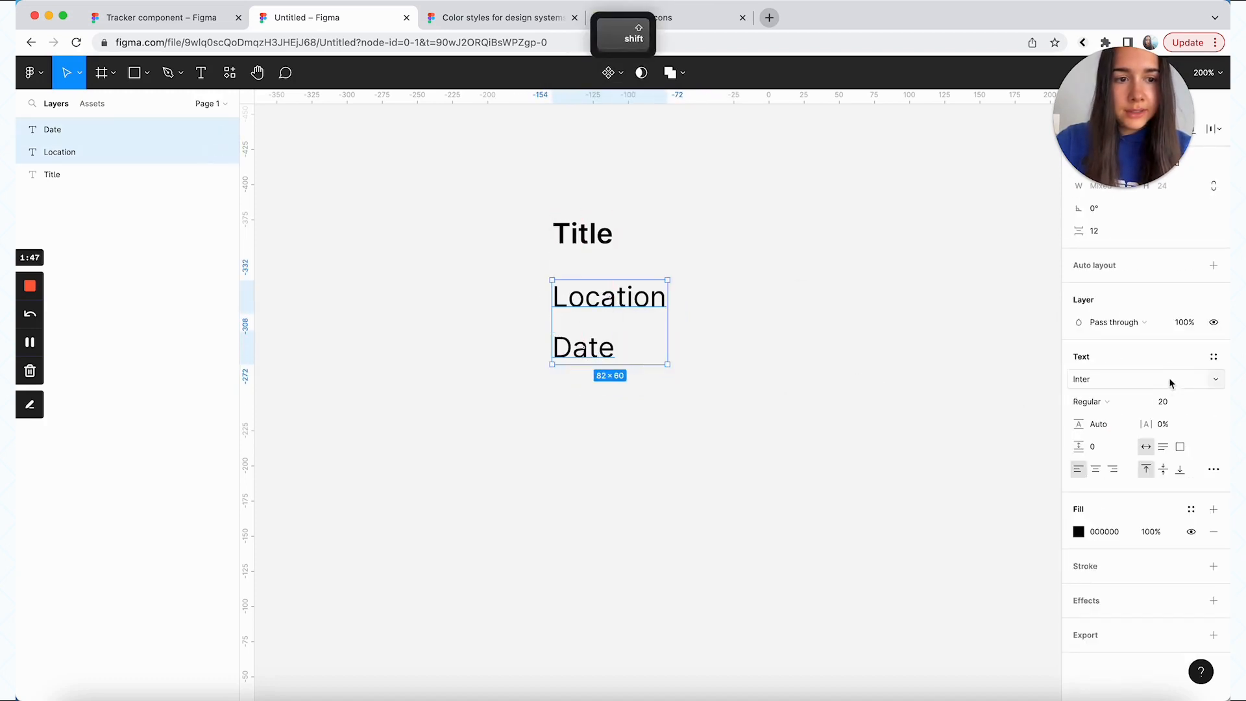
left_click(1169, 402)
type("16")
key("Return")
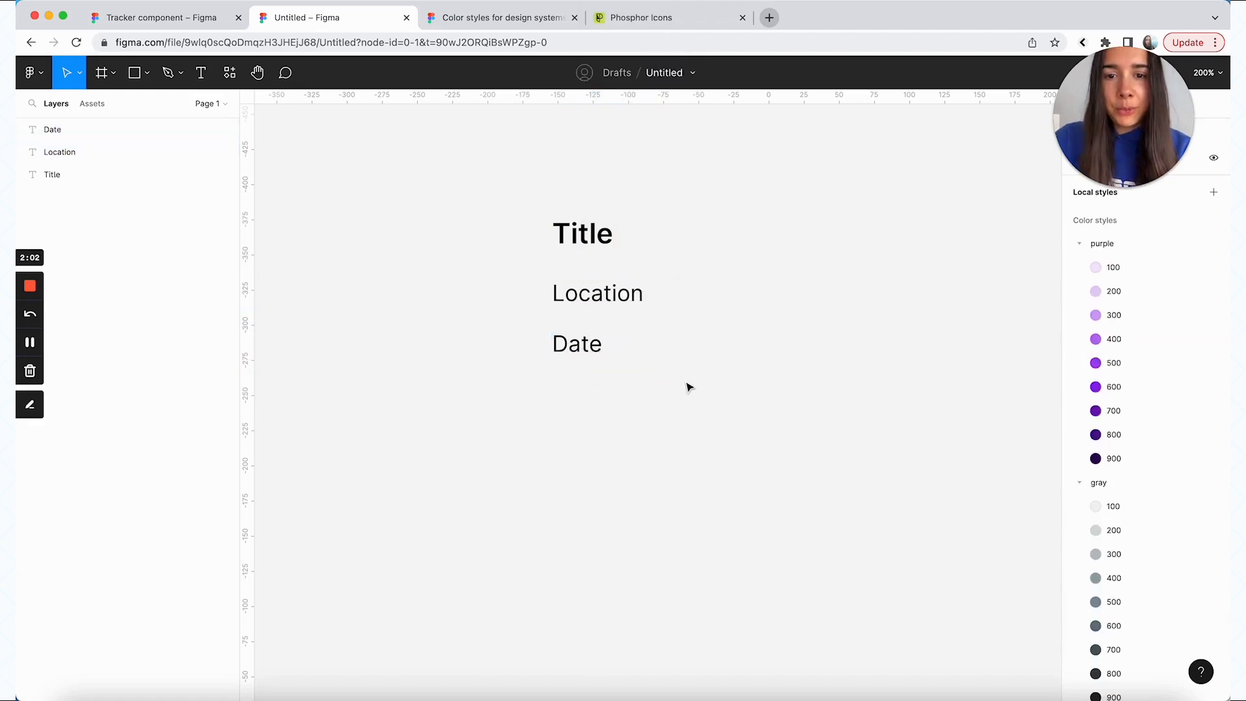
Wrap the Title, Location and Date texts in a vertical auto layout with 8 spacing between items
left_click_drag(689, 388, 465, 208)
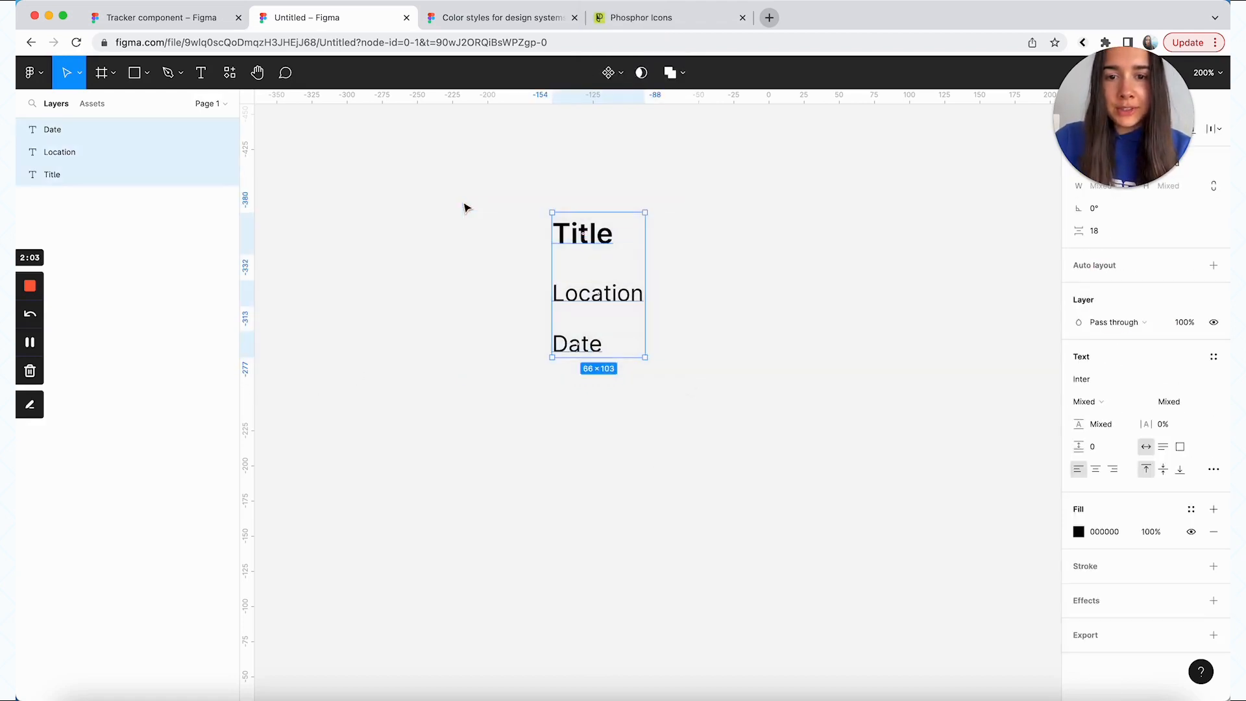
key("shift+a")
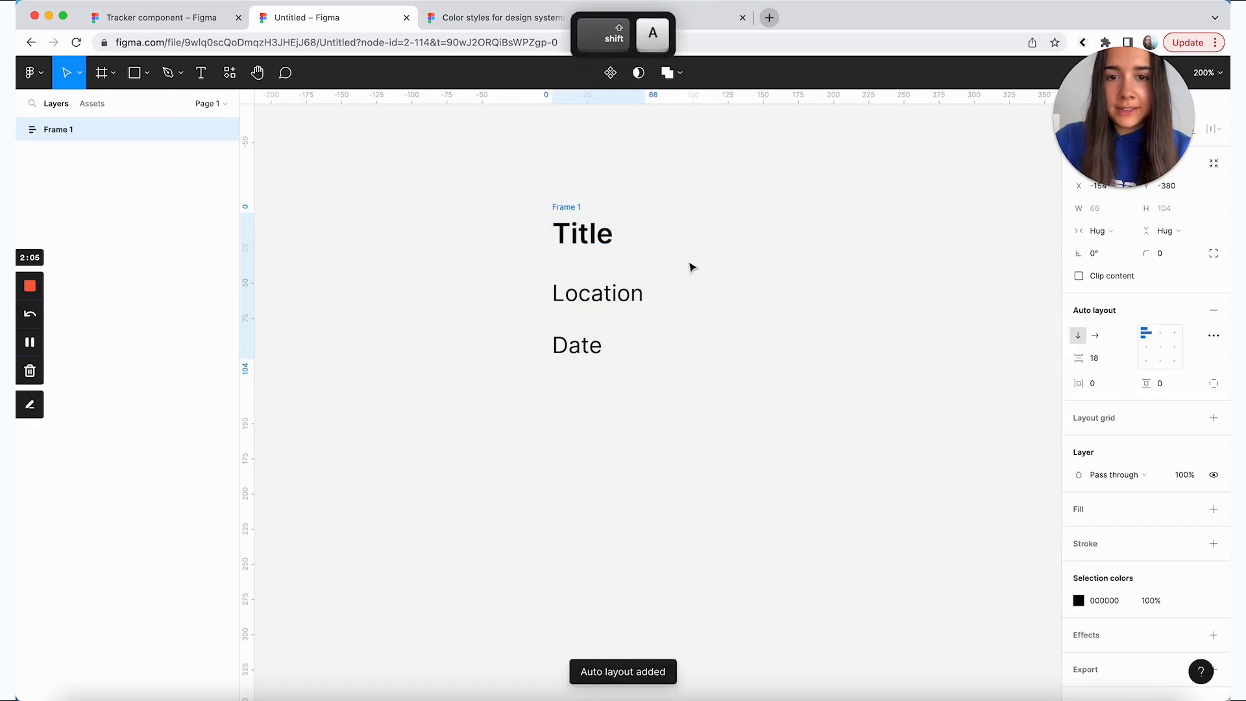
left_click(1107, 356)
type("8")
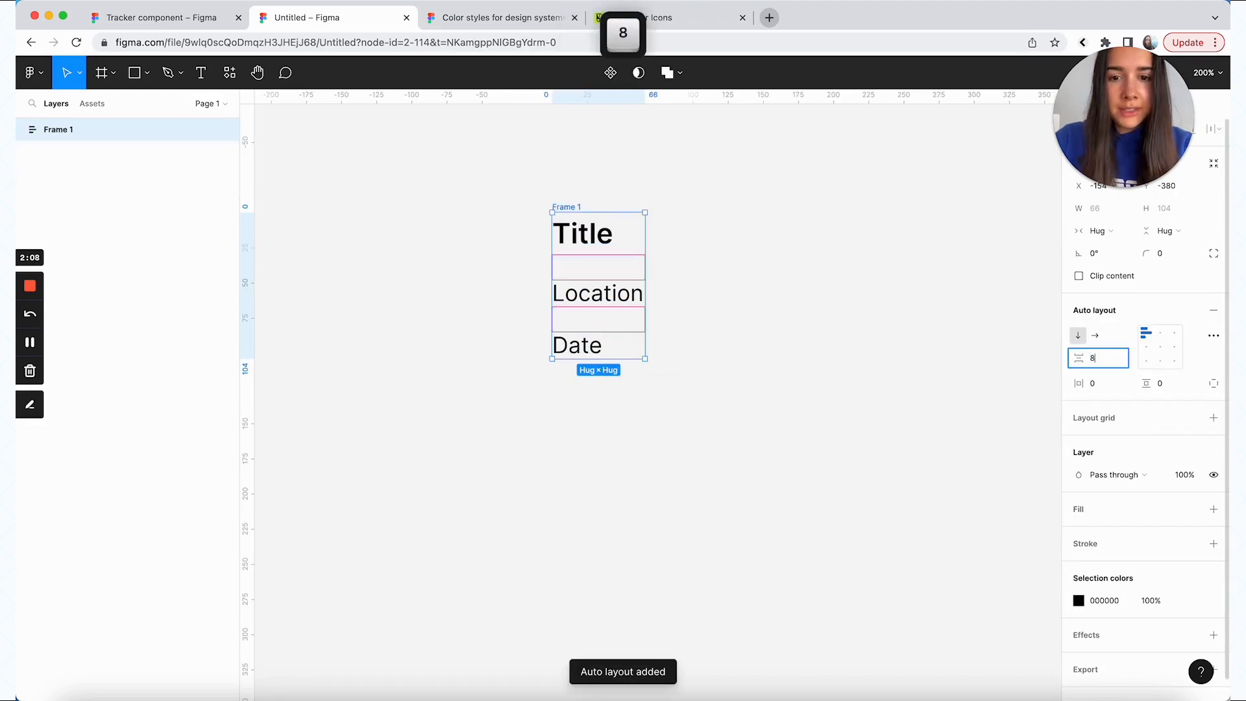
key("Return")
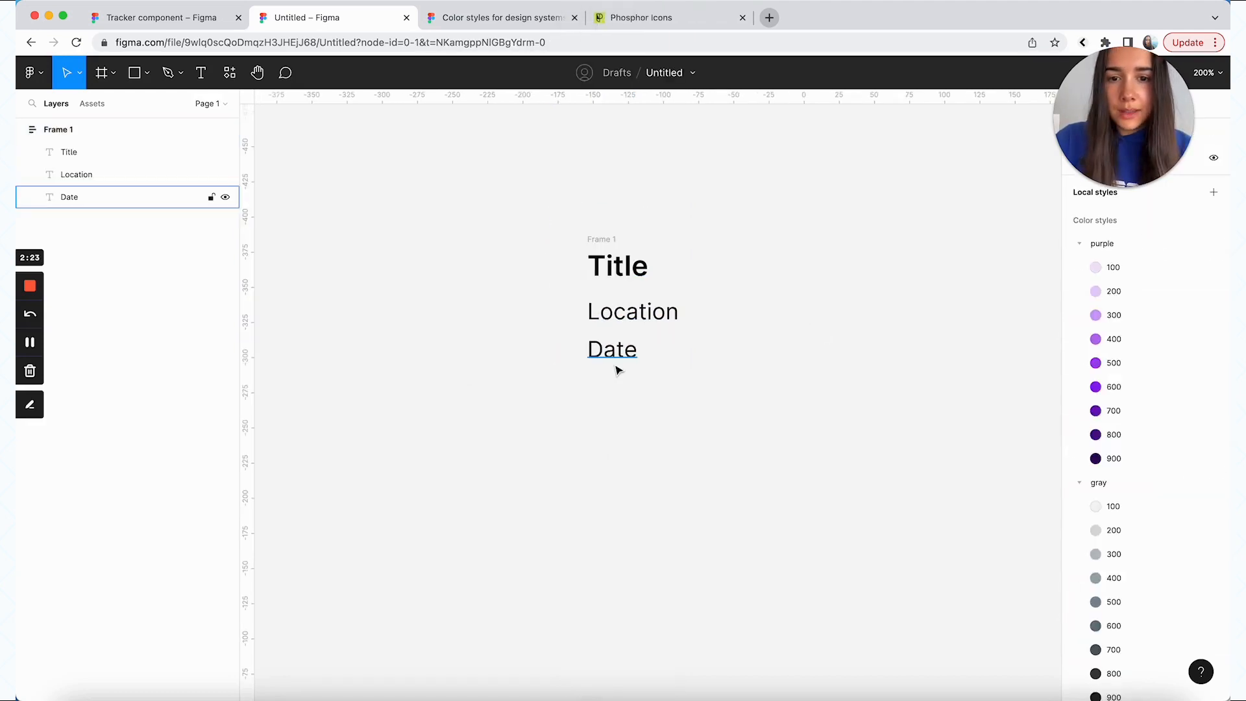
Apply the gray 900 color style to the fill of the Location and Date texts
left_click(615, 352)
left_click(626, 325, "shift")
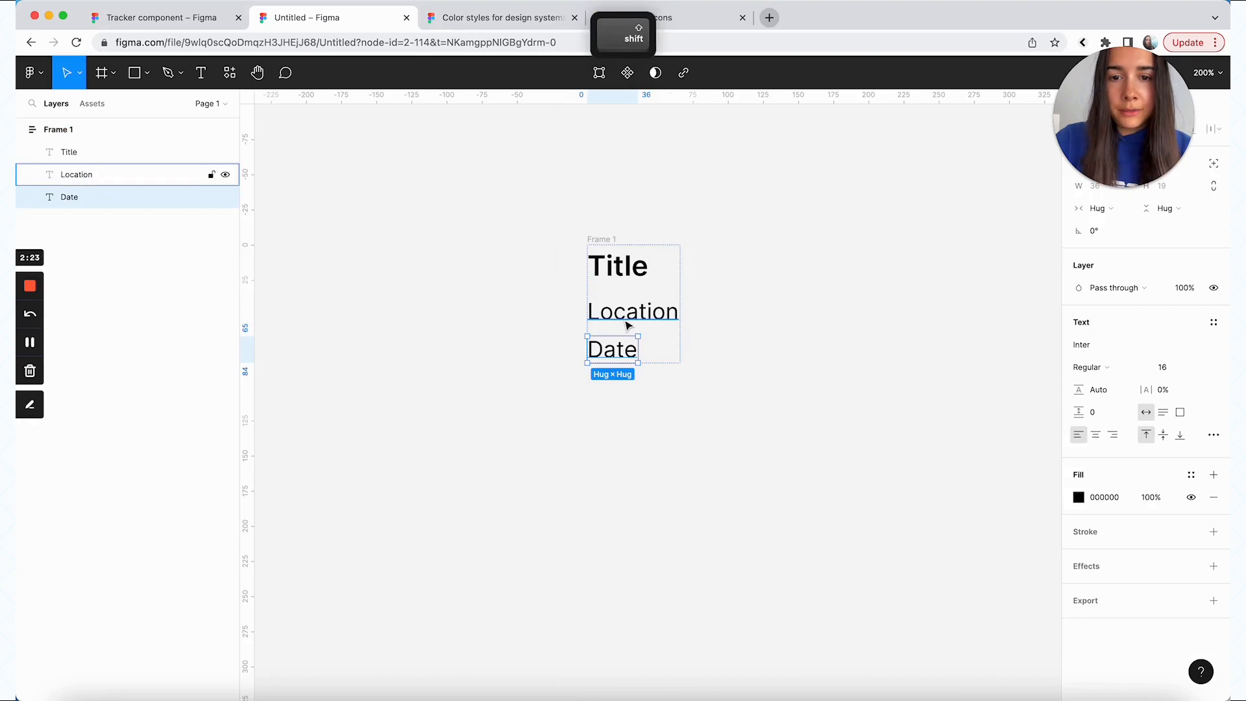
left_click(1191, 475)
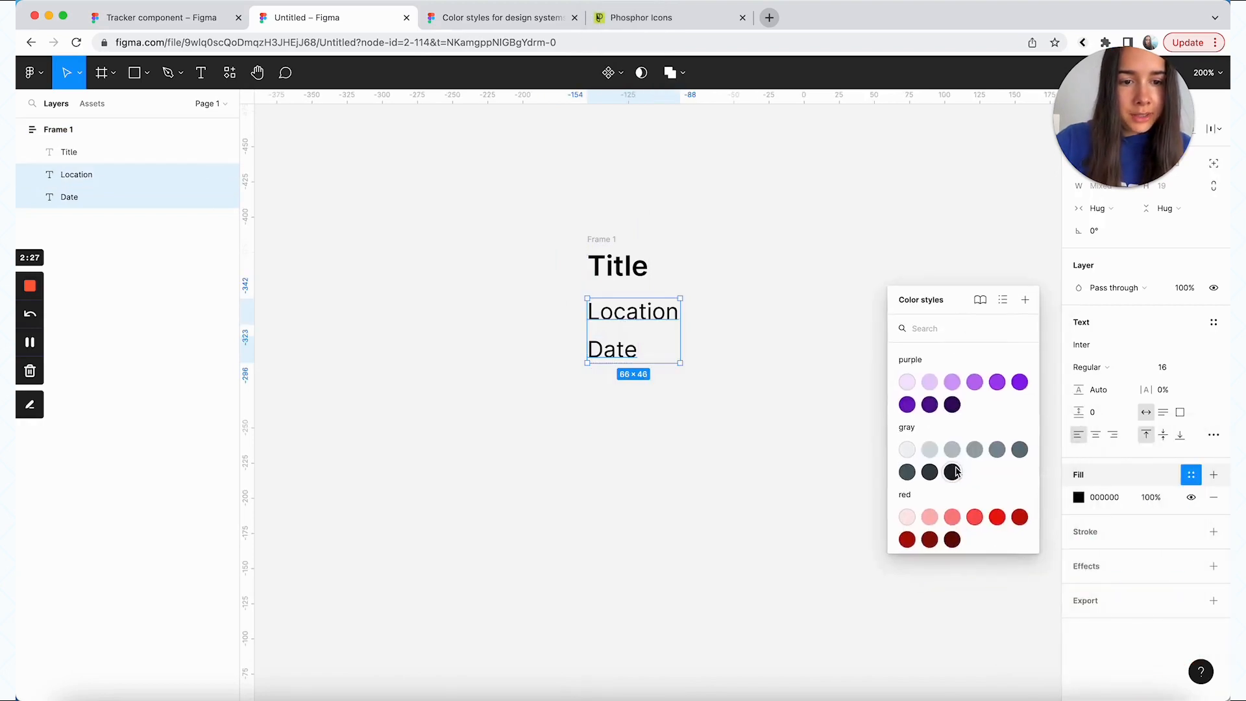
left_click(952, 472)
left_click(803, 411)
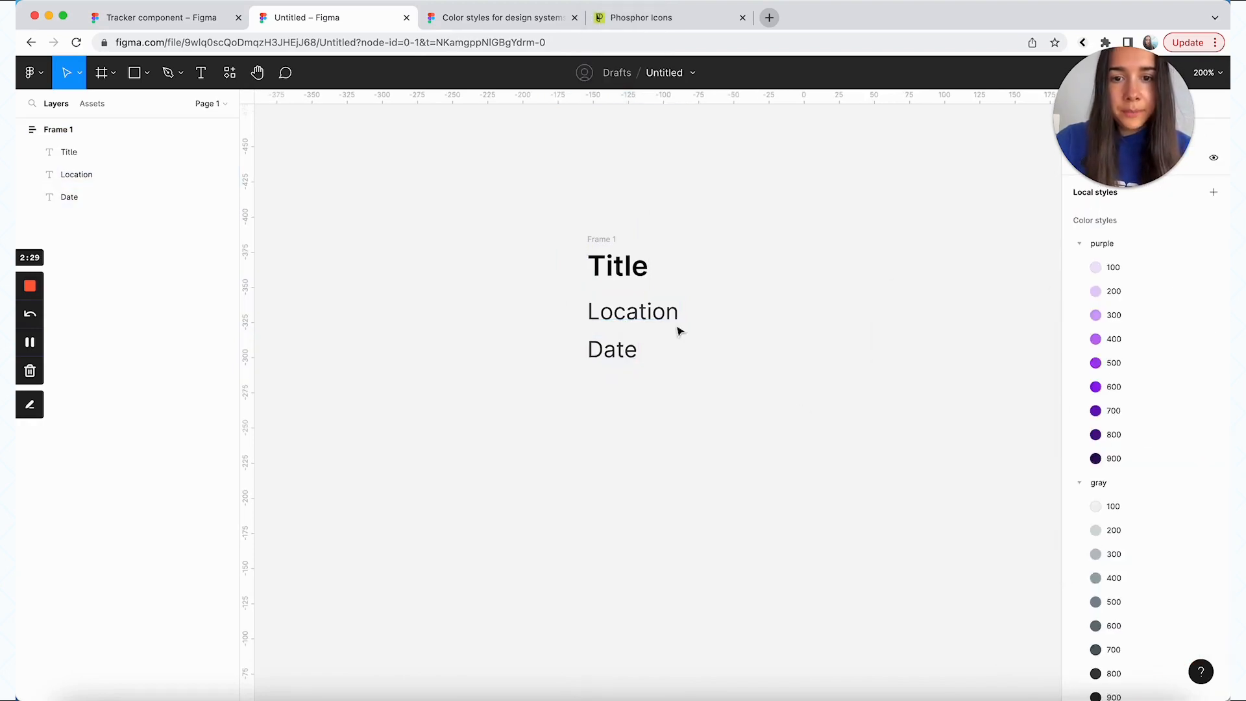
Check the title color in the Tracker component example file, and apply the blue 800 color style to the Title text
left_click(625, 278)
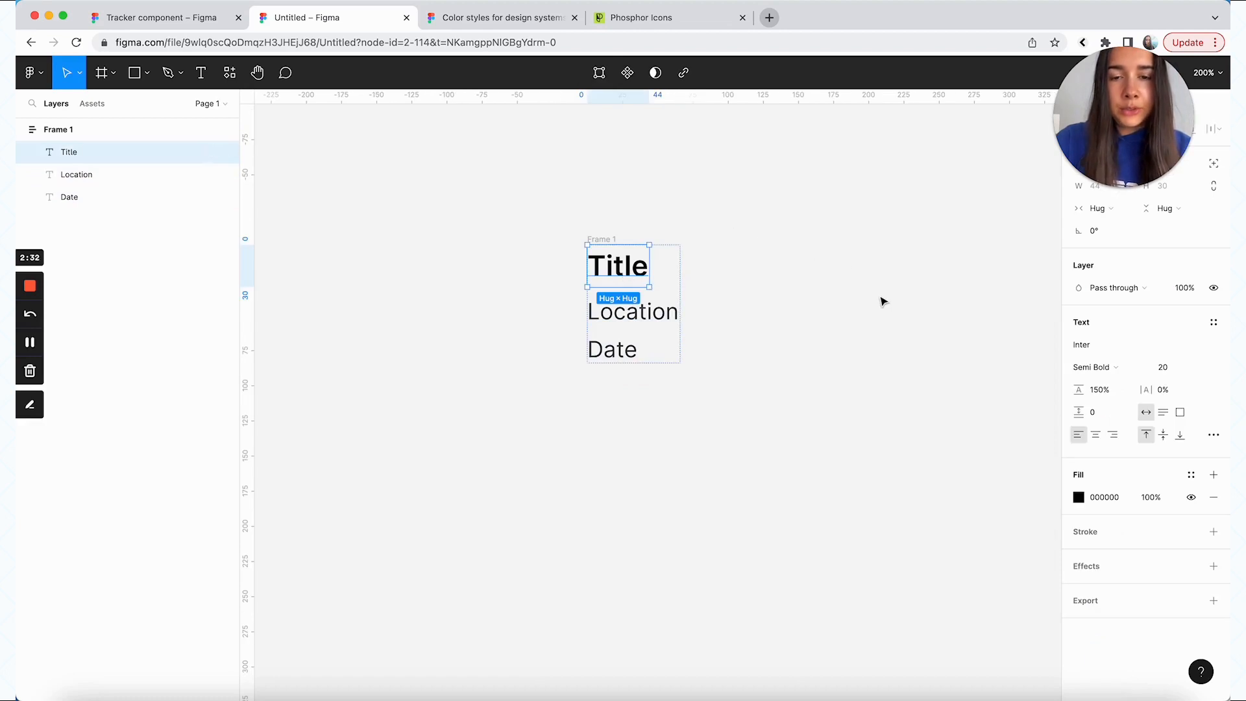
left_click(195, 18)
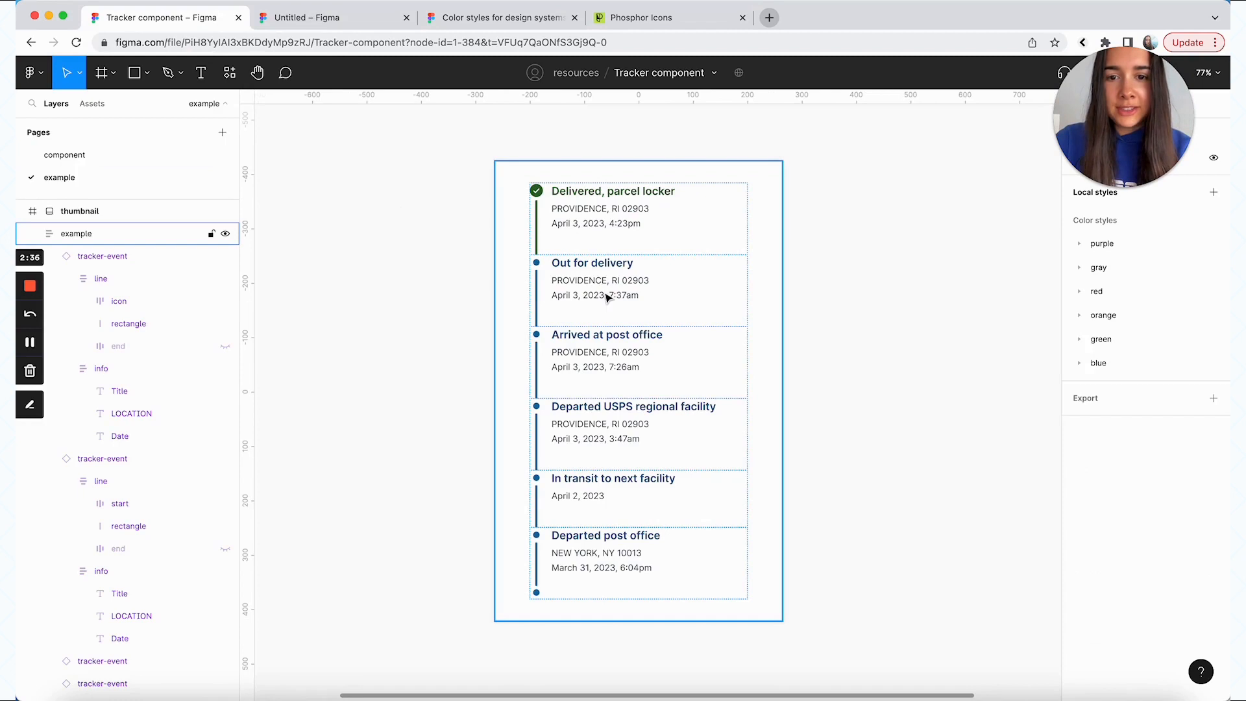
left_click(356, 23)
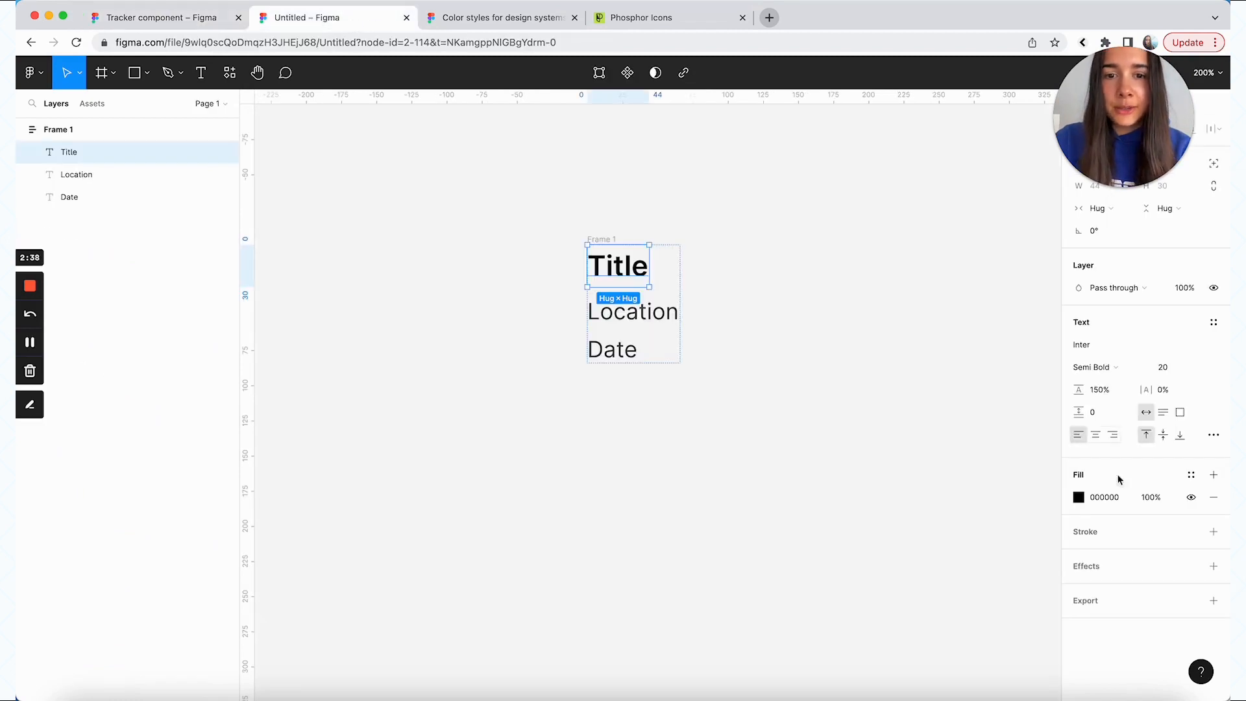
left_click(1191, 477)
left_click_drag(1144, 458, 920, 243)
scroll(946, 370, "down", 5)
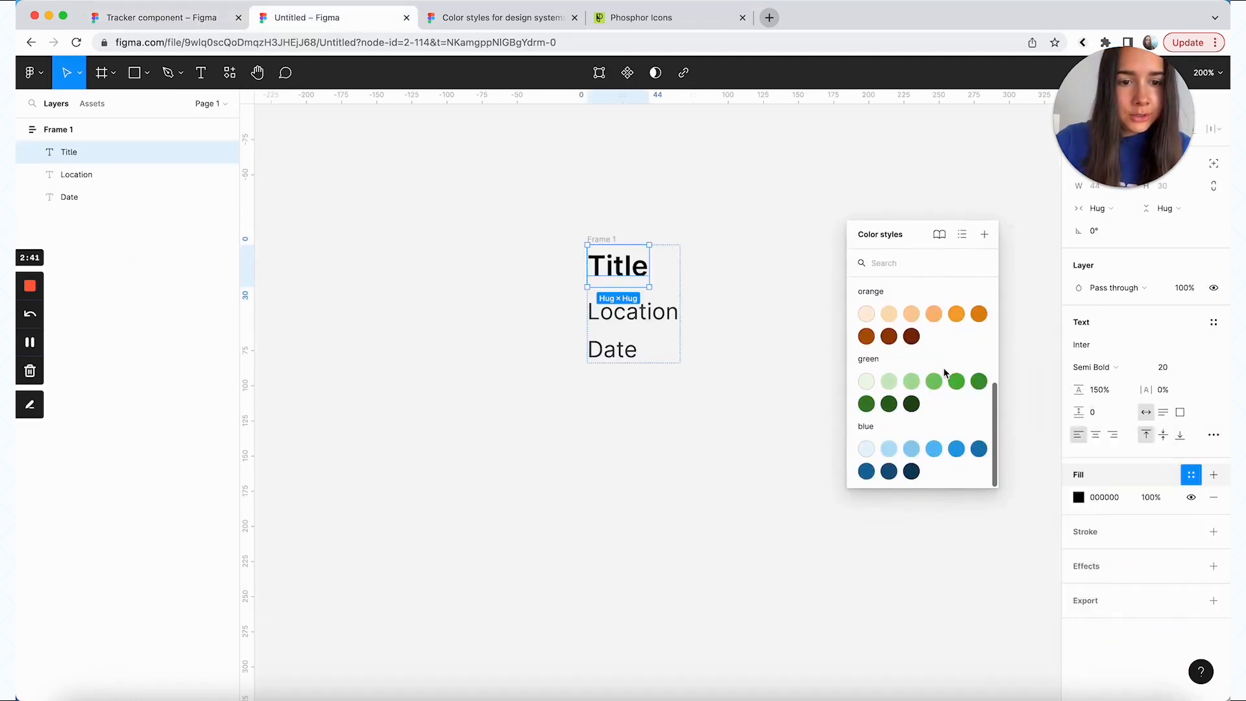
left_click(889, 472)
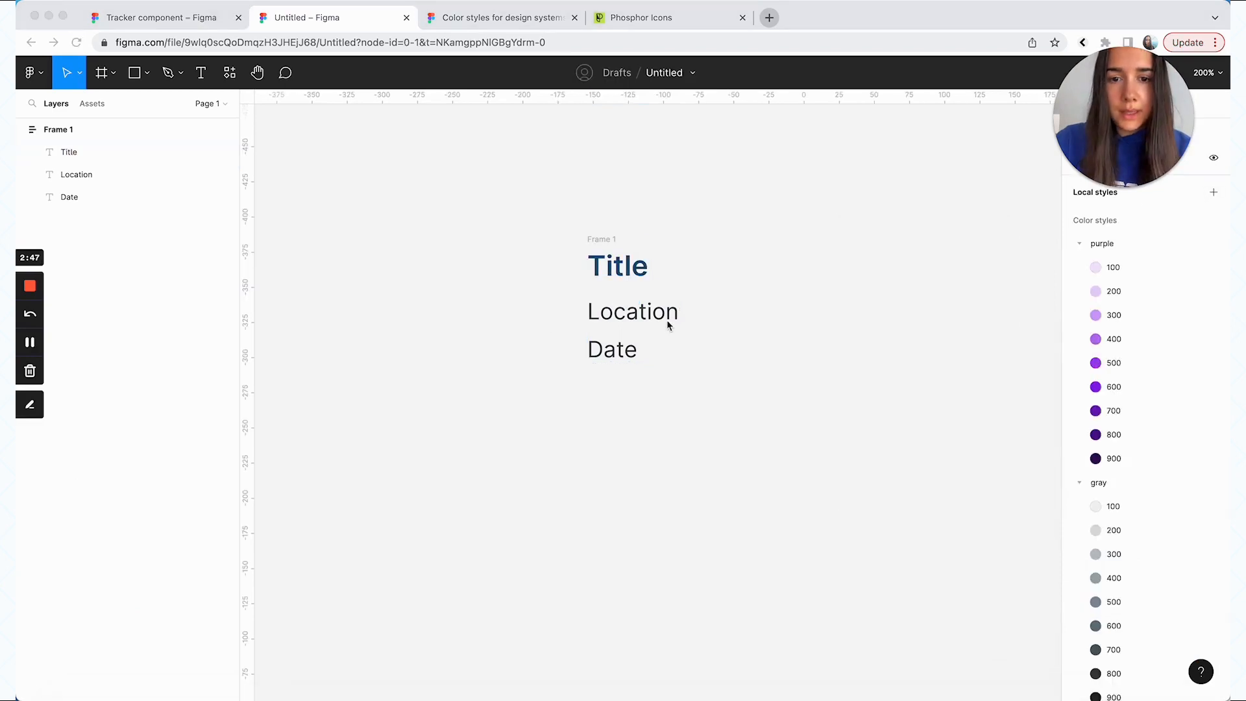
Set the letter case of the Location text to uppercase
left_click(668, 318)
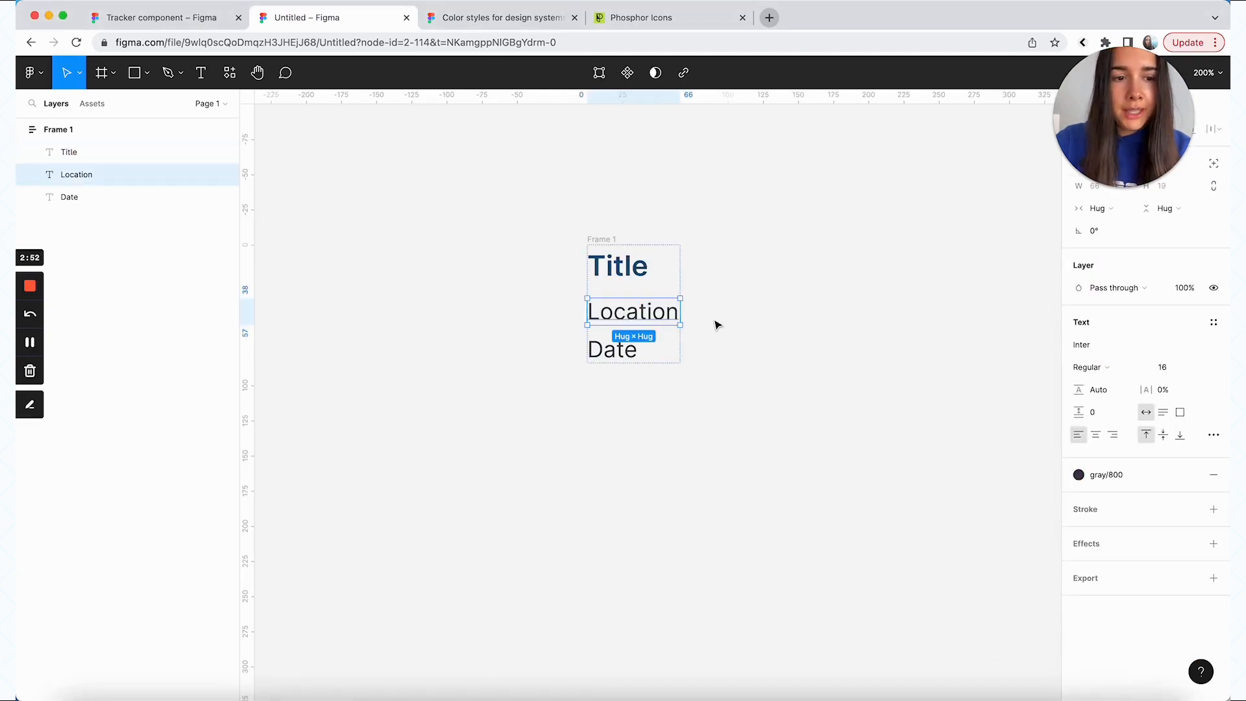
left_click(1214, 436)
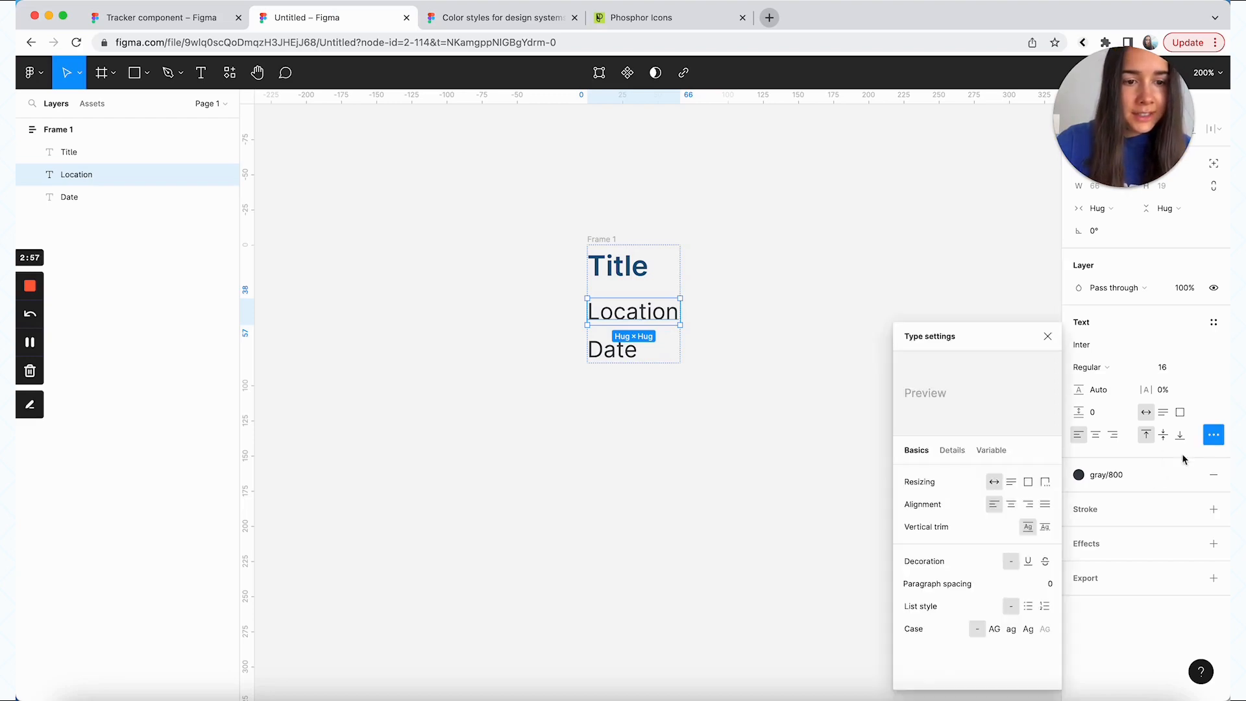
left_click(996, 629)
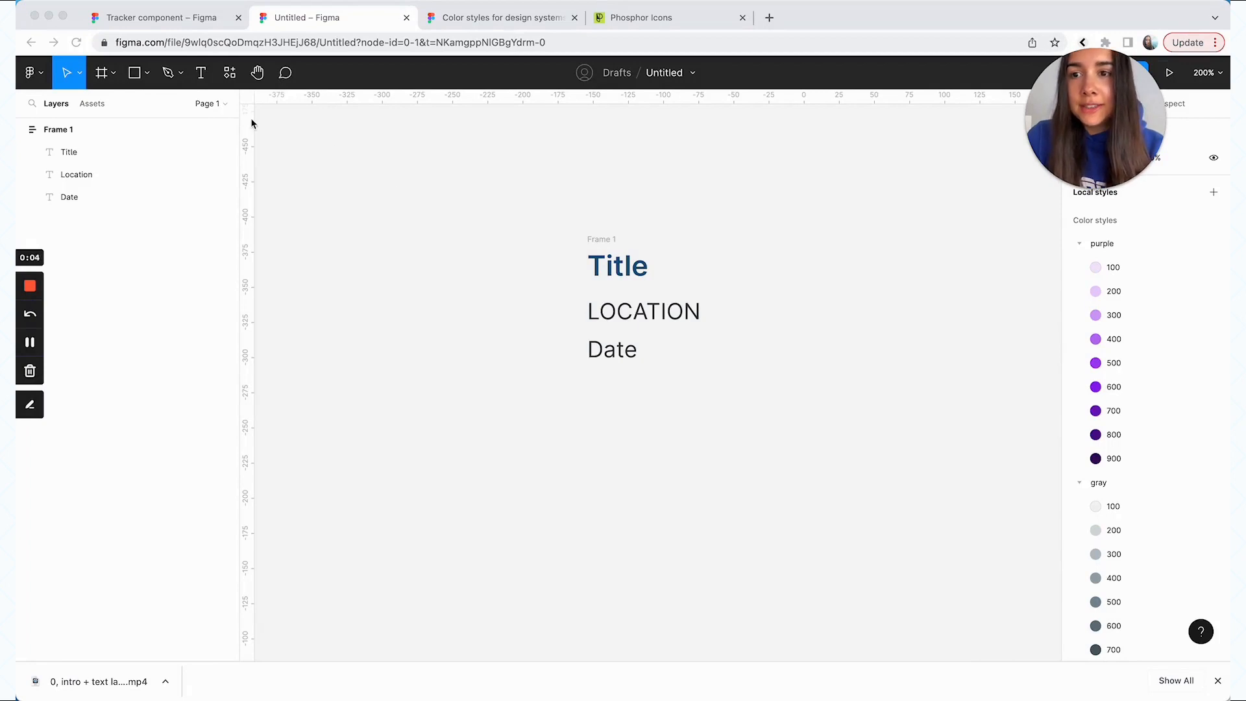
Add a circle with a constrained width and height of 12, and place it beside the Title text, clear of the text frame
left_click(147, 74)
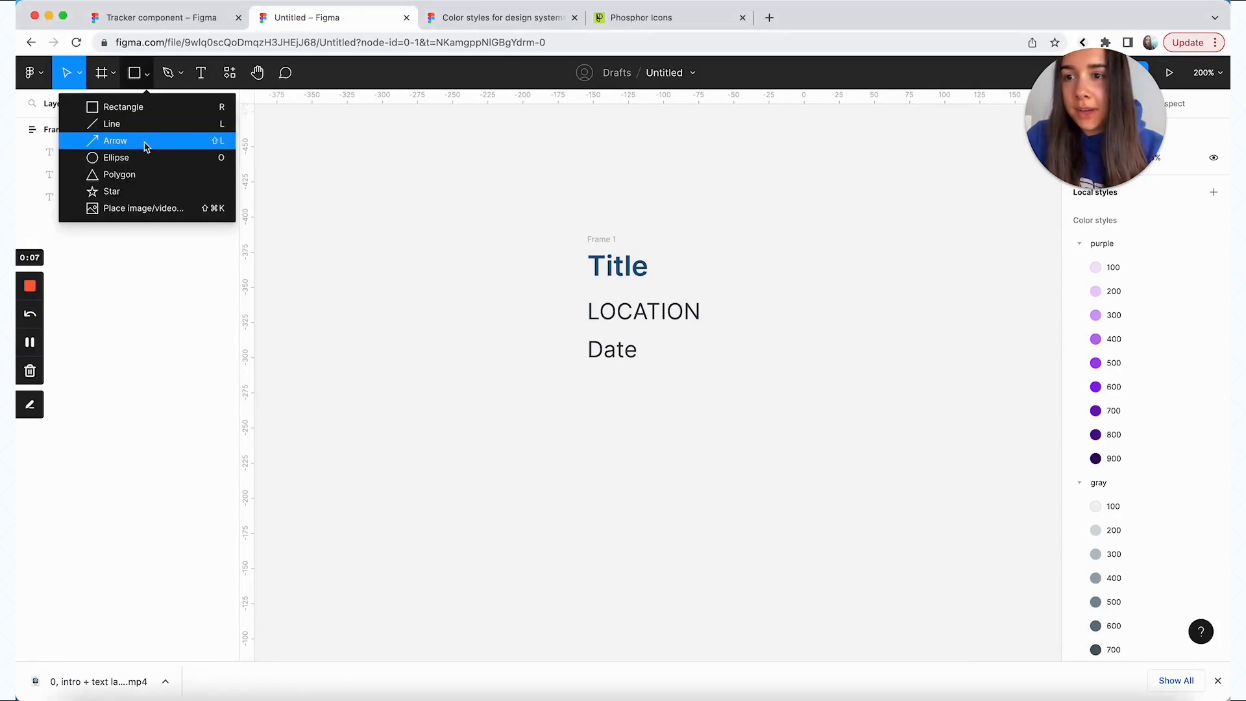
left_click(162, 158)
left_click(517, 283)
left_click_drag(1097, 123, 1093, 421)
left_click(1125, 189)
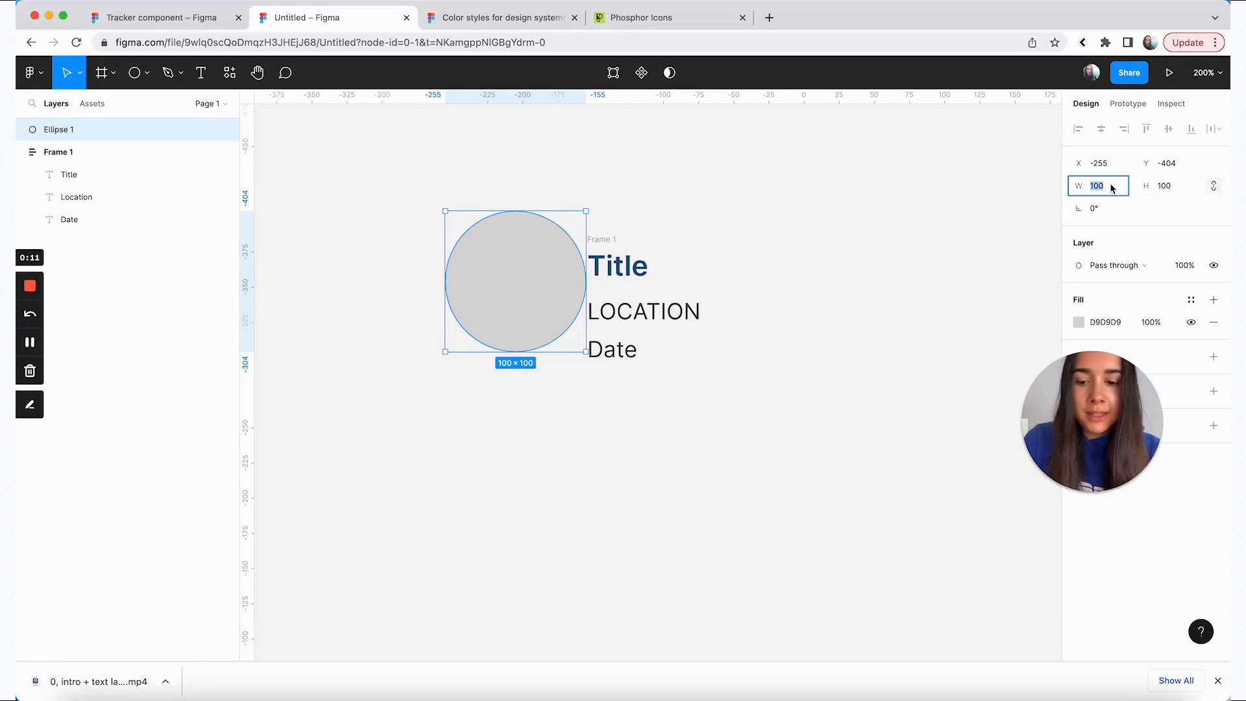
type("12")
key("Return")
left_click_drag(435, 222, 523, 269)
left_click_drag(1121, 401, 1115, 502)
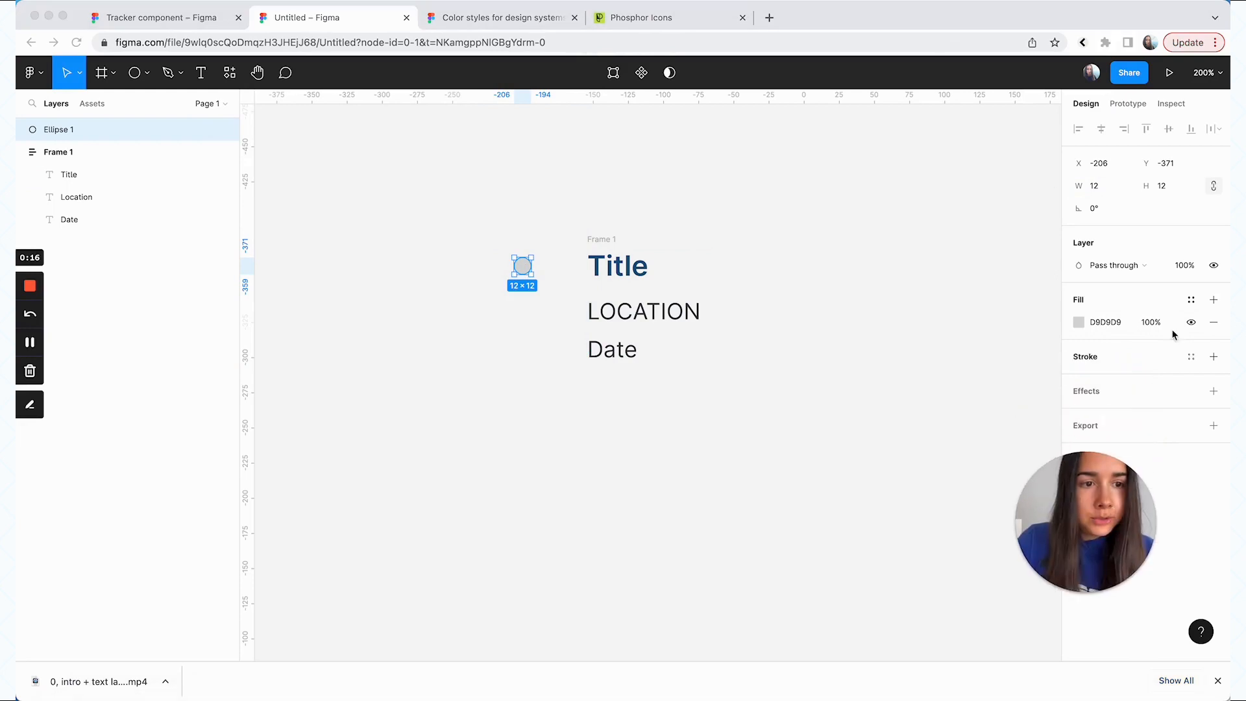
Apply the blue 700 color style to the circle's fill and nudge the circle slightly upward
left_click(1192, 300)
left_click_drag(1130, 326, 979, 169)
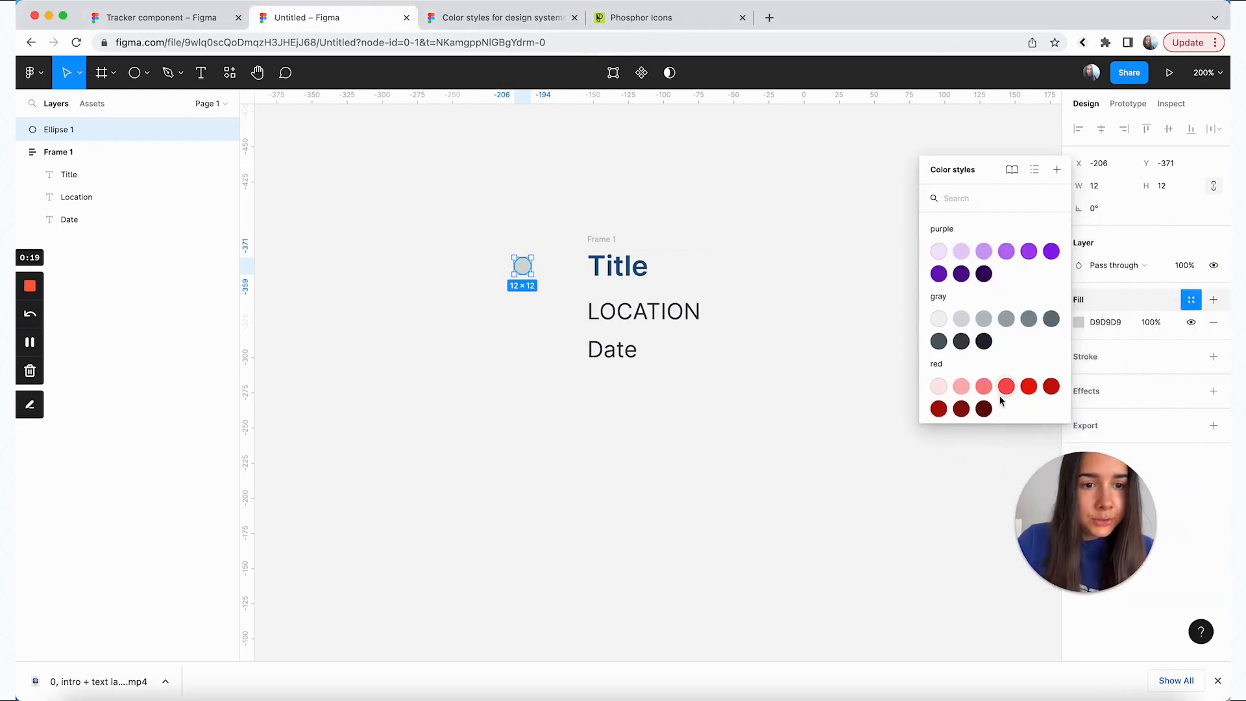
scroll(999, 389, "down", 5)
left_click(938, 407)
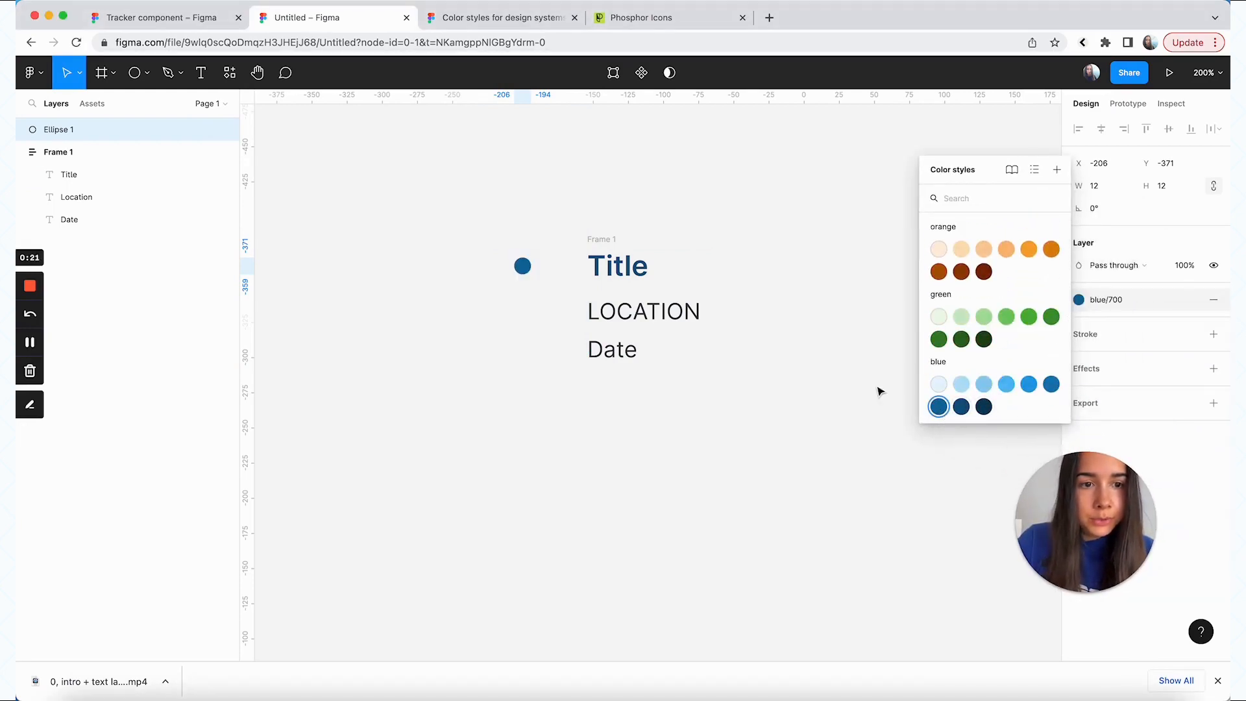
left_click_drag(523, 266, 522, 253)
left_click(533, 307)
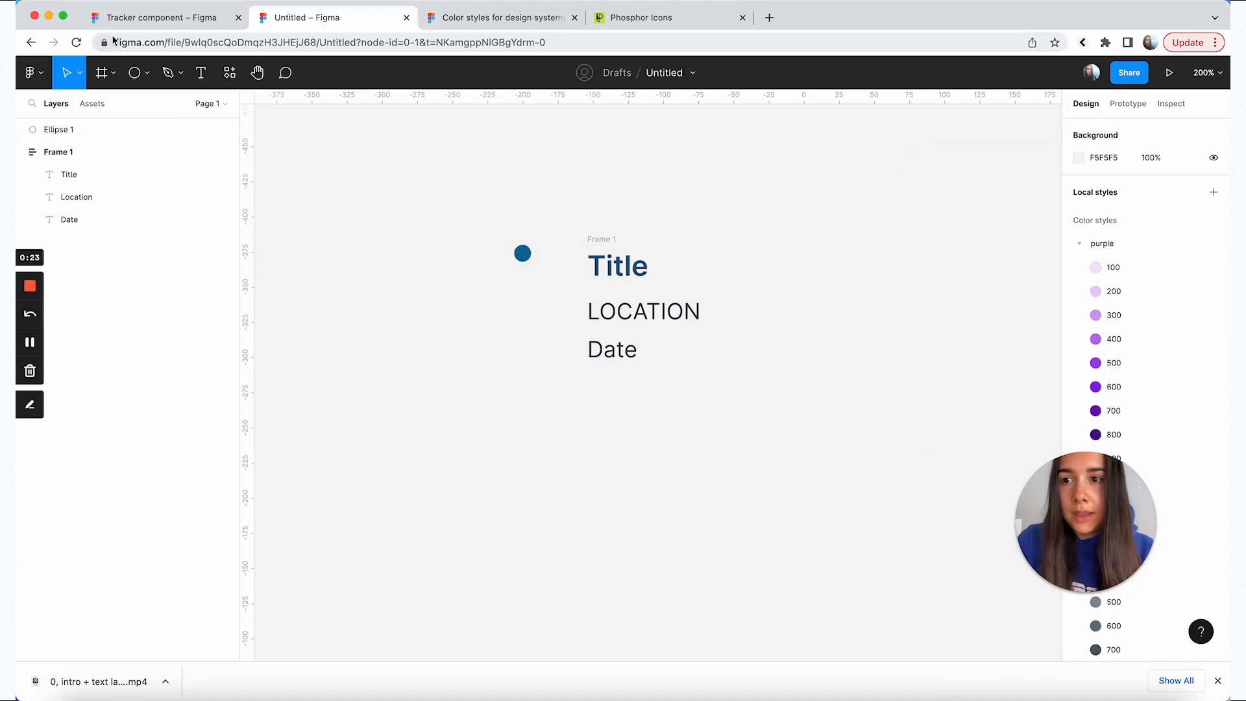
Draw a thin vertical rectangle about 86 high below the circle and set its width to 4
left_click(147, 72)
left_click(111, 105)
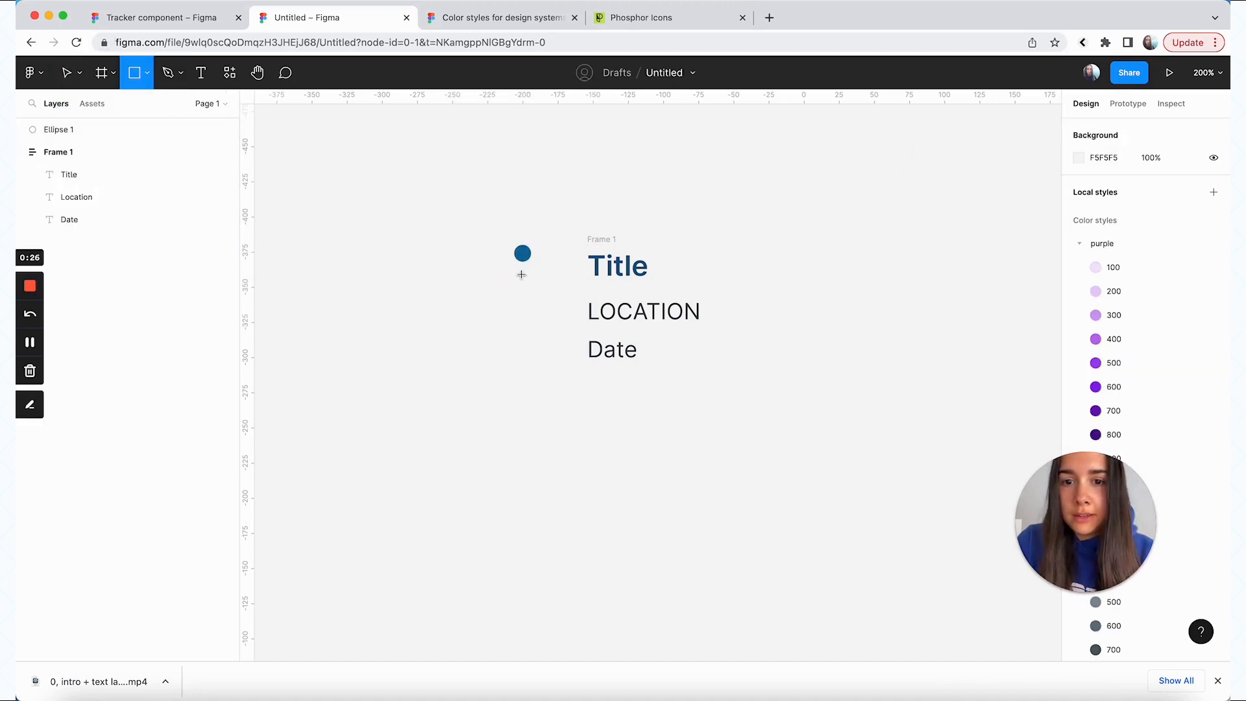
mouse_move(521, 275)
left_mouse_down()
mouse_move(524, 406)
mouse_move(527, 394)
left_mouse_up()
left_click(1101, 184)
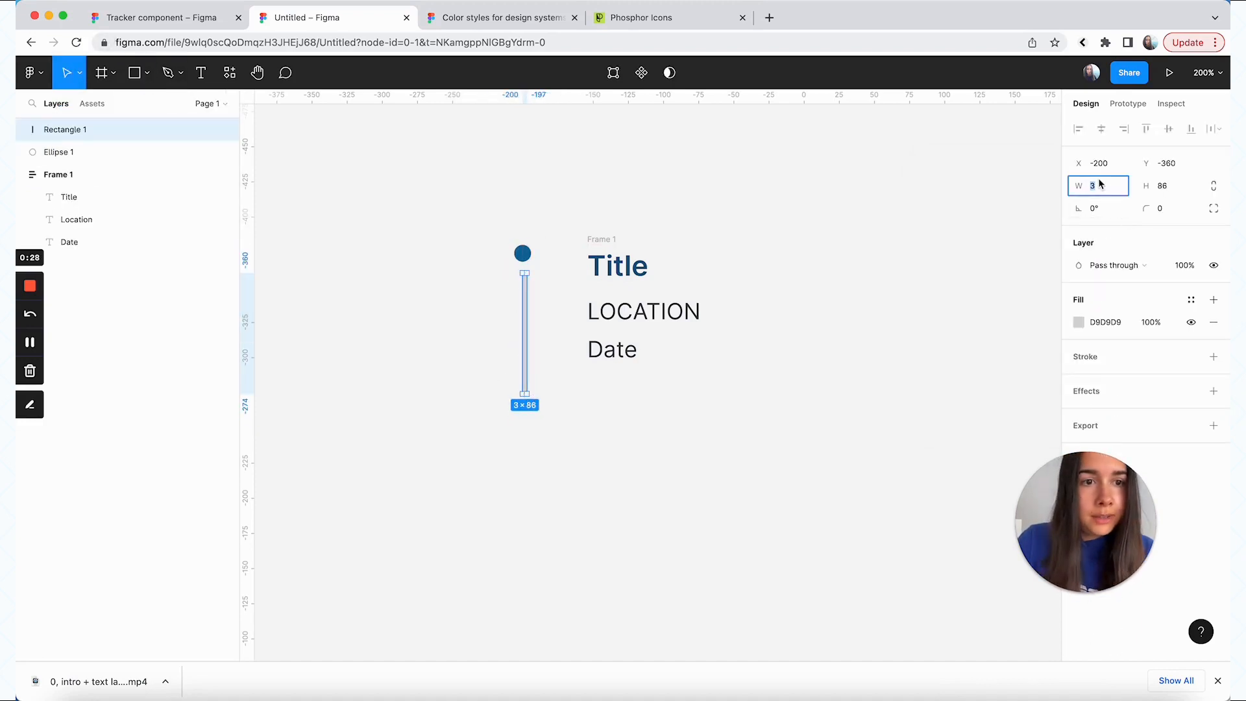
type("4")
key("Return")
Give the vertical rectangle a corner radius of 1 and center it under the circle
left_click(1179, 208)
type("1")
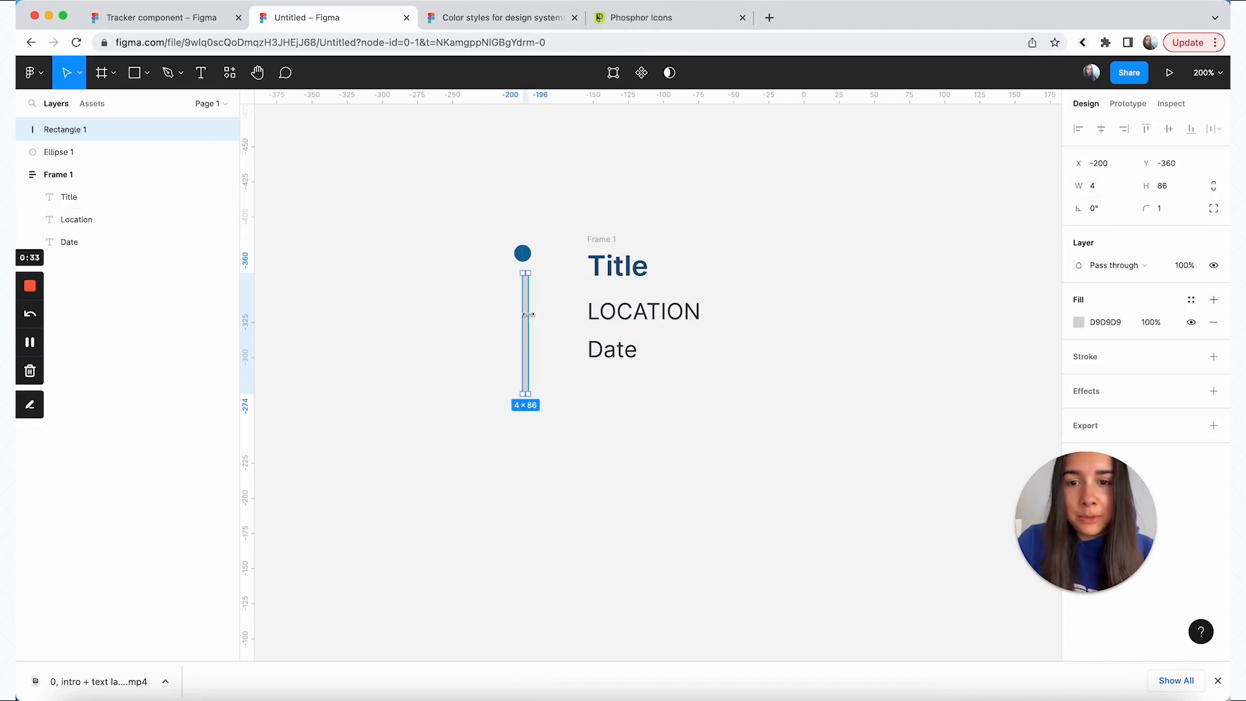
left_click_drag(529, 319, 523, 314)
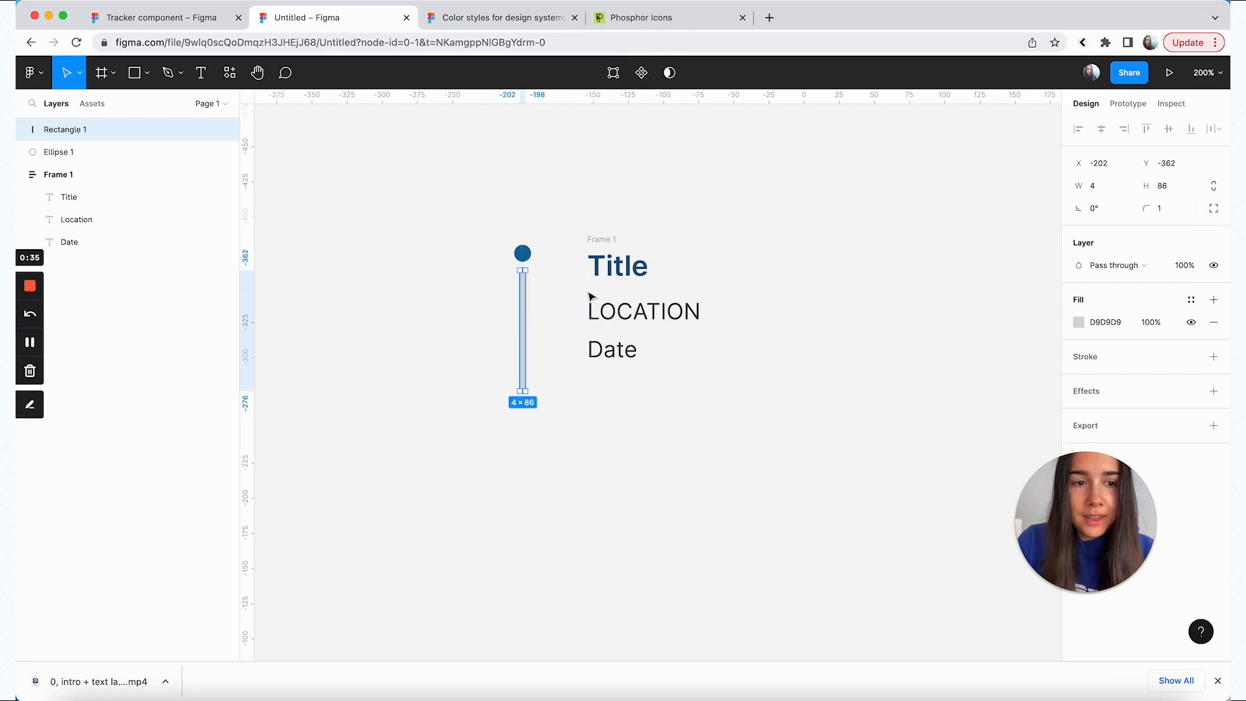
Apply the blue 700 color style to the fill of the vertical rectangle
left_click(1190, 301)
left_click_drag(1133, 322, 885, 164)
scroll(889, 311, "down", 5)
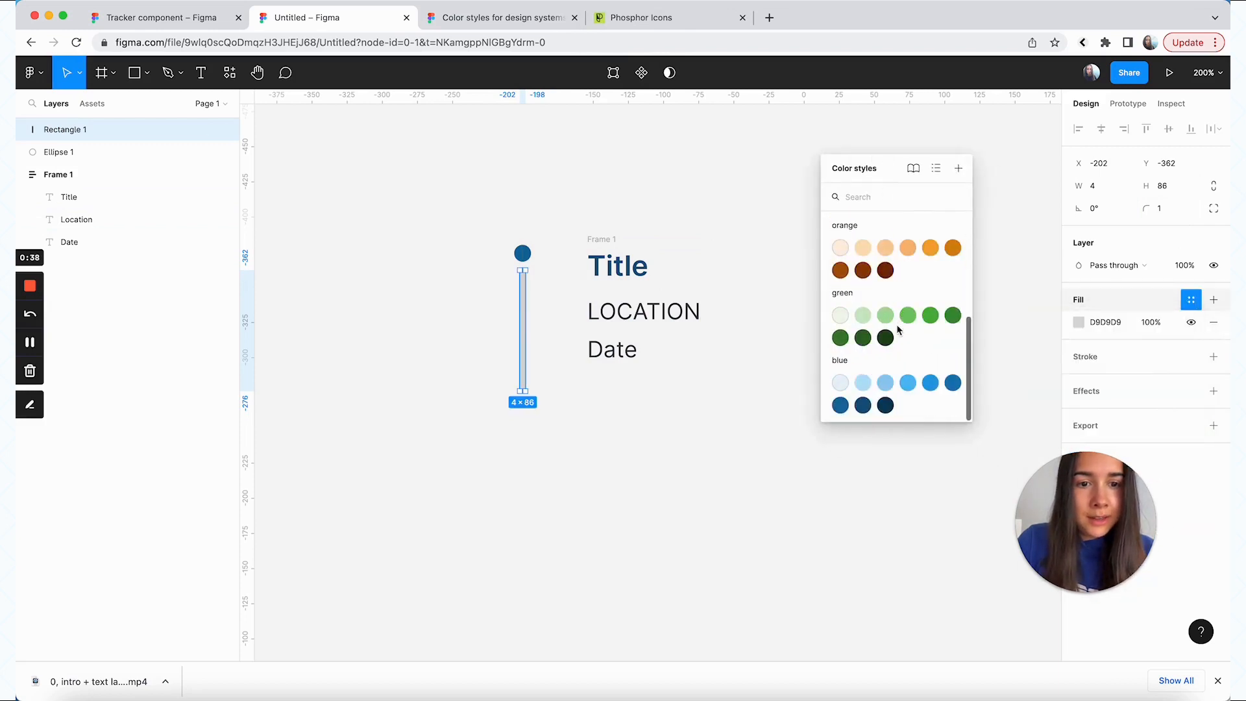
left_click(844, 405)
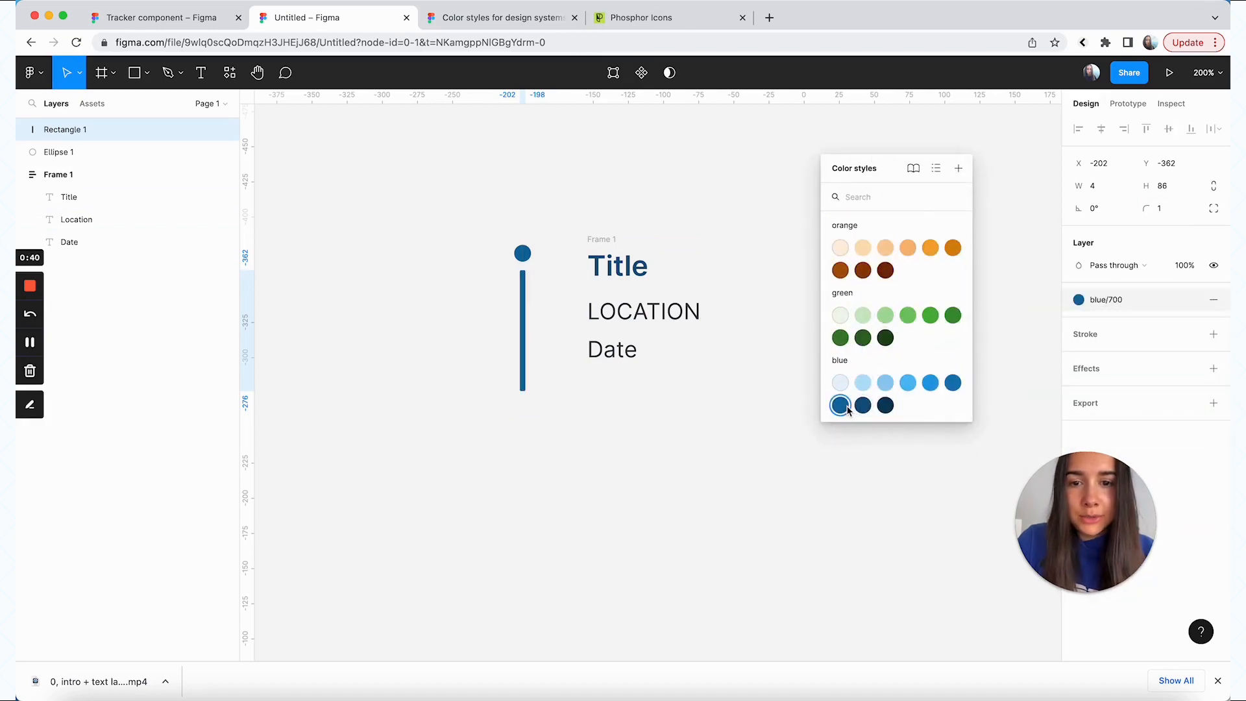
left_click(672, 418)
Wrap the circle in its own auto layout with horizontal padding 0 and vertical padding 8
left_click(527, 341)
left_click(523, 254)
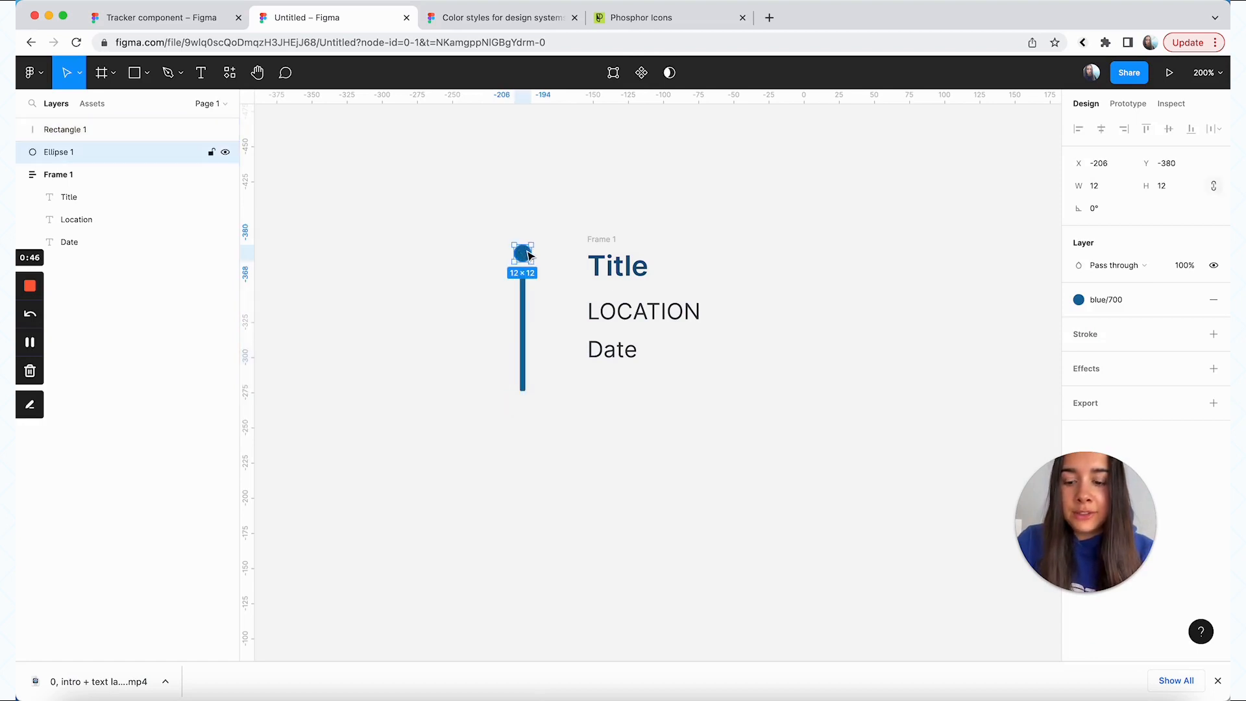
key("shift+a")
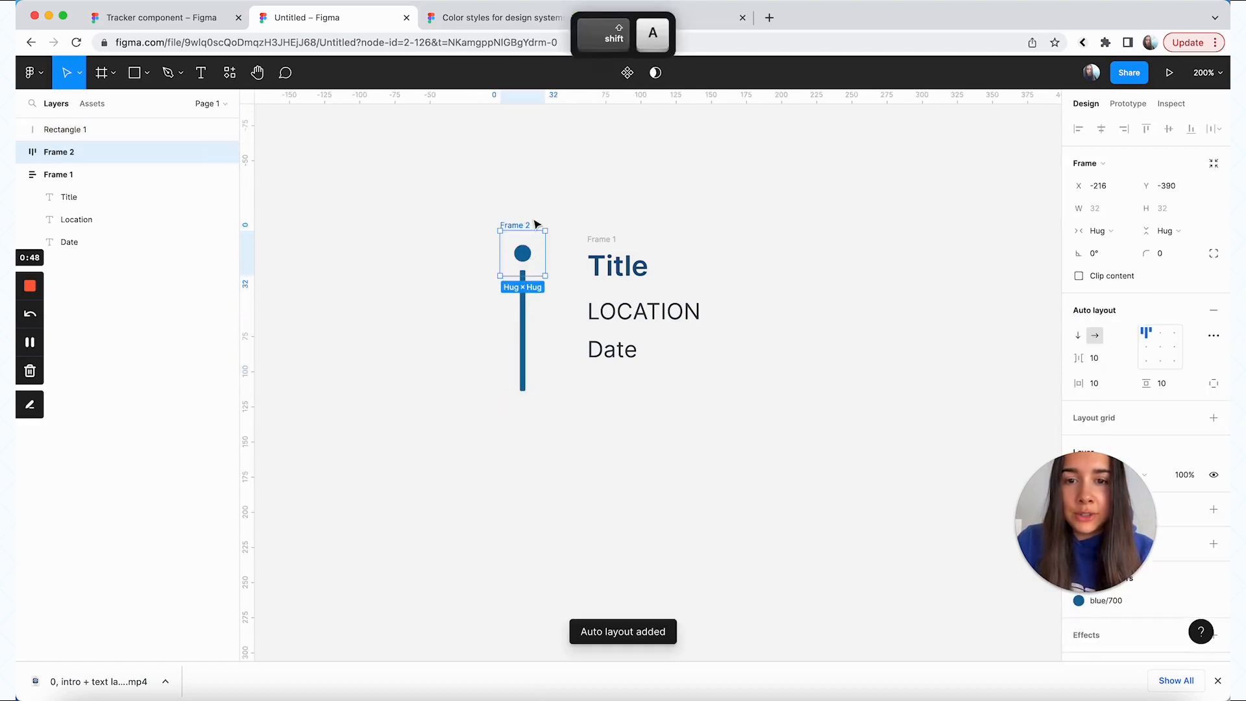
left_click(1094, 383)
type("0")
key("Return")
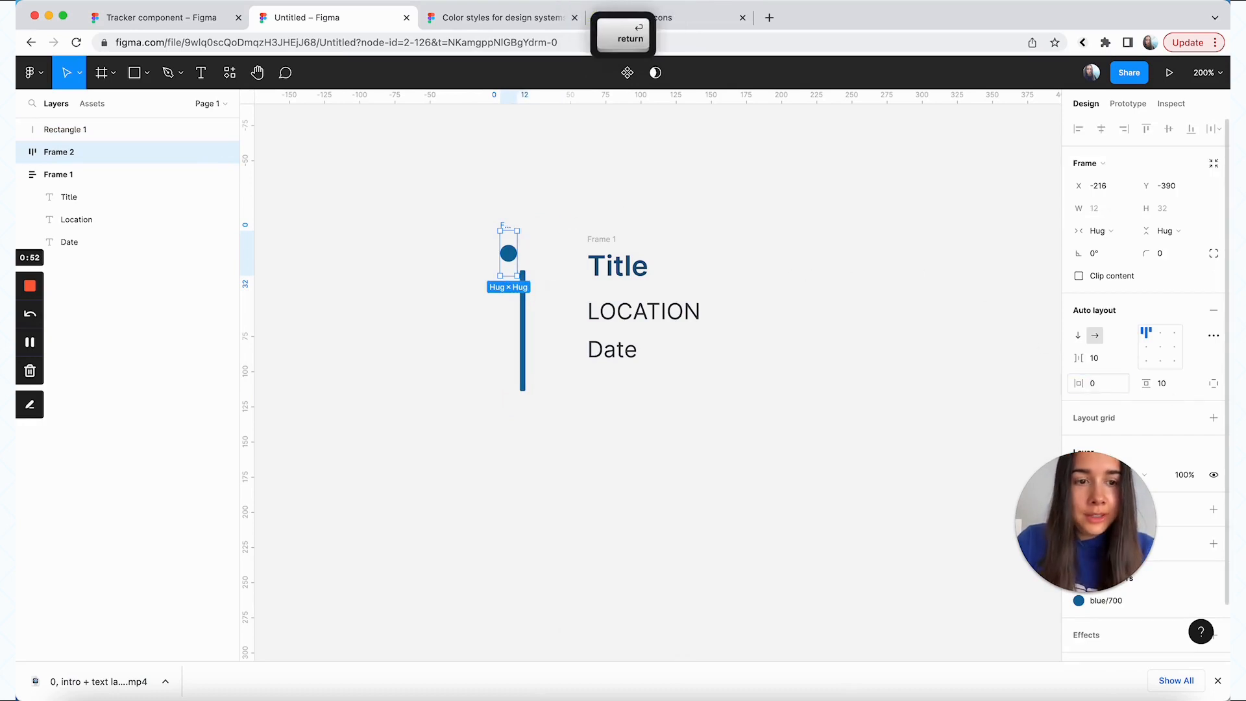
left_click(1183, 393)
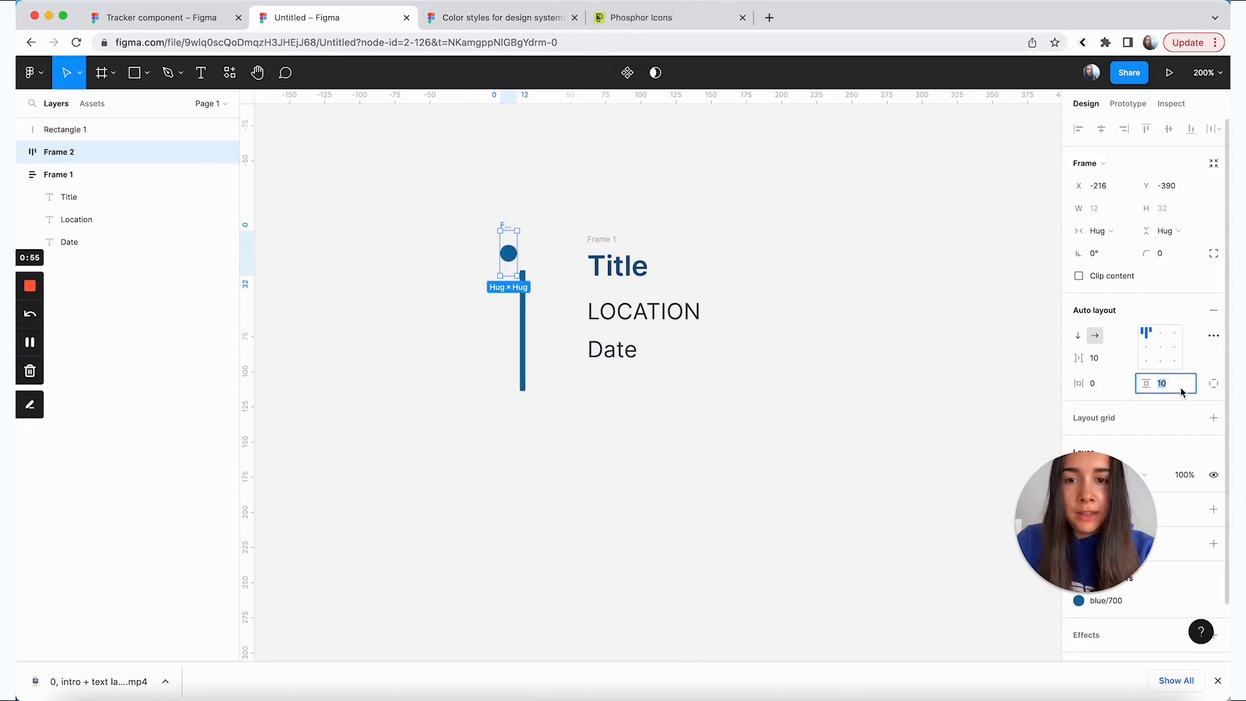
type("8")
key("Return")
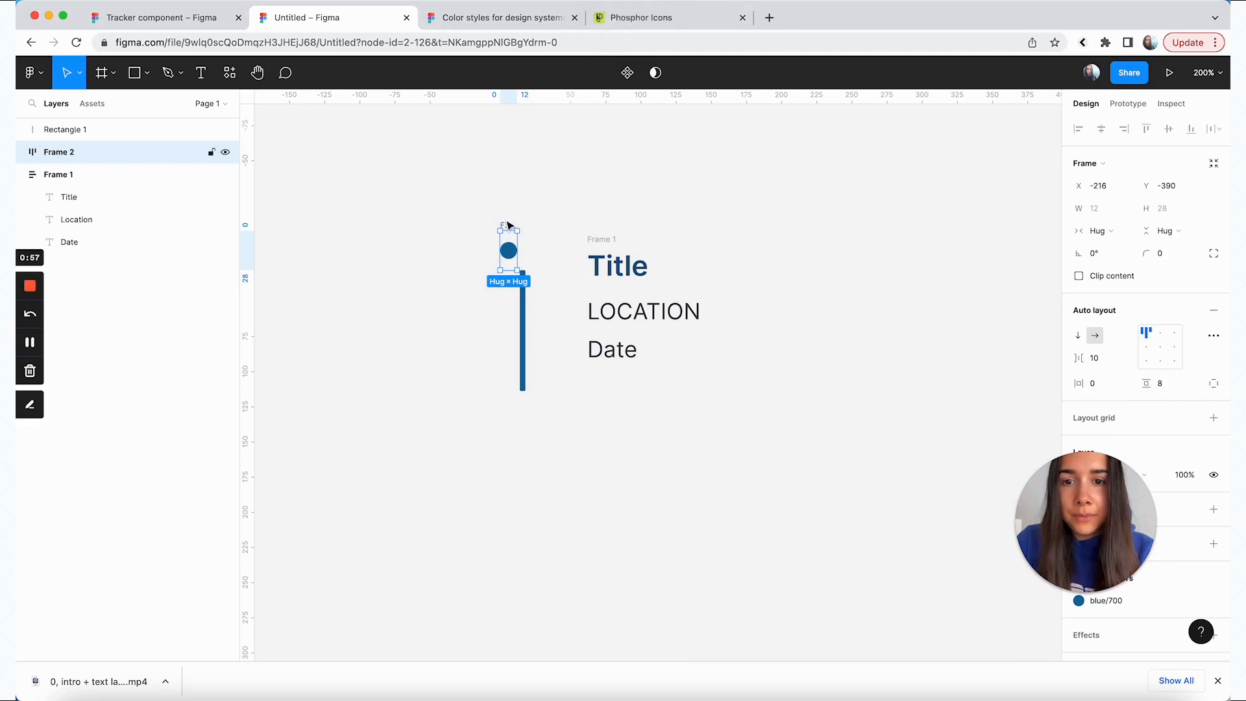
Move the circle's frame above the rectangle and combine both in a vertical, center-aligned auto layout with 0 spacing
left_click_drag(510, 224, 520, 218)
left_click(523, 324, "shift")
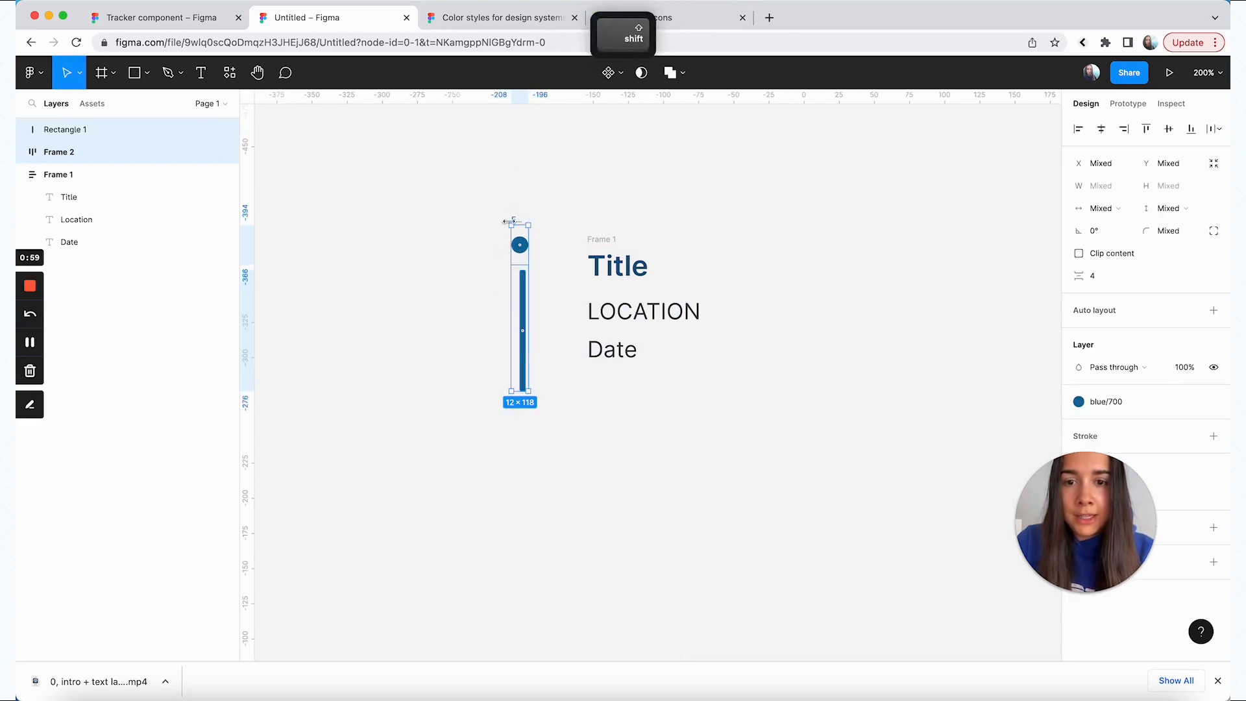
key("shift+a")
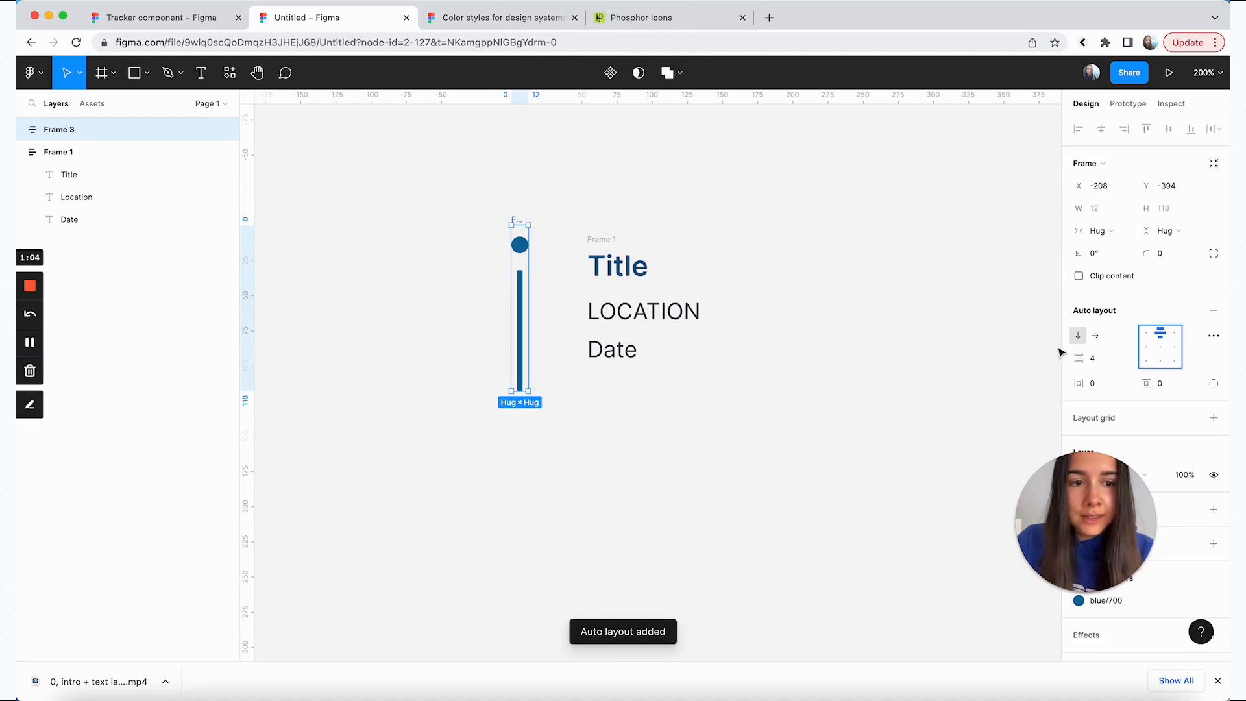
left_click(1101, 359)
type("0")
key("Return")
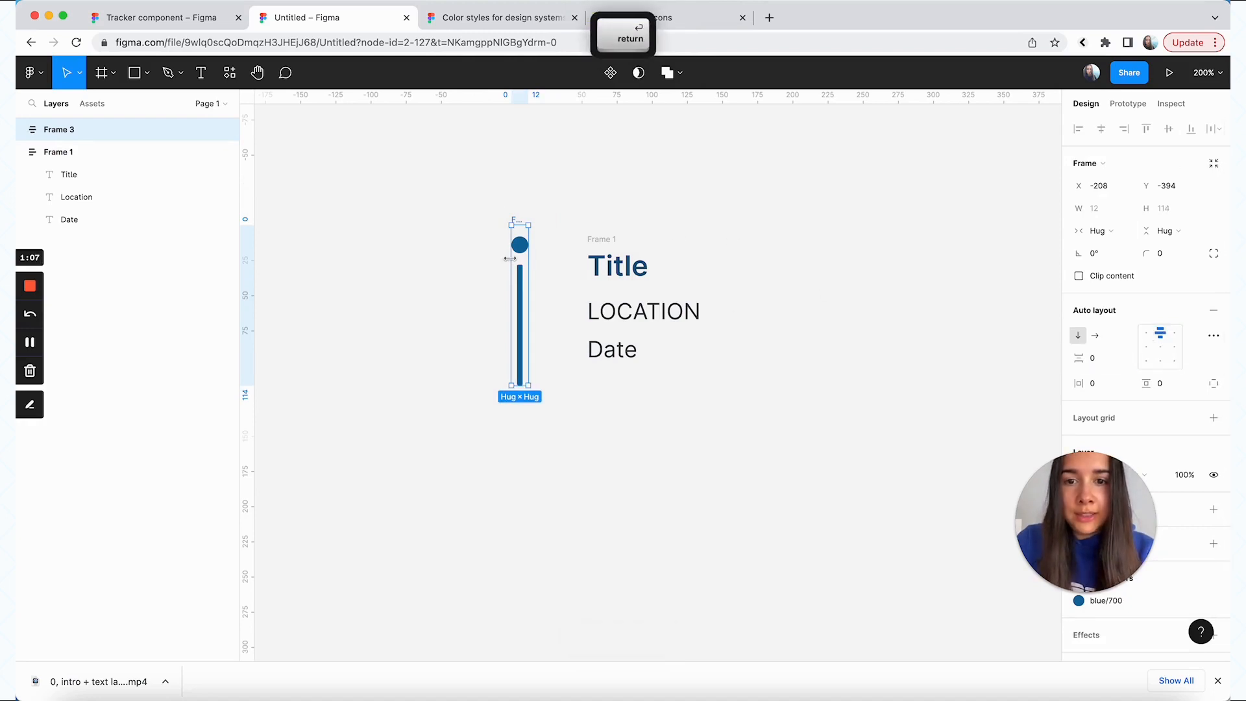
Align the line frame with the top of the text frame and wrap both in a horizontal auto layout with 16 spacing
left_click_drag(519, 221, 530, 239)
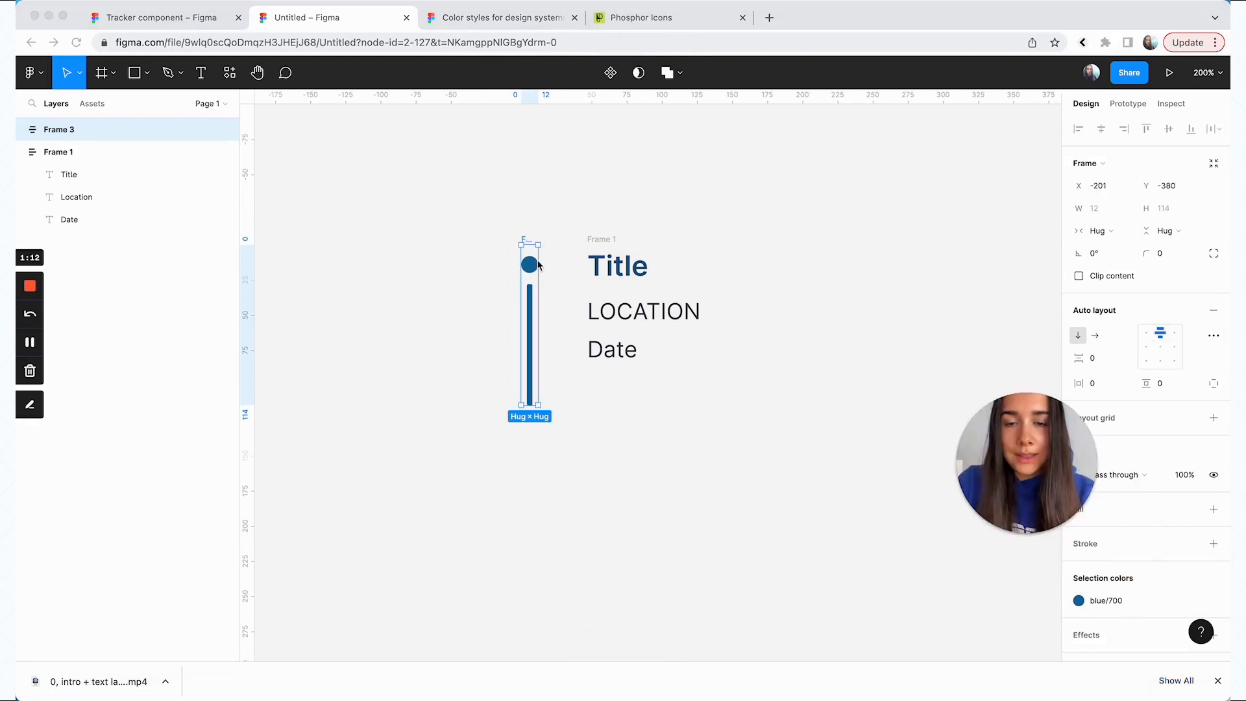
left_click(600, 244)
left_click(526, 253, "shift")
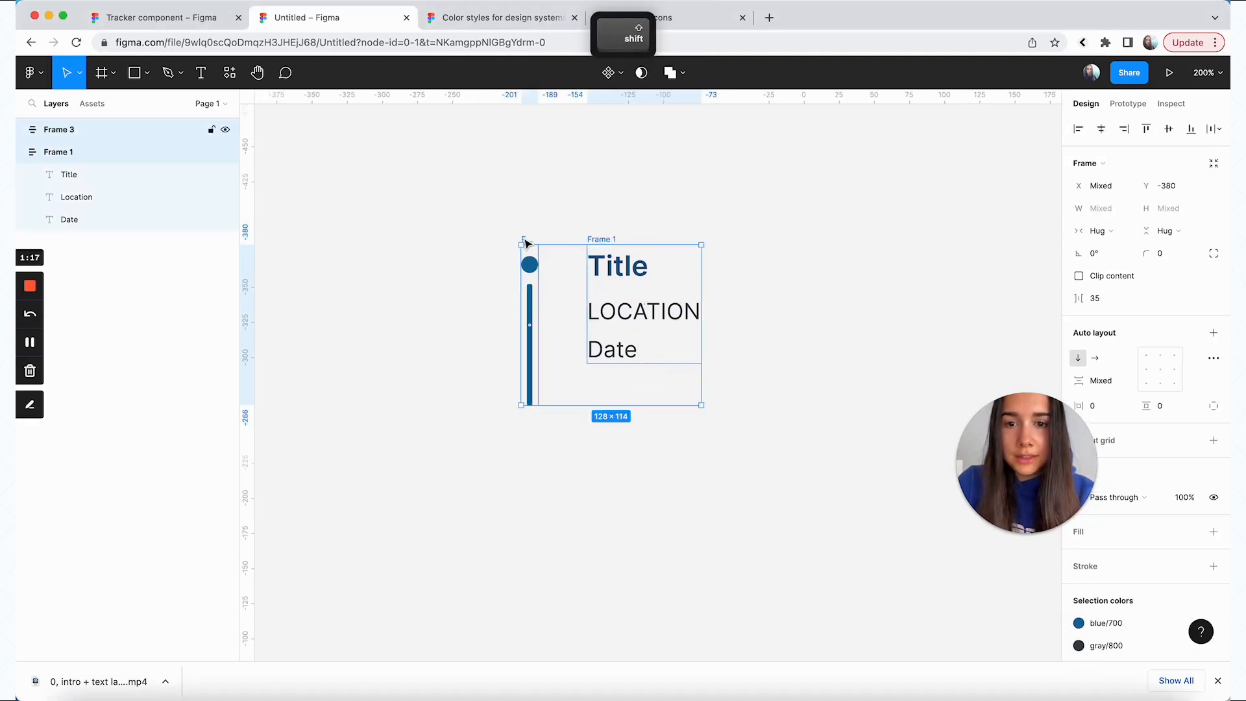
key("shift+a")
left_click(1102, 358)
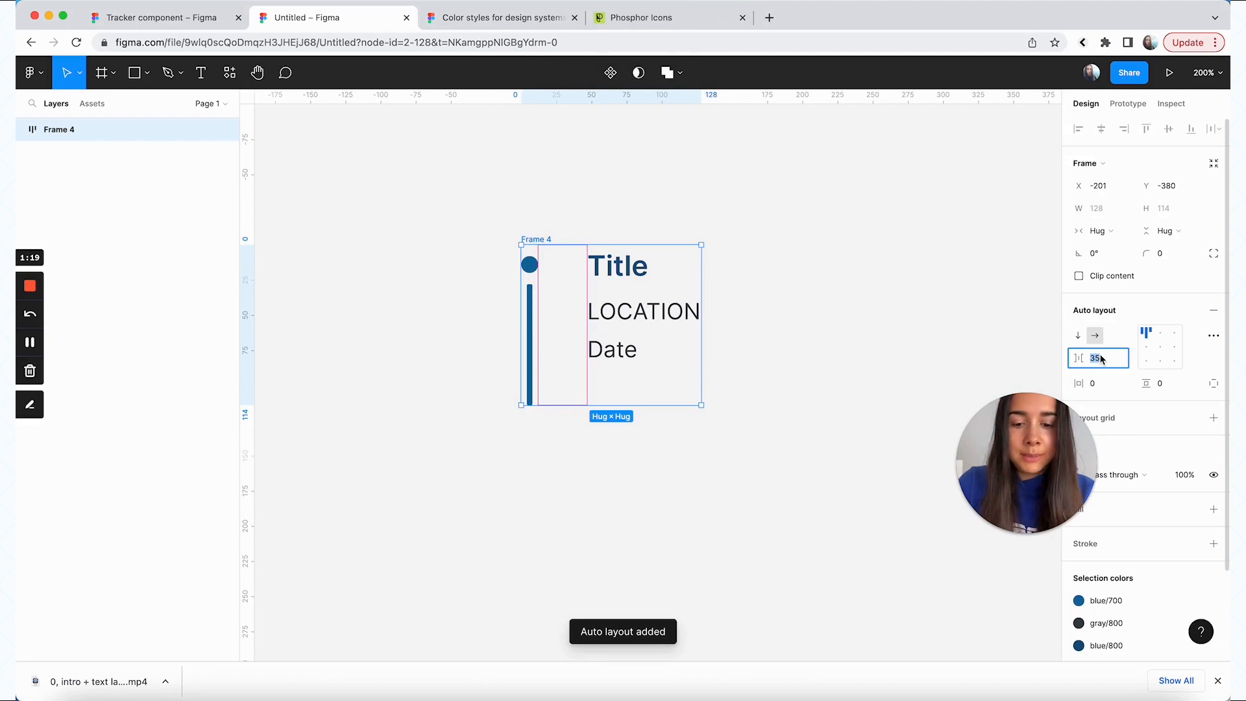
type("16")
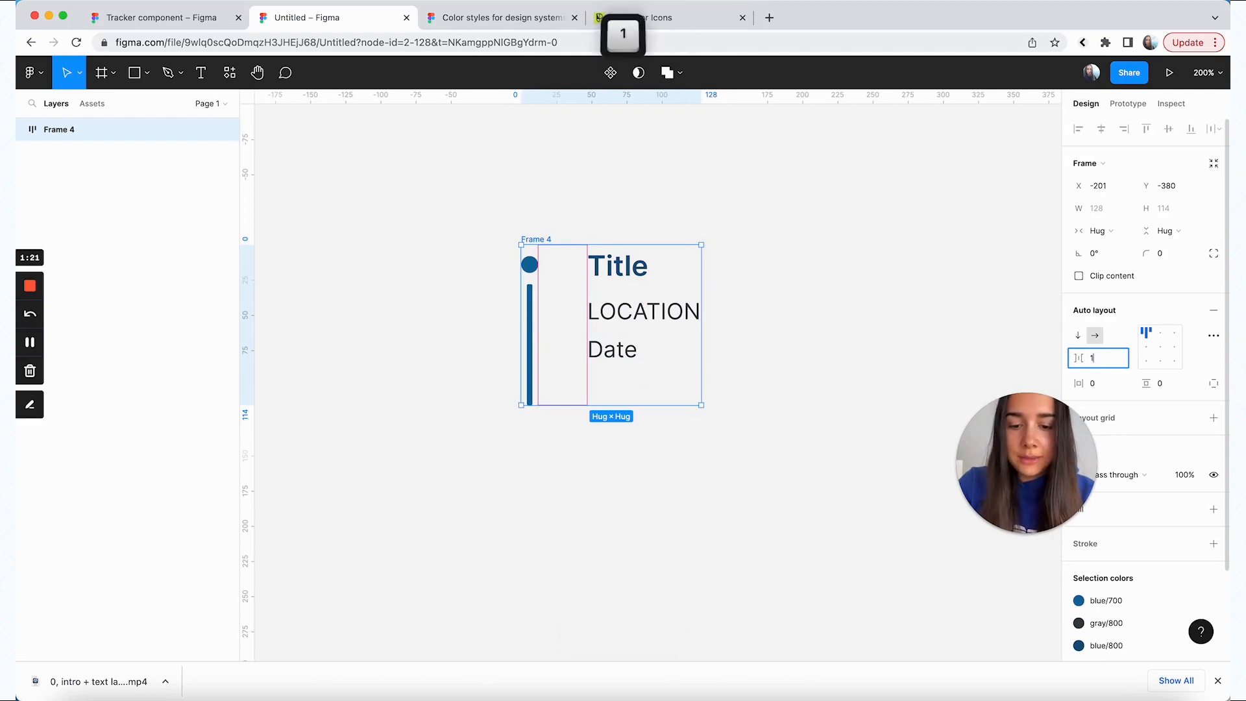
key("Return")
left_click(721, 323)
Turn the combined auto-layout frame into a component and rename it tracker
left_click(525, 238)
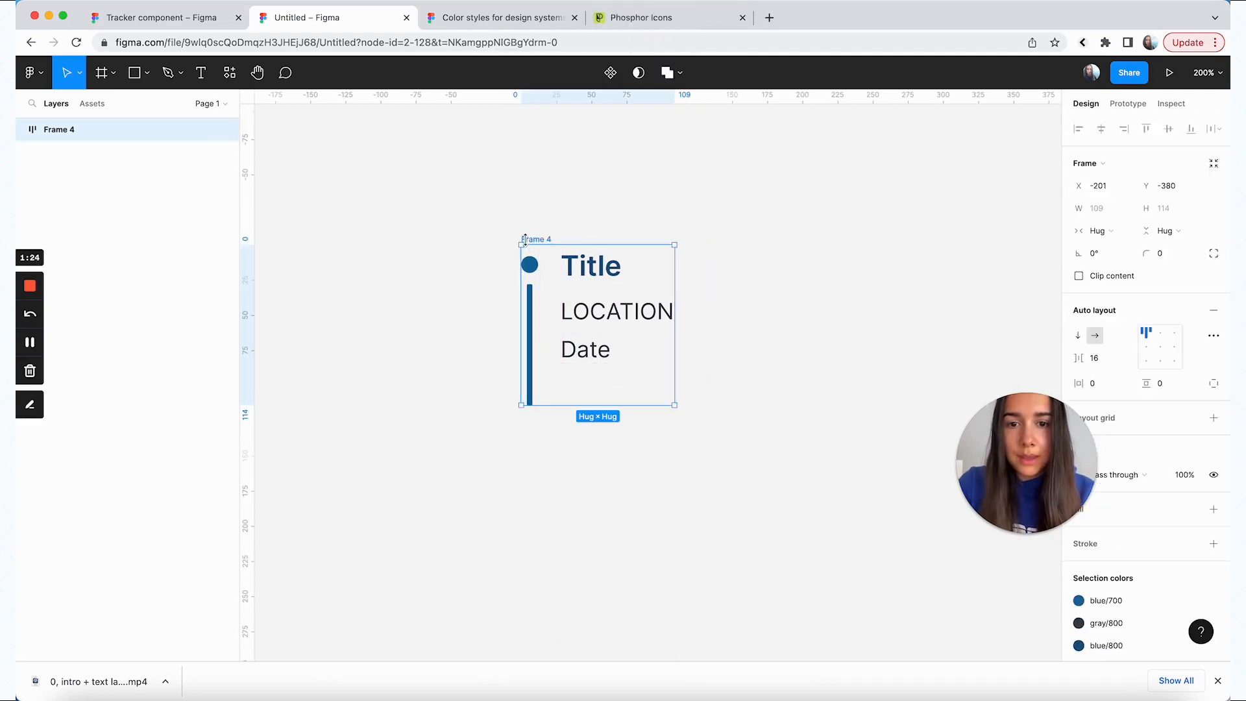
left_click(610, 72)
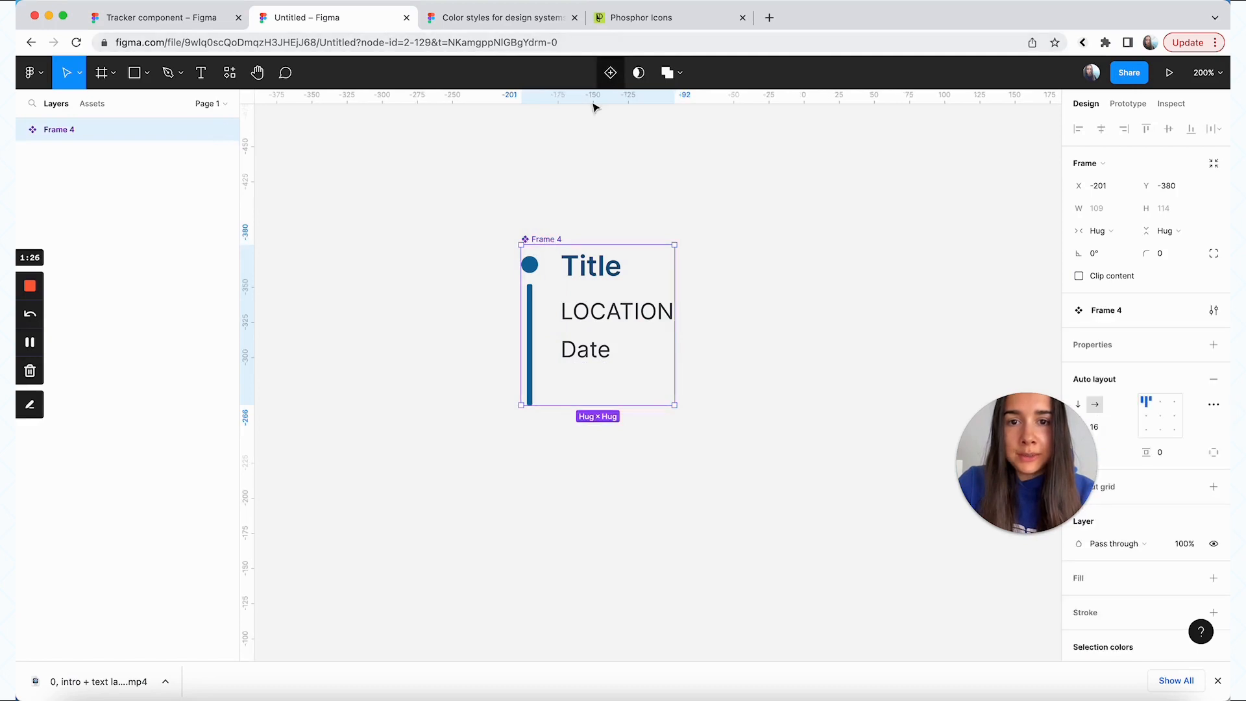
double_click(549, 239)
type("tracker")
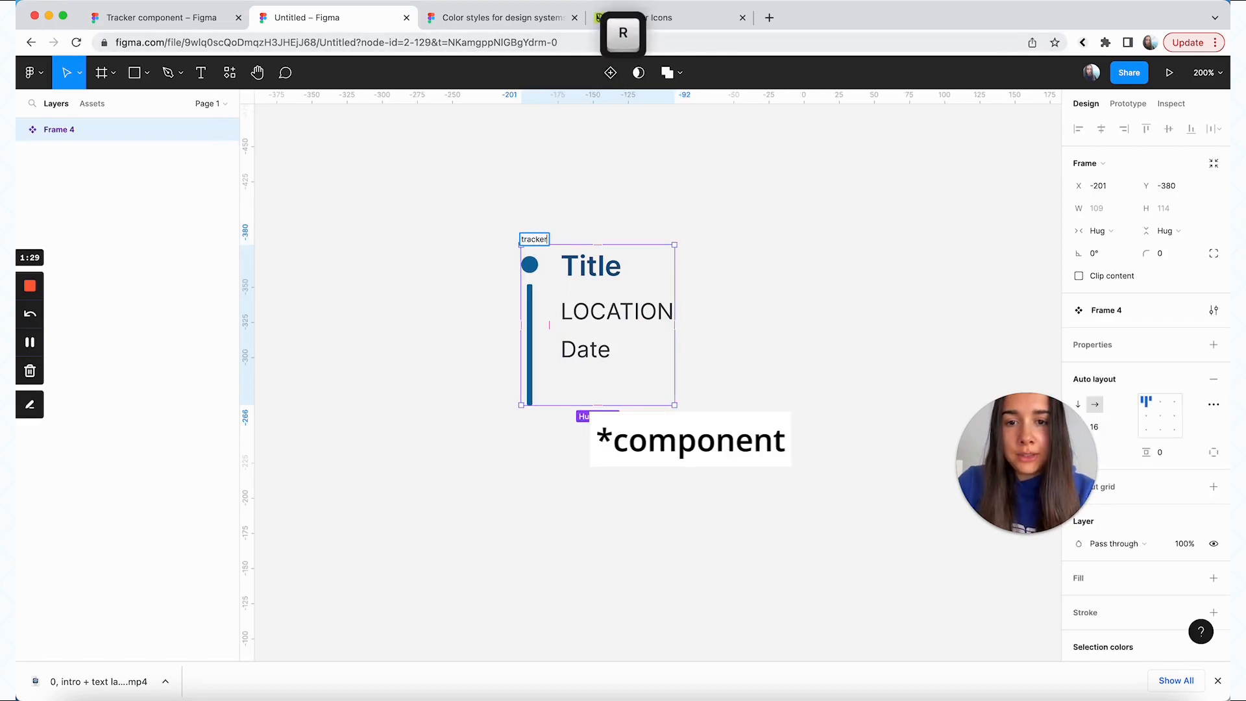
left_click(550, 224)
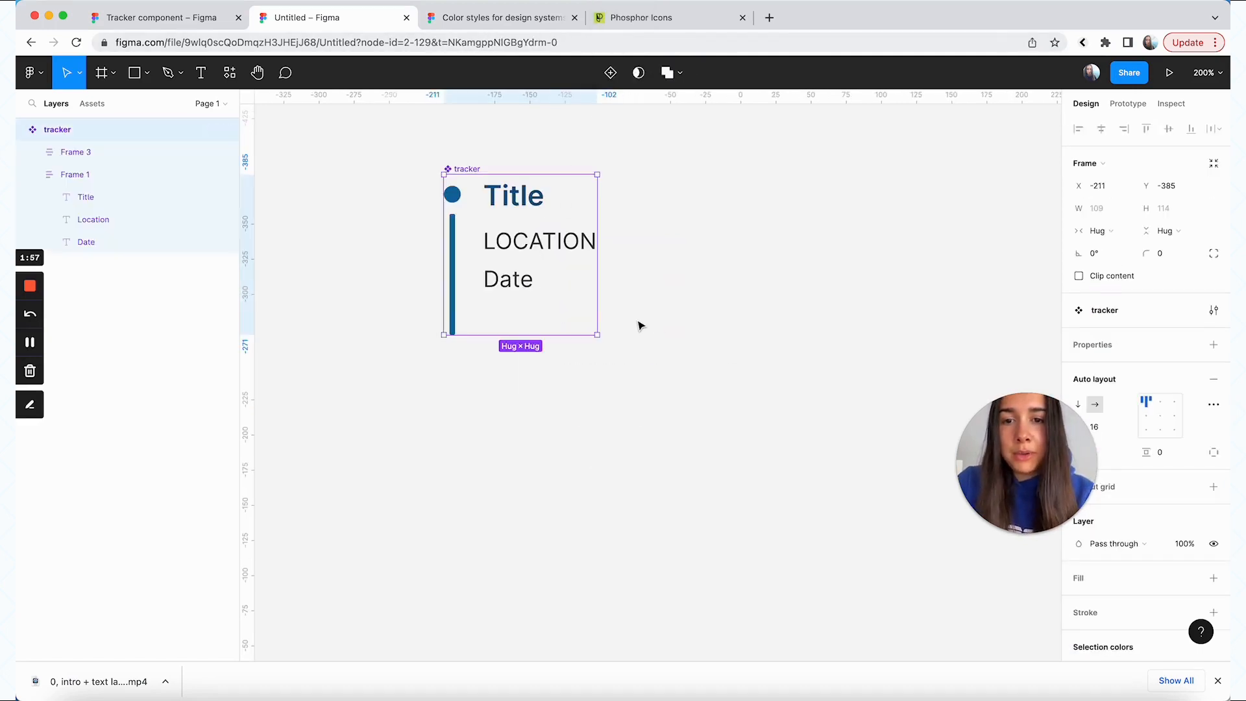
Select the Location text in the tracker component, and check in the Tracker component example file how events use the location line
left_click(637, 324)
left_click(582, 257)
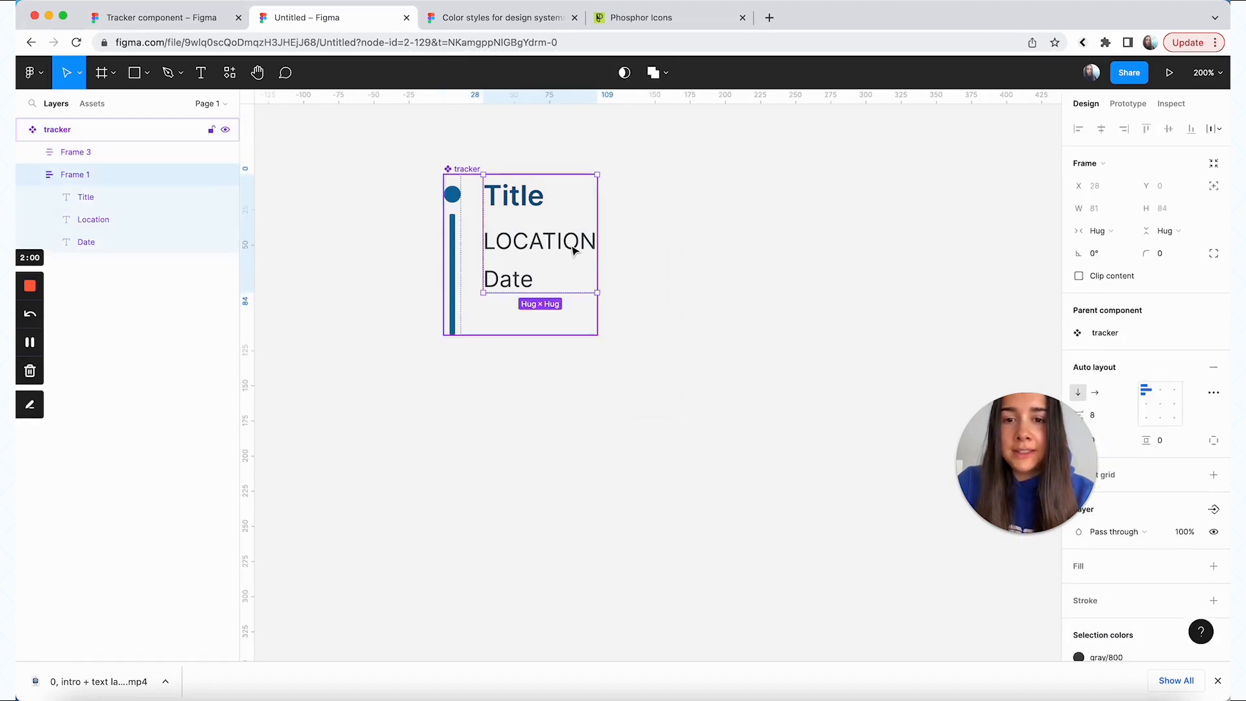
left_click(578, 250)
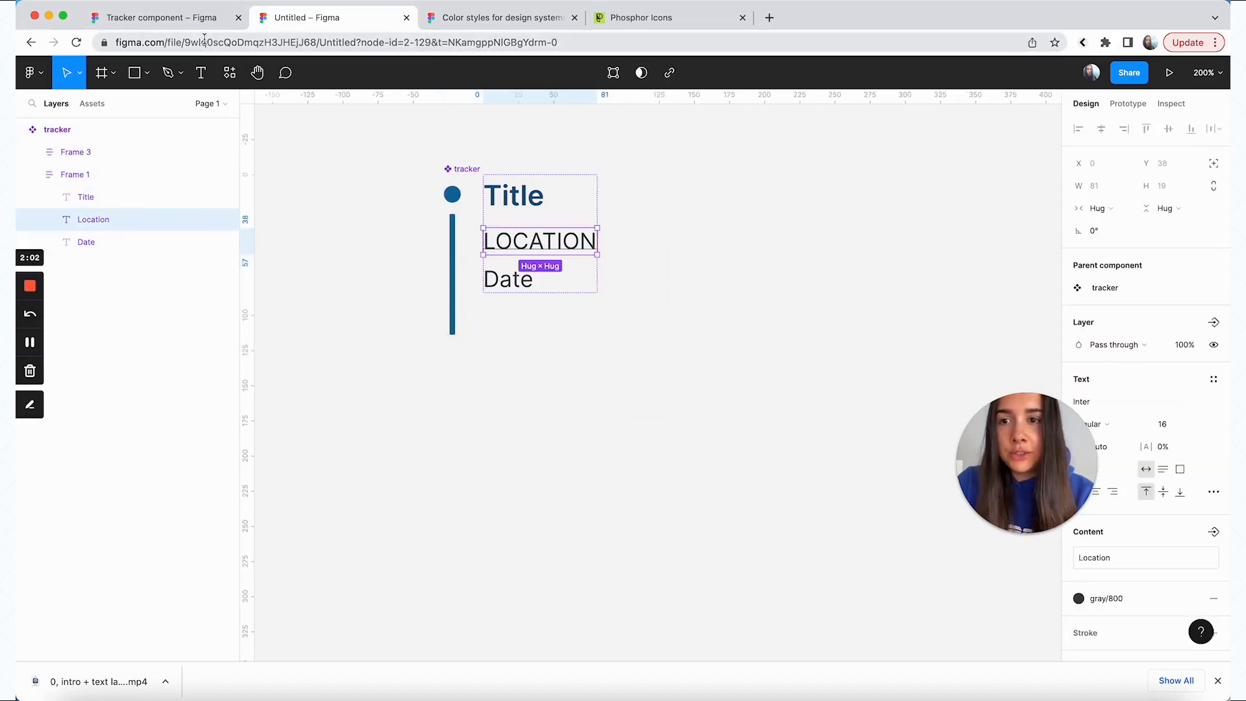
left_click(162, 18)
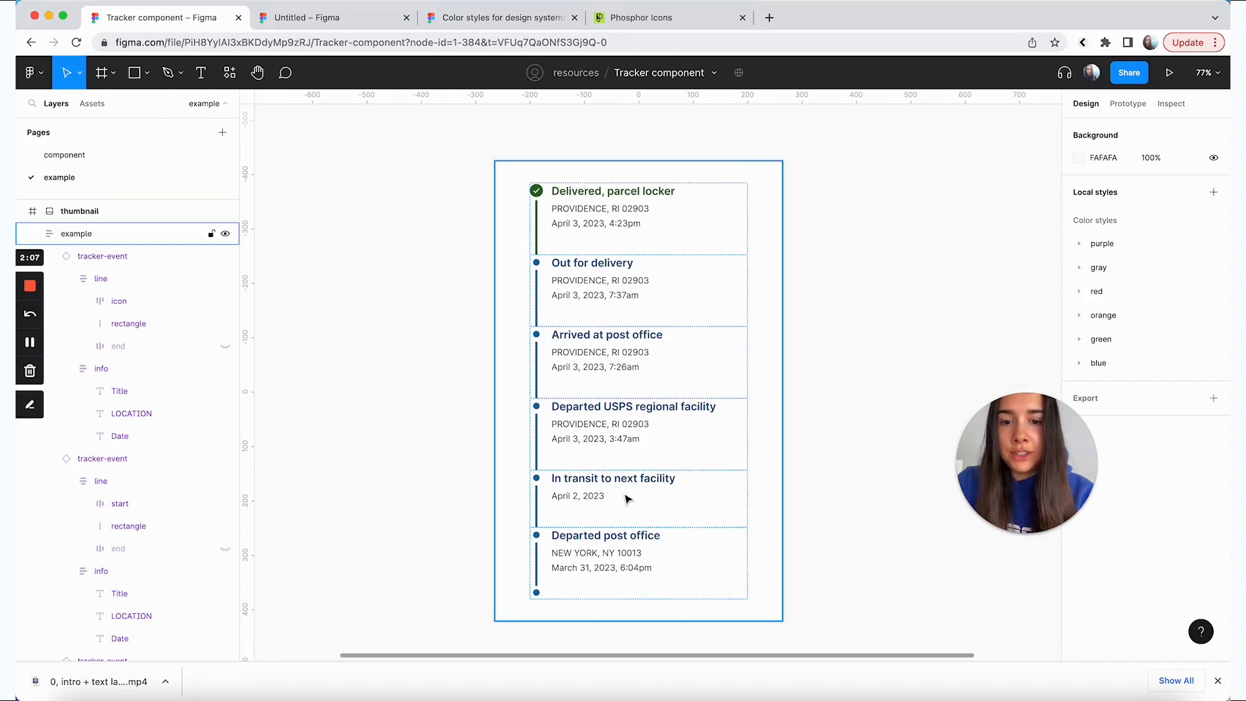
left_click(338, 18)
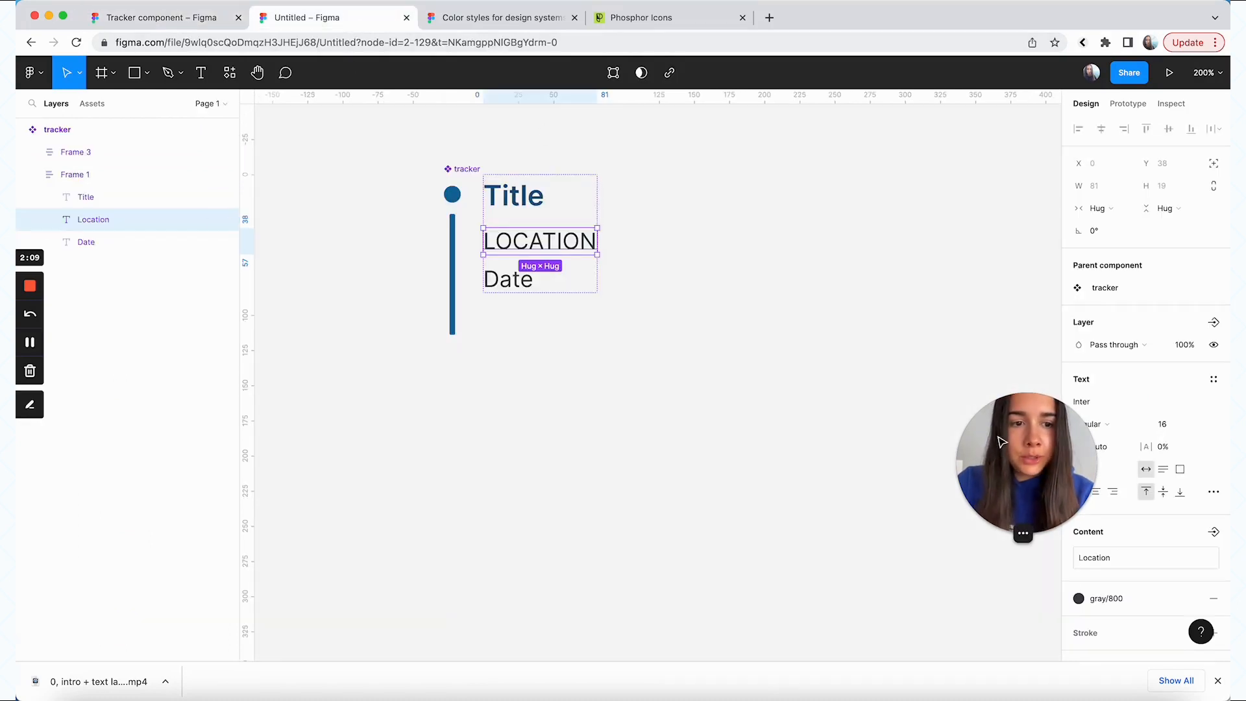
Create a boolean component property named Location with the value True for the visibility of the Location text
left_click_drag(1001, 442, 964, 519)
scroll(1141, 460, "down", 3)
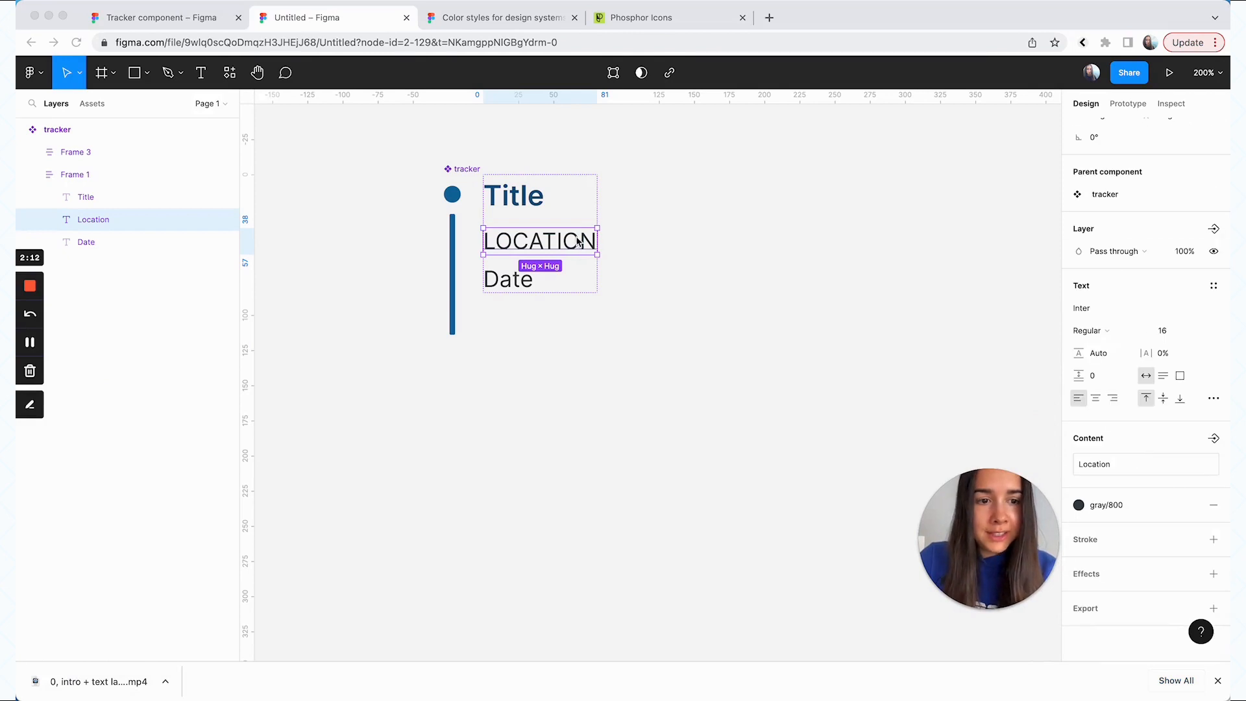
scroll(1193, 373, "up", 3)
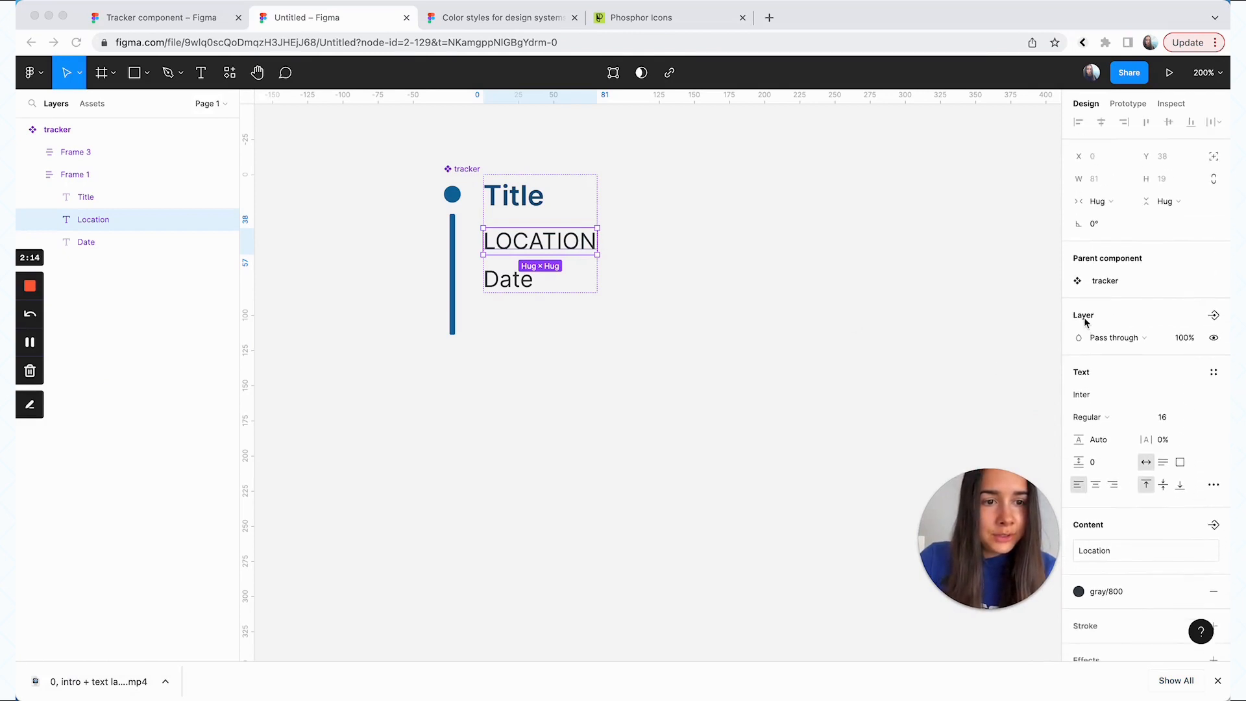
left_click(1214, 316)
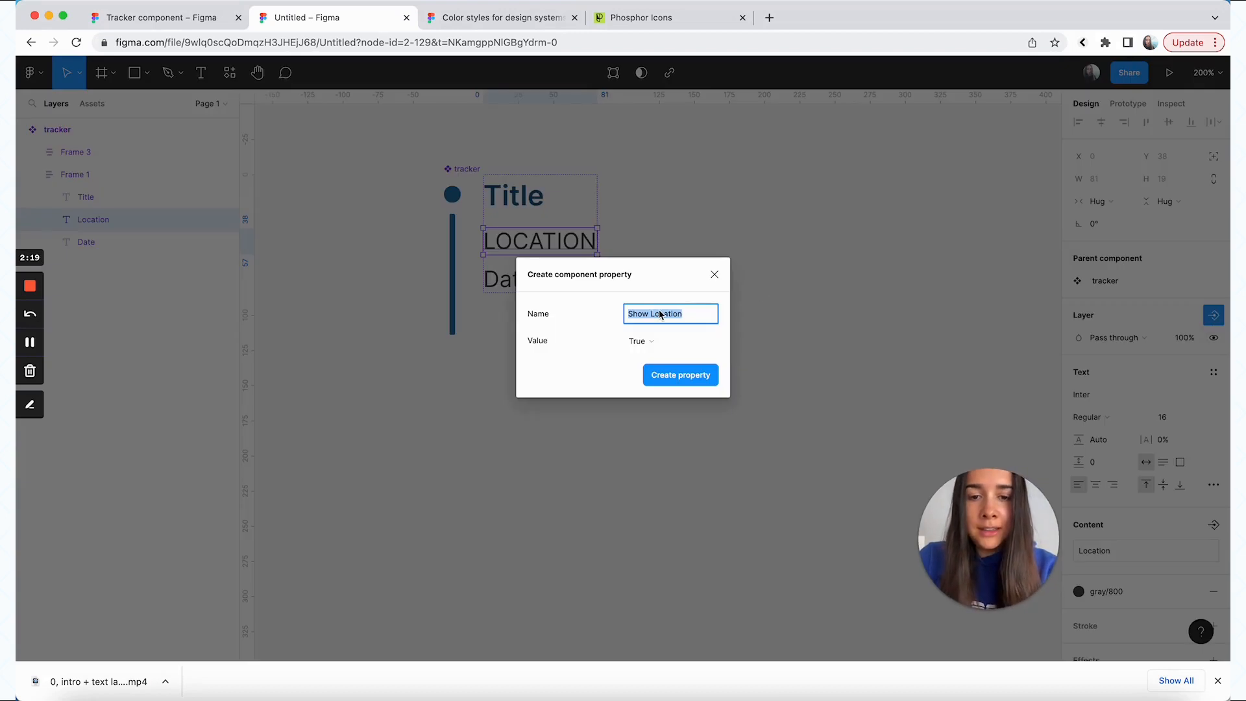
type("Location")
left_click(636, 289)
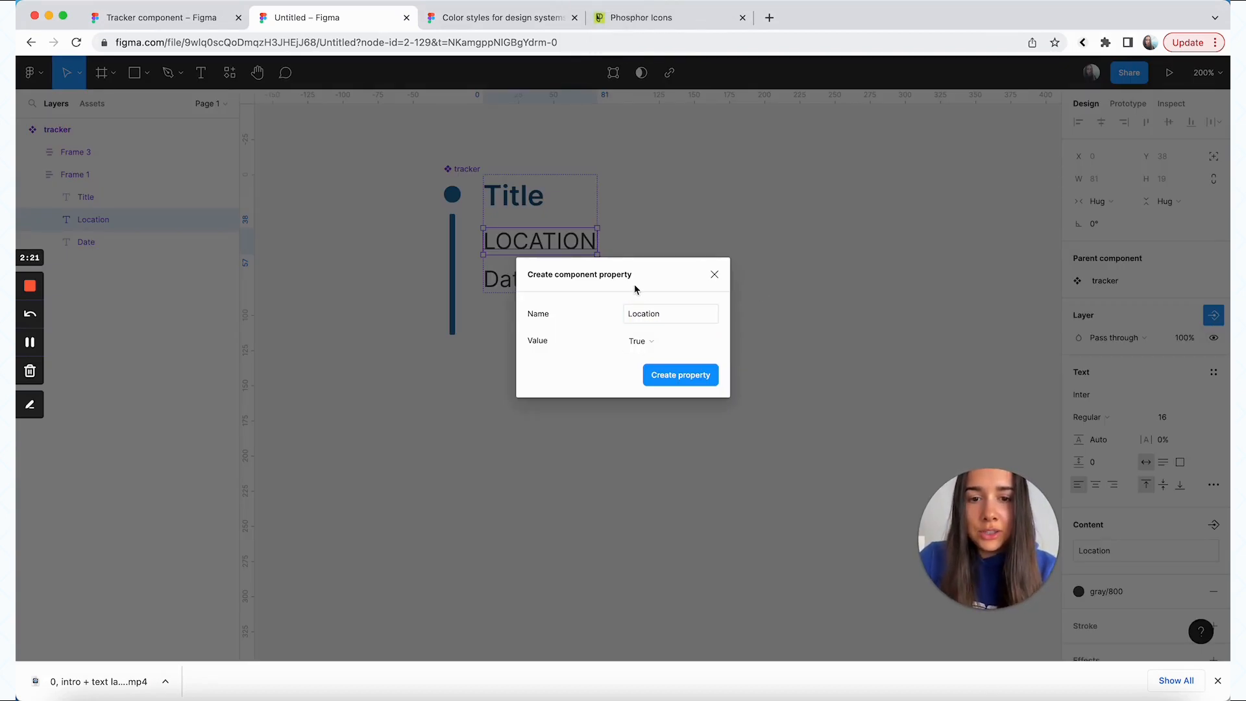
left_click(687, 376)
left_click(687, 377)
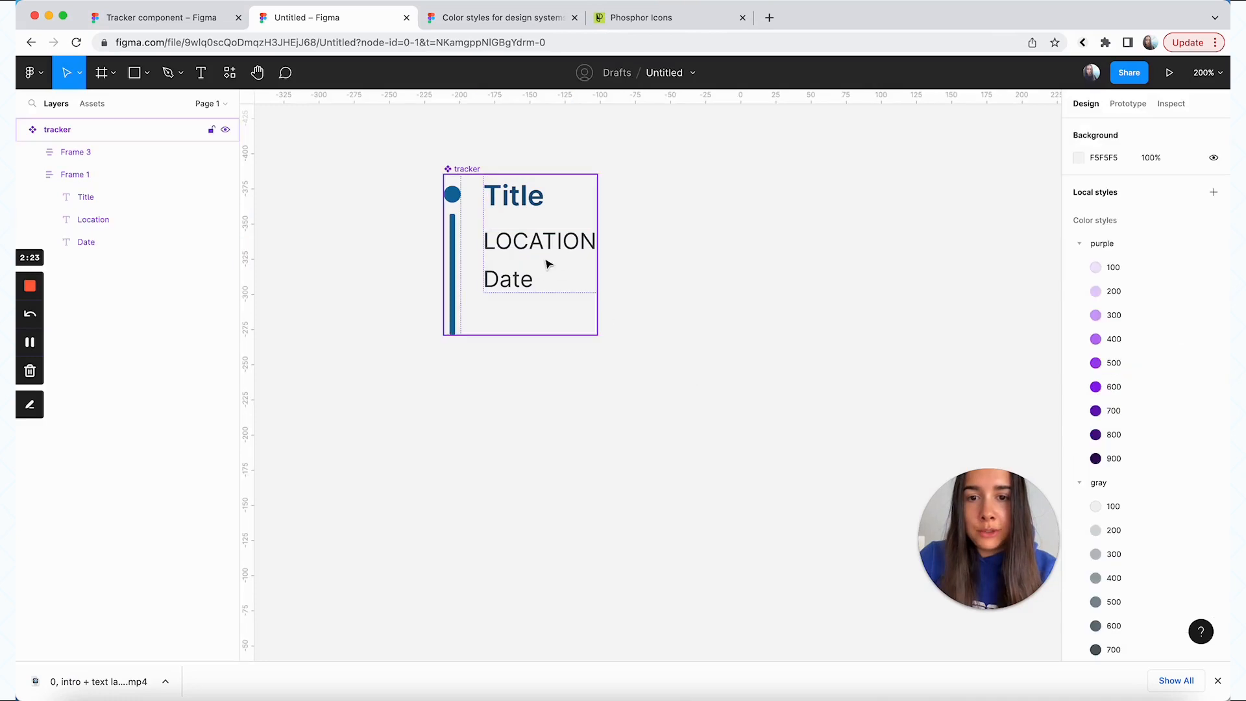
Place a copy of the tracker beside the component, switch its Location property off as a test, and delete the copy
left_click(544, 259)
left_click_drag(523, 256, 810, 257)
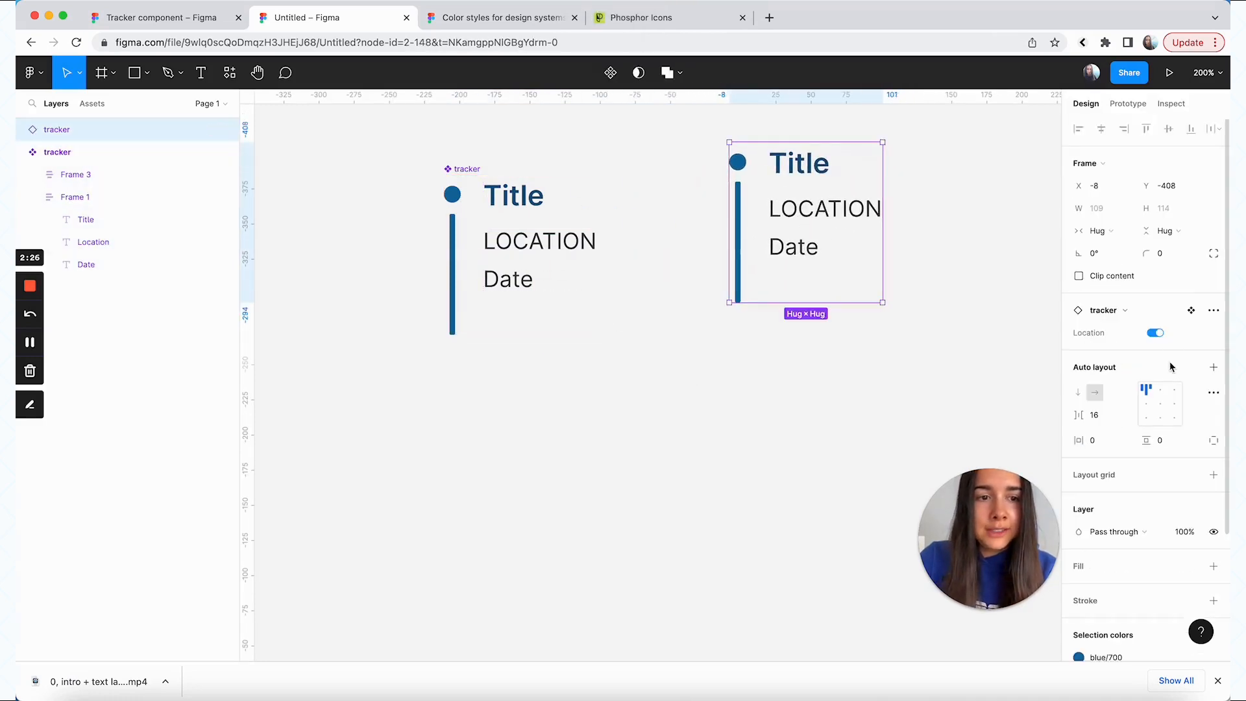
left_click(1156, 334)
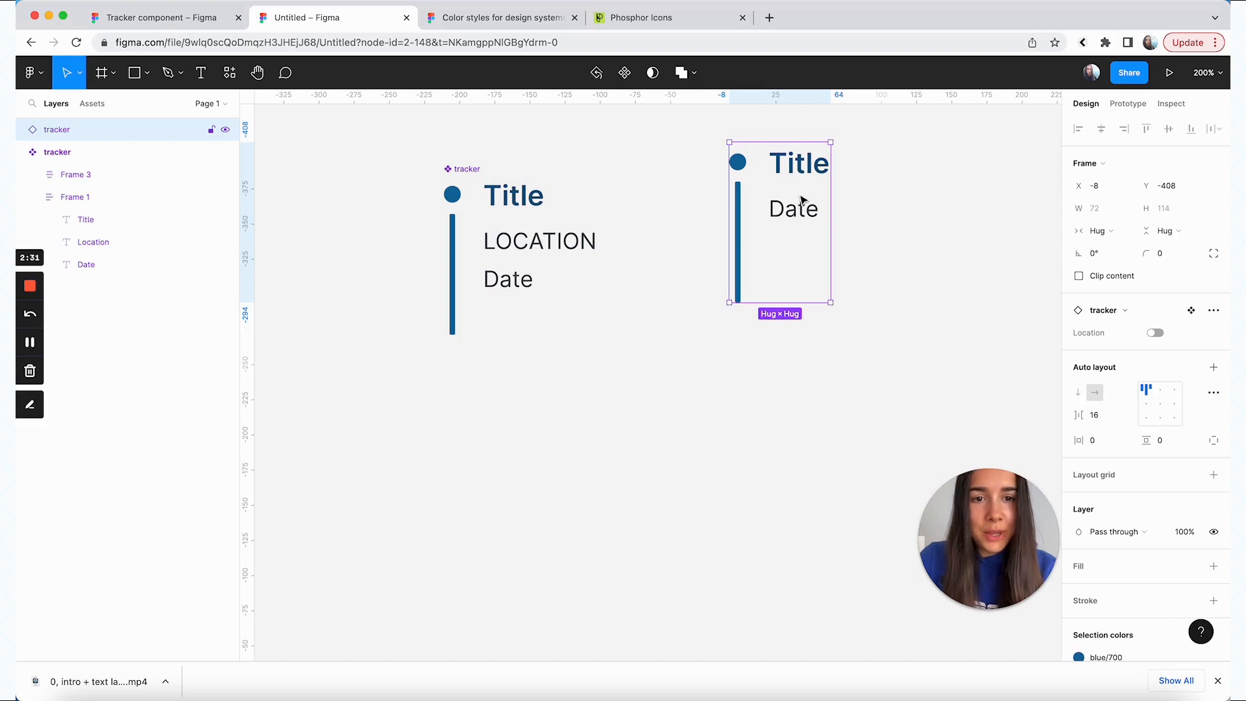
key("Delete")
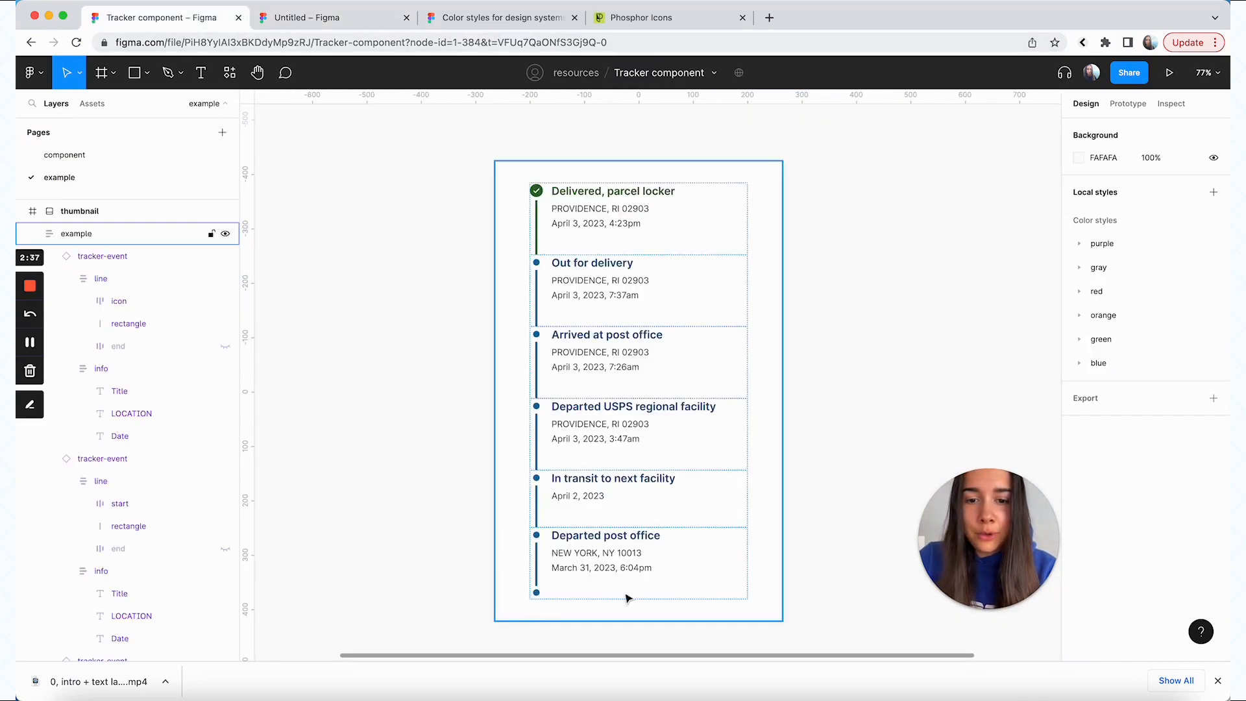
Examine the end dot of the last event in the Tracker component example file, and return to the Untitled file
double_click(542, 596)
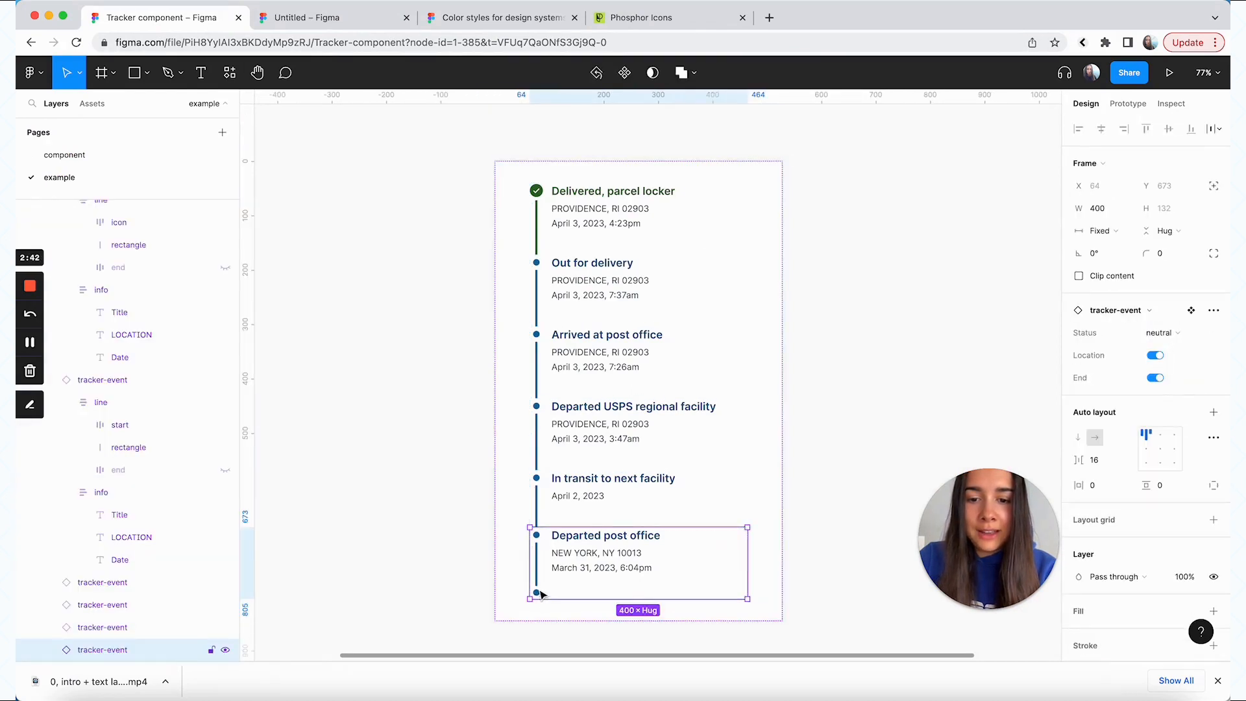
left_click(444, 551)
scroll(468, 500, "down", 1)
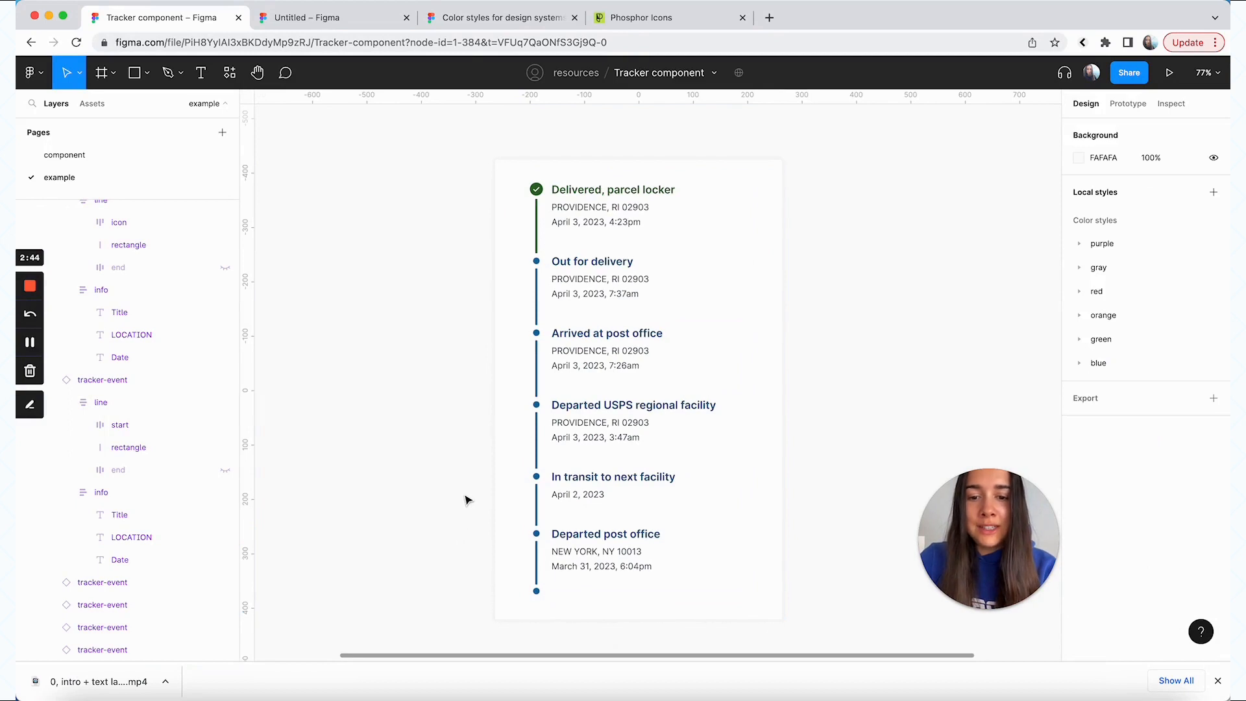
left_click(386, 23)
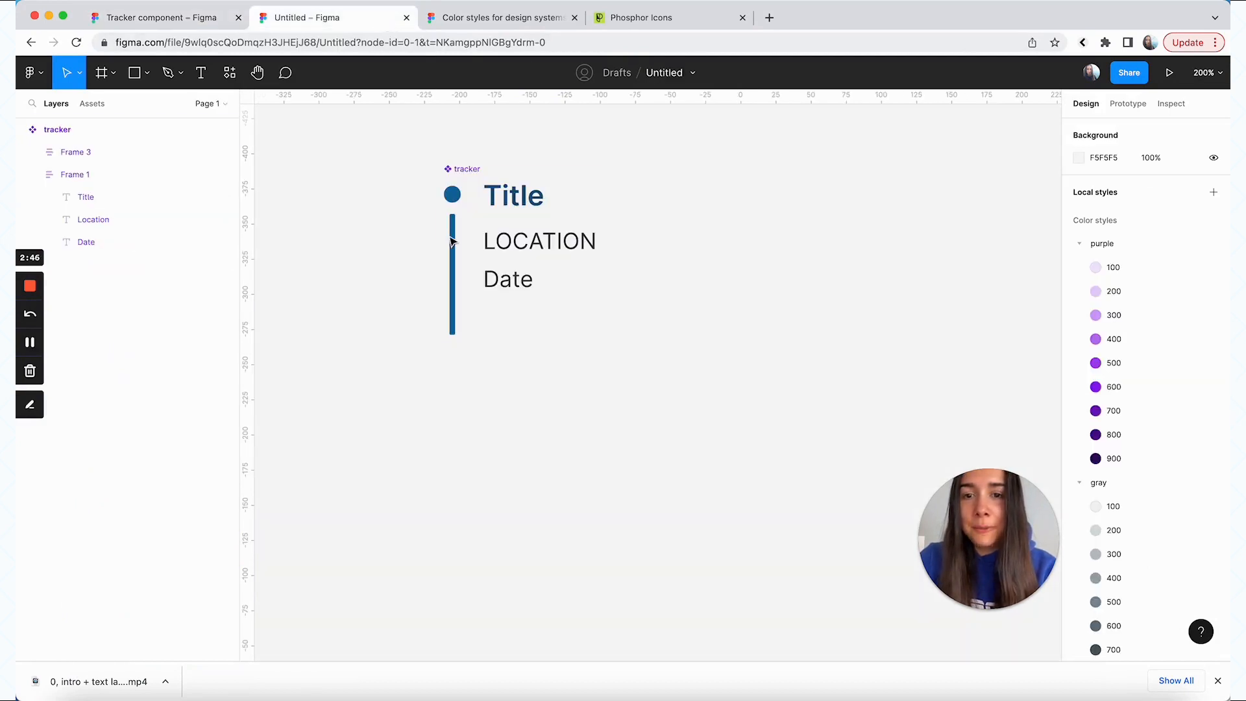
Duplicate the circle's frame inside the line frame so that a second circle sits below the rectangle
left_click(455, 201)
left_click(455, 204)
left_click(455, 203)
left_click(456, 202)
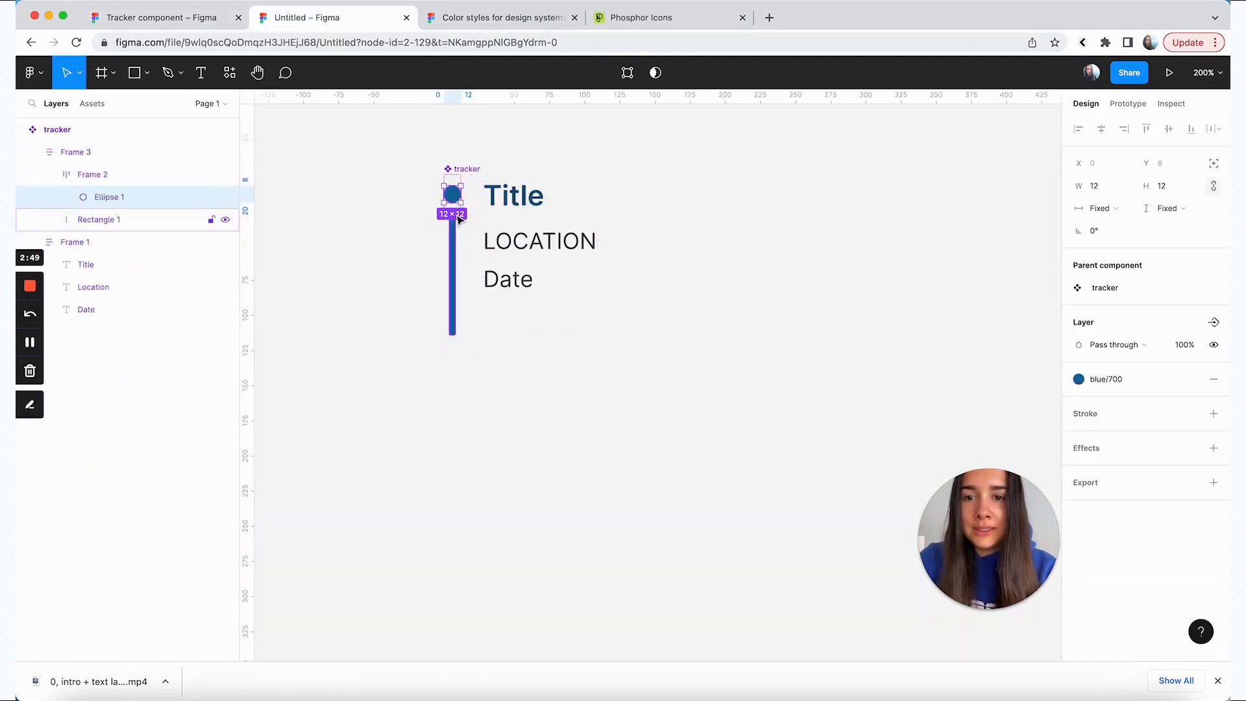
left_click(457, 202)
left_click(459, 205)
key("super+c")
key("super+v")
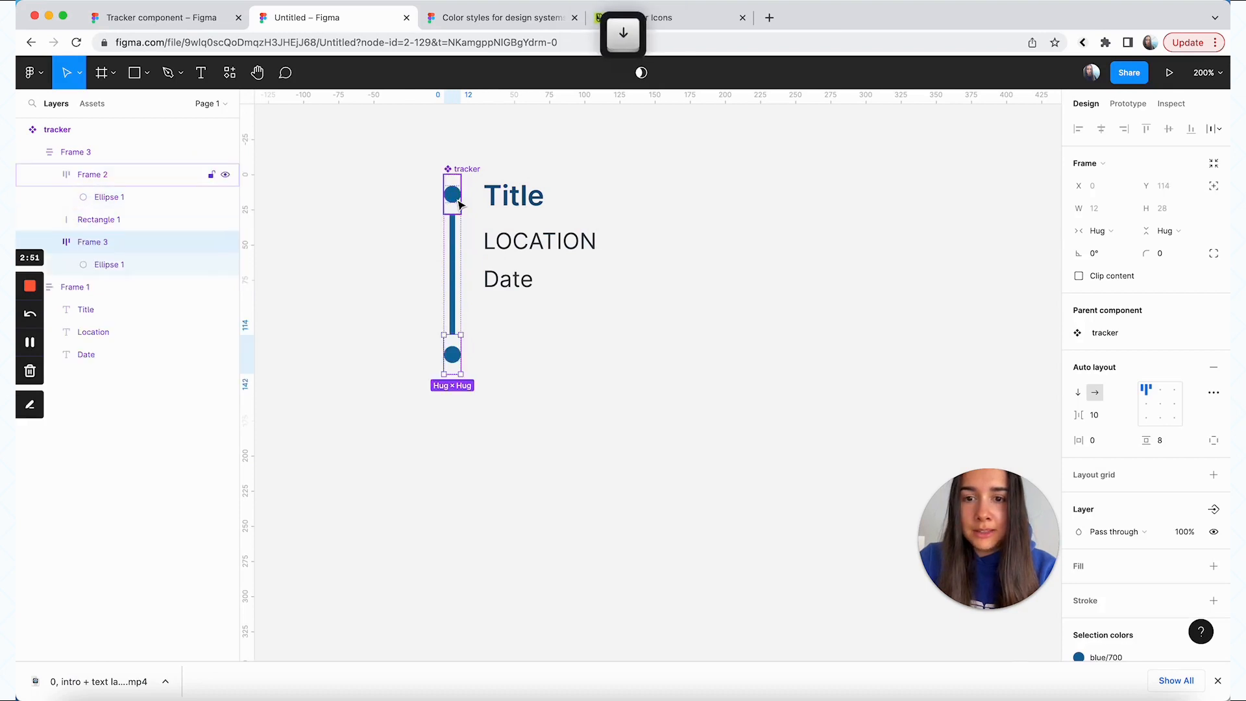
key("Escape")
Rename the frame of the lower circle as end
left_click(455, 356)
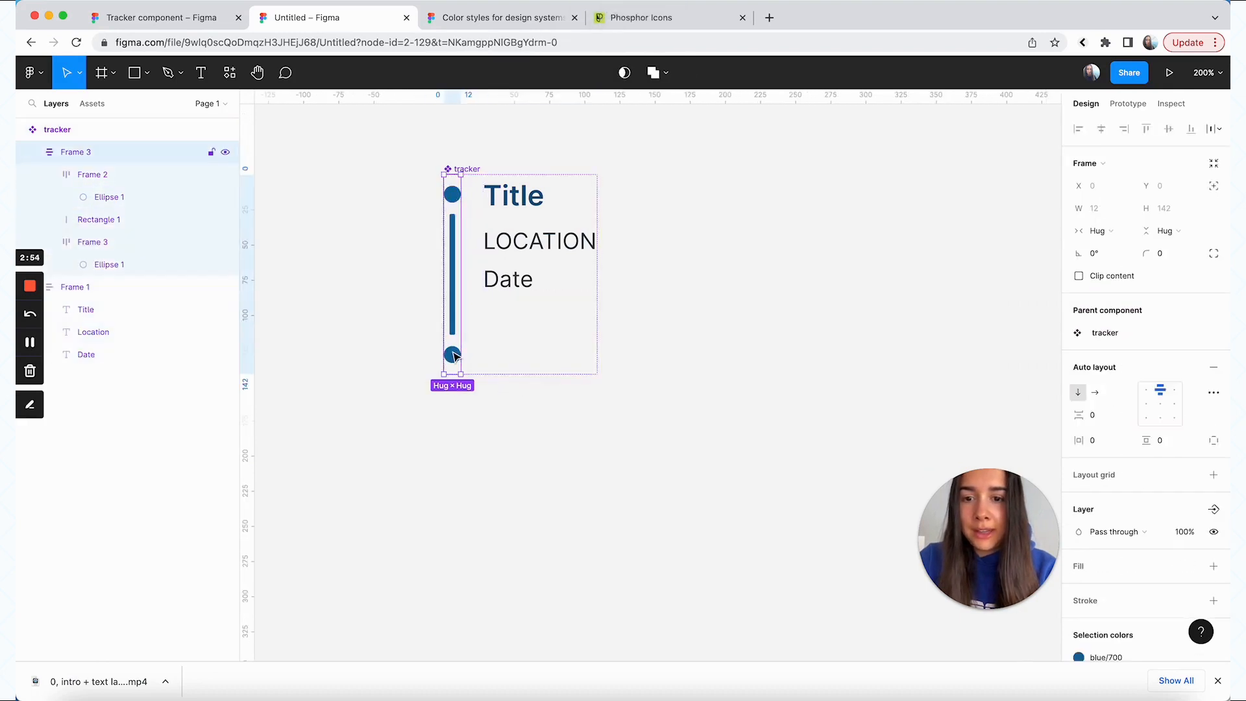
left_click(97, 248)
double_click(93, 242)
type("end")
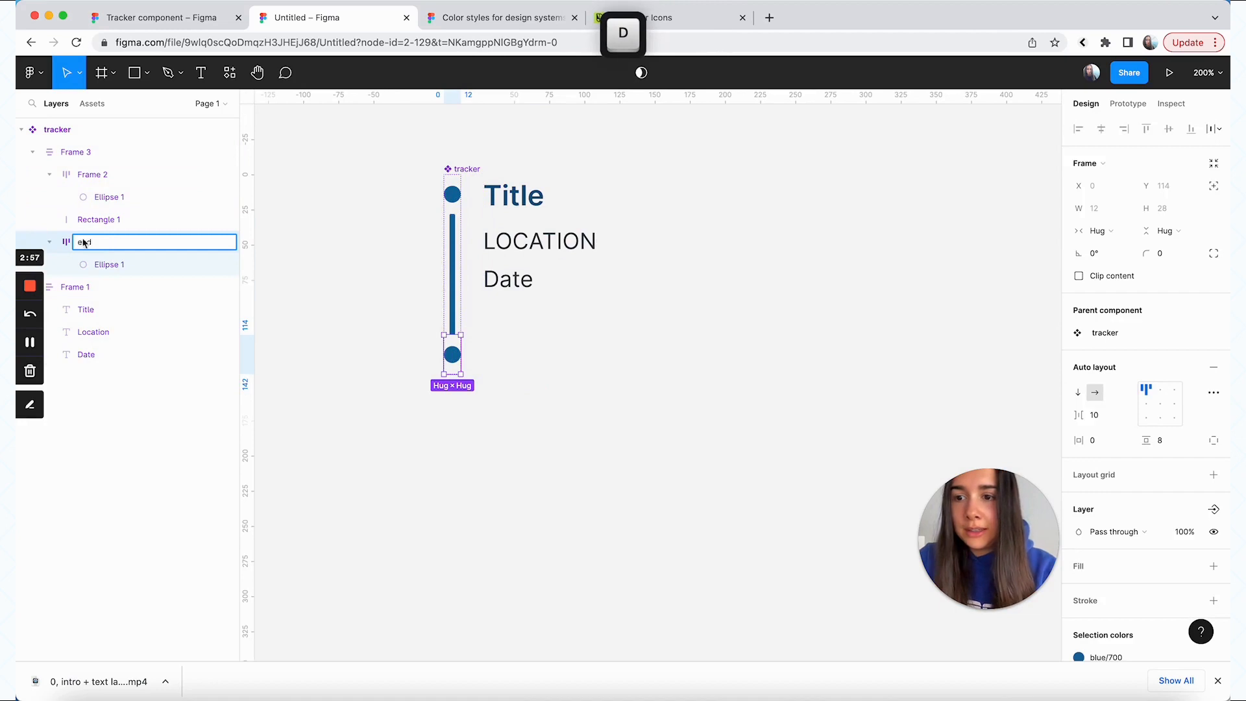
key("Return")
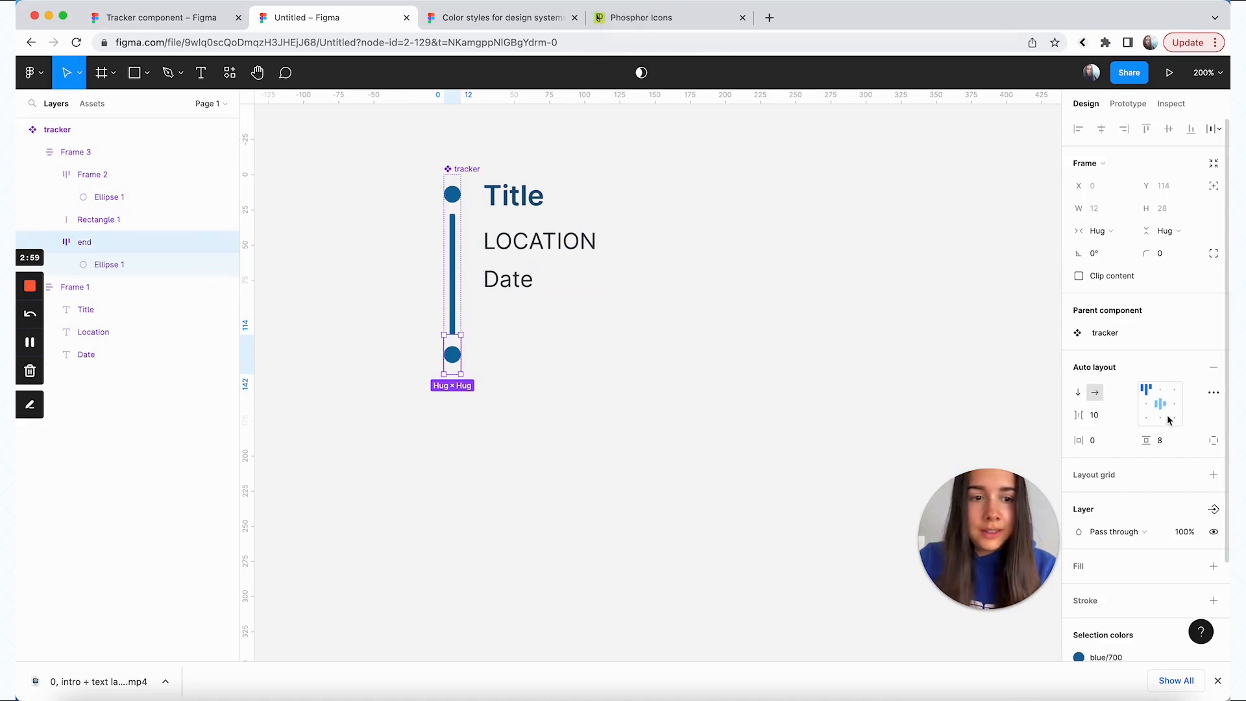
Create a boolean component property named End with the value False for the visibility of the end frame
scroll(1170, 421, "down", 2)
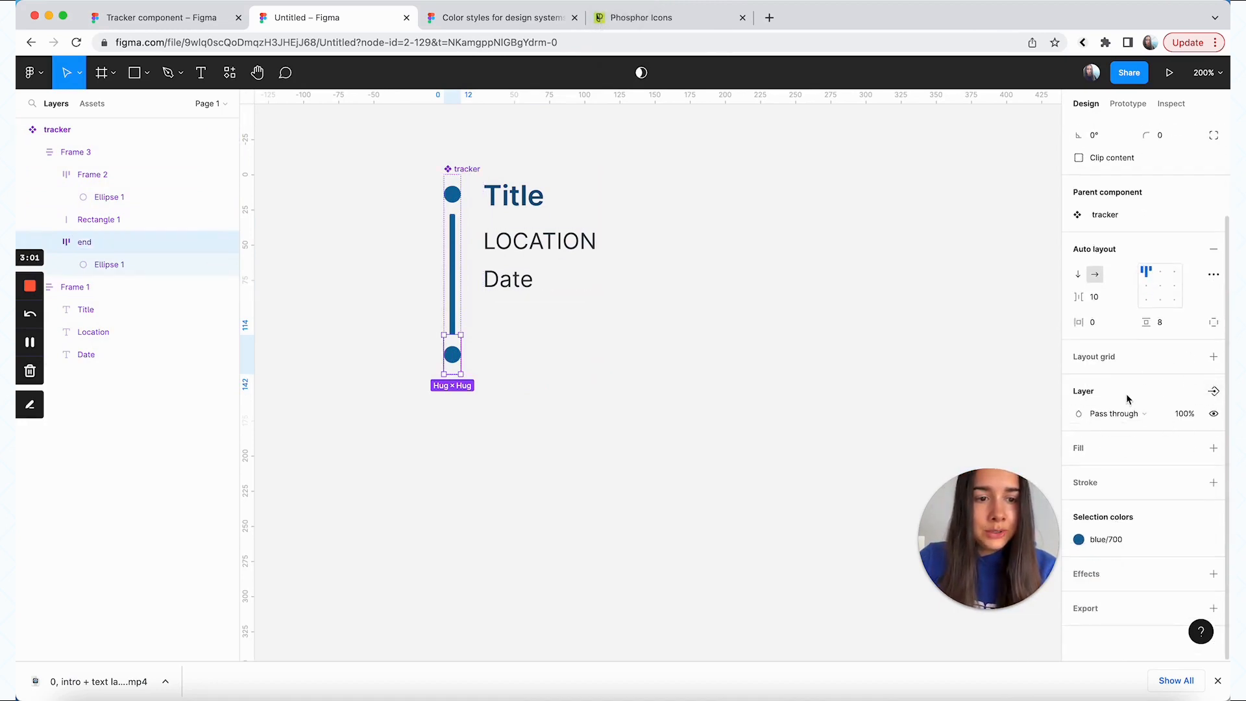
left_click(1213, 394)
left_click(1168, 450)
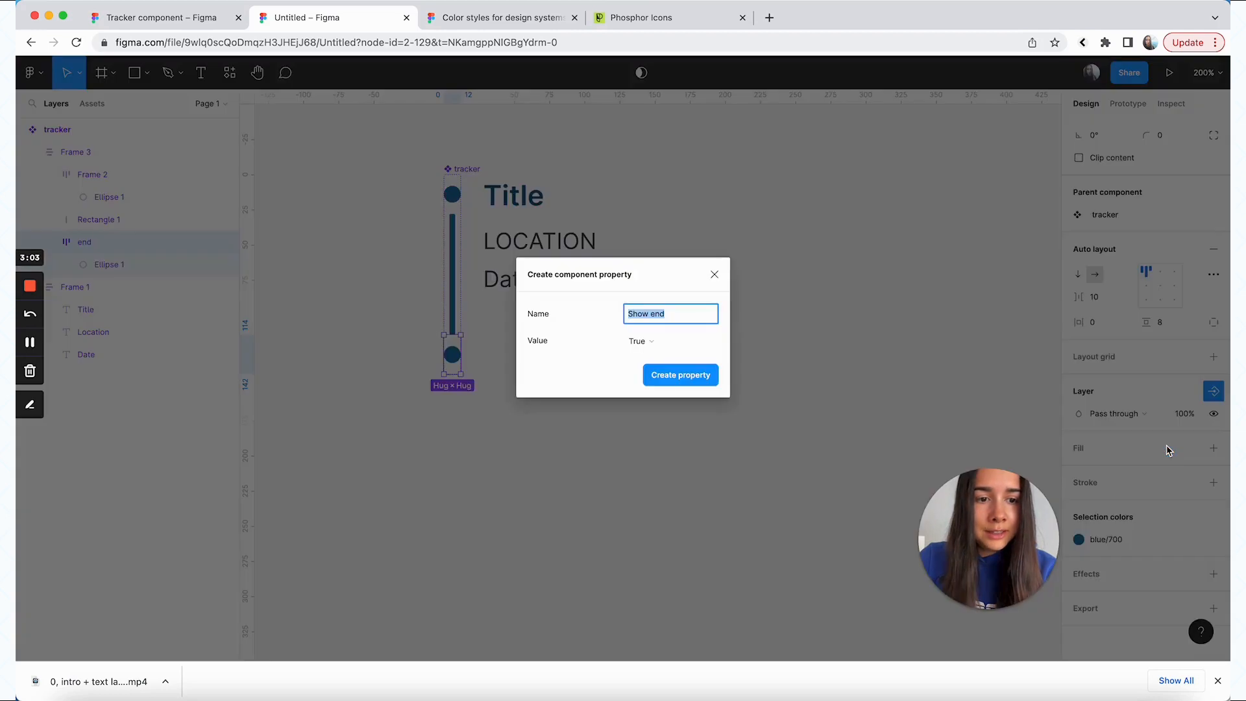
type("End")
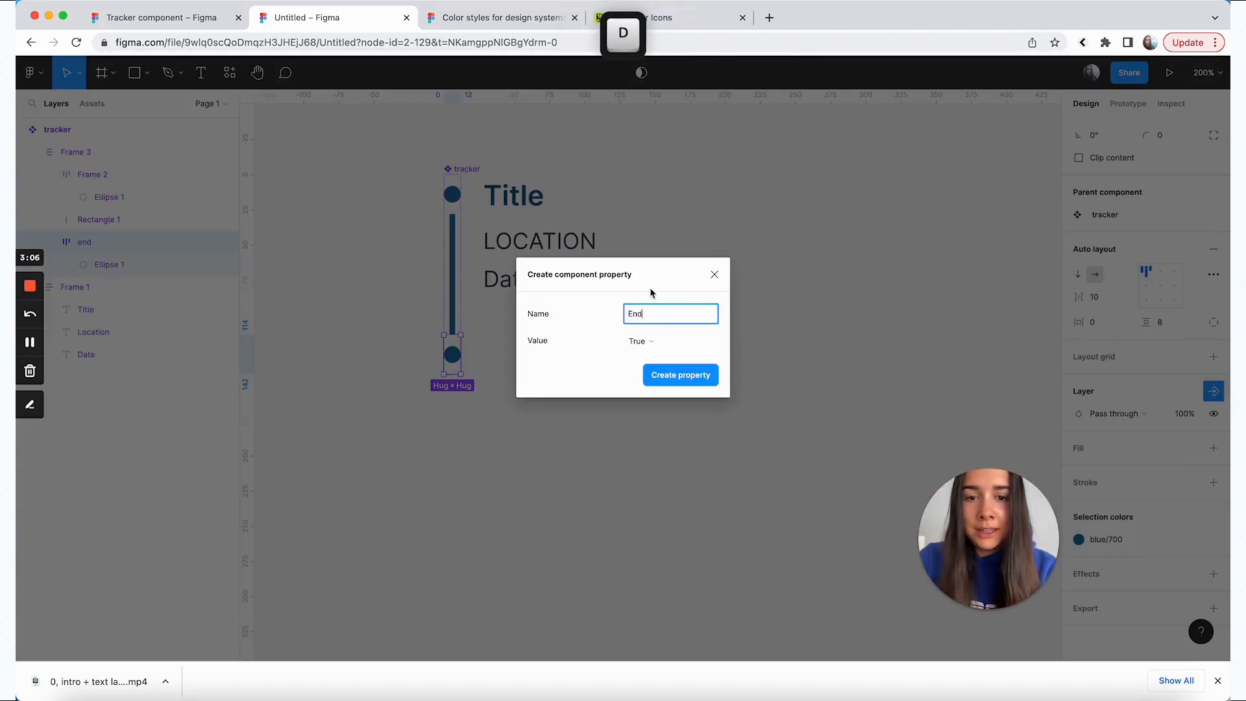
left_click(643, 341)
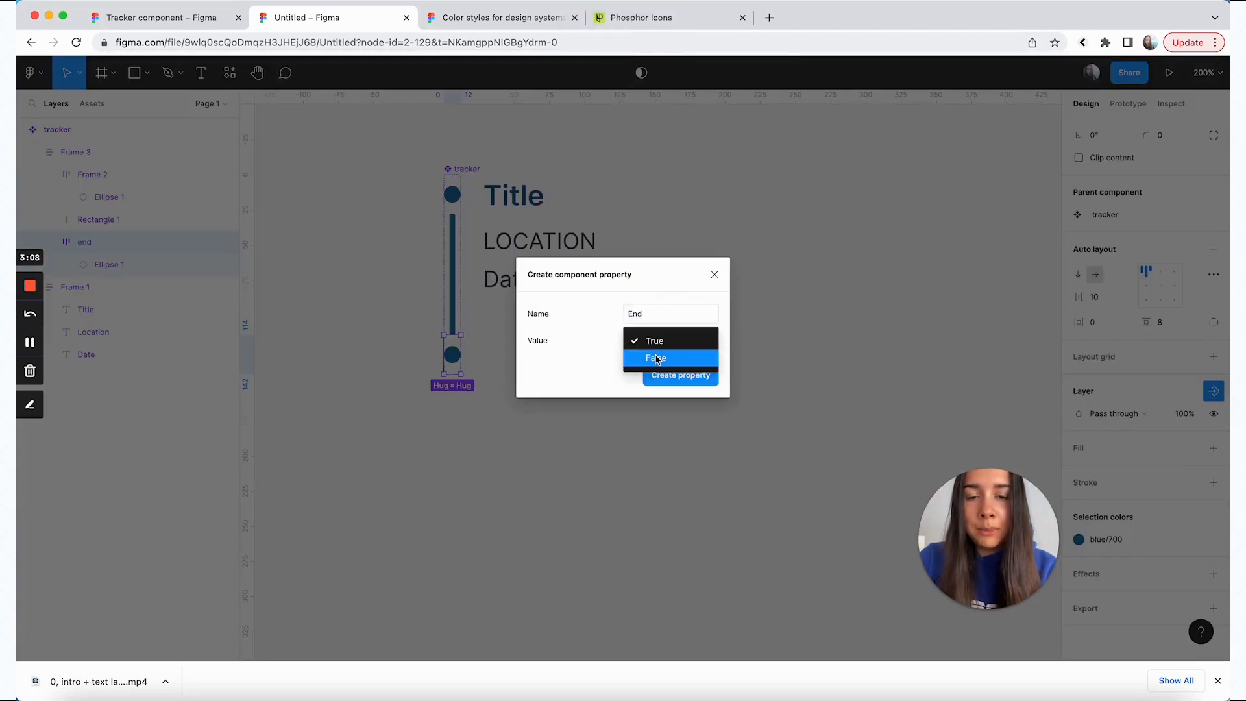
left_click(658, 359)
left_click(660, 368)
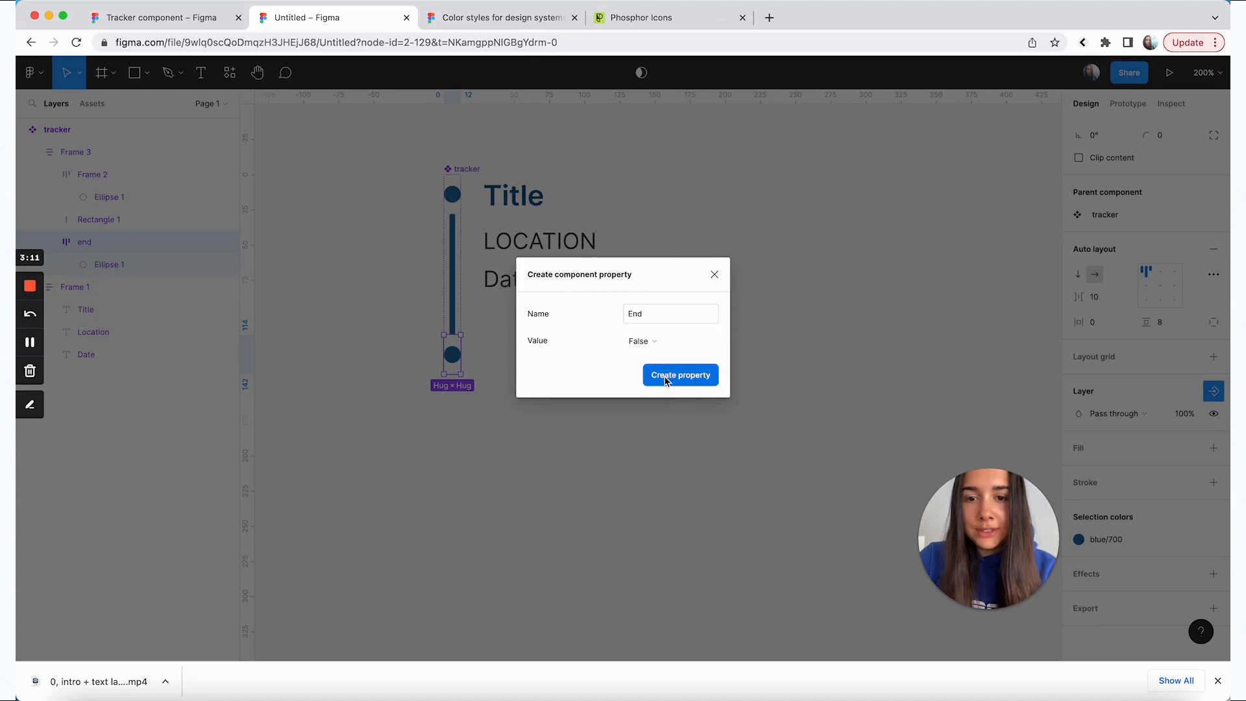
Place a copy of the tracker beside the component and switch on its End property as a test
left_click(533, 246)
key("alt")
left_click_drag(526, 251, 817, 251)
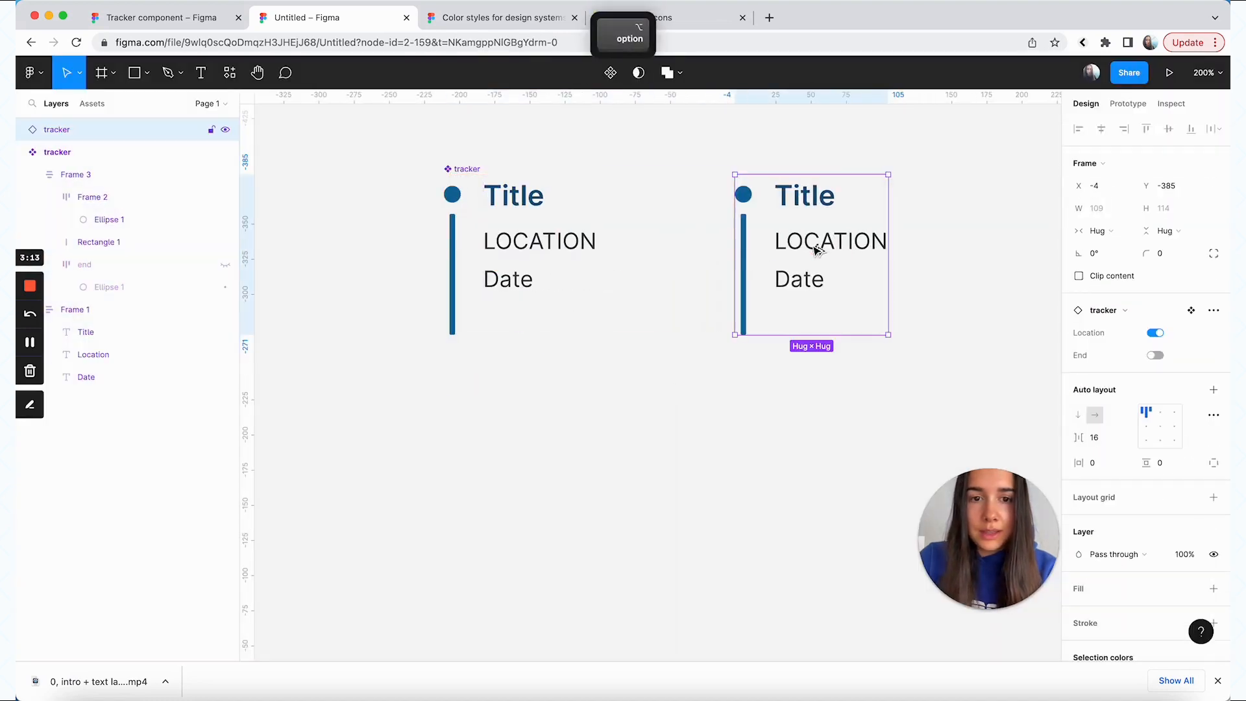
left_click(1155, 356)
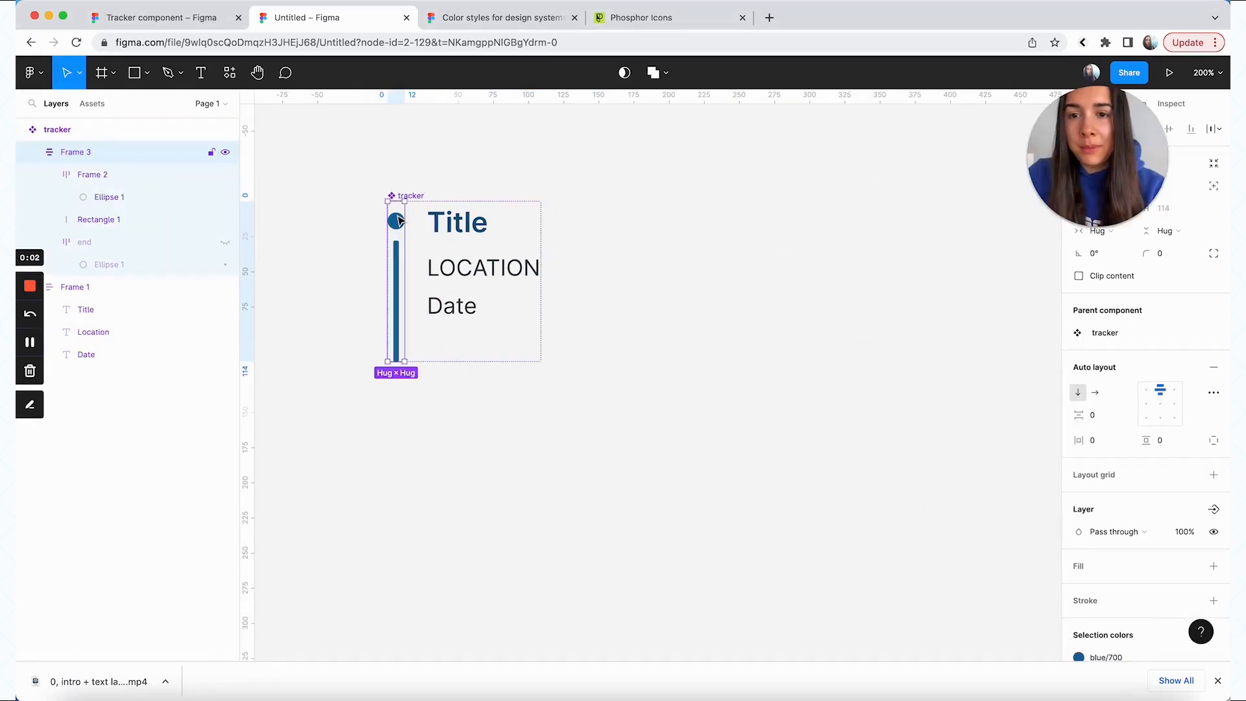
Rename the upper circle's frame as start and the frame that holds the circles and rectangle as line
left_click(84, 174)
double_click(91, 176)
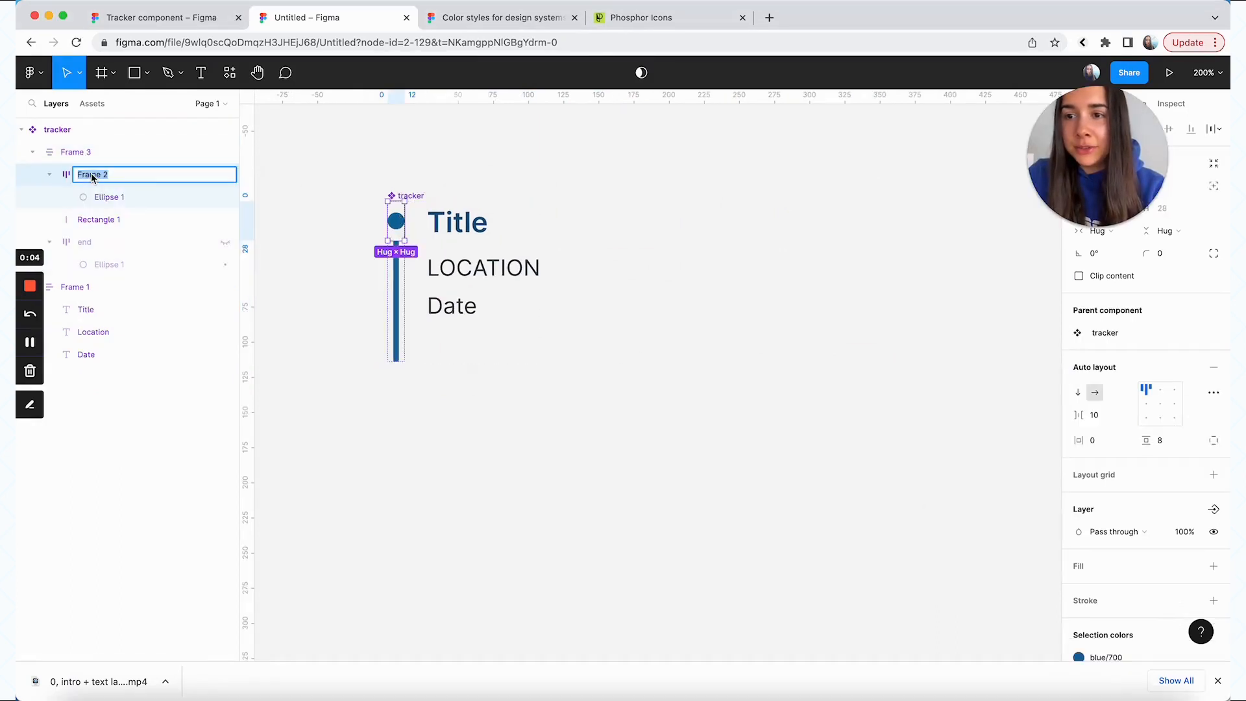
type("start")
left_click(81, 149)
double_click(81, 149)
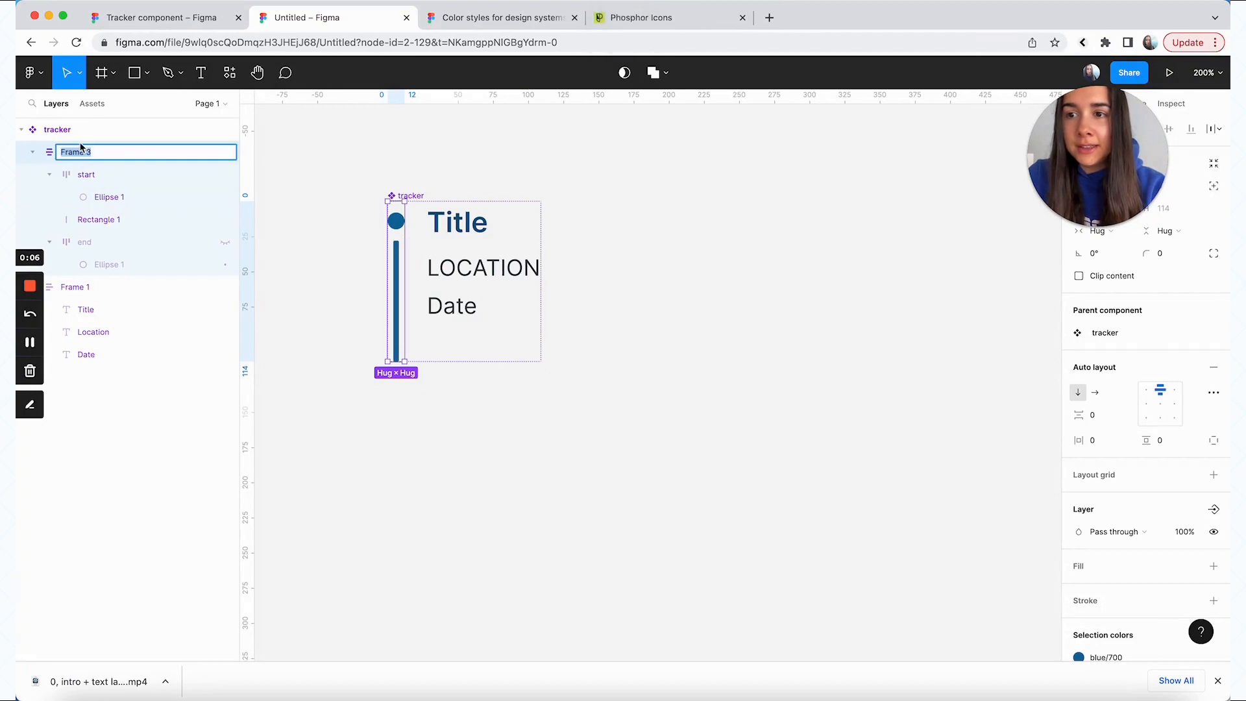
type("line")
key("Return")
Shift the tracker component slightly on the canvas, and compare it with the events in the Tracker component example file
left_click(371, 174)
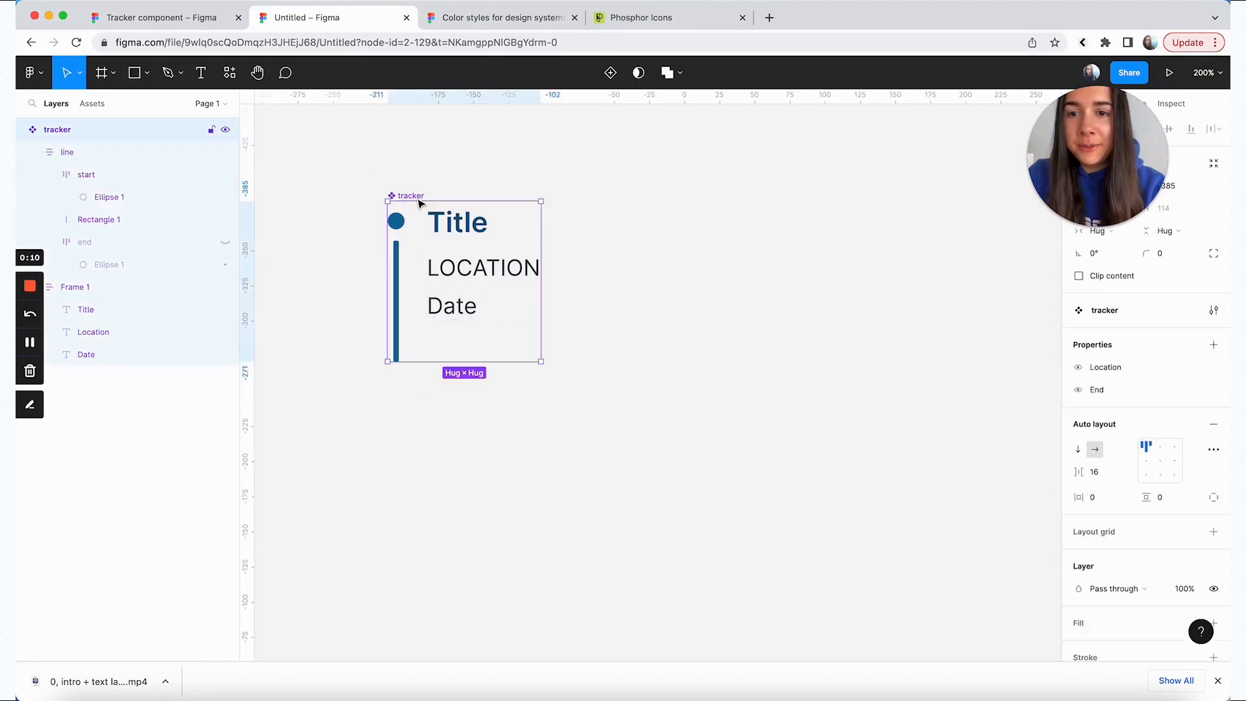
left_click_drag(563, 281, 617, 275)
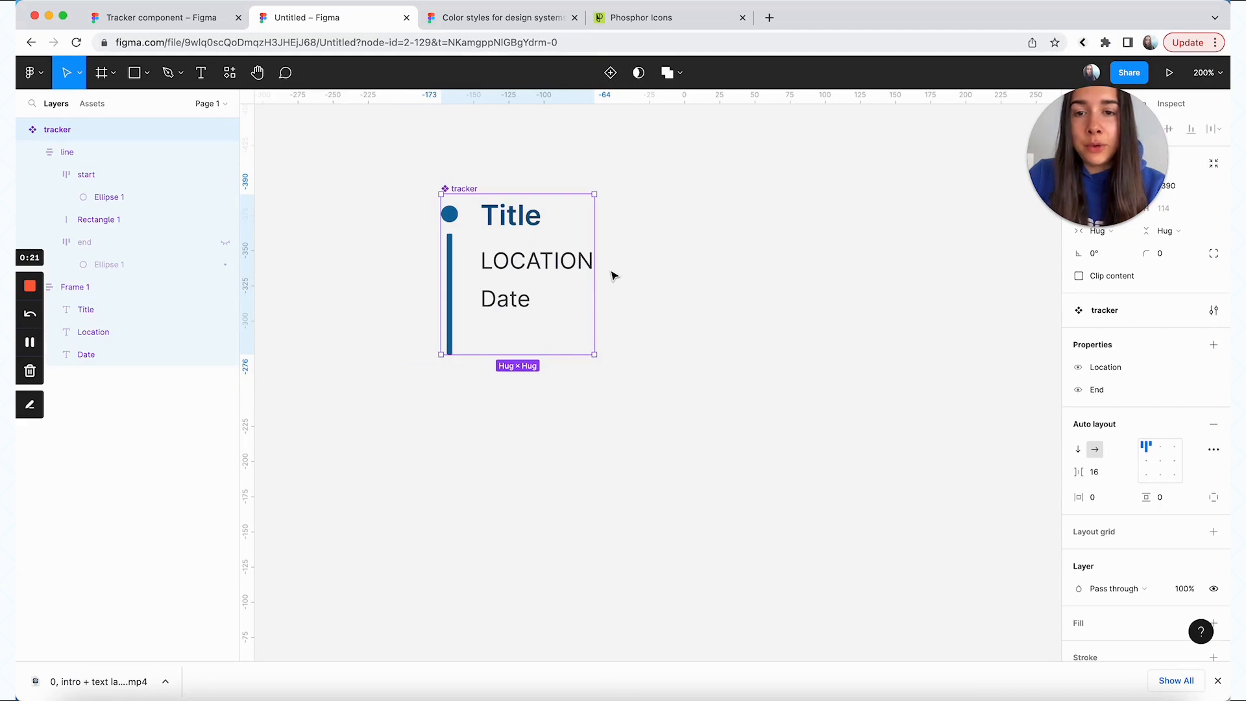
left_click(172, 17)
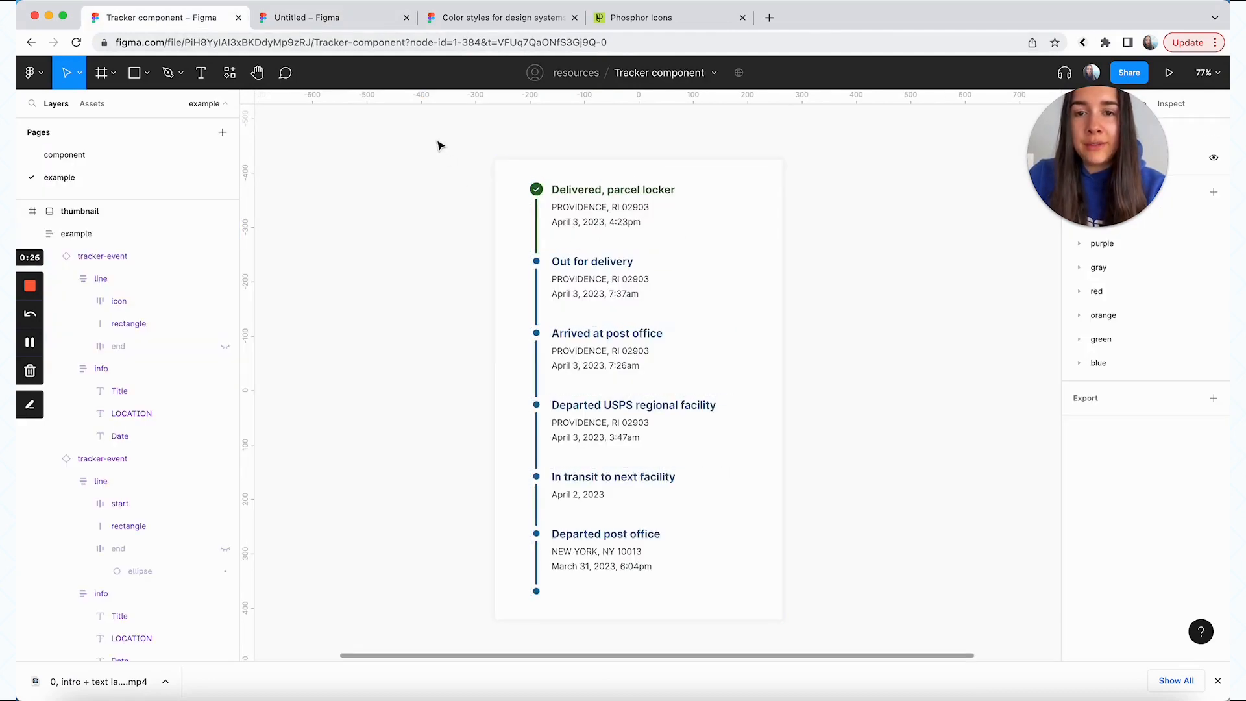
left_click(309, 20)
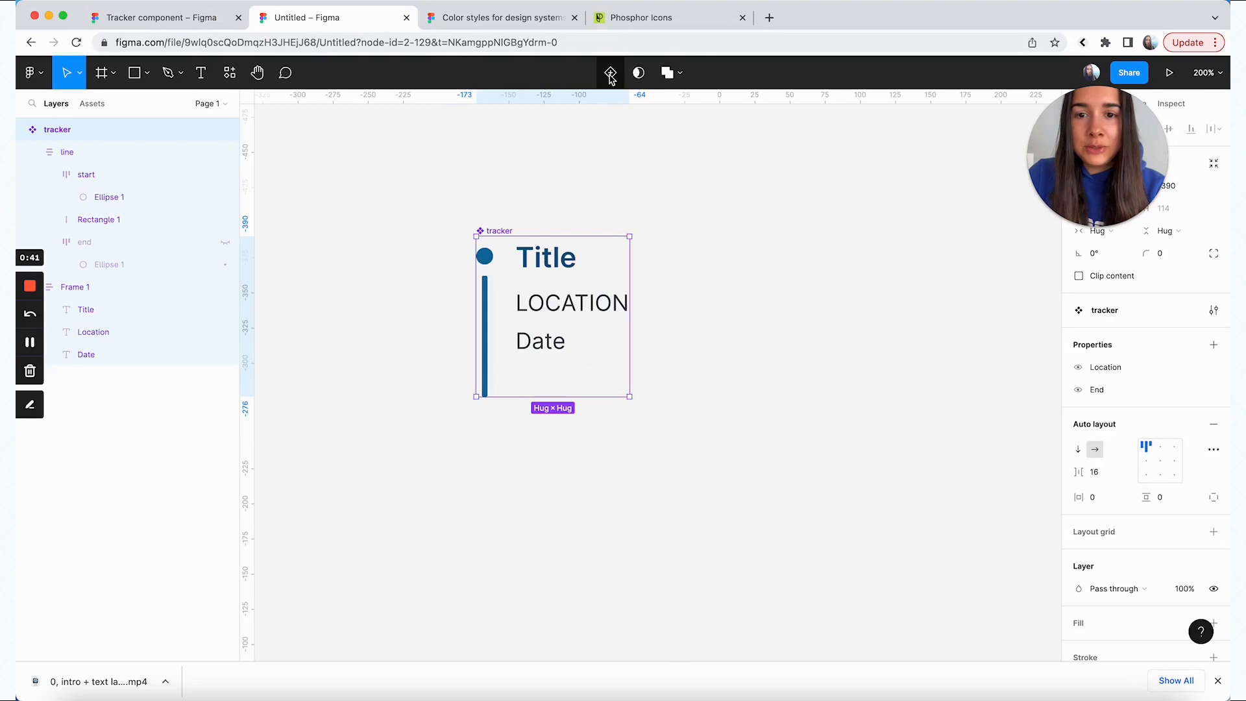
Add a second variant to the tracker component and recolor its circle, line and title to green/700
left_click(610, 77)
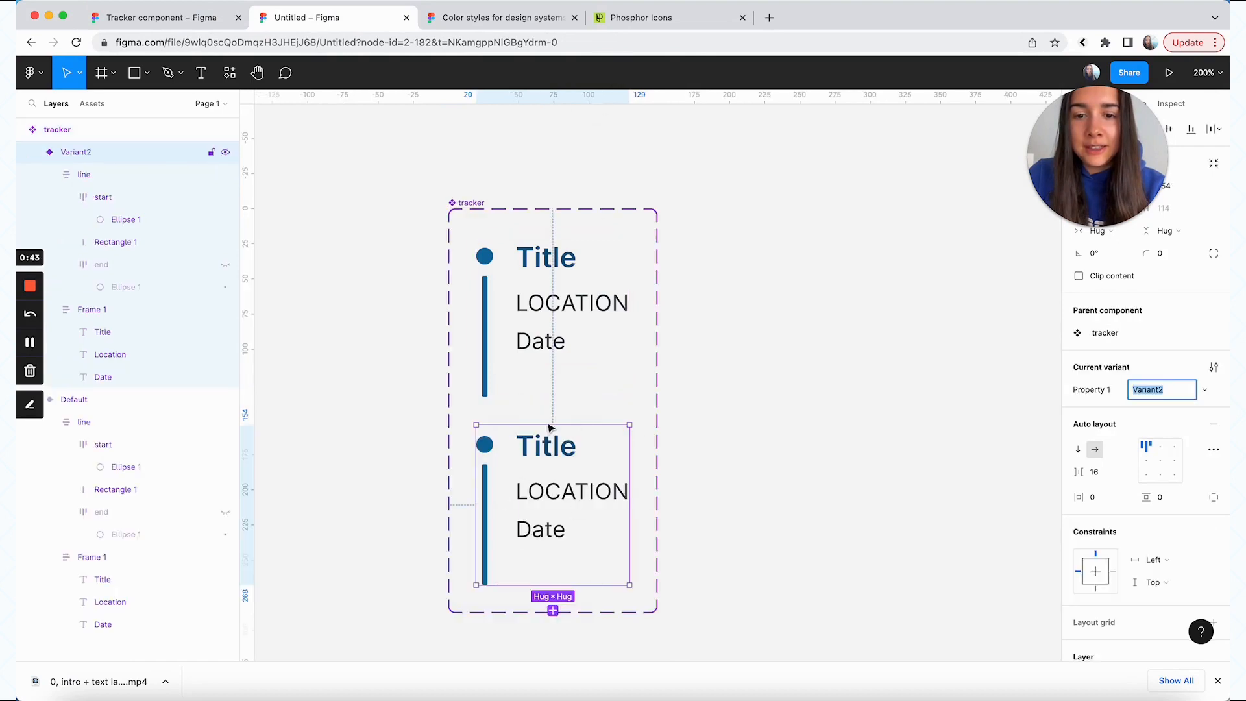
scroll(582, 488, "down", 3)
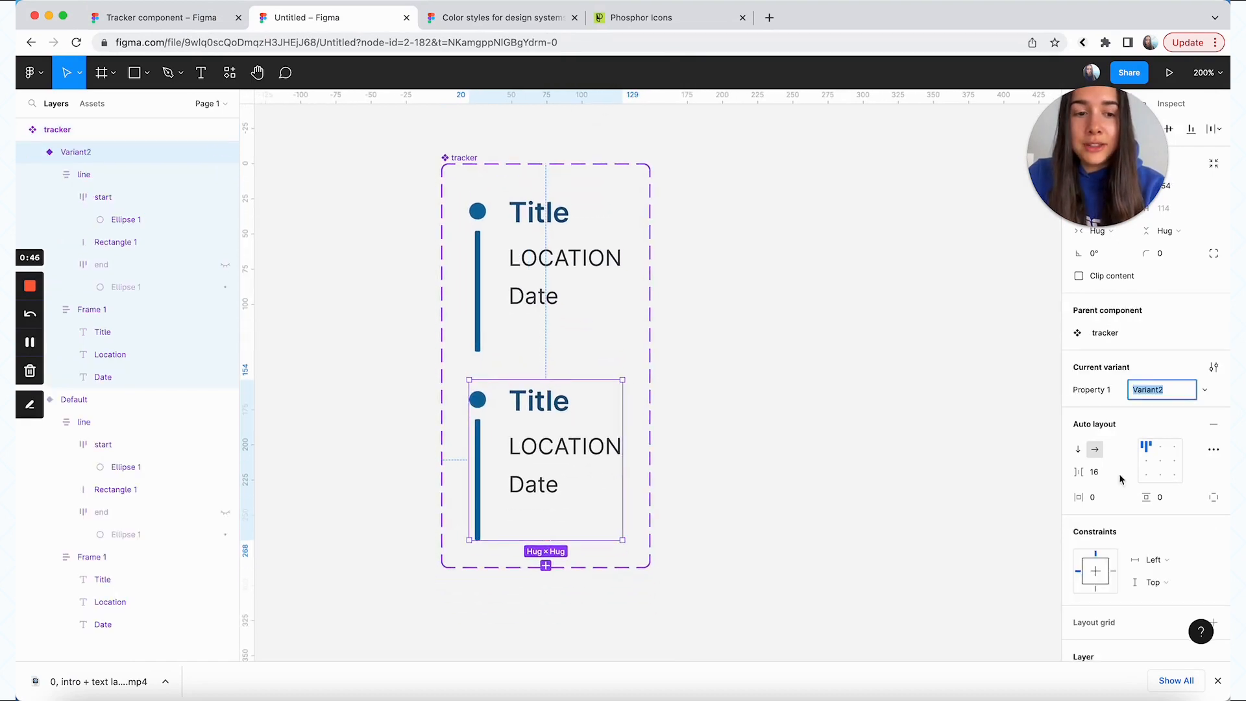
scroll(1121, 479, "down", 5)
left_click(1123, 495)
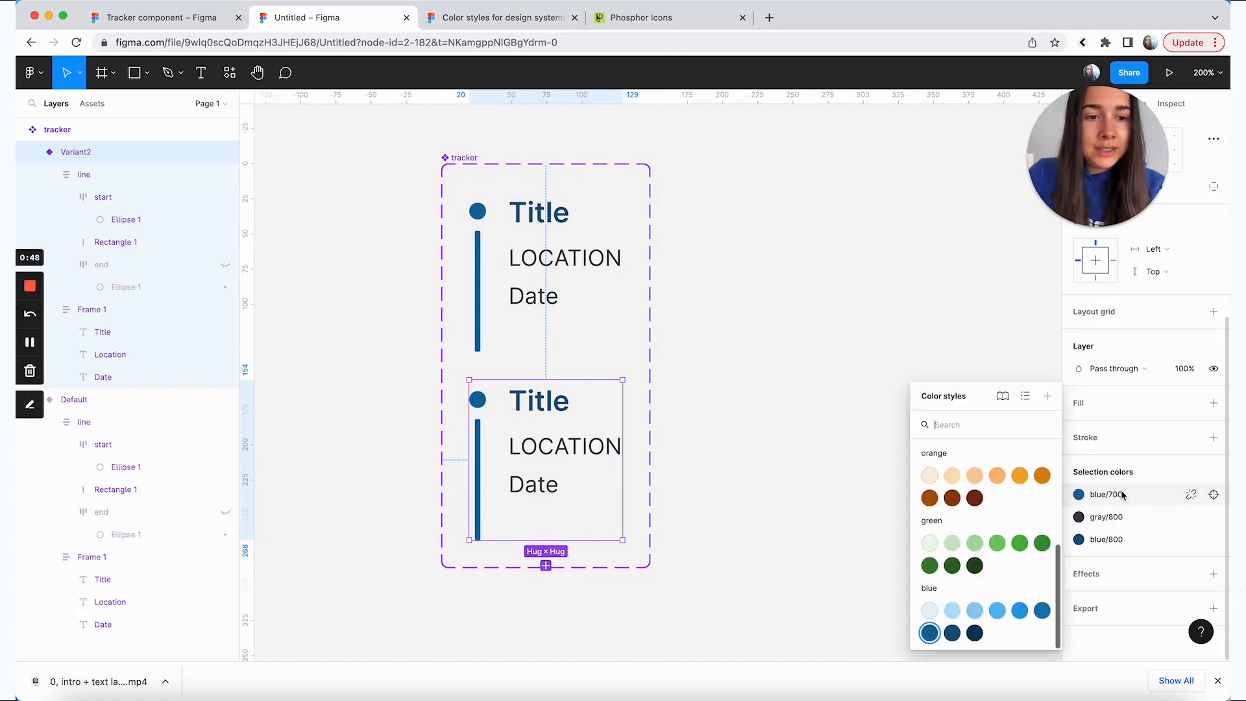
left_click(931, 566)
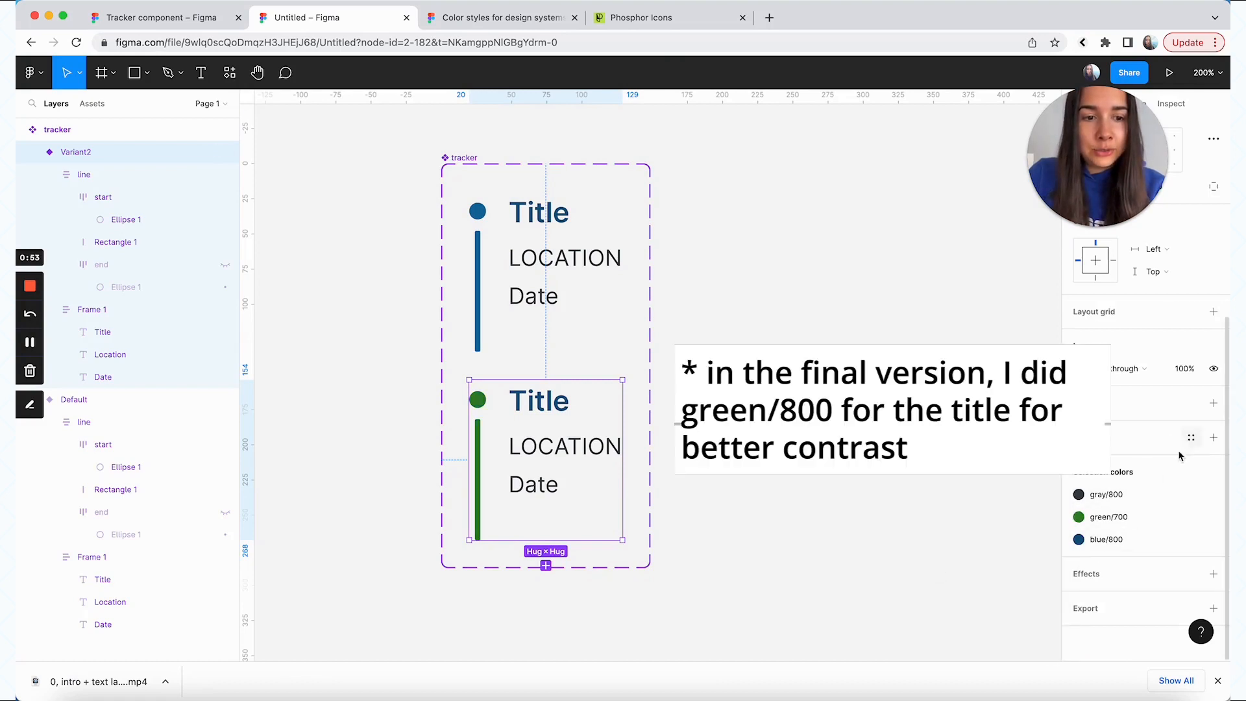
left_click(1131, 543)
left_click(933, 571)
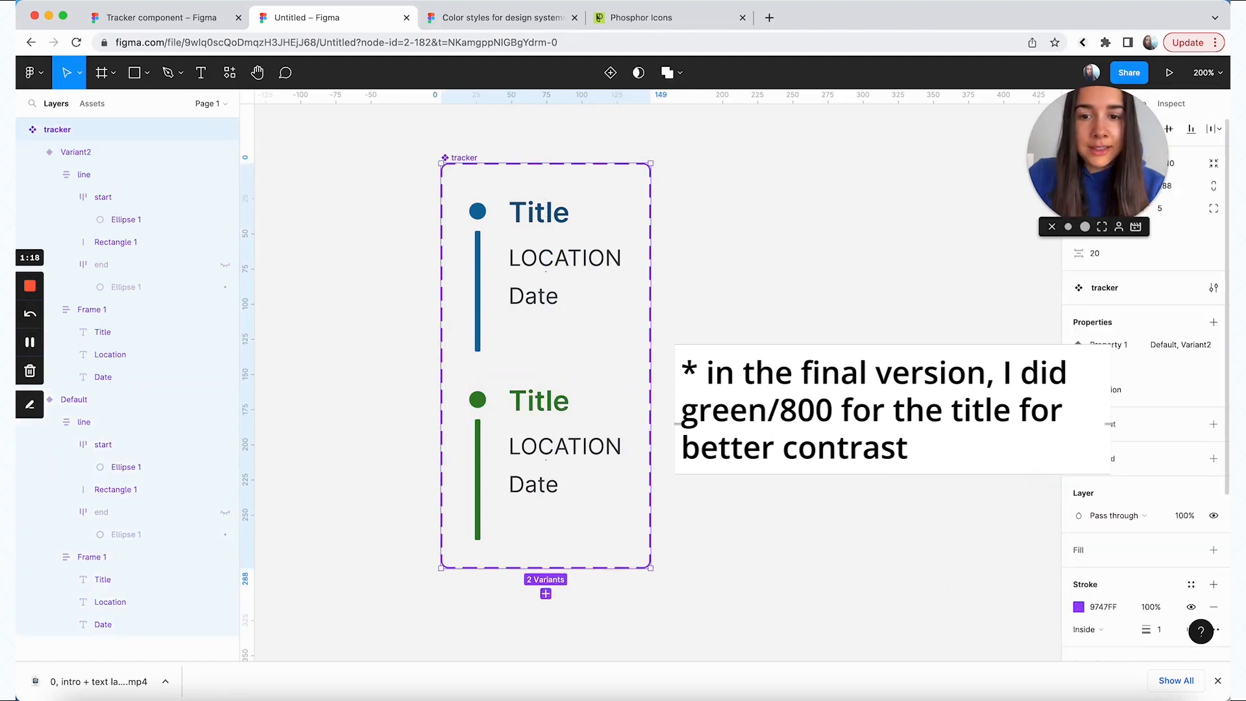
Set the default value of the tracker component's End boolean property to True
left_click(1191, 367)
left_click(971, 434)
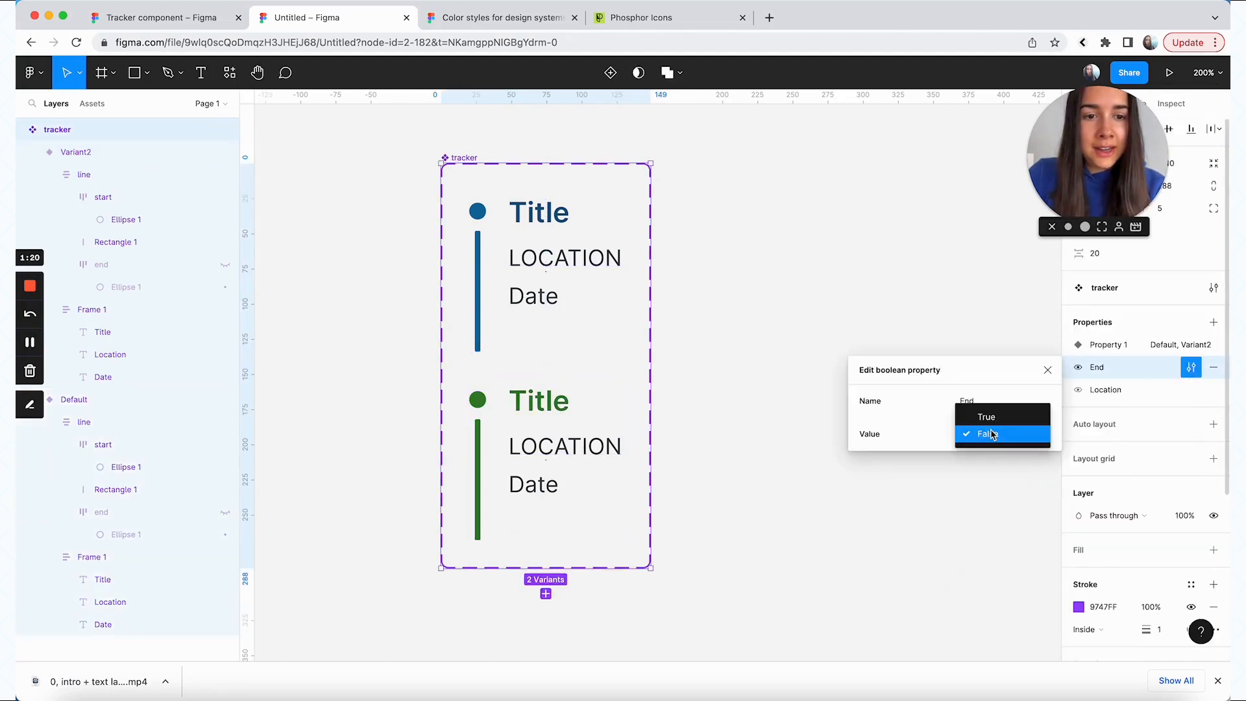
left_click(989, 421)
left_click(781, 360)
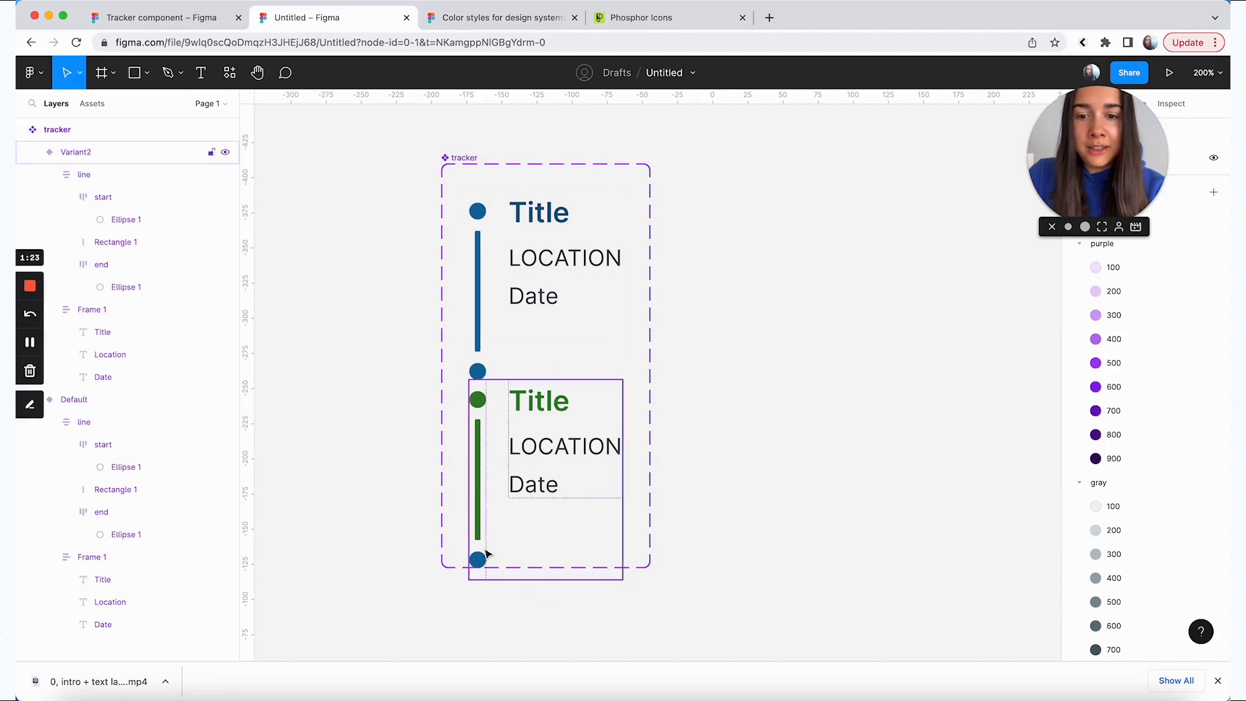
Add auto layout to the tracker component set with 24 horizontal and vertical padding and 16 spacing between variants
left_click(465, 167)
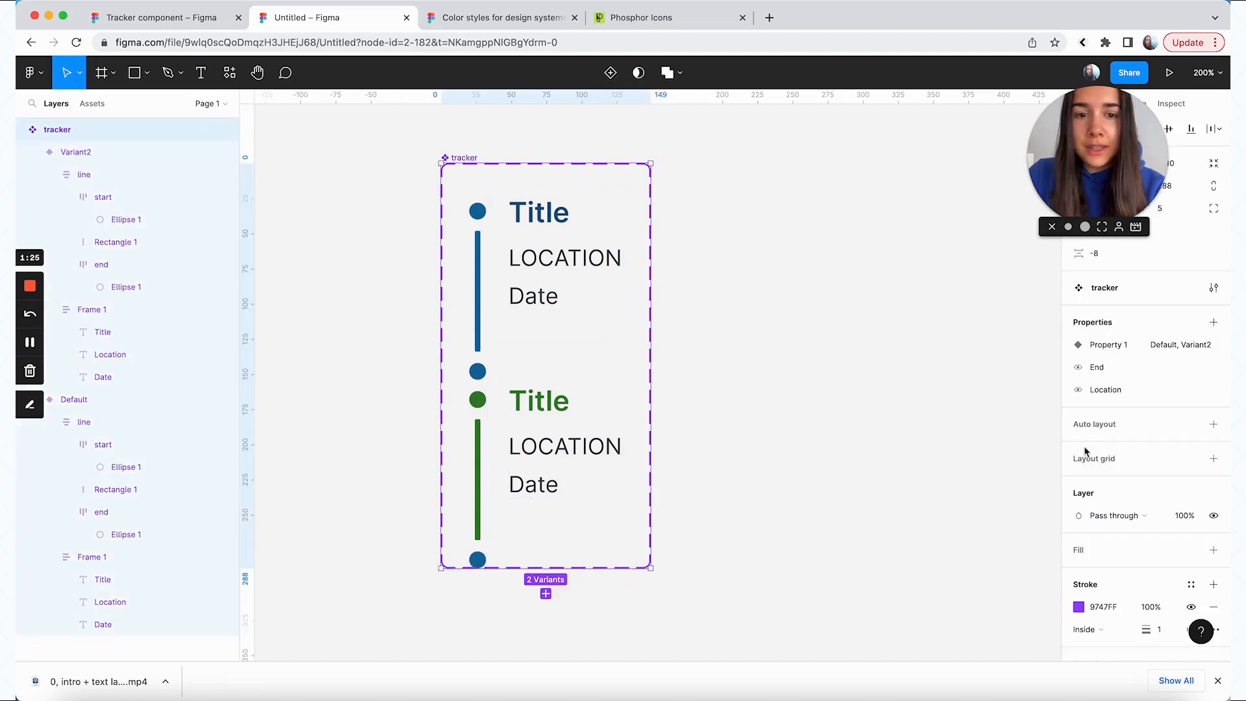
left_click(1214, 399)
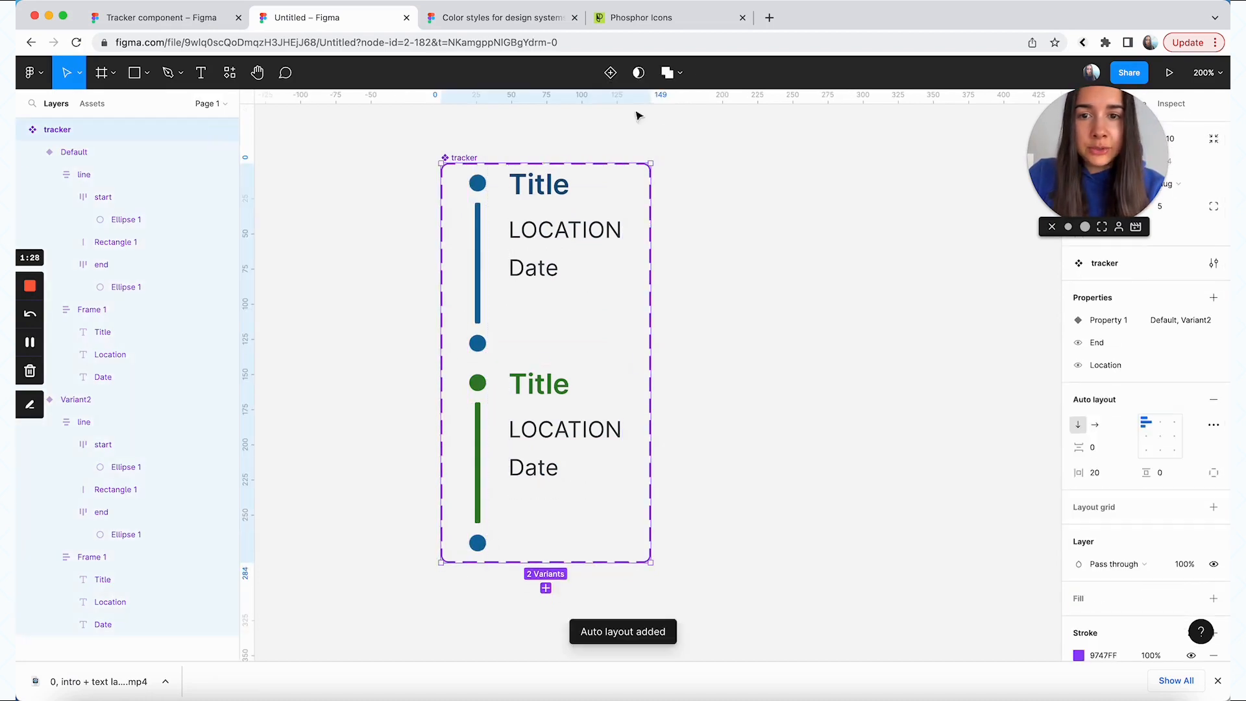
left_click(1162, 473)
type("24")
key("Return")
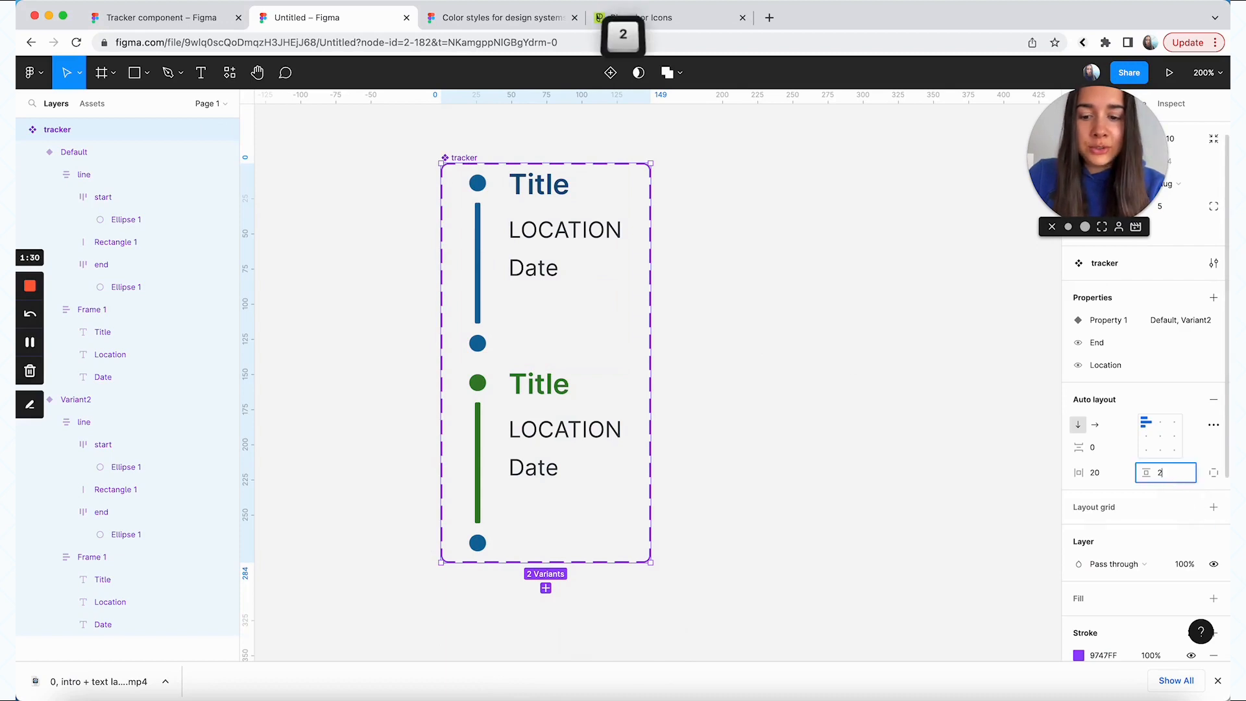
type("24")
key("Return")
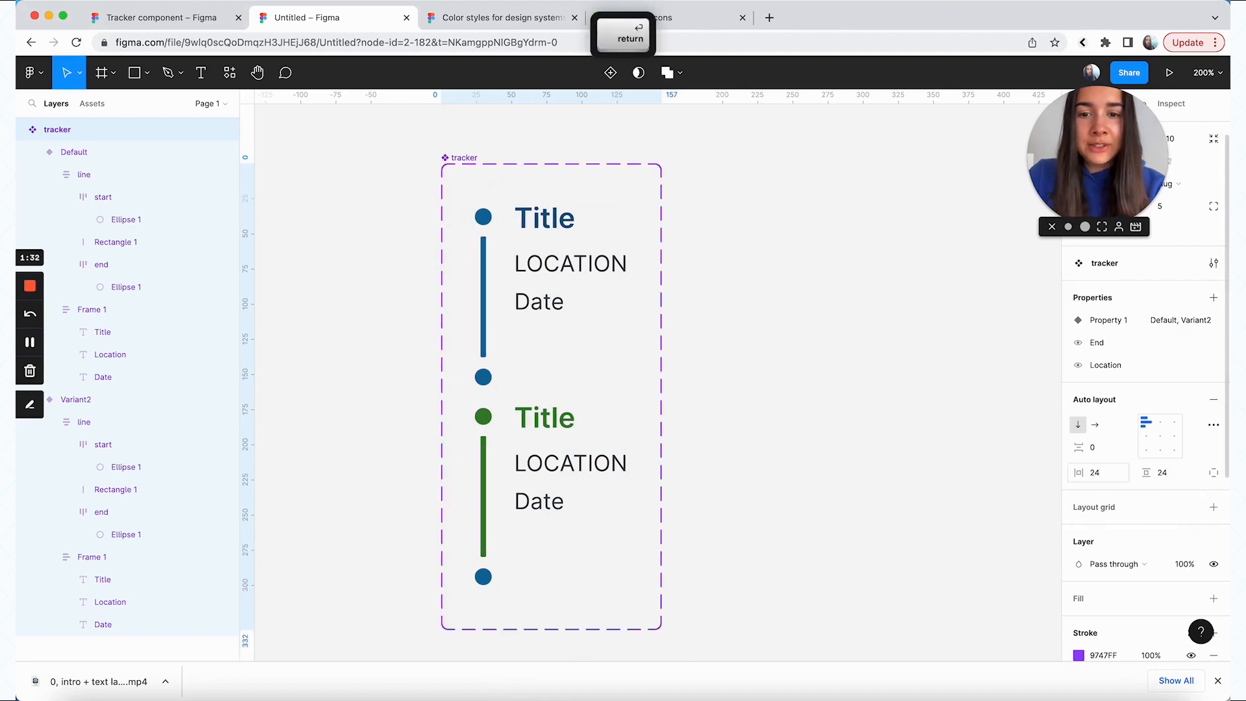
left_click(1114, 446)
type("16")
key("Return")
scroll(862, 407, "down", 2)
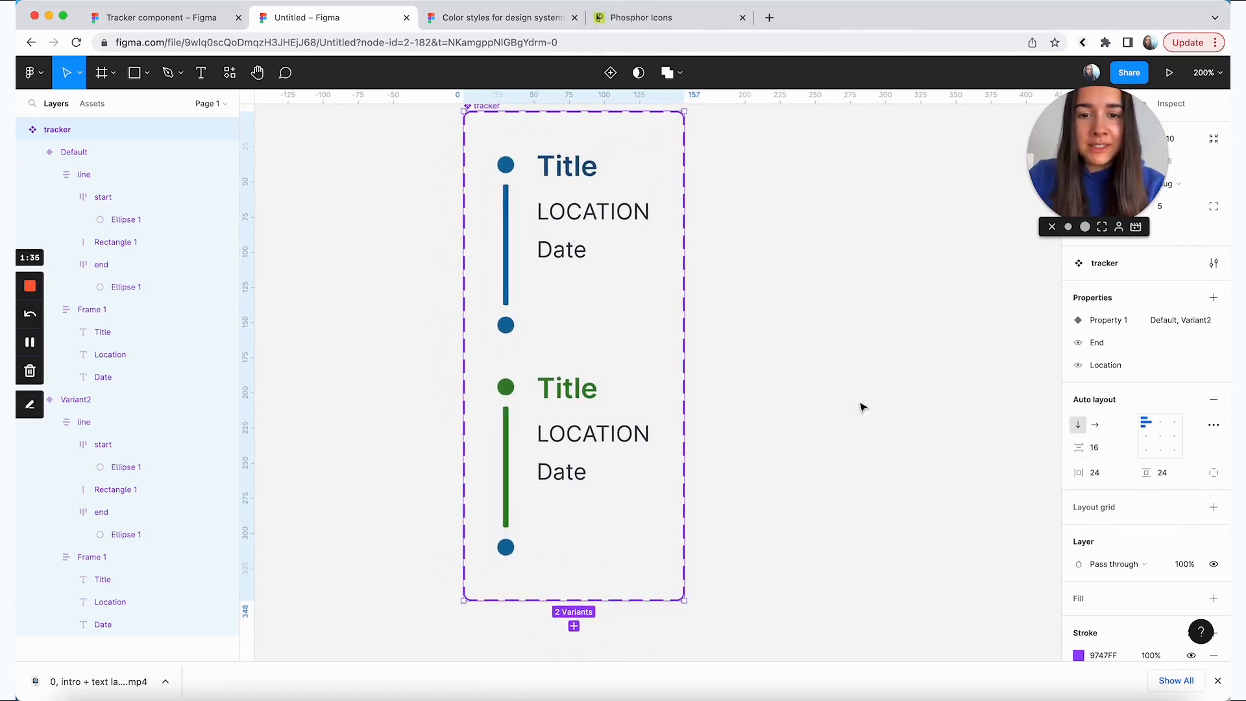
Replace the remaining blue/700 color in the green variant with green/700
left_click(657, 427)
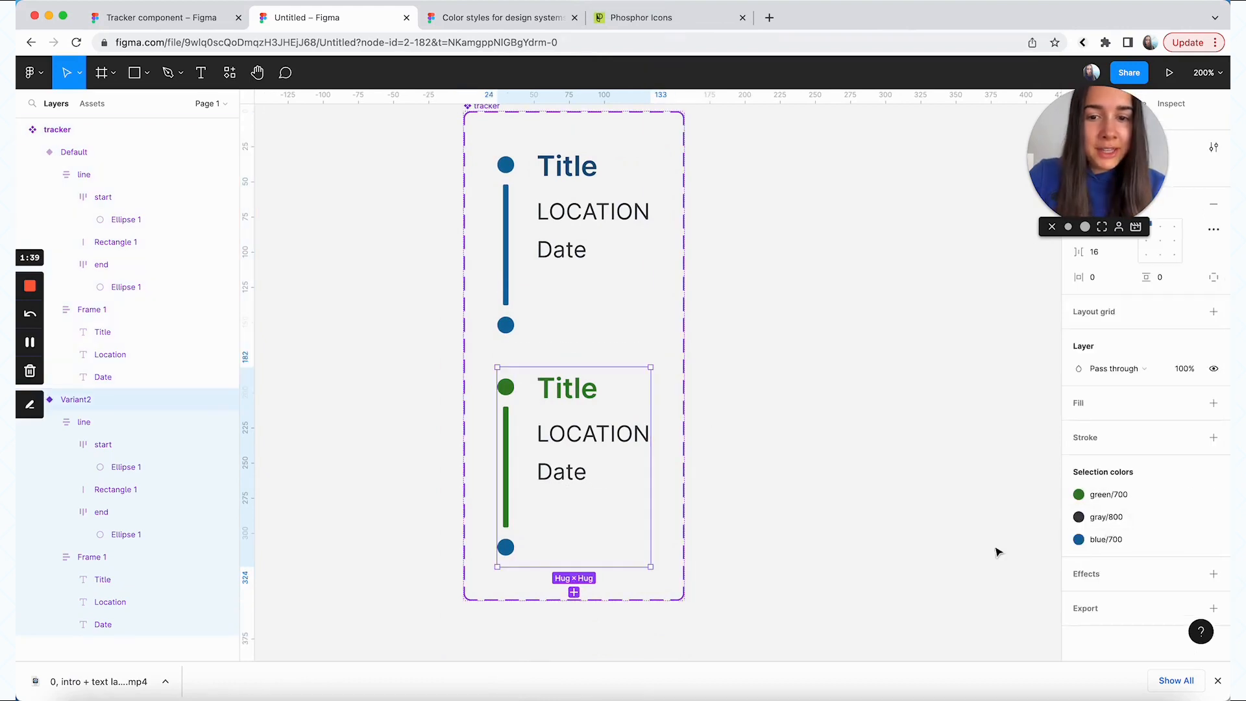
left_click(1079, 539)
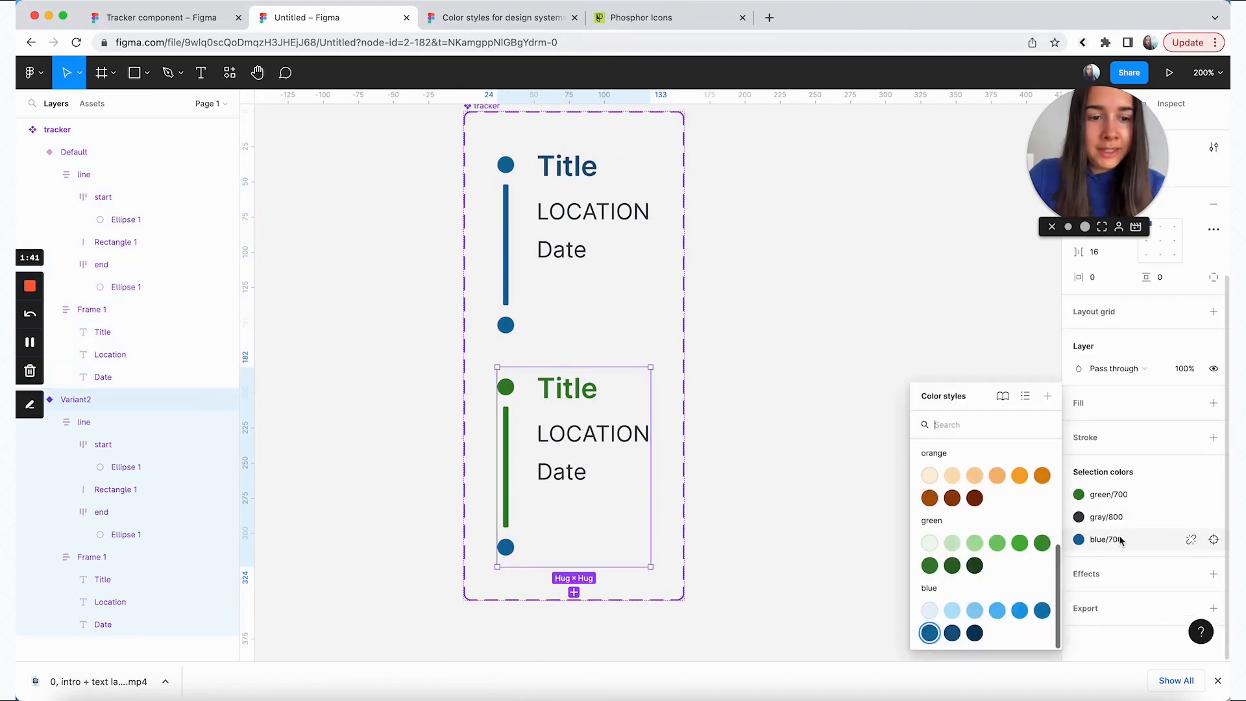
left_click(936, 570)
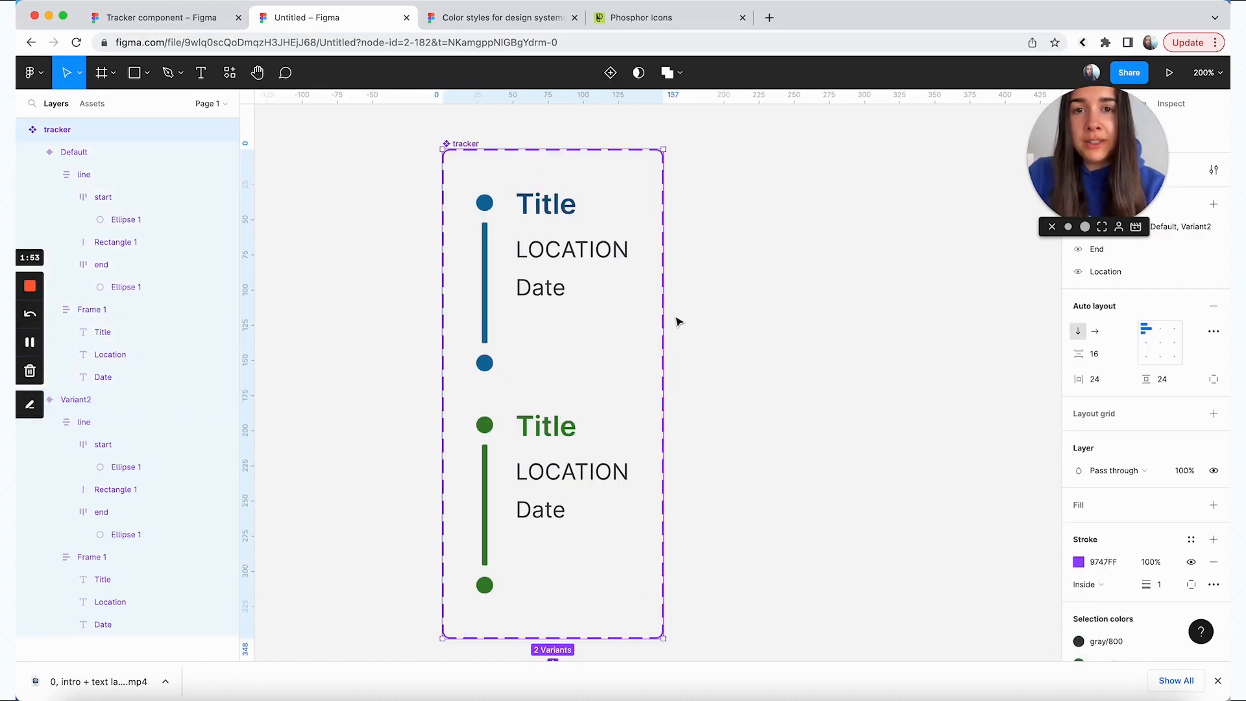
Rename the tracker component set's variant property as Status
left_click(590, 492)
left_click(478, 137)
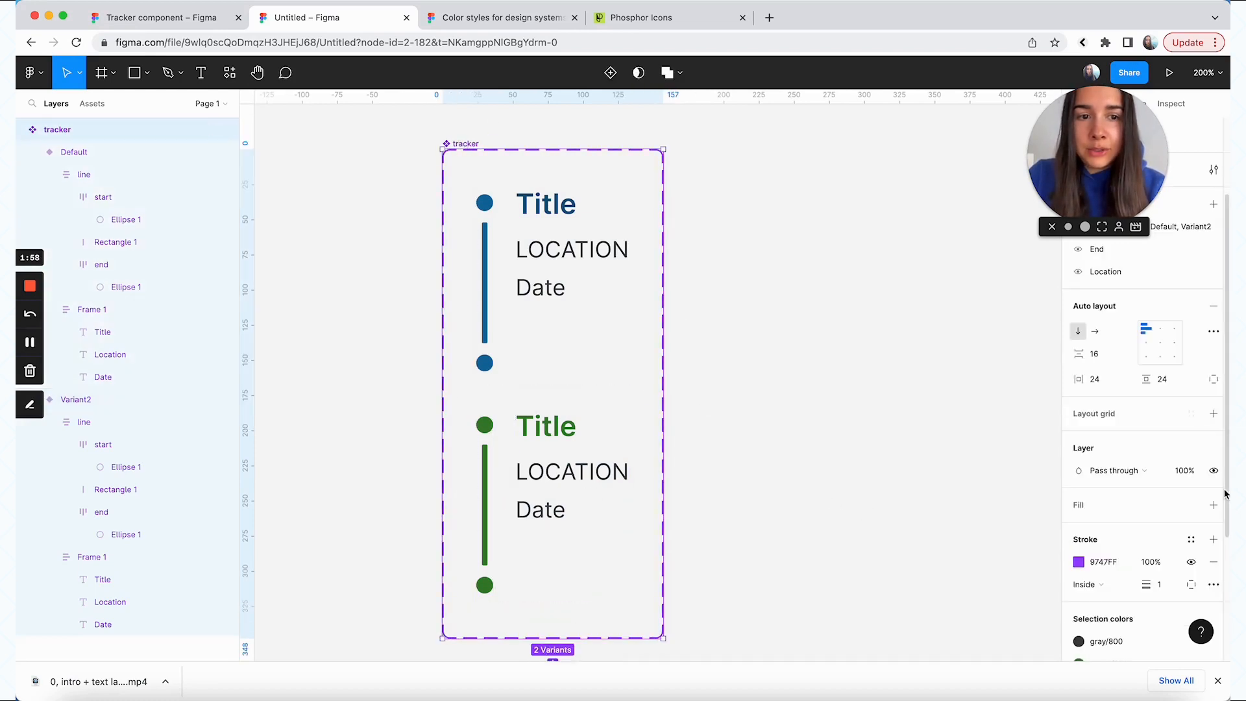
scroll(1142, 390, "up", 3)
double_click(1112, 345)
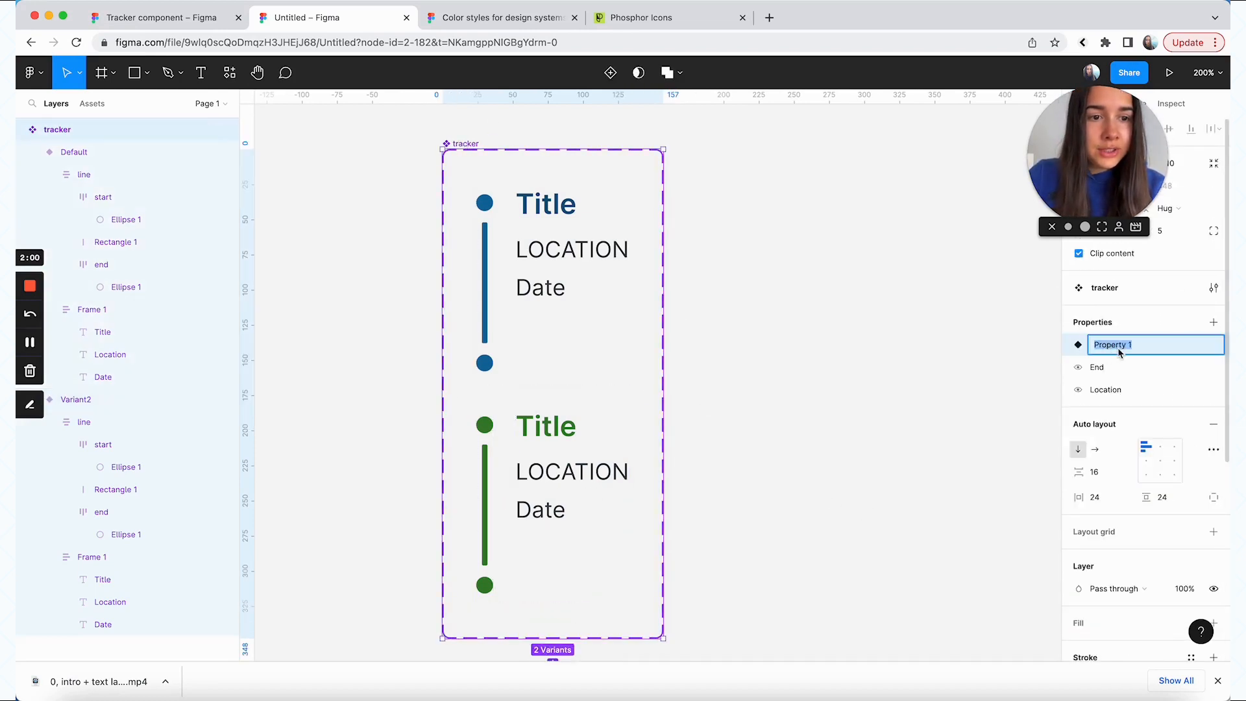
type("Status")
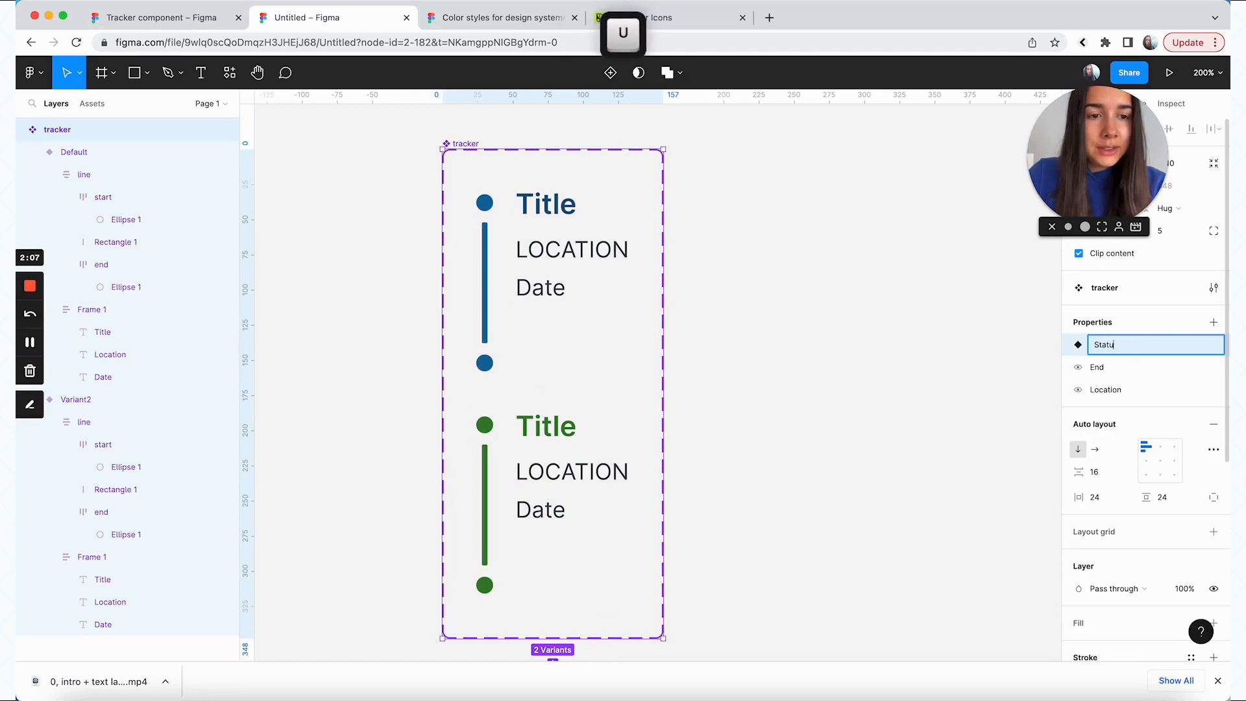
Set the blue variant's Status value to neutral and the green variant's to success
left_click(562, 231)
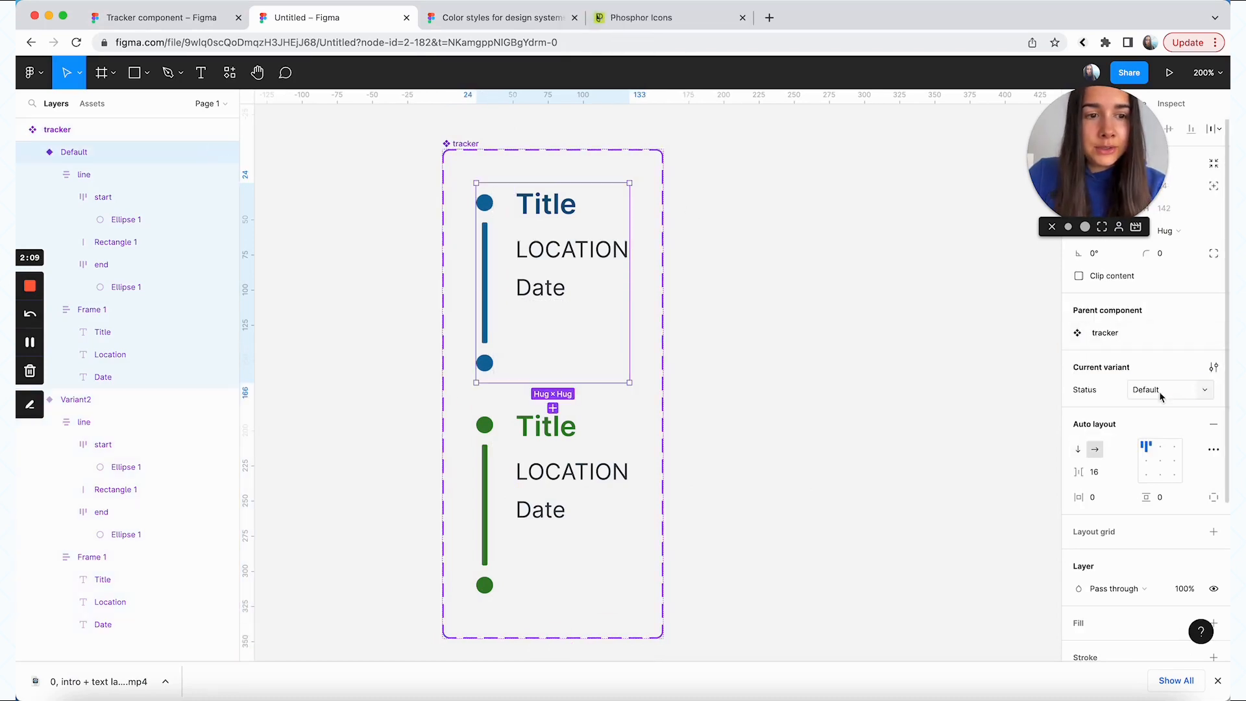
left_click(1161, 393)
type("neutral")
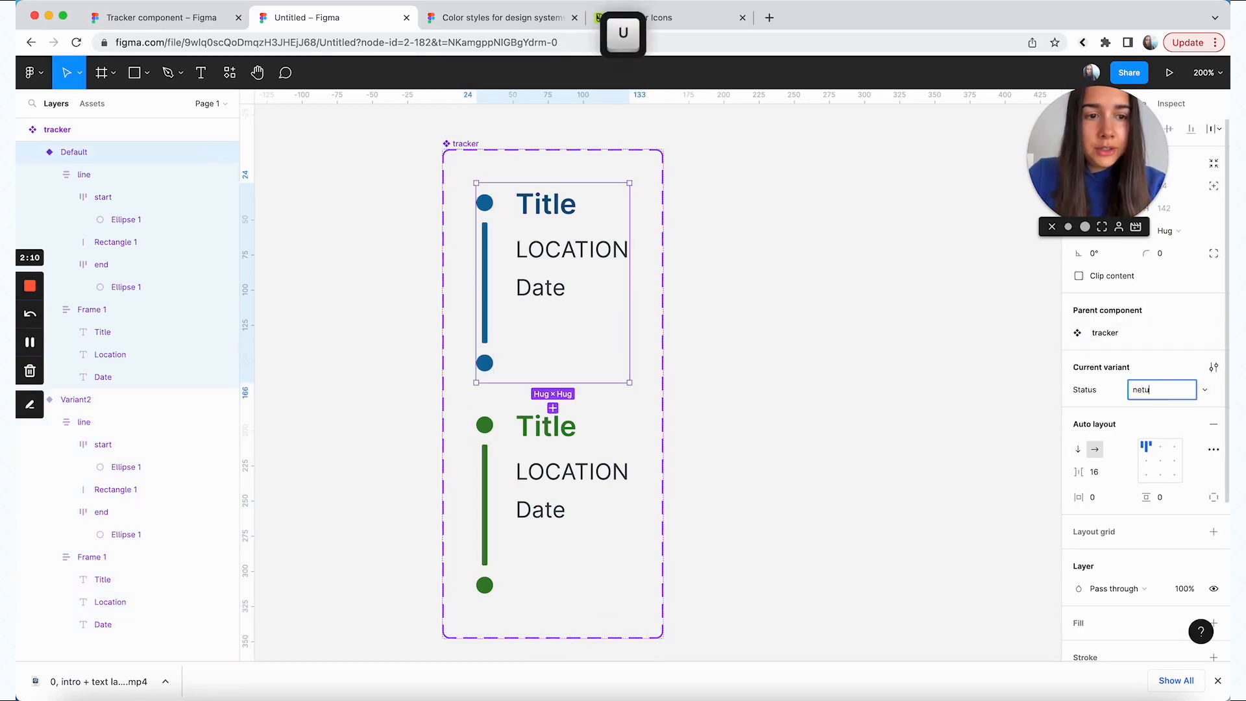
left_click(529, 537)
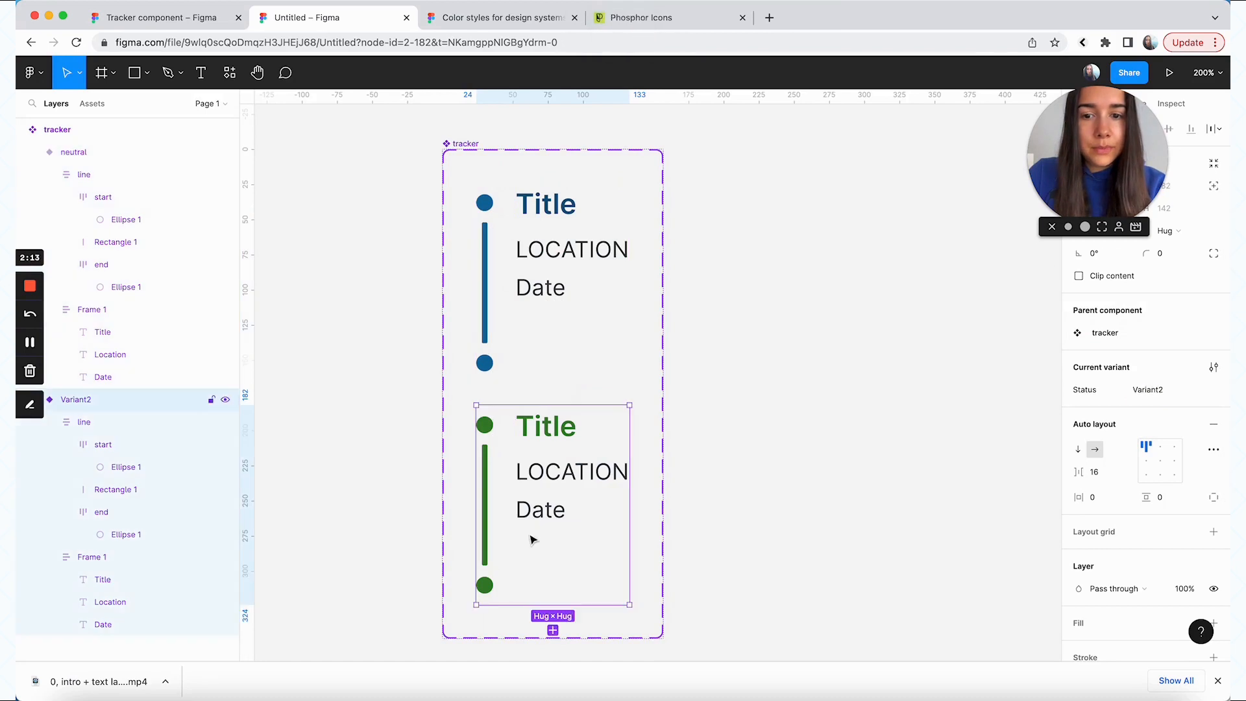
left_click(1146, 390)
type("success")
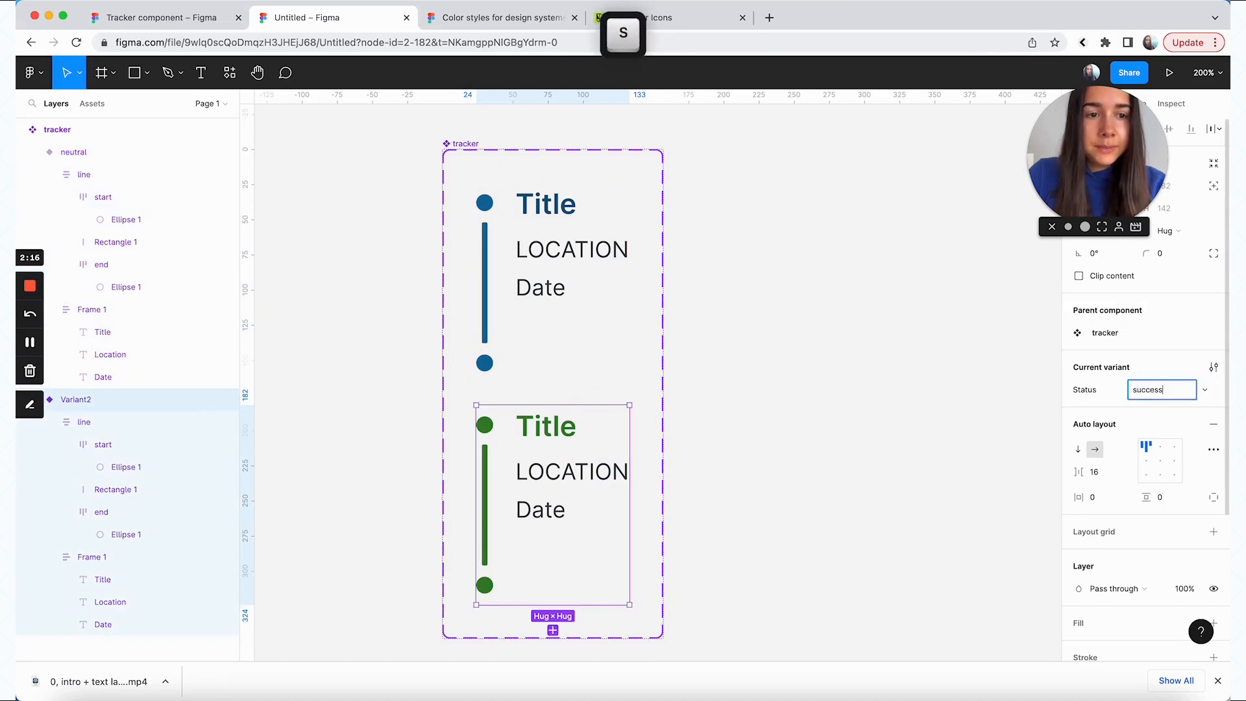
left_click(827, 401)
Switch to the Phosphor Icons site, search for check and copy the filled check-circle icon
scroll(827, 400, "down", 2)
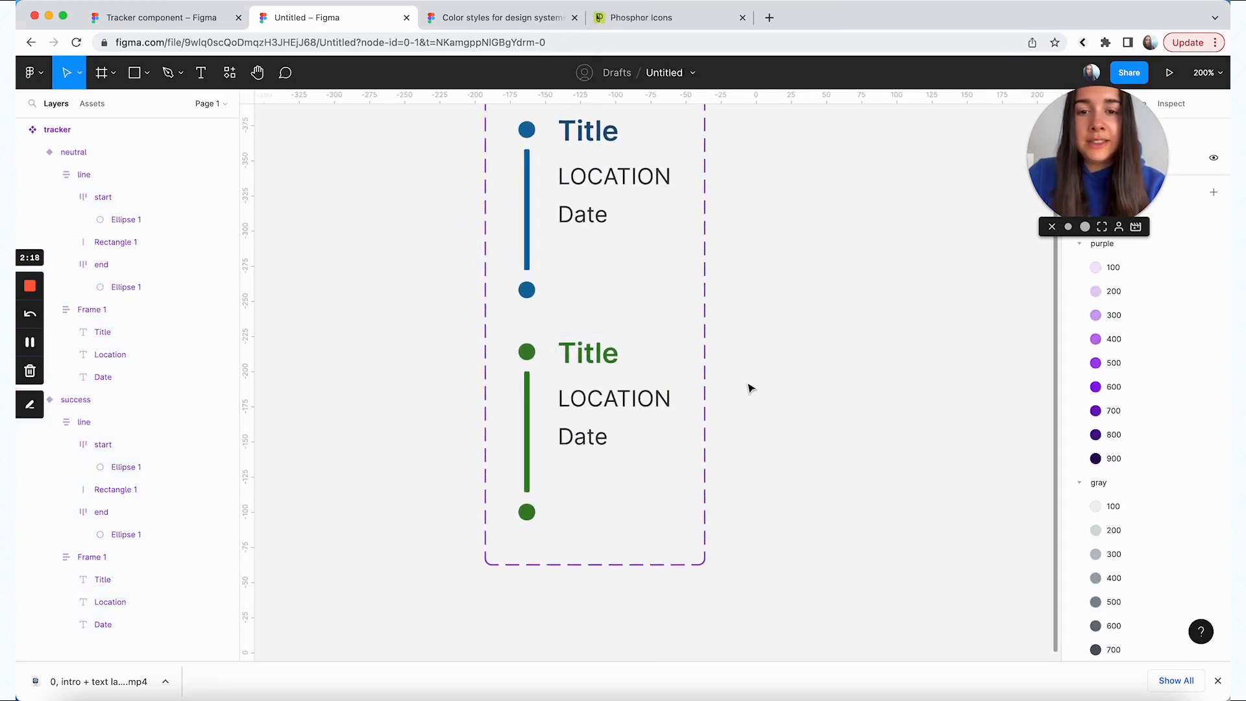
scroll(749, 388, "up", 1)
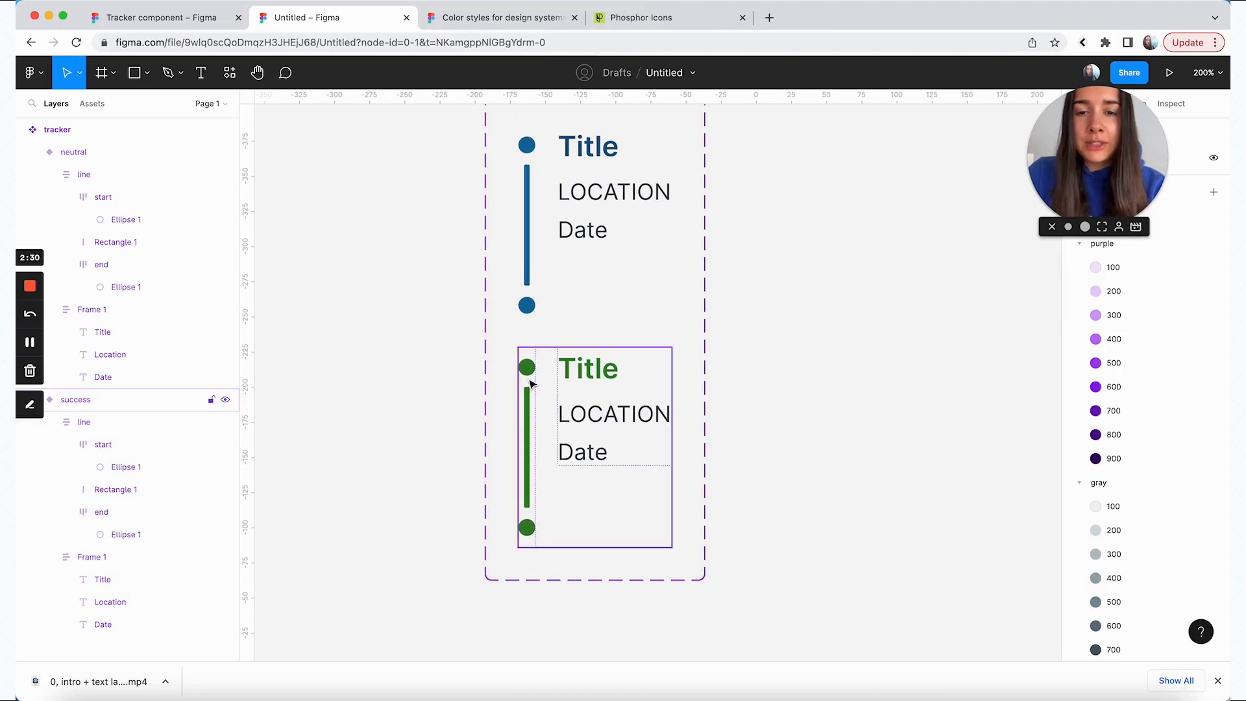
double_click(531, 385)
double_click(529, 372)
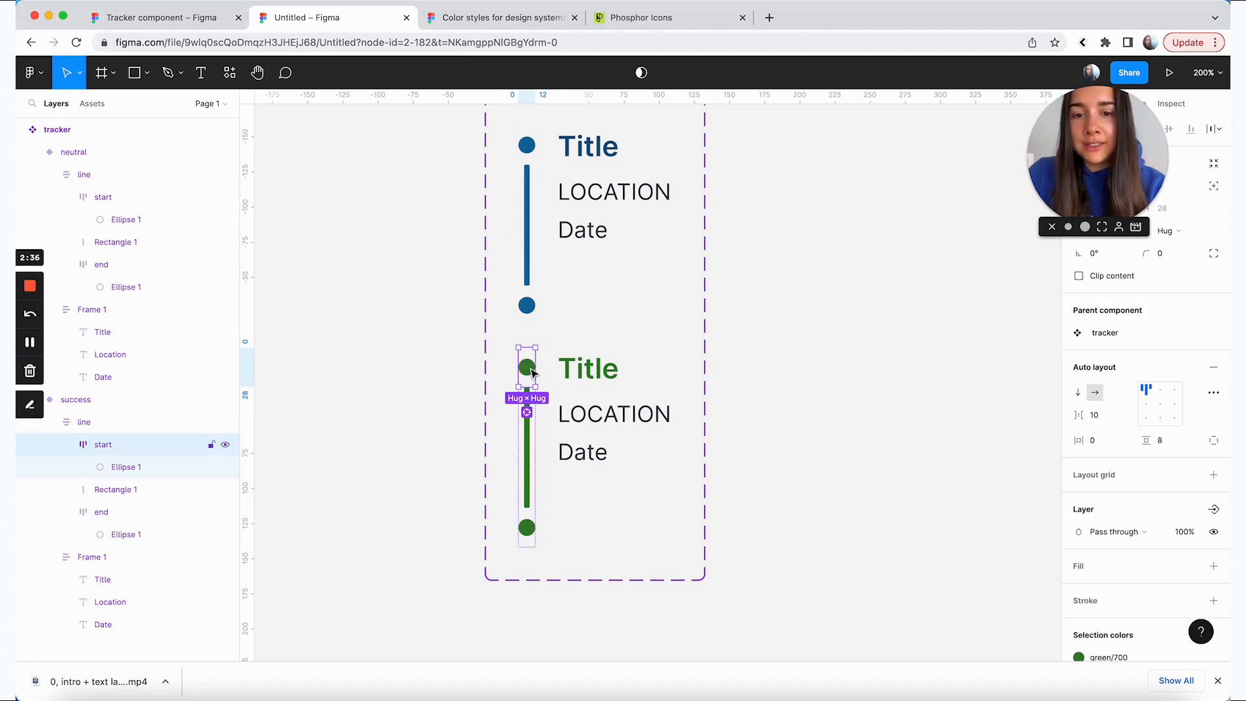
left_click(653, 26)
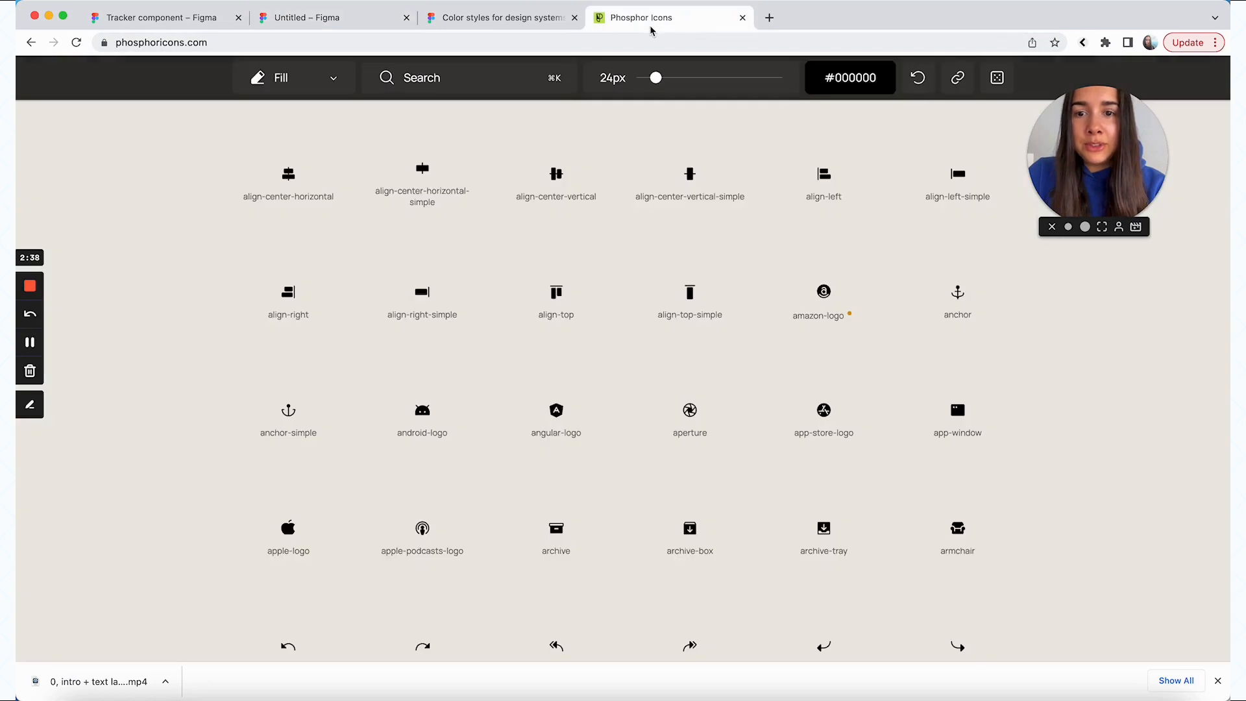
left_click(467, 77)
type("check")
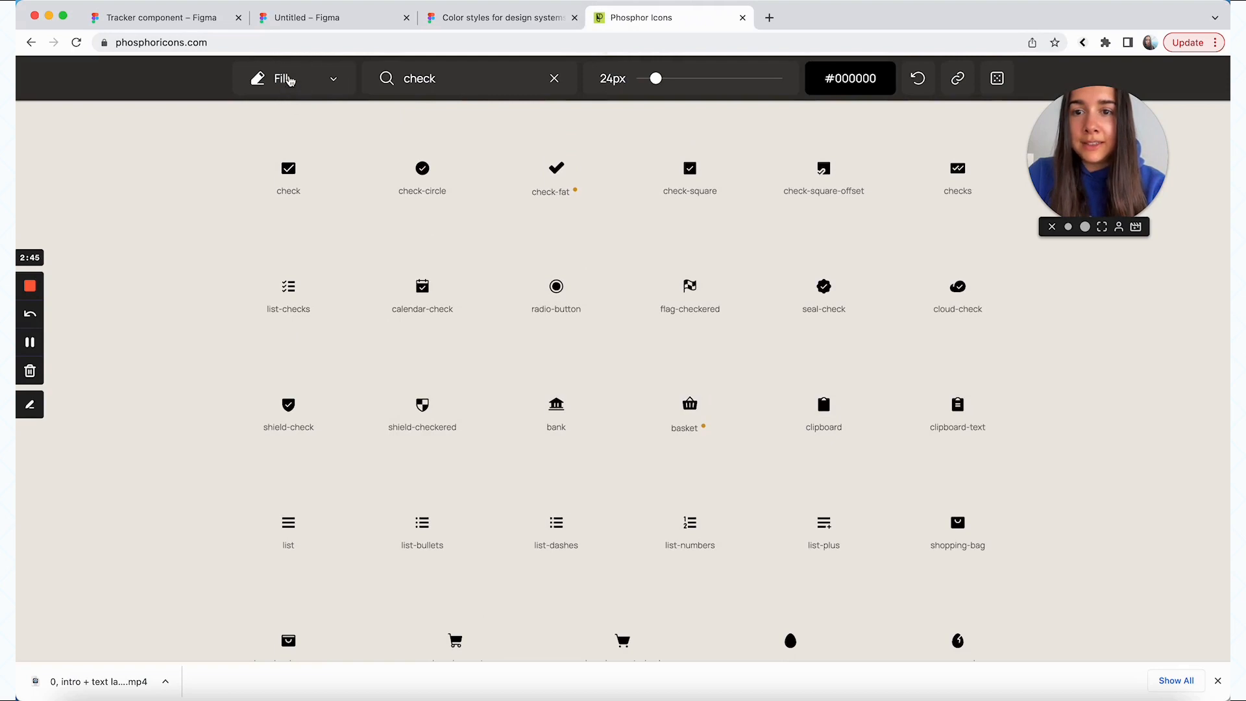
left_click(426, 189)
Return to the Untitled Figma file and paste the check-circle icon on the canvas beside the tracker component
scroll(426, 189, "down", 3)
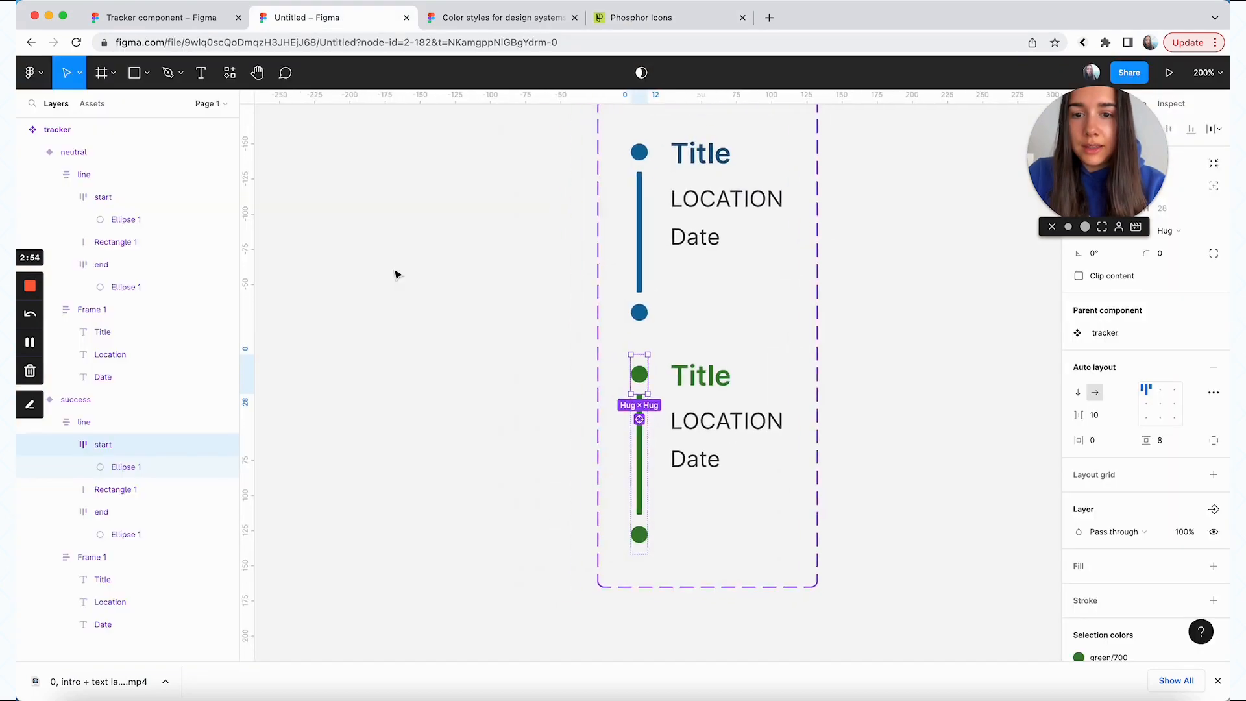
scroll(397, 273, "down", 1)
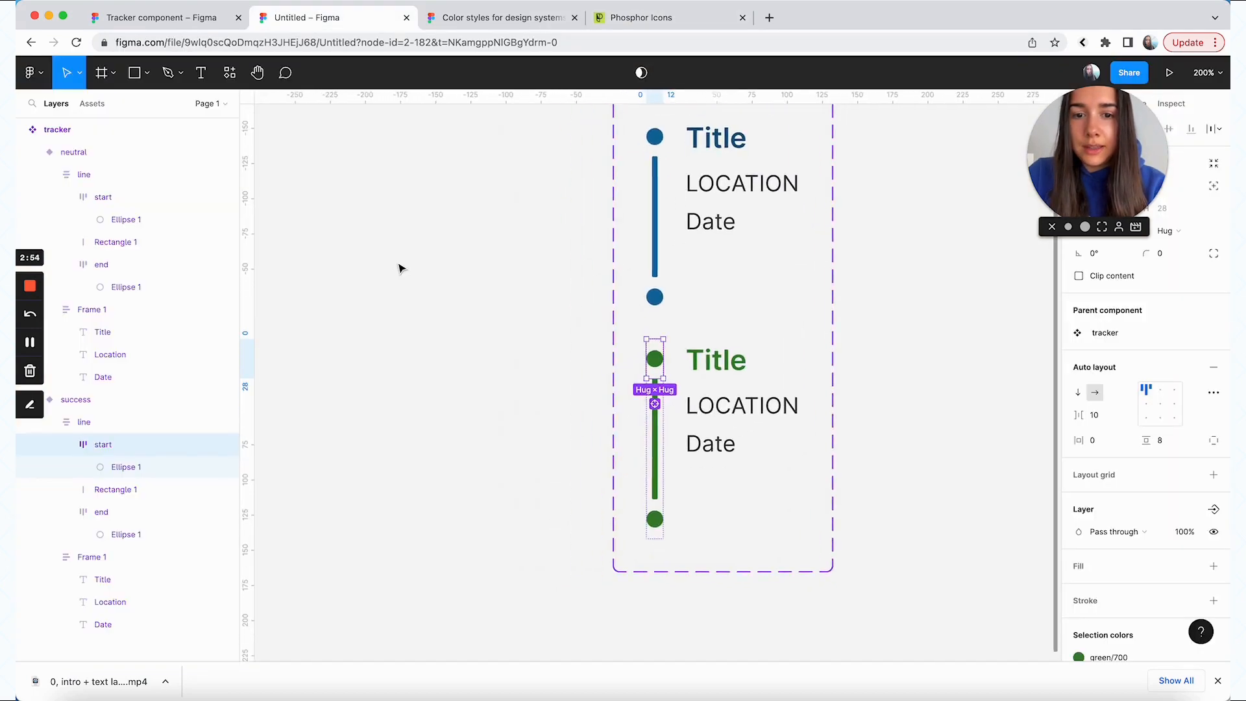
left_click(399, 270)
key("super+v")
left_click_drag(639, 306, 388, 287)
scroll(422, 285, "left", 3)
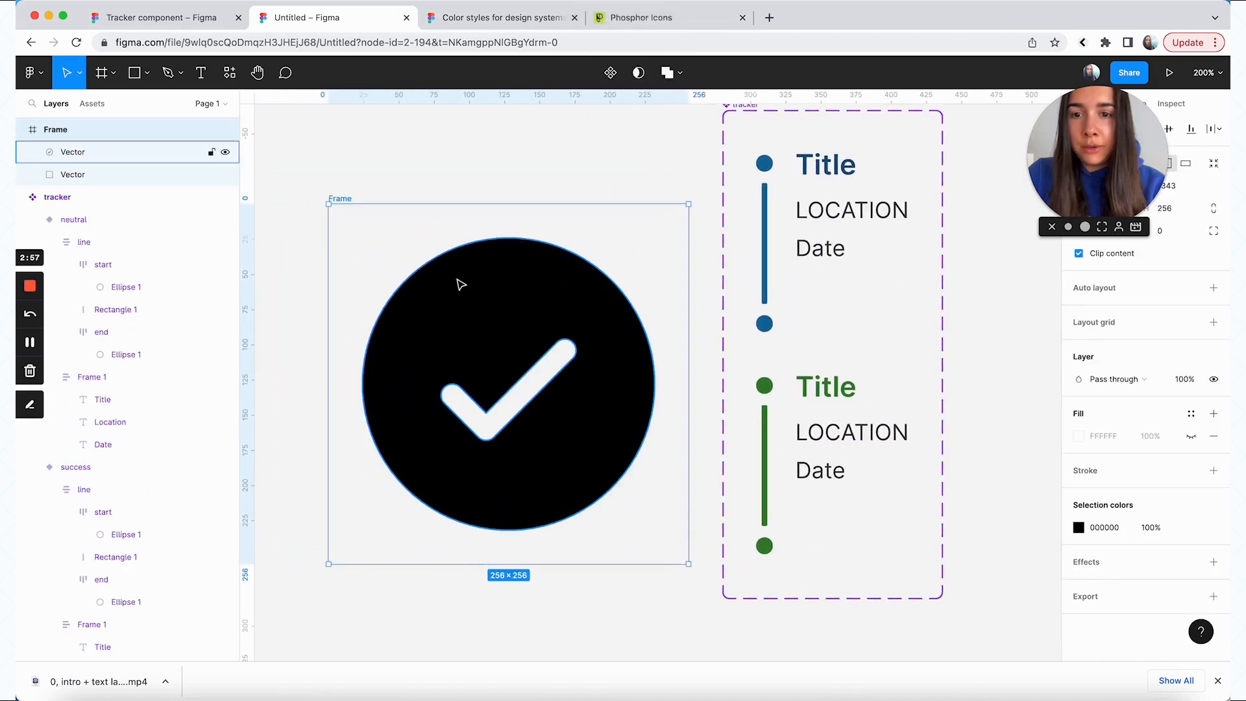
Move the check-circle vector out of its pasted frame and delete the leftover frame
left_click(491, 300)
left_click_drag(128, 153, 129, 121)
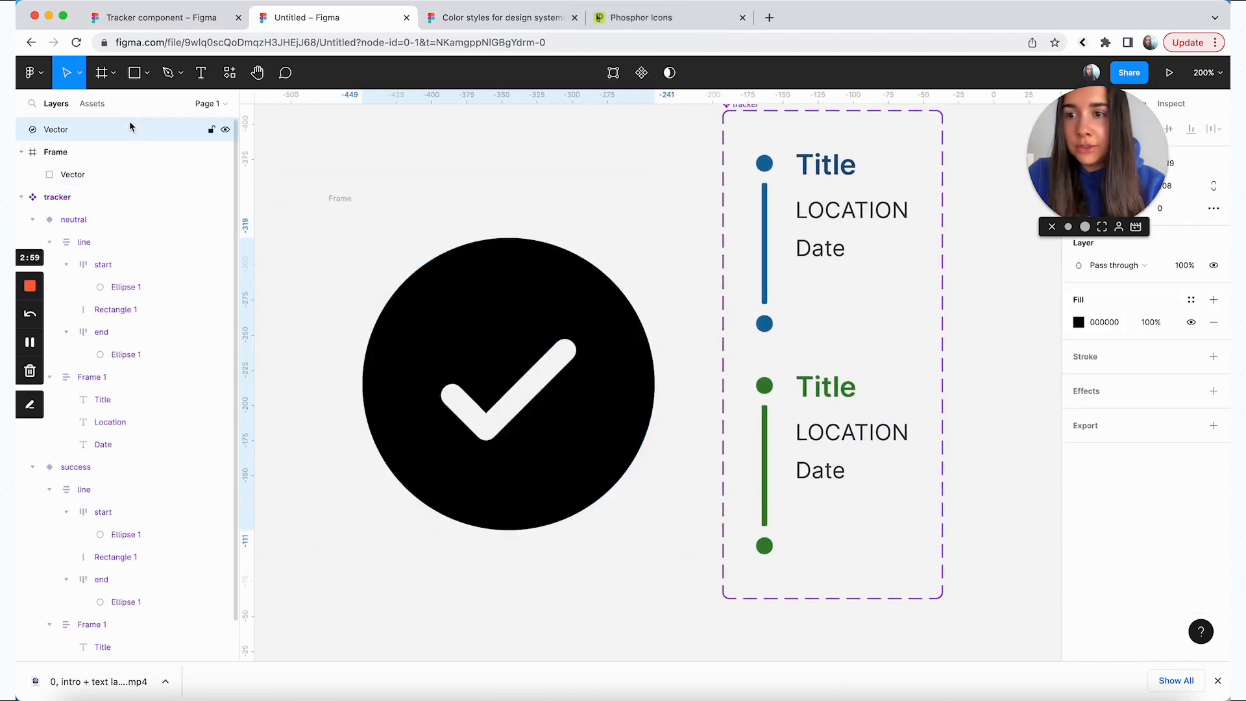
left_click(111, 153)
key("BackSpace")
Scale the check-circle vector down to 24 × 24
left_click(437, 320)
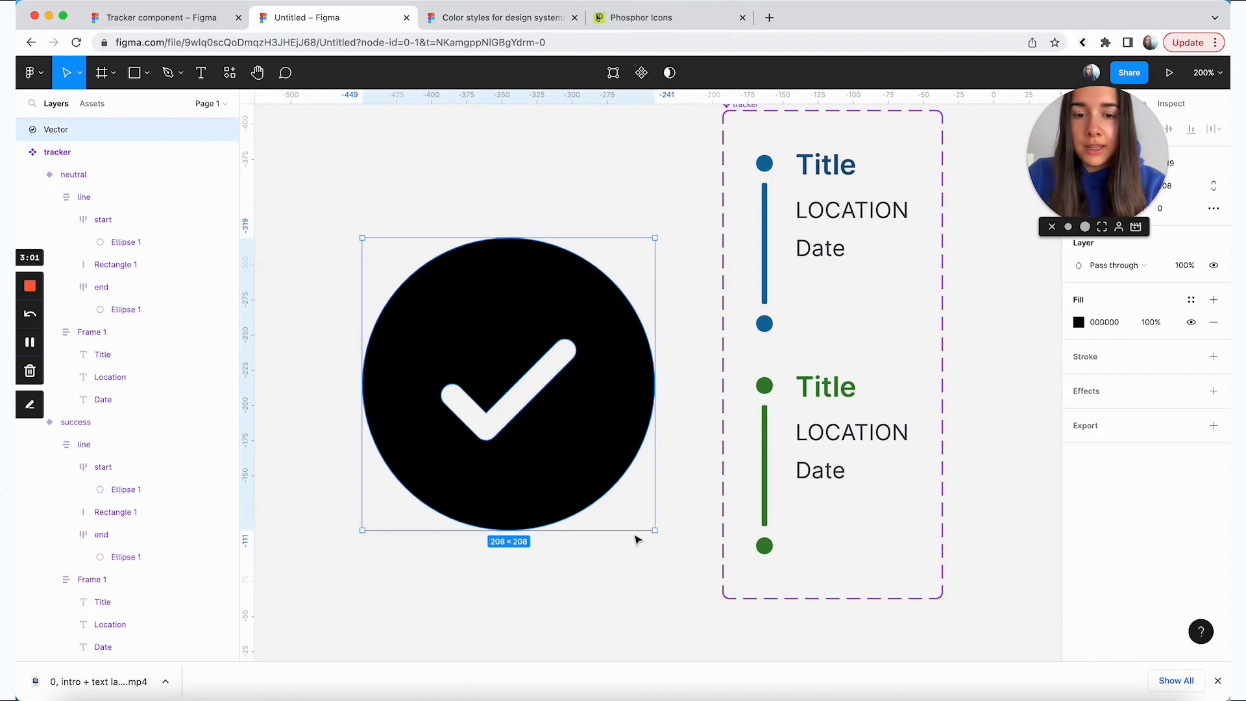
key("k")
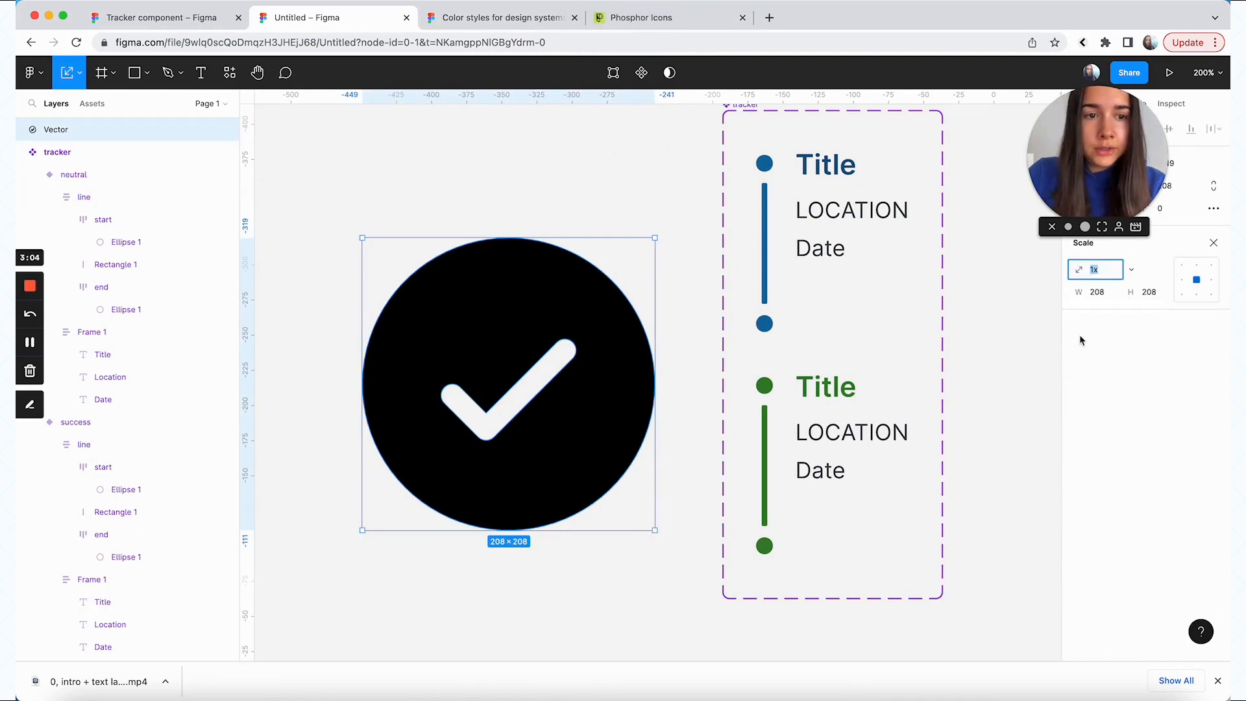
left_click(1104, 292)
type("24")
key("Return")
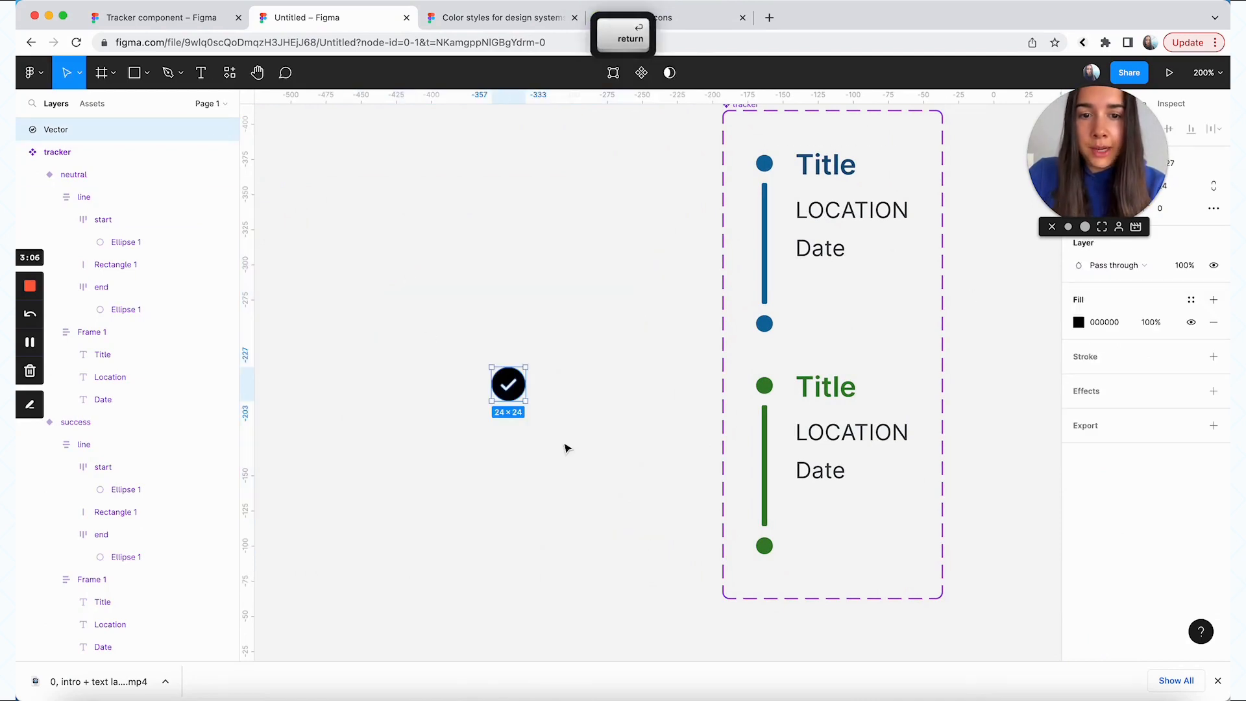
Move the check icon into the success variant's line frame as its first item, replacing the start circle
left_click_drag(505, 392, 762, 407)
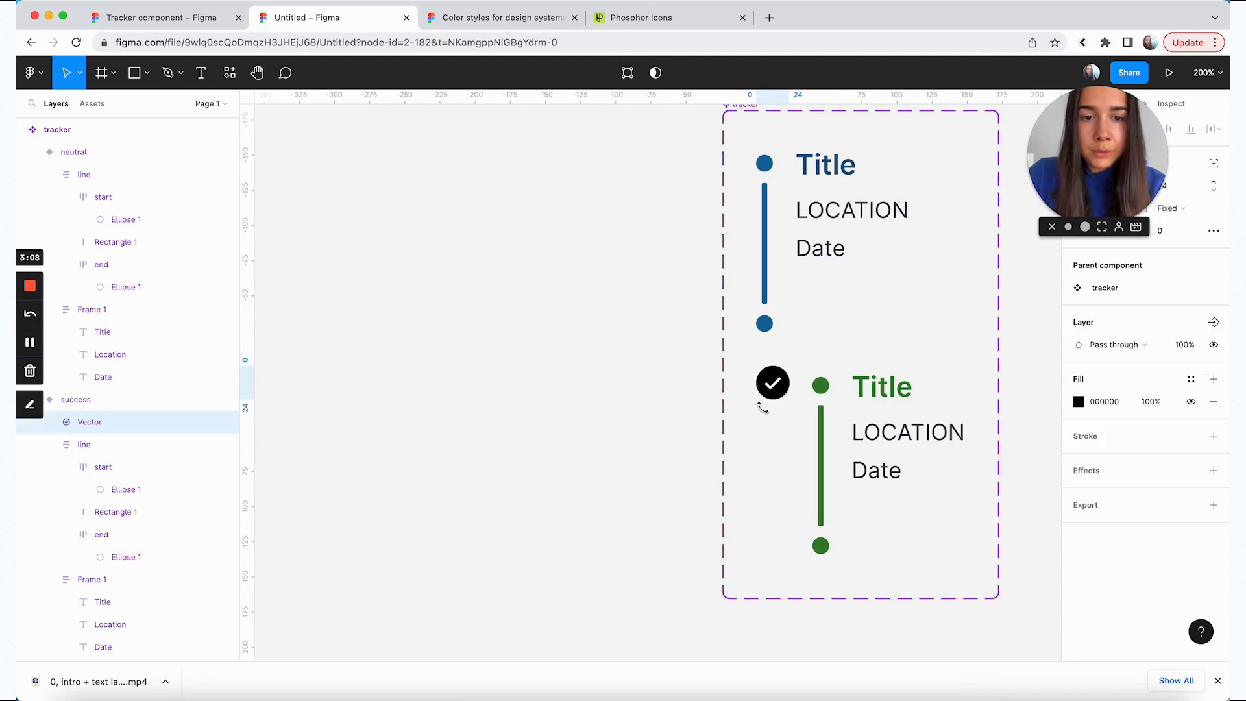
key("super+x")
key("super+v")
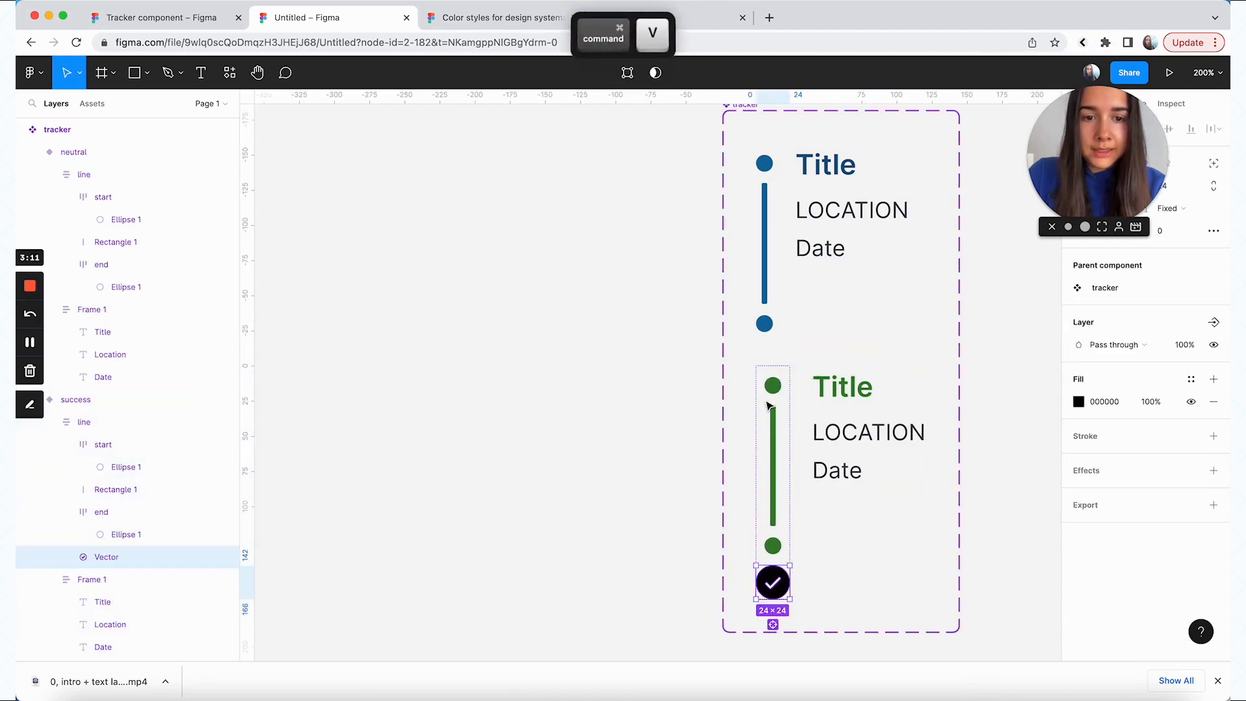
key("Up")
key("Up")
left_click(772, 387)
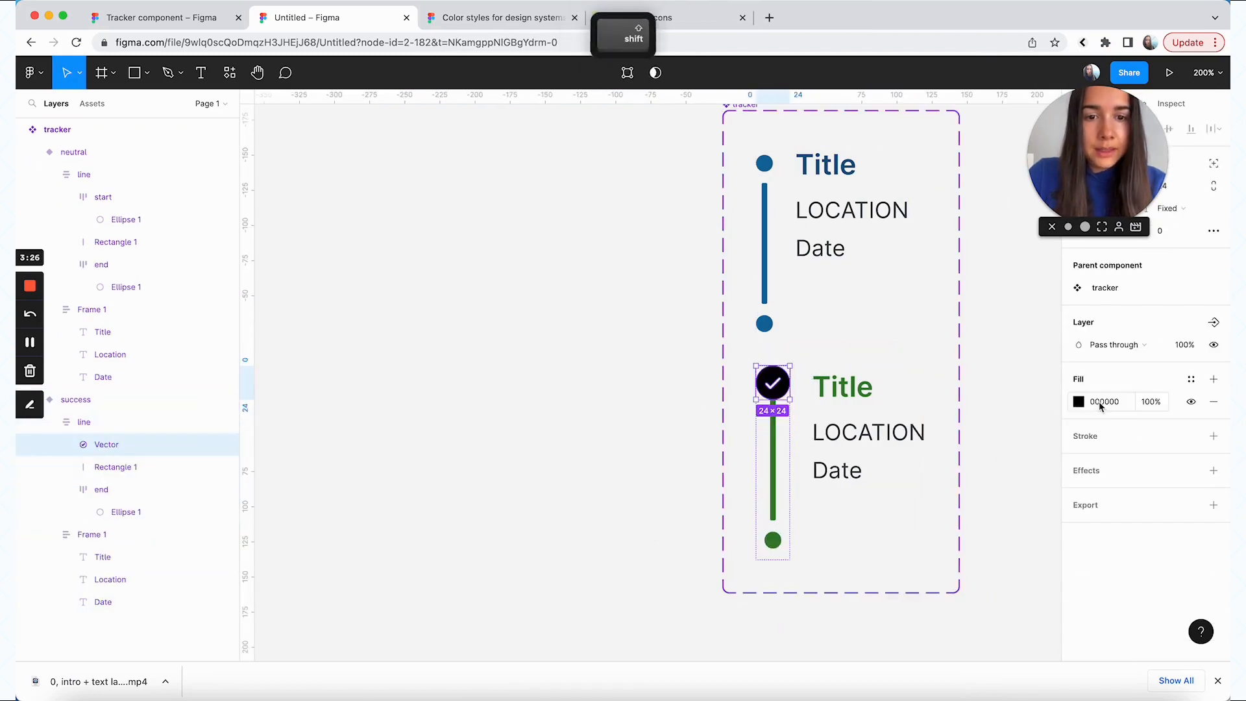
Wrap the success variant's check icon in an auto layout frame with horizontal padding 0 and vertical padding 2
key("shift+a")
left_click(1097, 442)
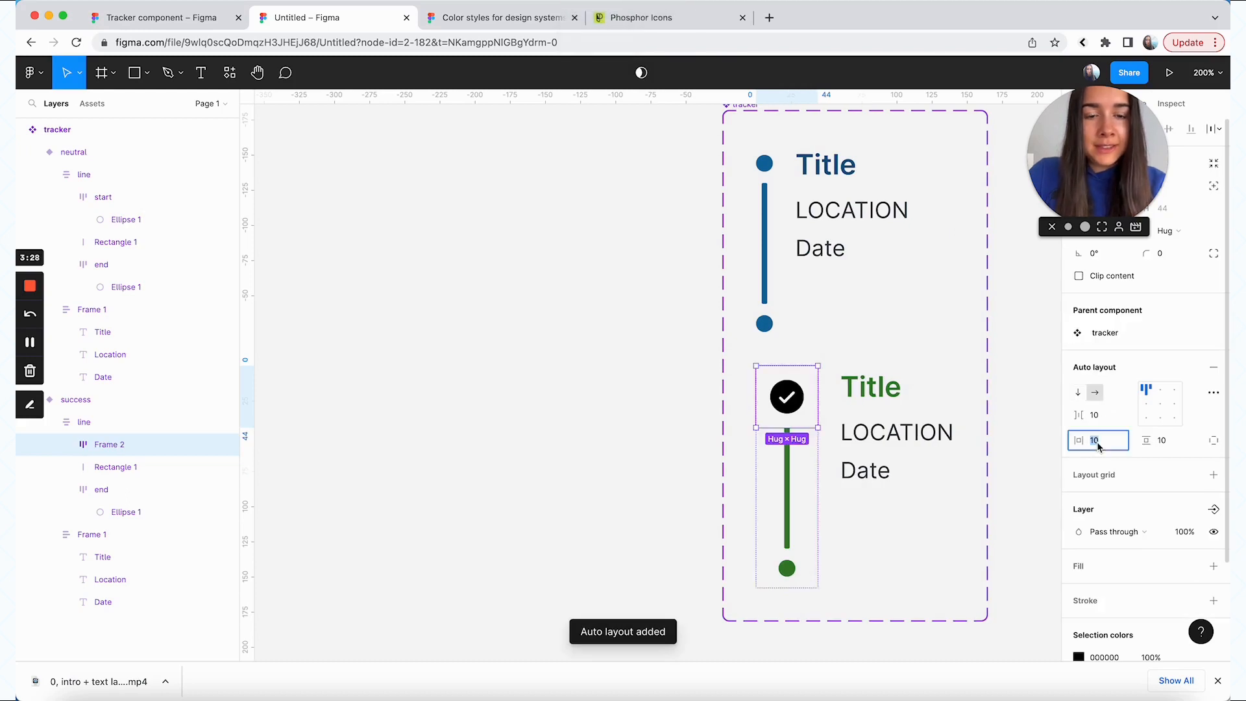
type("0")
key("Return")
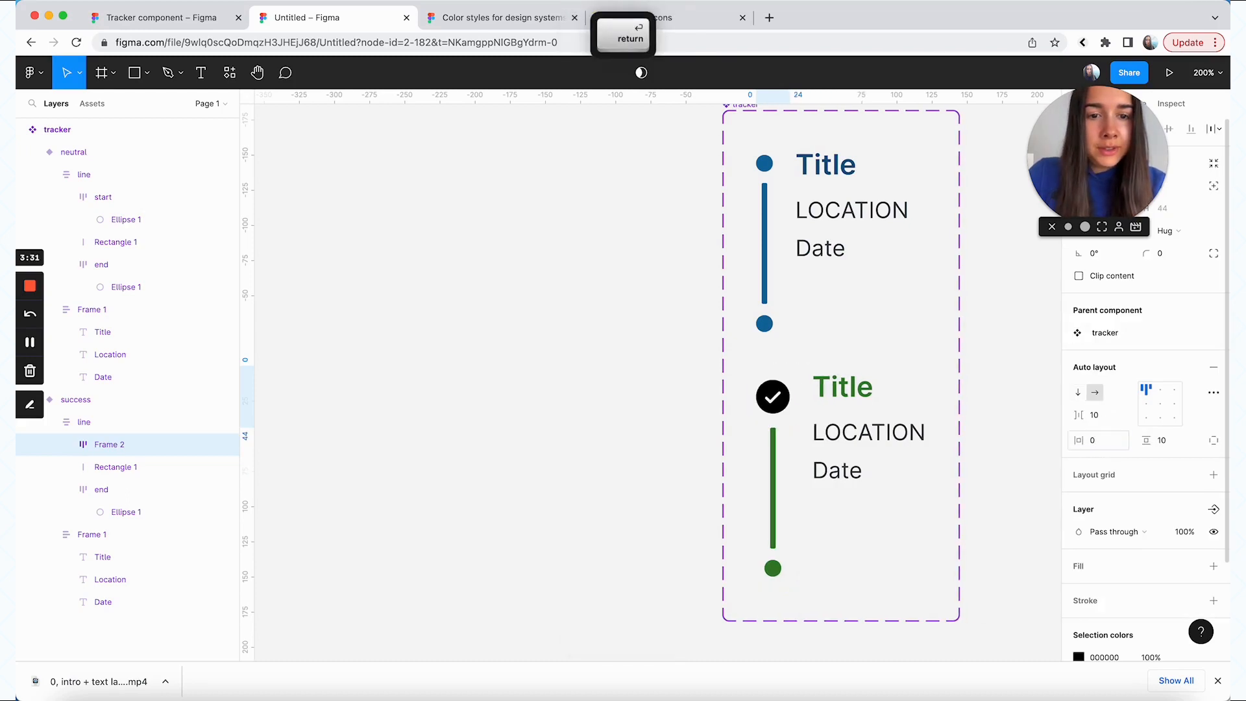
left_click(1165, 441)
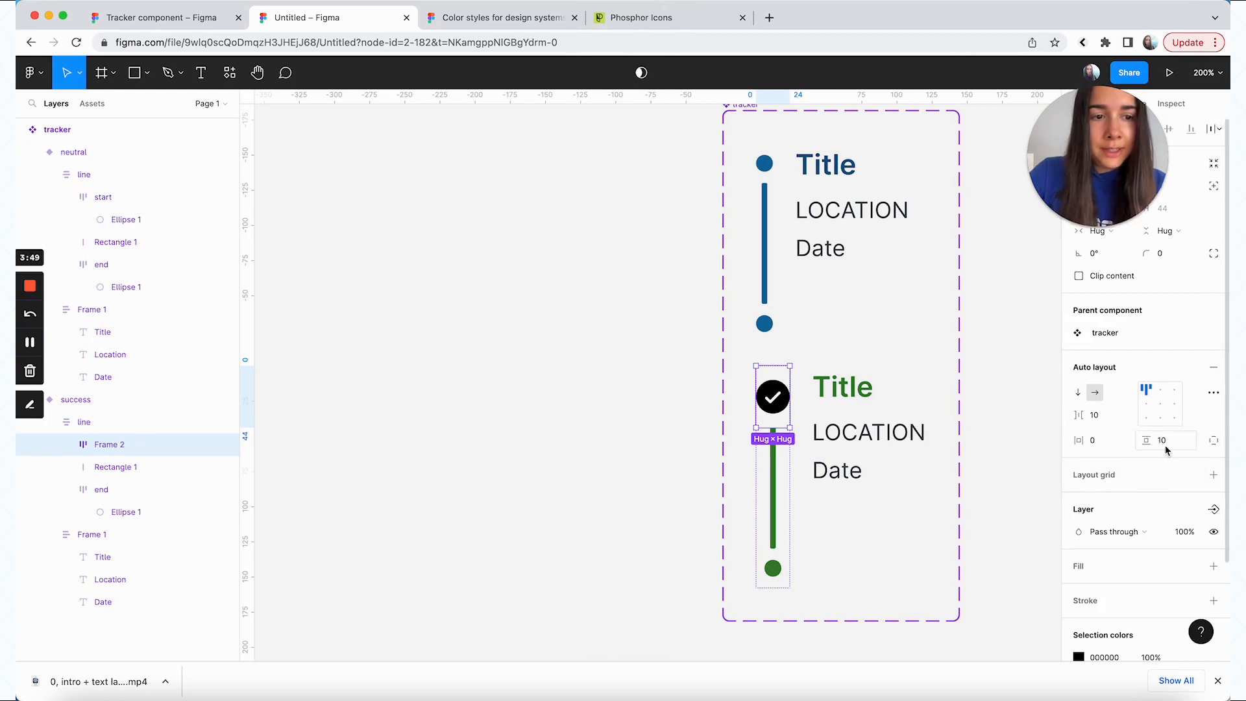
type("2")
key("Return")
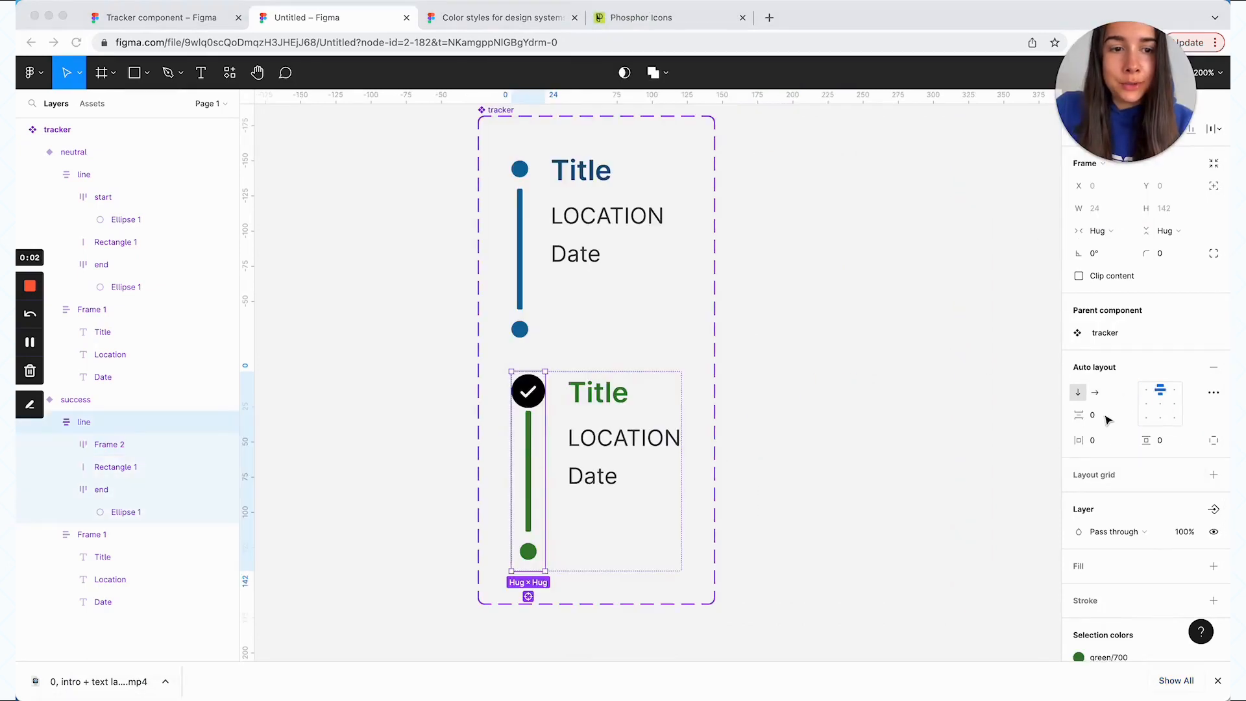
Set the spacing between items in the success variant's line frame to 4
left_click(1094, 416)
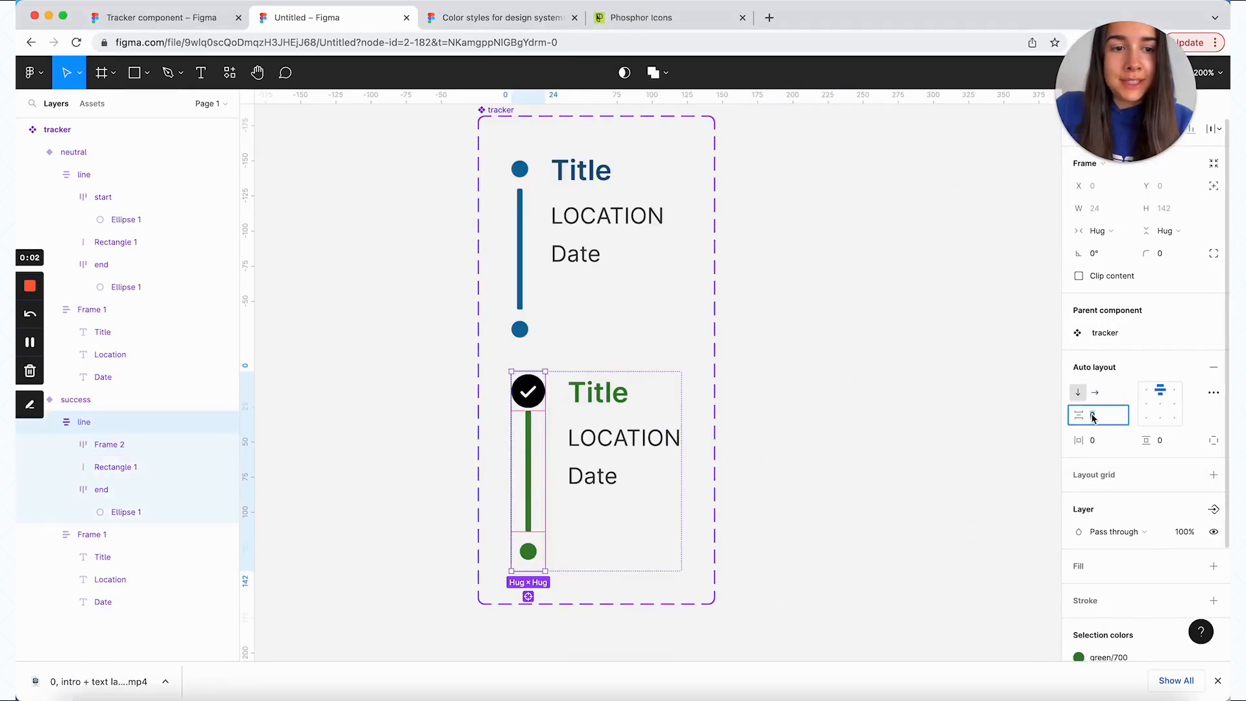
type("4")
key("Return")
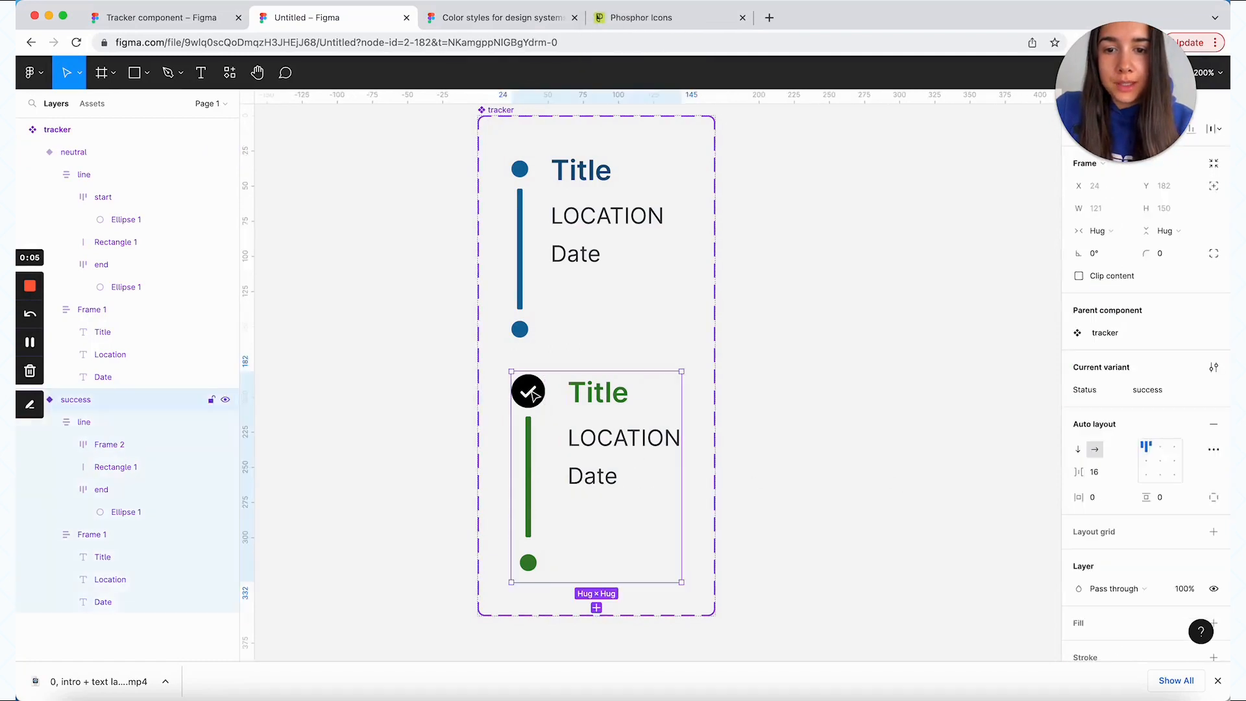
Replace the black colour of the success variant's check icon with the green/700 colour style
scroll(1103, 481, "down", 3)
left_click(1191, 539)
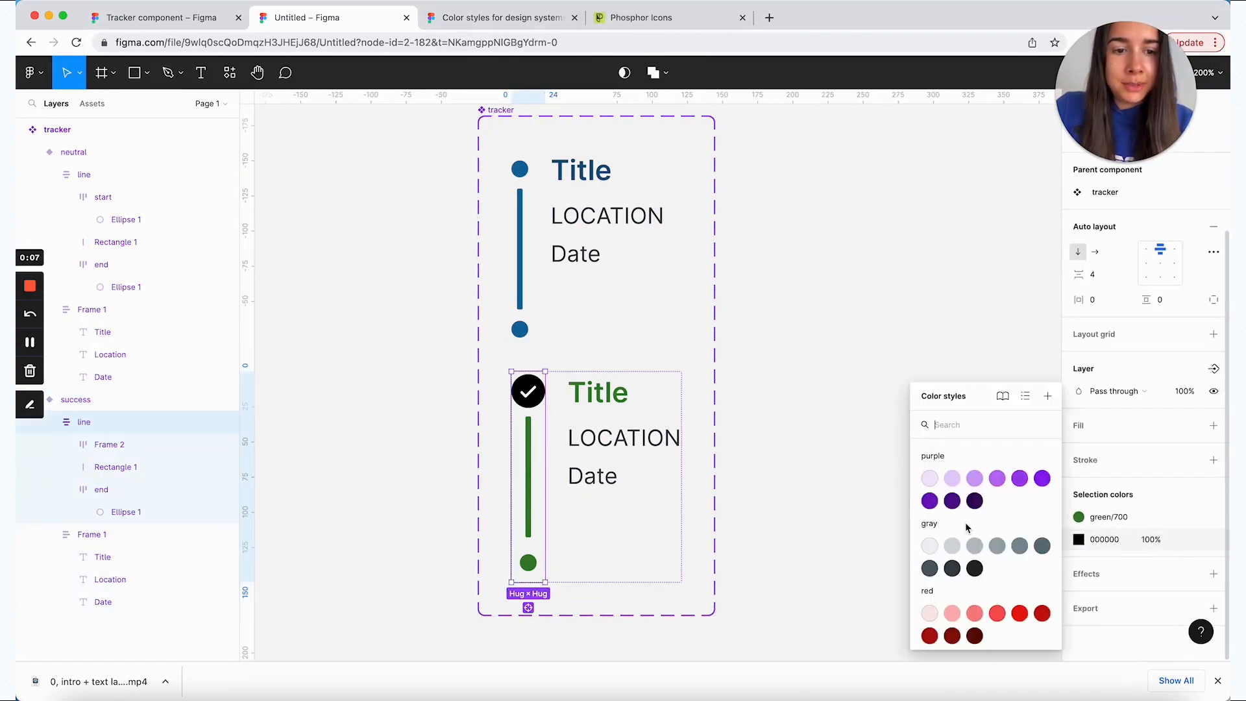
scroll(967, 527, "down", 3)
scroll(954, 552, "down", 2)
left_click(931, 570)
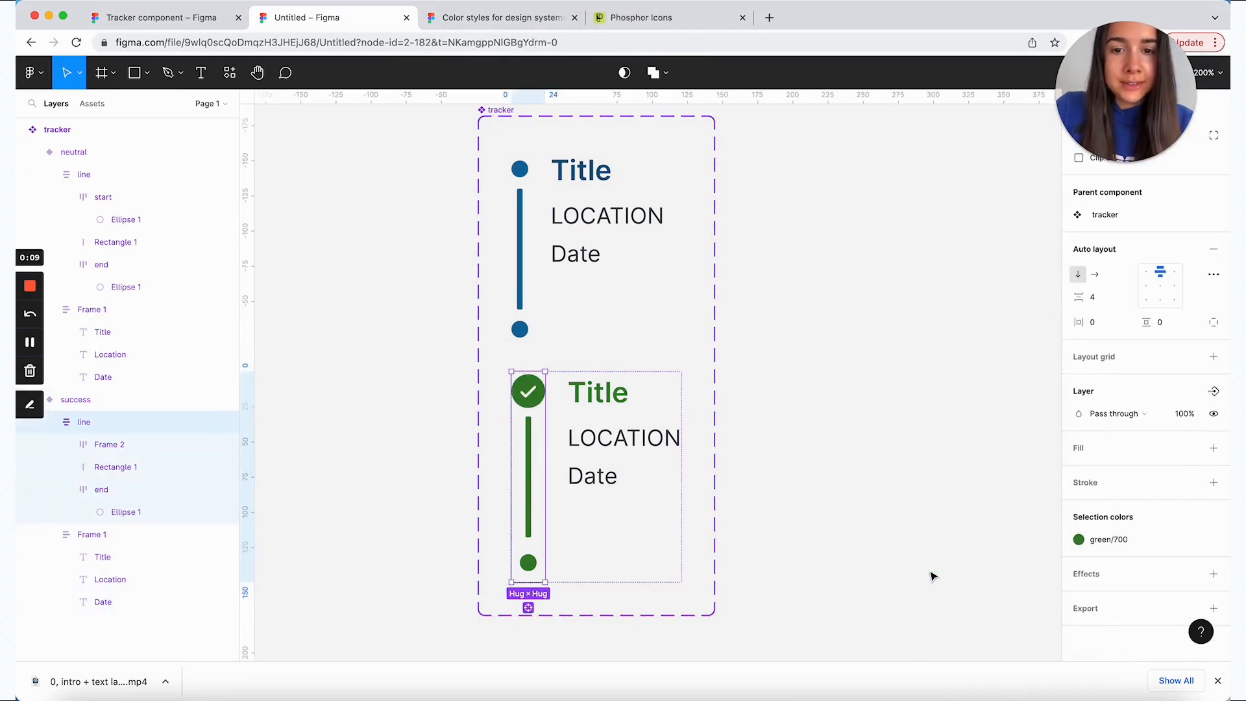
left_click(902, 543)
Add a third variant to the tracker component set, based on the success variant
left_click(643, 506)
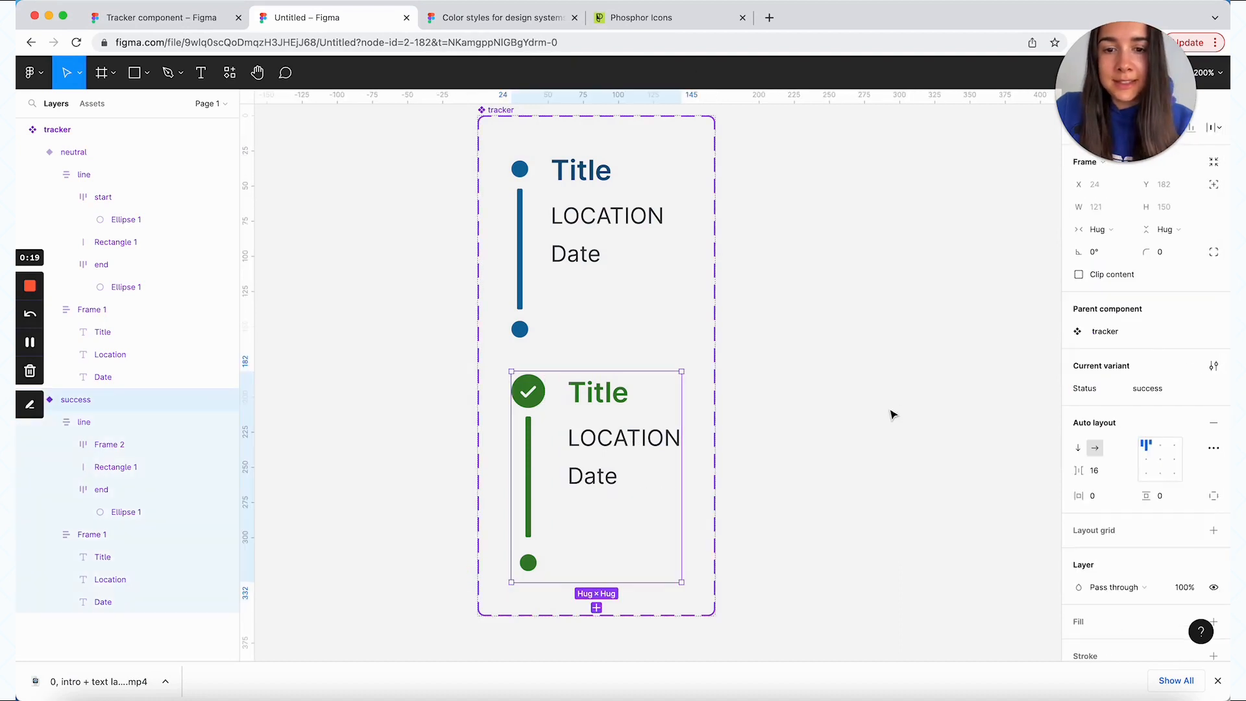
scroll(892, 418, "down", 1)
left_click(576, 583)
scroll(712, 570, "down", 5)
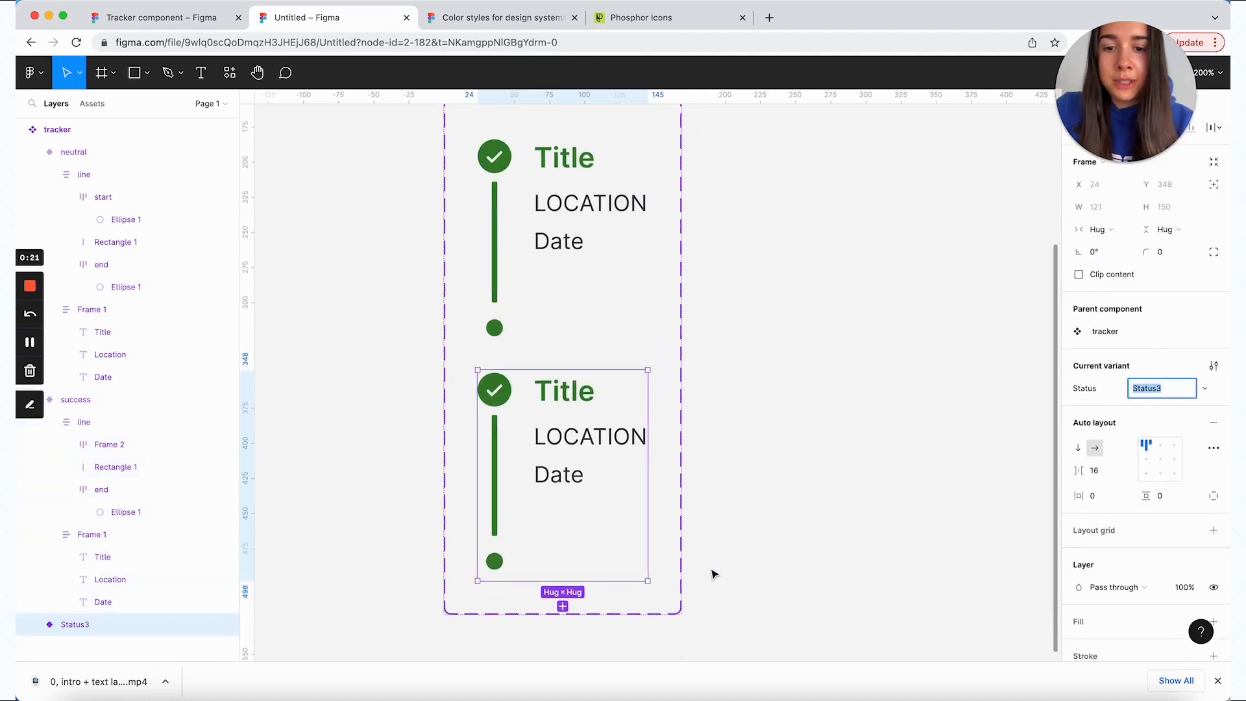
Replace the green/700 colour throughout the new third variant with the red/700 colour style
scroll(1100, 474, "down", 3)
left_click(1079, 517)
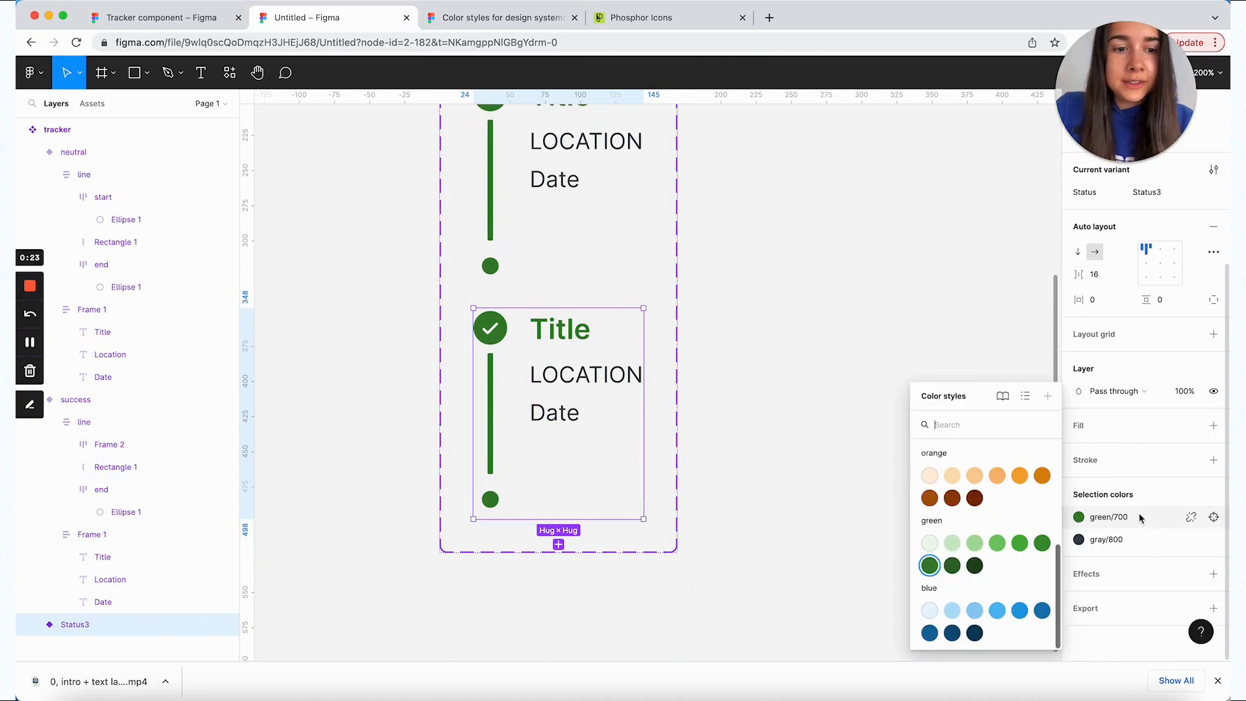
scroll(971, 552, "up", 3)
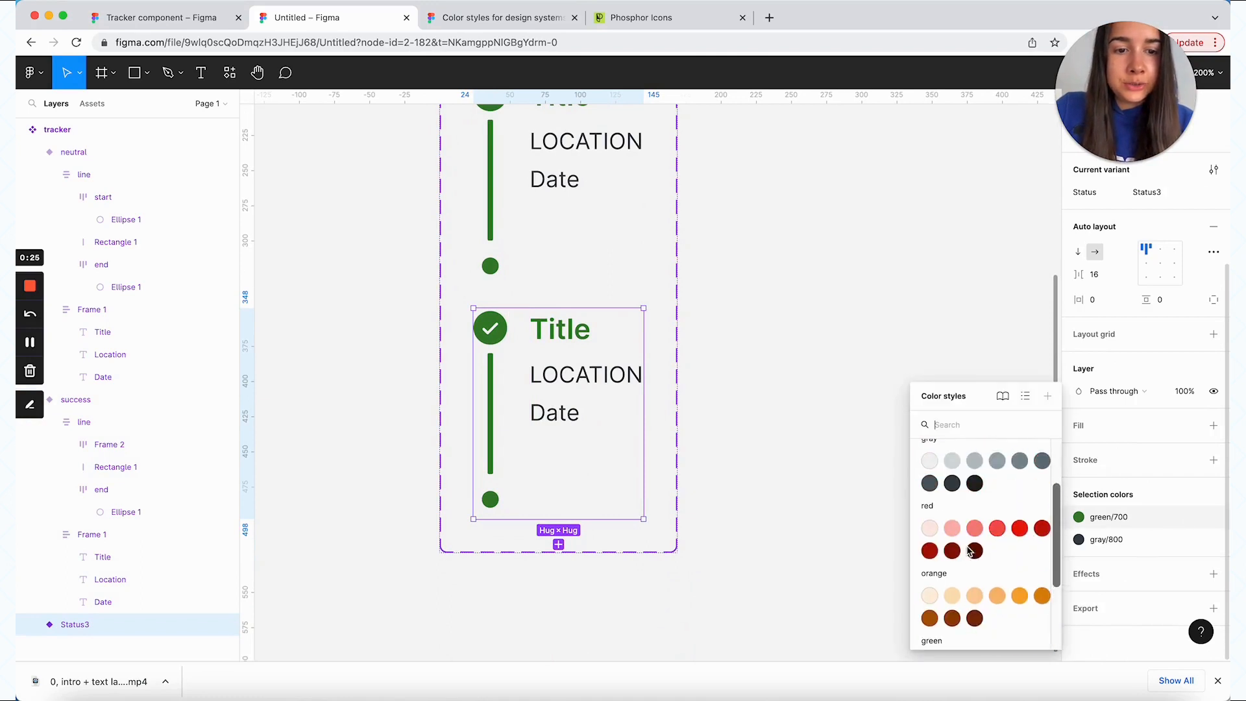
left_click(932, 552)
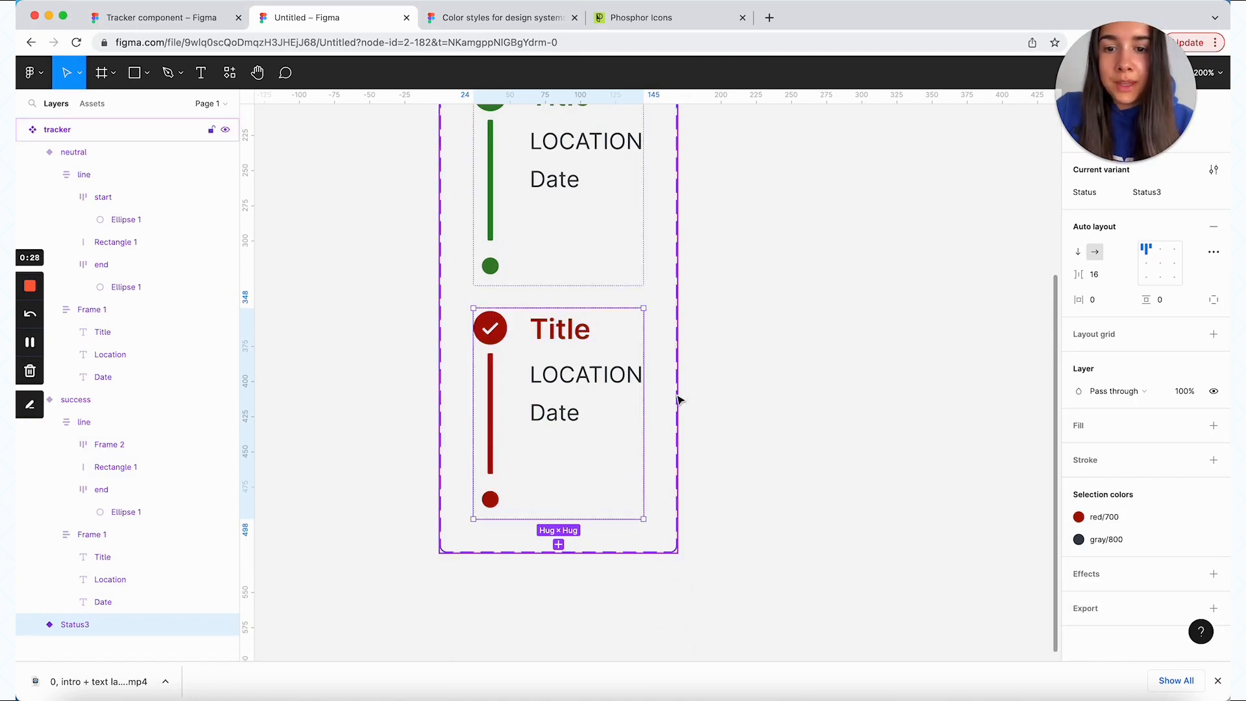
Set the red variant's Status property value to "error"
scroll(1144, 299, "up", 3)
left_click(1166, 312)
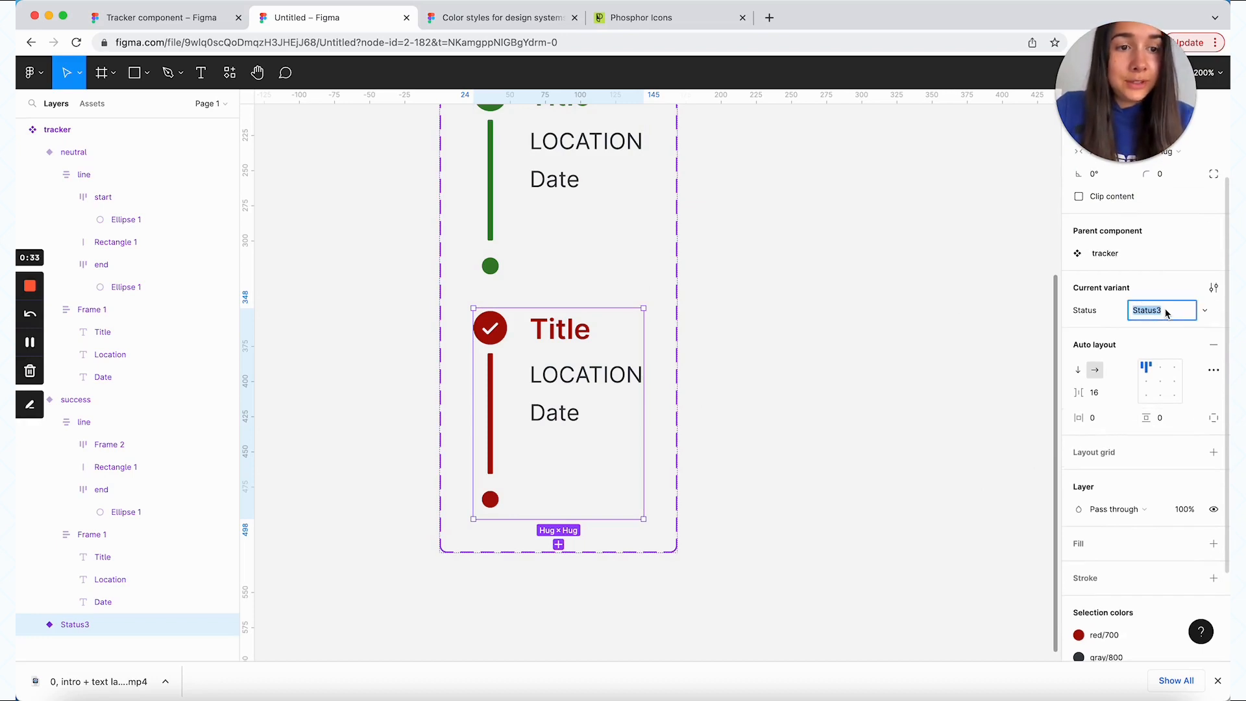
type("error")
key("Return")
left_click(805, 352)
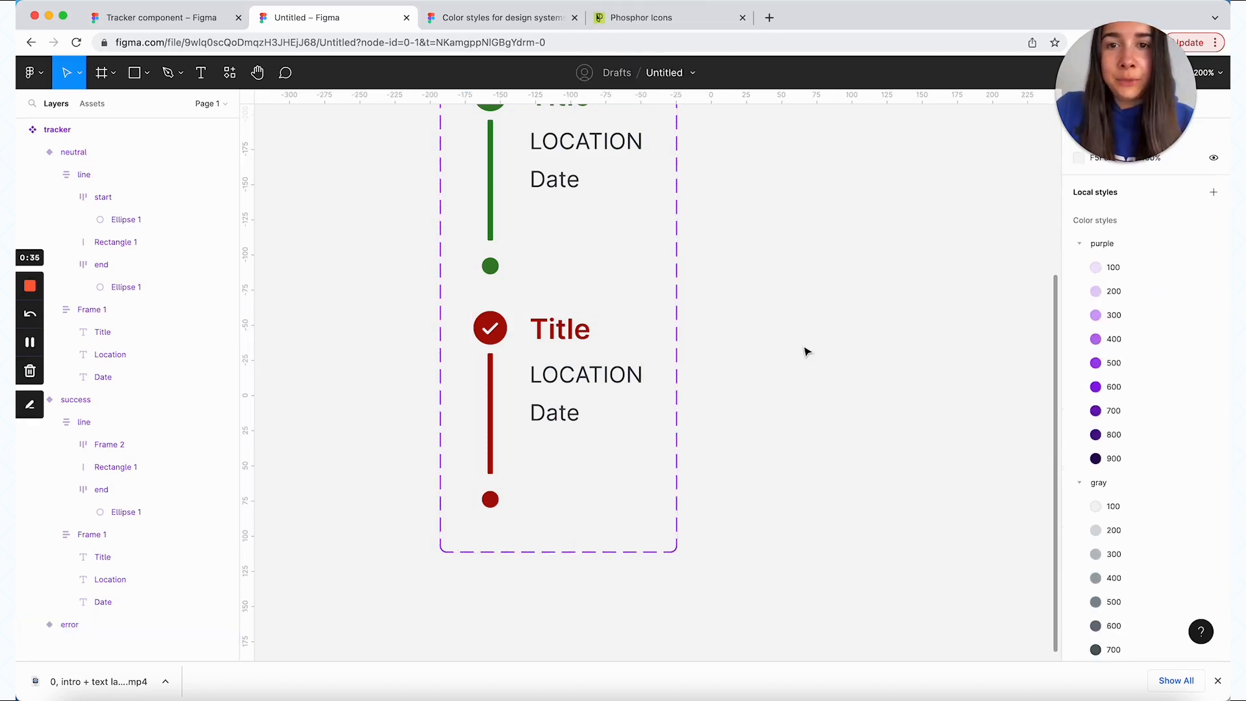
Switch to Phosphor Icons, search for "x" and copy the filled x-circle icon as raw SVG
left_click(652, 21)
double_click(439, 79)
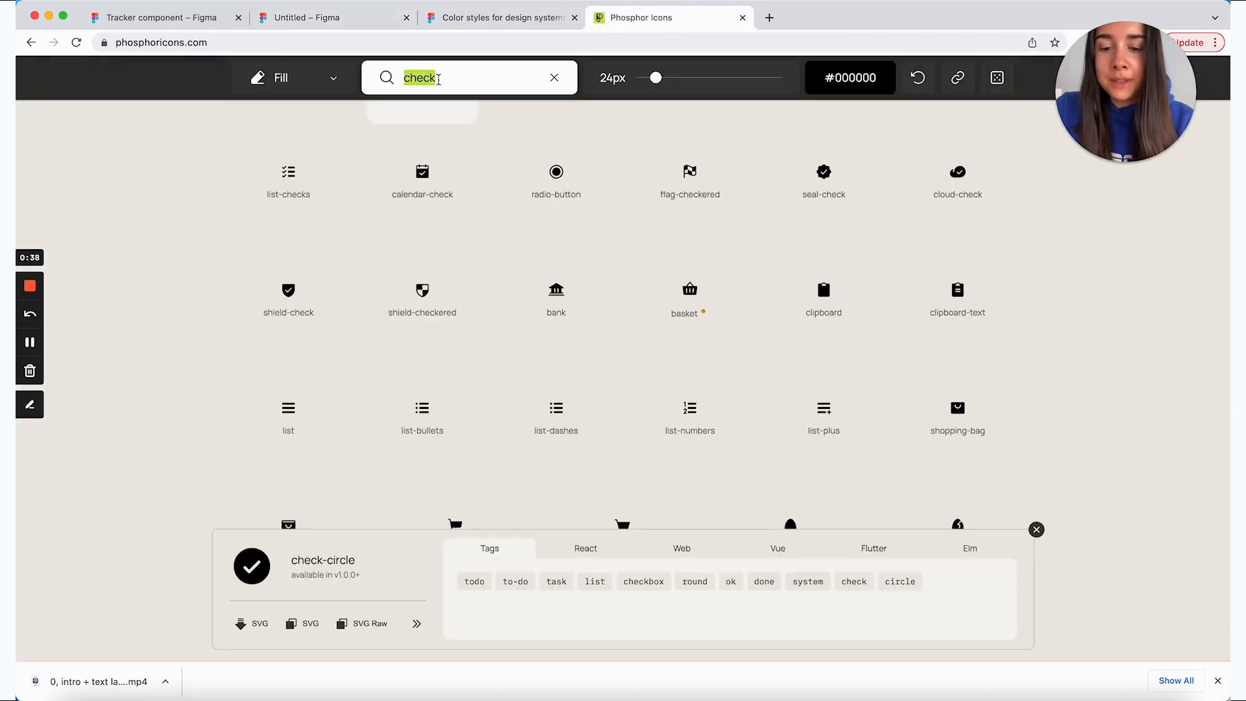
type("x")
left_click(419, 214)
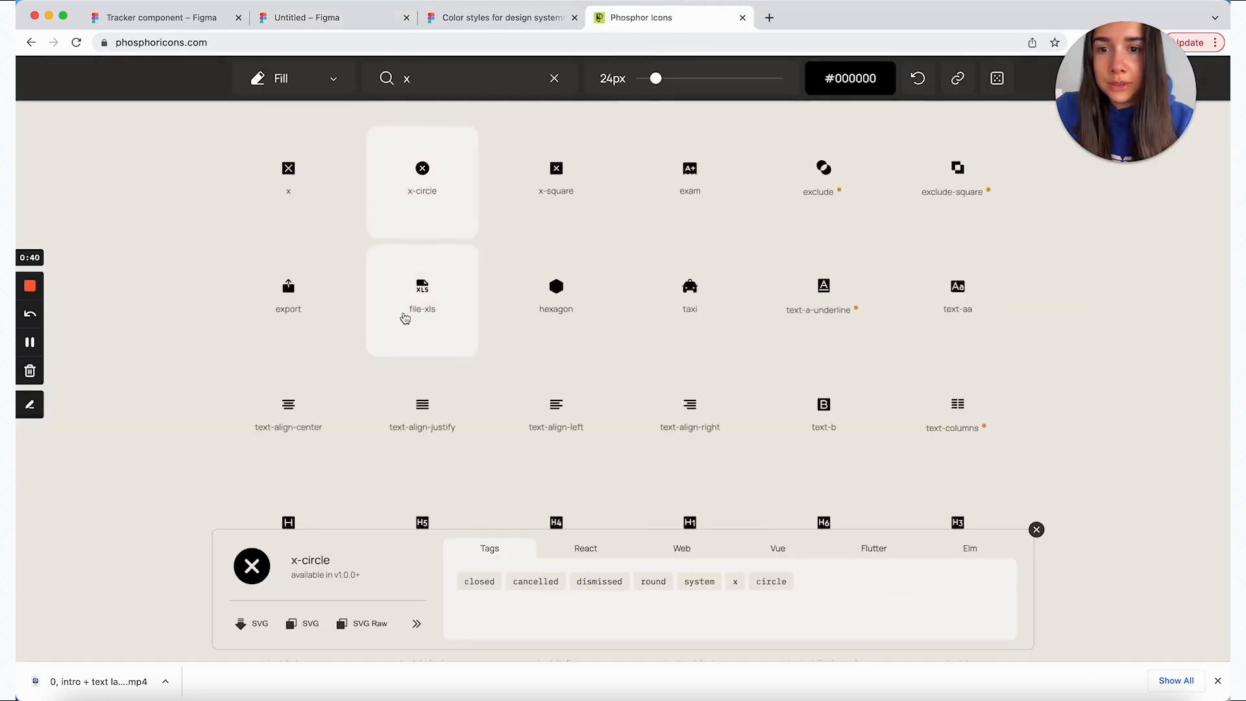
scroll(405, 318, "down", 1)
left_click(362, 624)
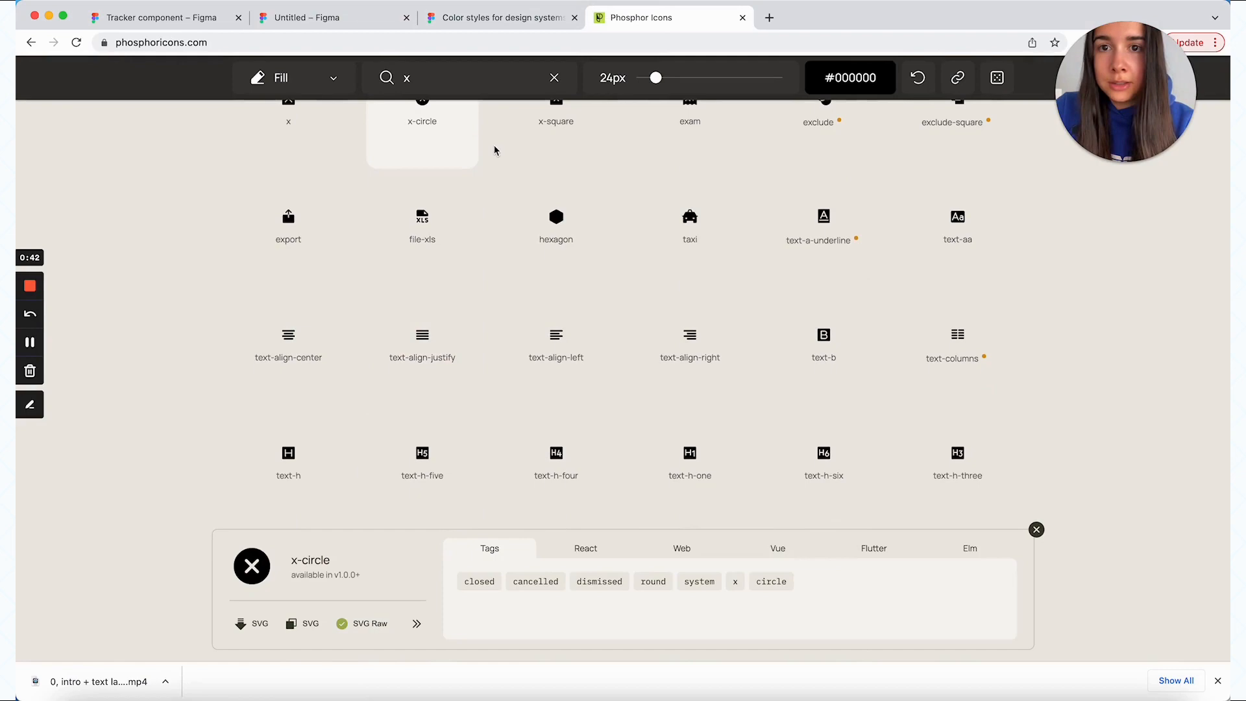
Paste the x-circle icon into the Untitled Figma file and keep only its circle vector, deleting the surrounding frame
left_click(356, 21)
key("super+v")
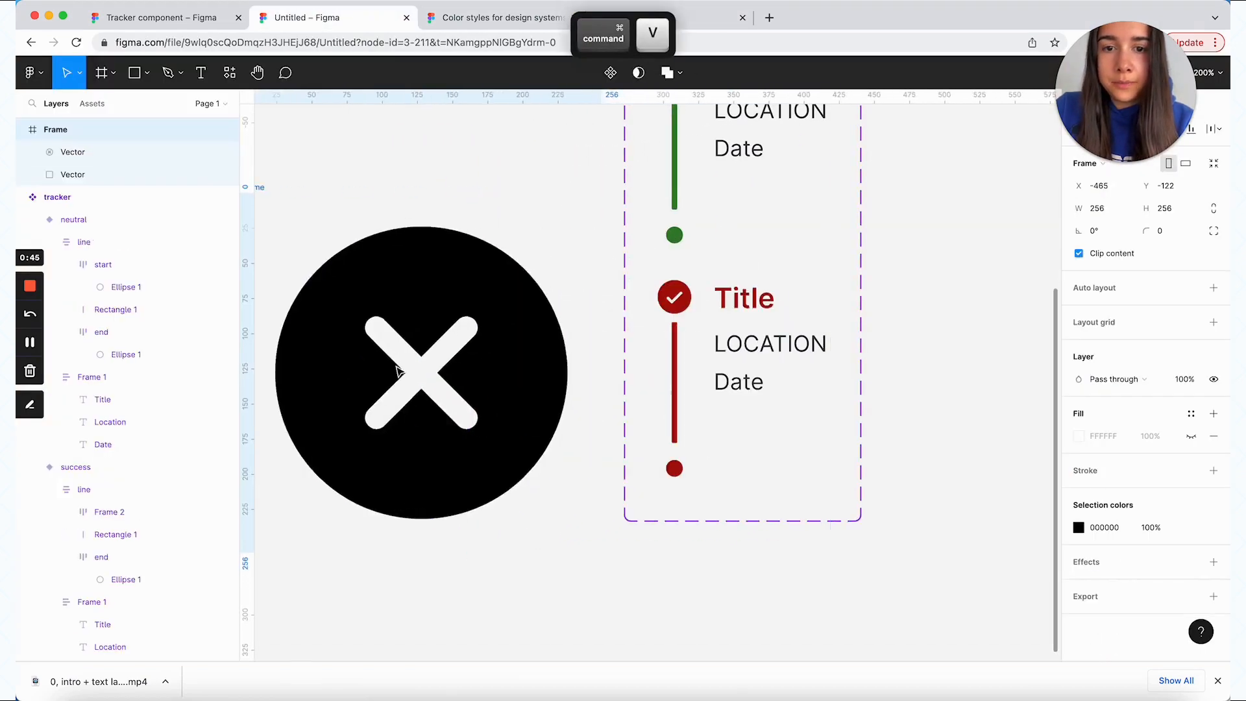
left_click_drag(88, 153, 78, 123)
left_click(79, 154)
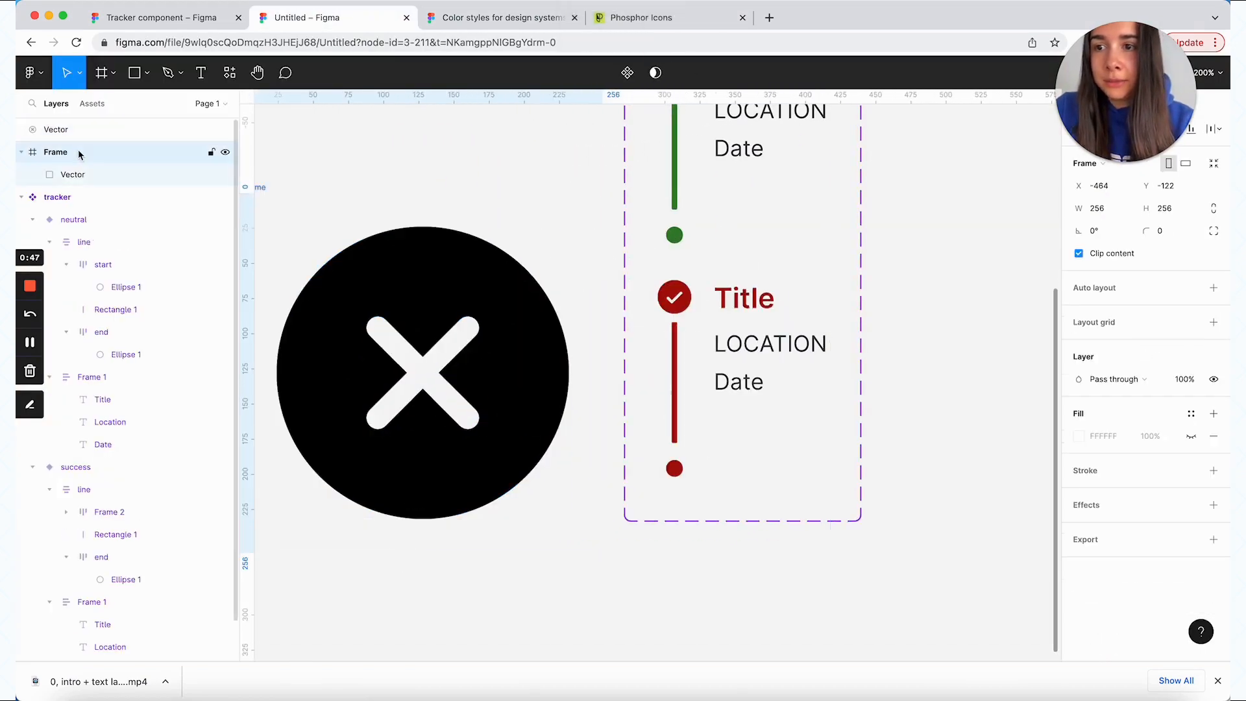
key("BackSpace")
Scale the x-circle vector down to 24 × 24
left_click(65, 129)
key("k")
left_click(1095, 292)
type("23")
key("Return")
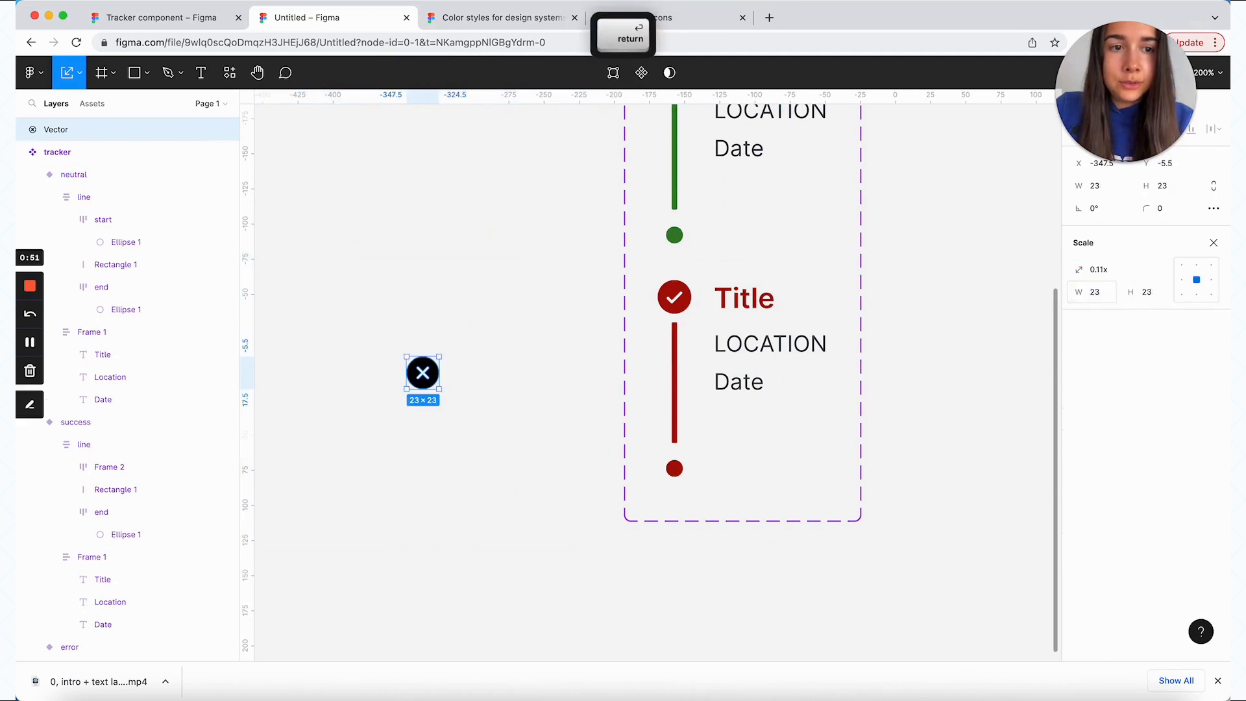
left_click(1106, 292)
type("24")
key("Return")
key("v")
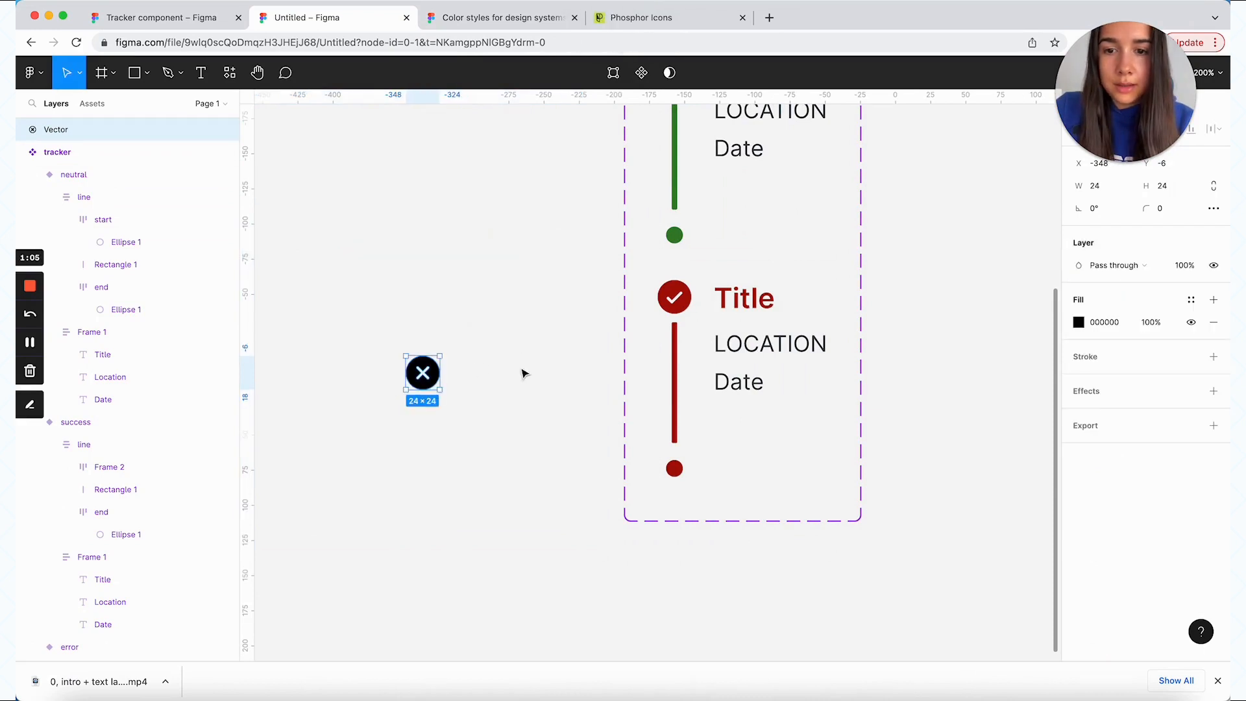
Move the x-circle vector into the error variant's icon frame and delete the check vector there
key("super+x")
double_click(679, 299)
double_click(679, 299)
double_click(680, 300)
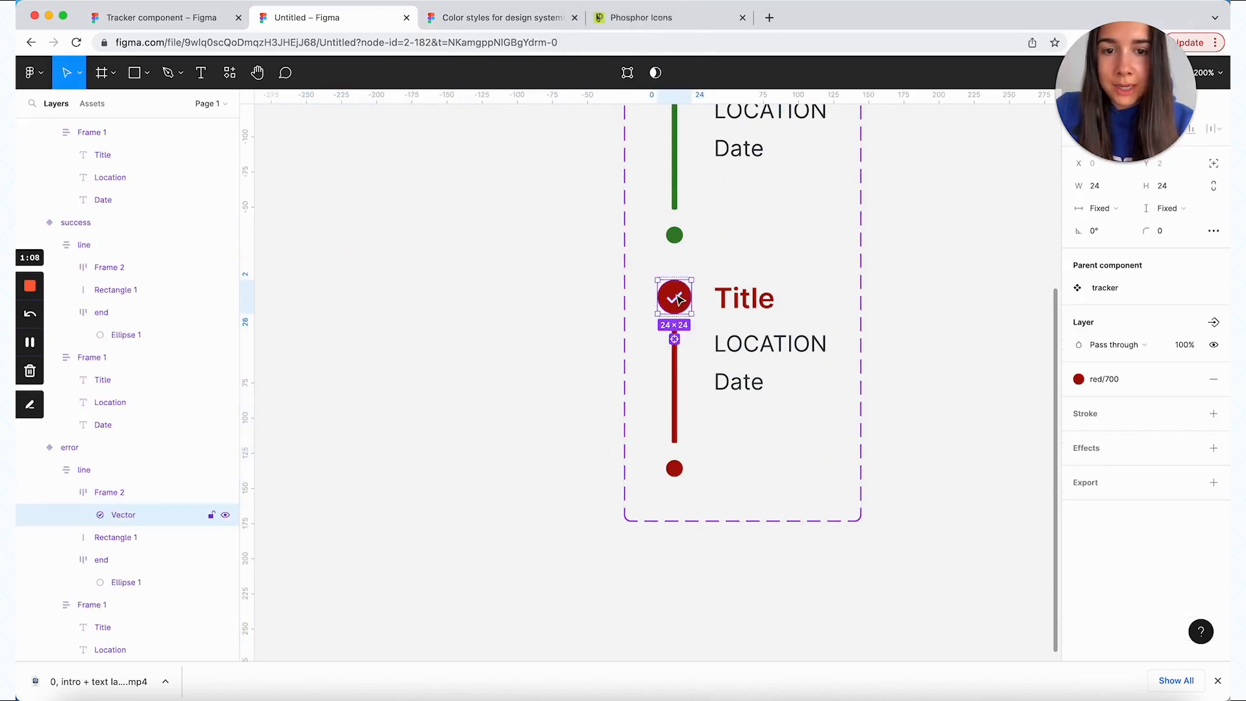
key("Escape")
key("super+v")
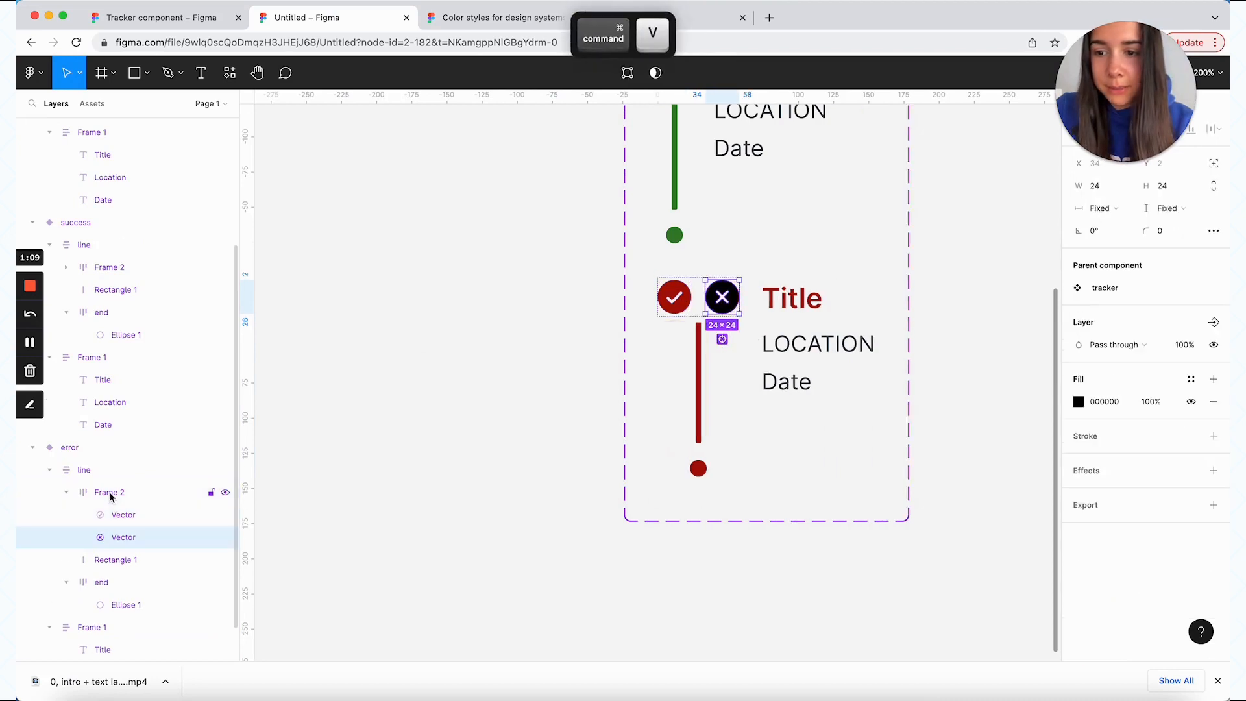
left_click(668, 307)
key("Delete")
Apply the red/700 colour style to the x-circle icon in the error variant
double_click(689, 296)
double_click(689, 295)
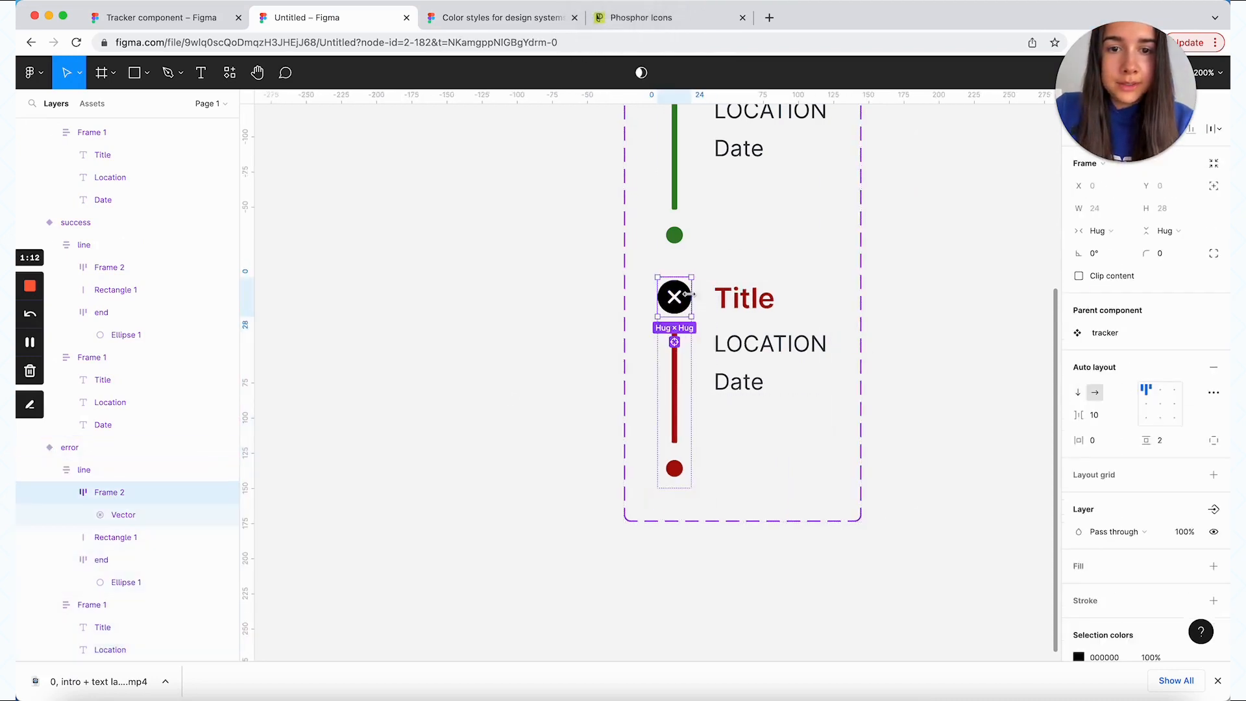
scroll(1190, 530, "down", 3)
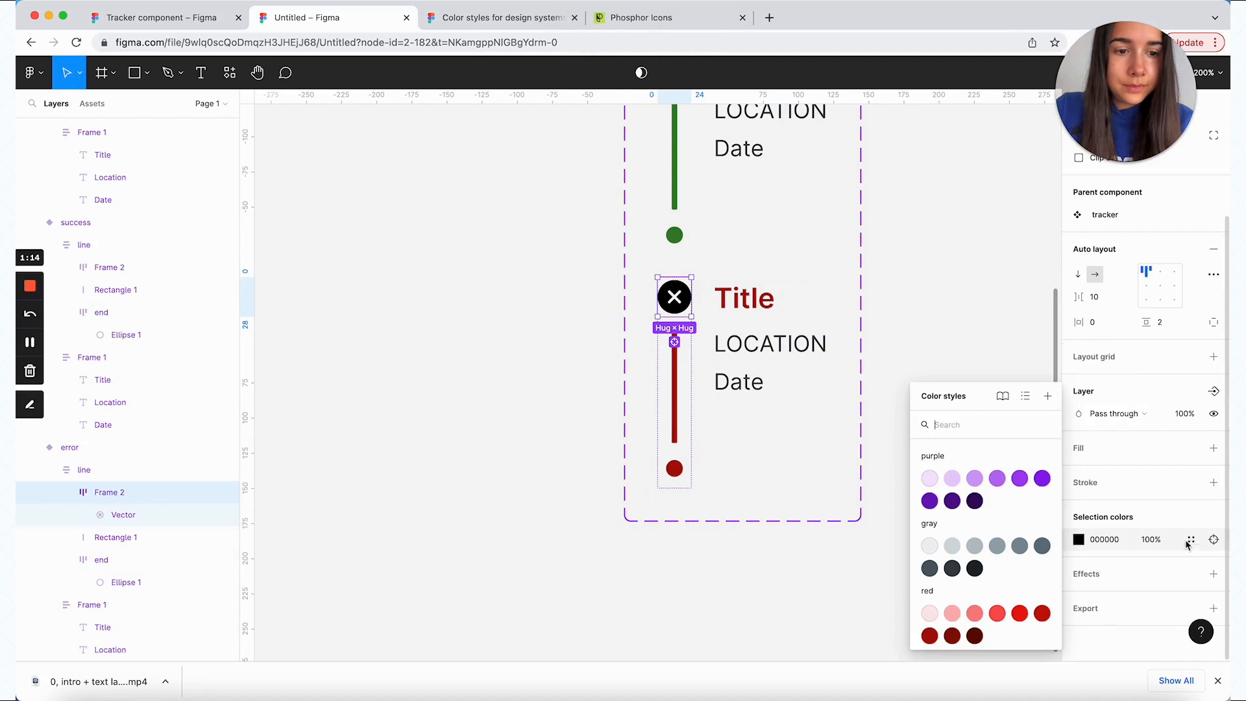
left_click(930, 636)
left_click(938, 453)
Give the line frames of the neutral, success and error variants a fixed width of 24
scroll(941, 454, "up", 3)
scroll(943, 454, "up", 3)
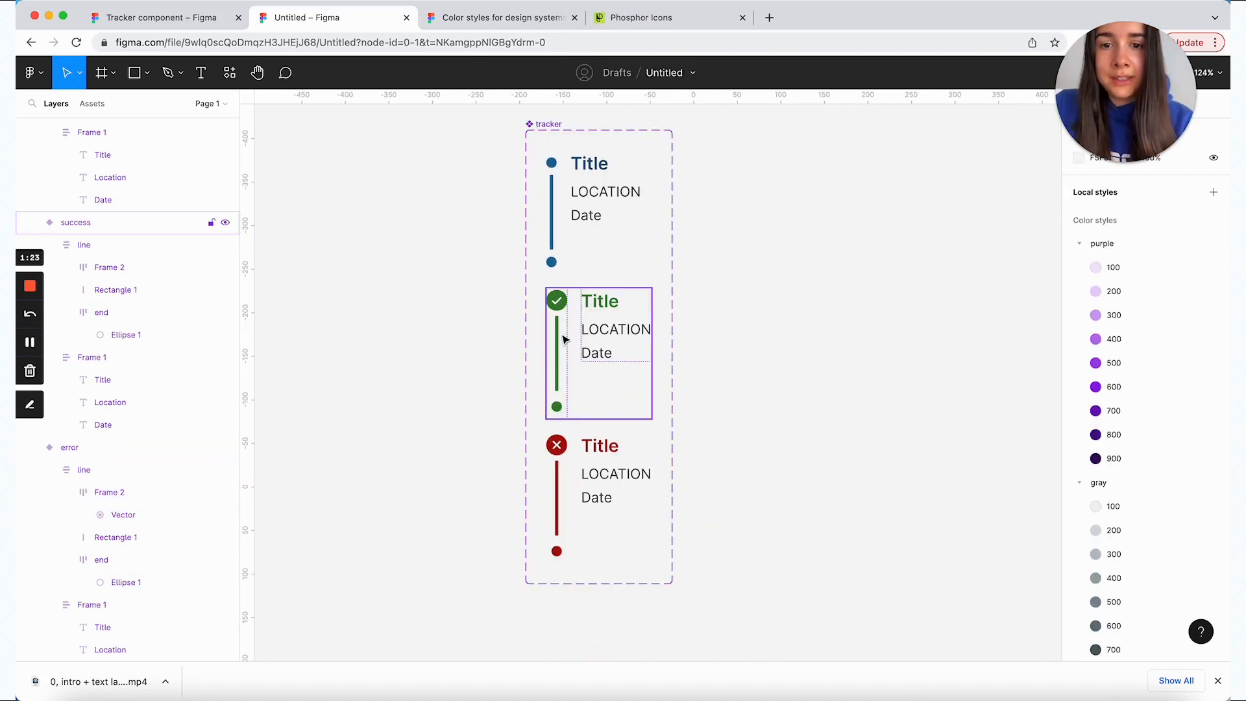
left_click(555, 221)
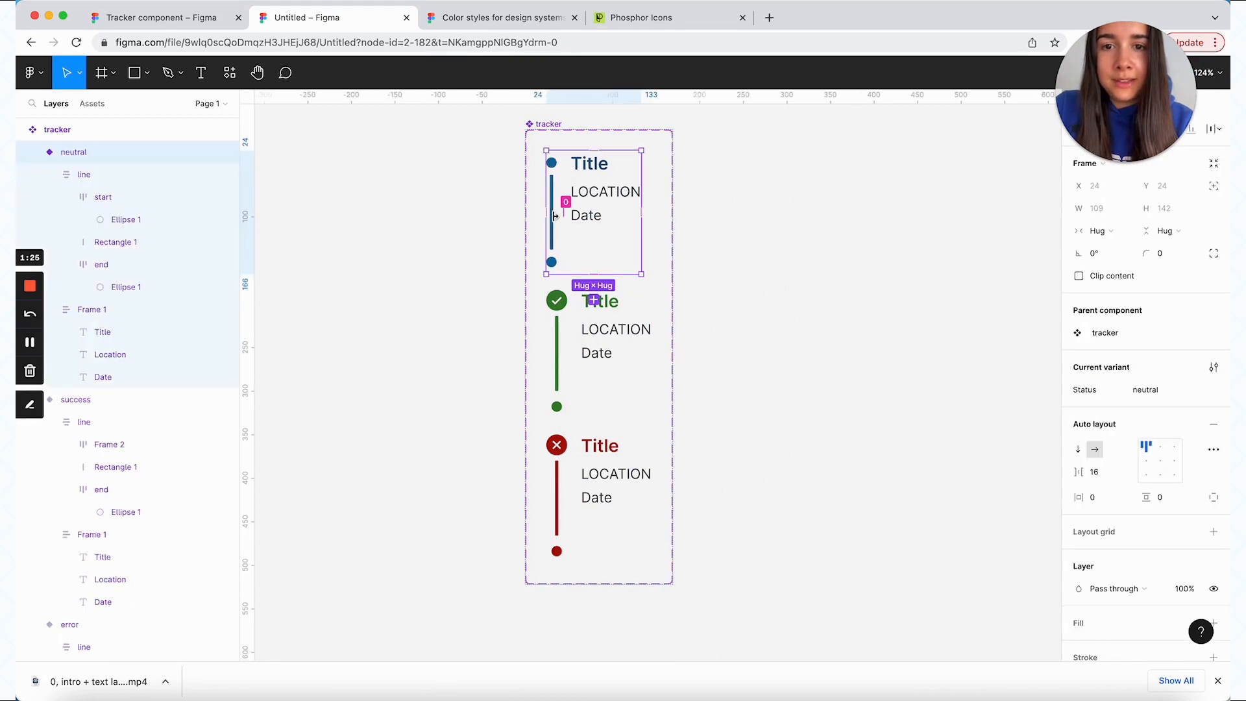
left_click(555, 191)
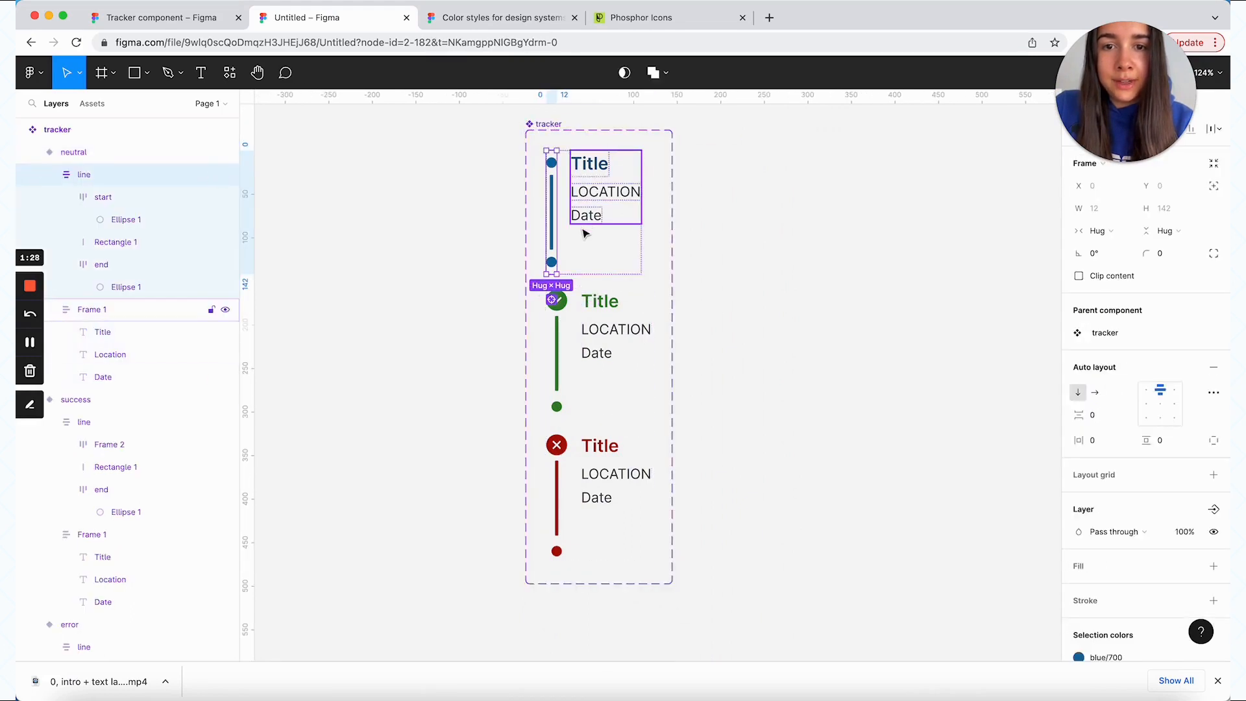
left_click(559, 323)
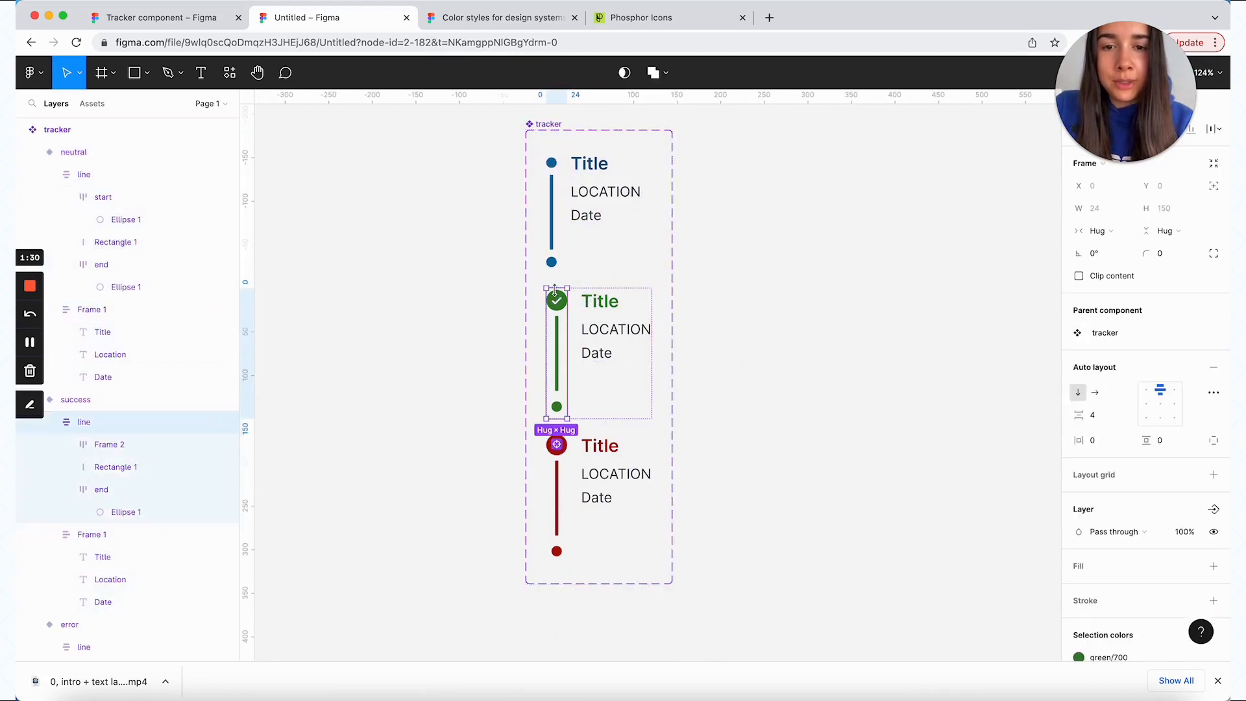
left_click(564, 469)
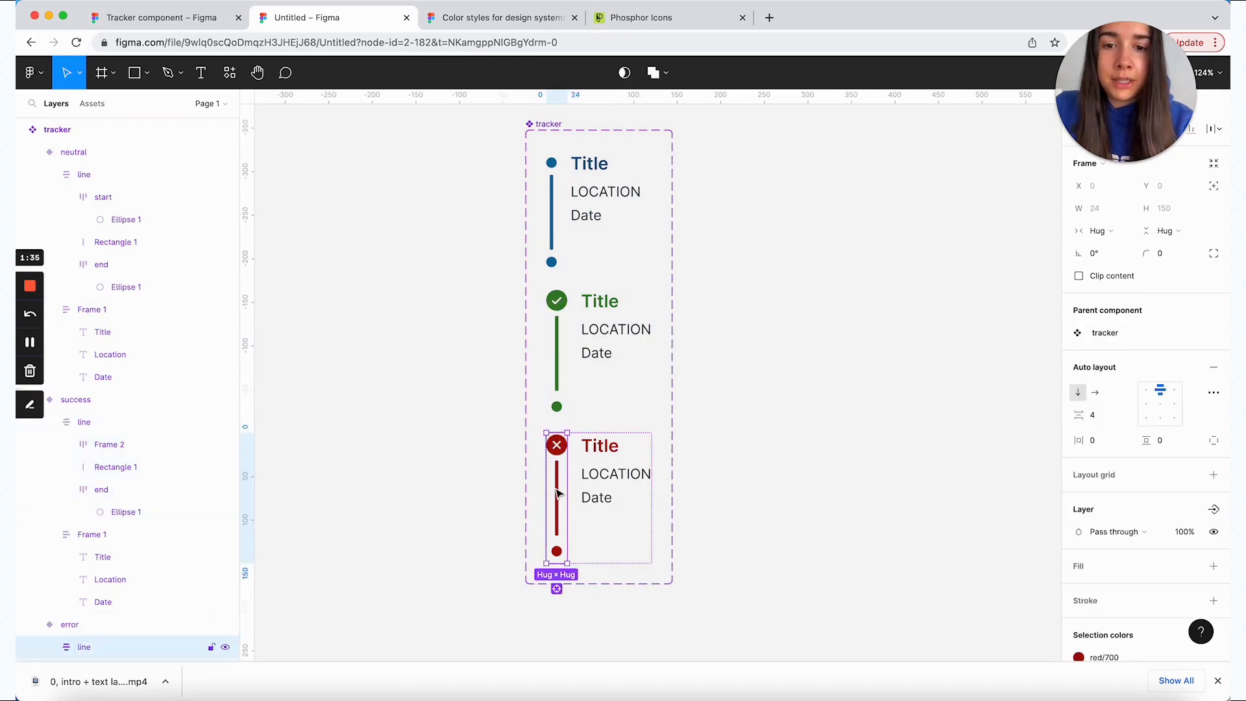
left_click(557, 363, "shift")
left_click(552, 201, "shift")
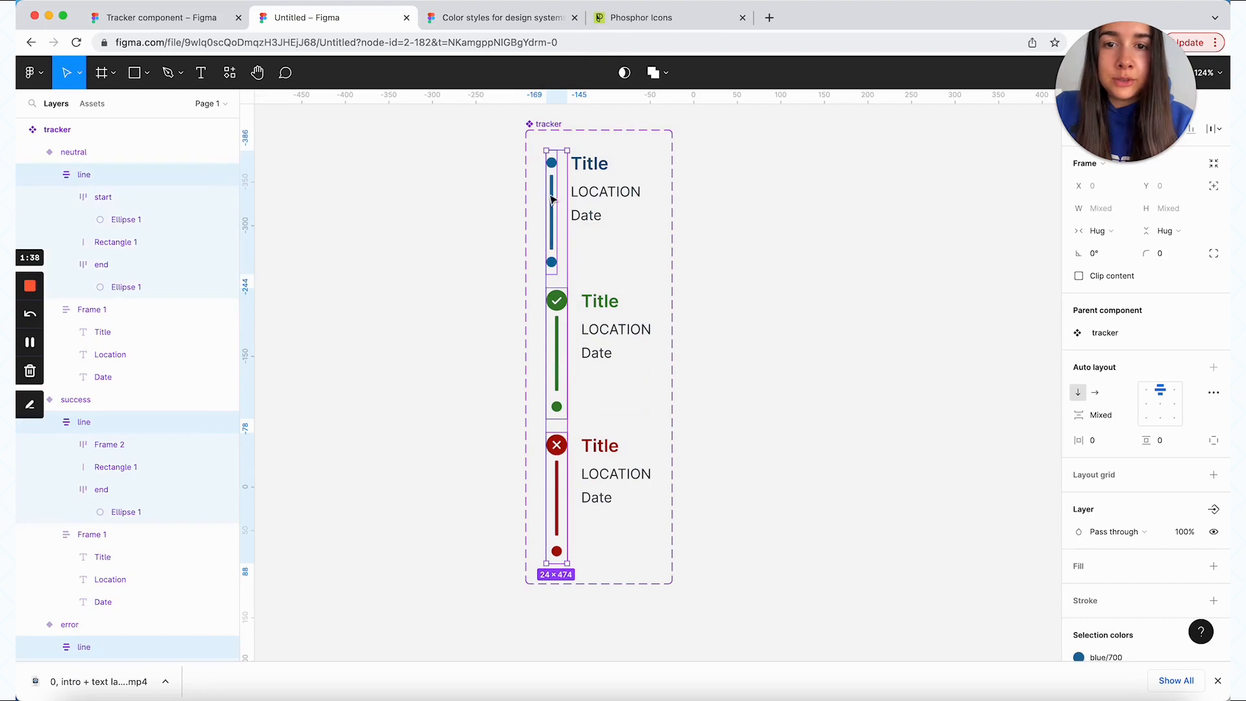
left_click(1101, 232)
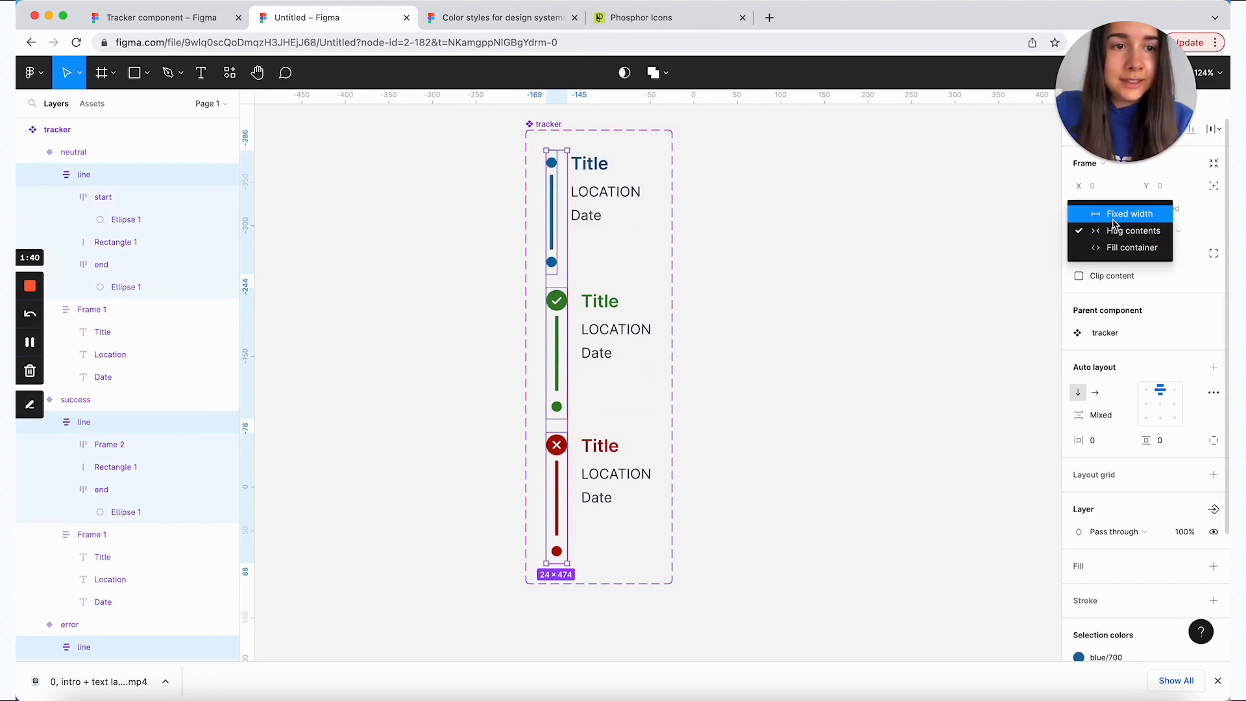
left_click(1115, 211)
left_click(1102, 209)
type("24")
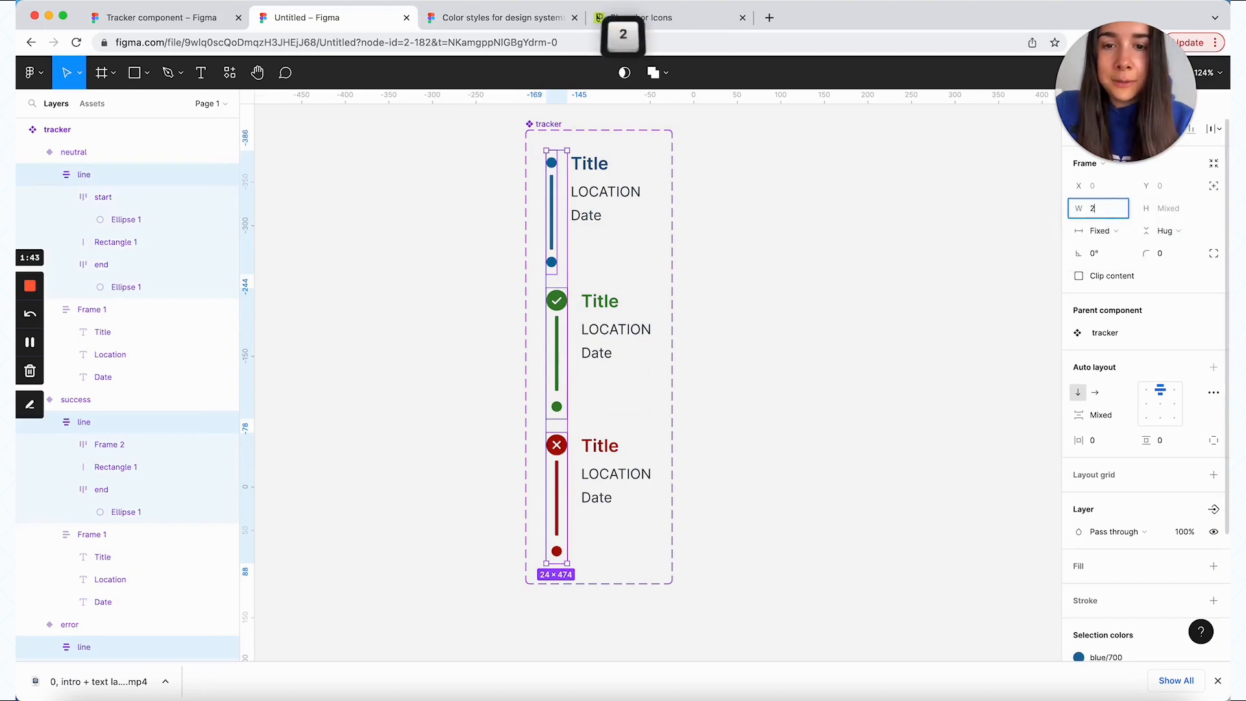
key("Return")
left_click(801, 390)
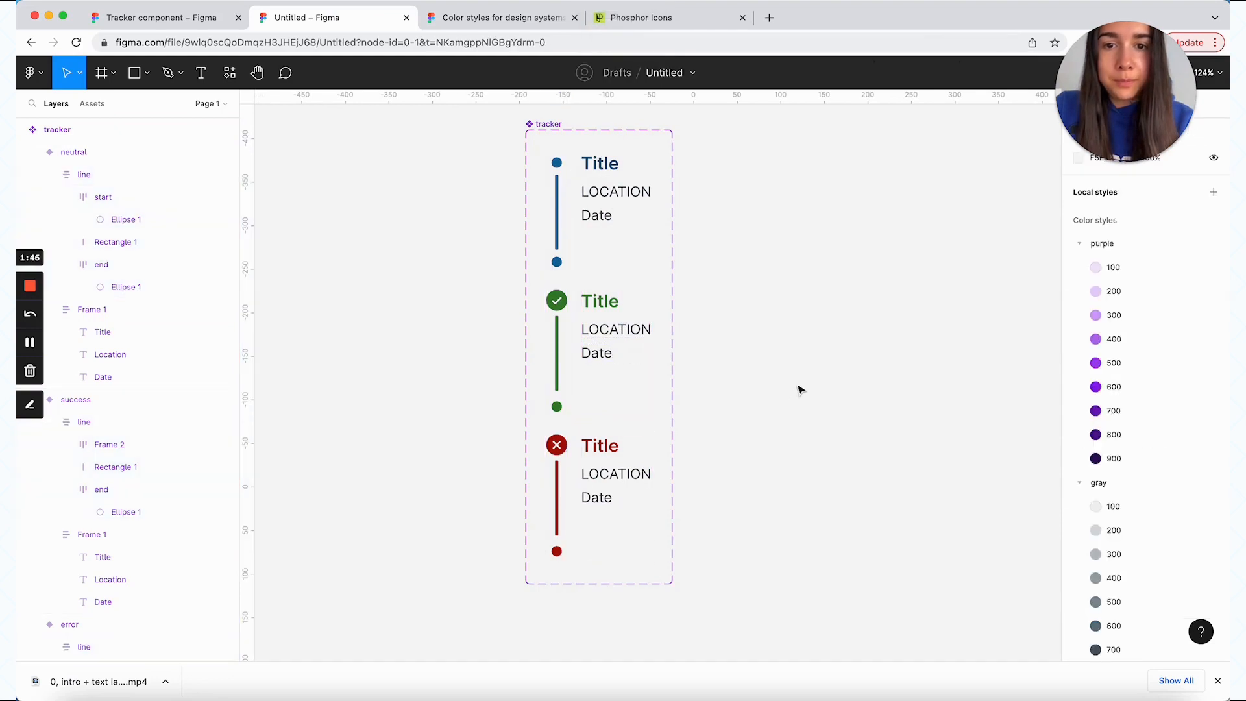
Rename the Frame 2 icon frames in the success and error variants to icon
double_click(558, 310)
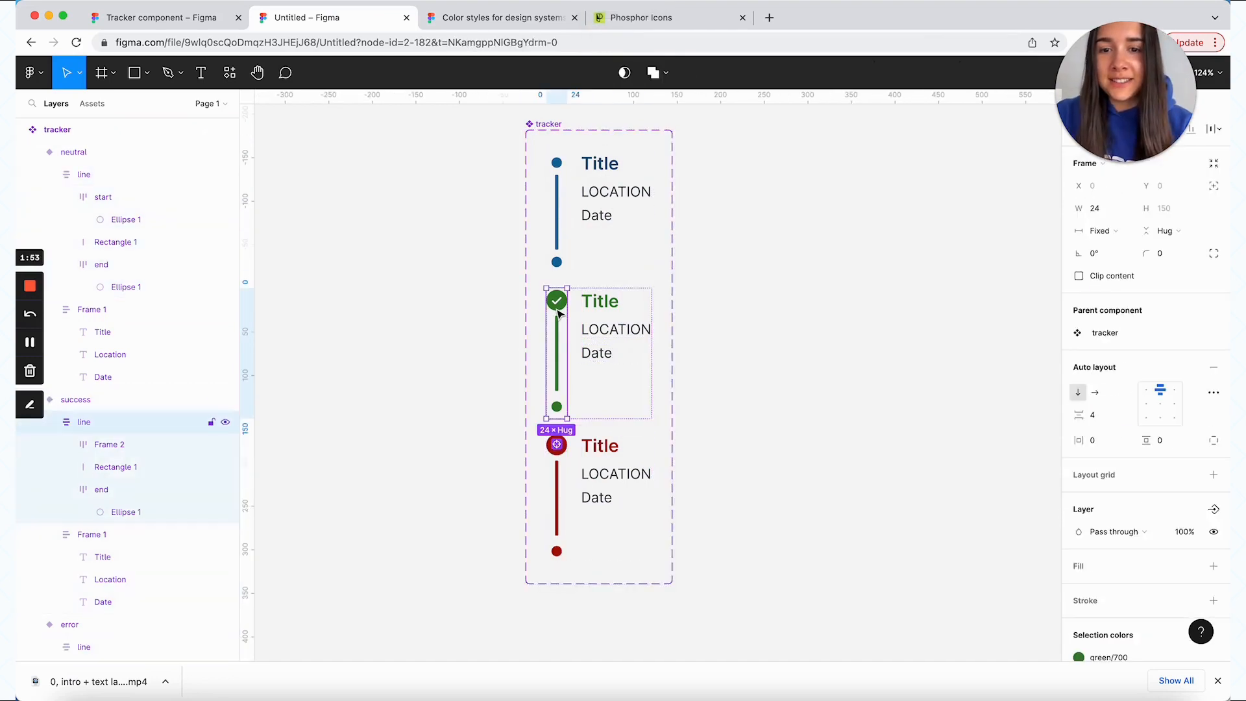
double_click(557, 309)
left_click(557, 337)
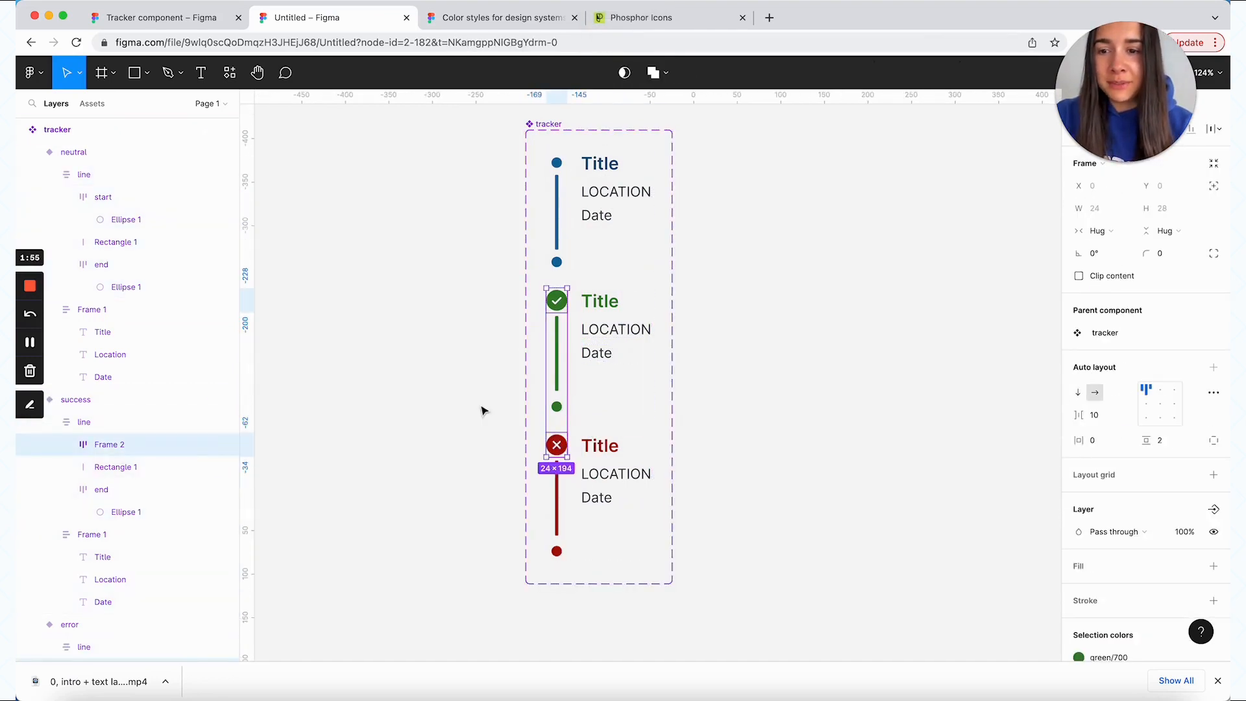
key("super+r")
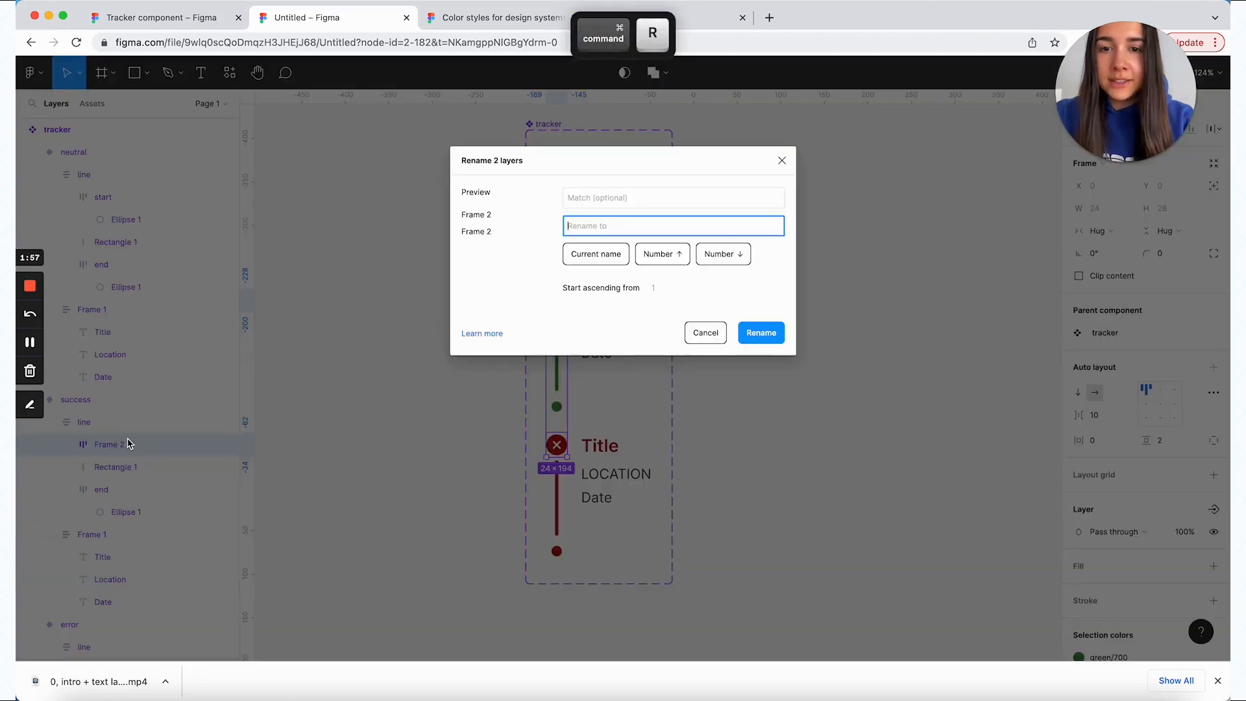
type("icons")
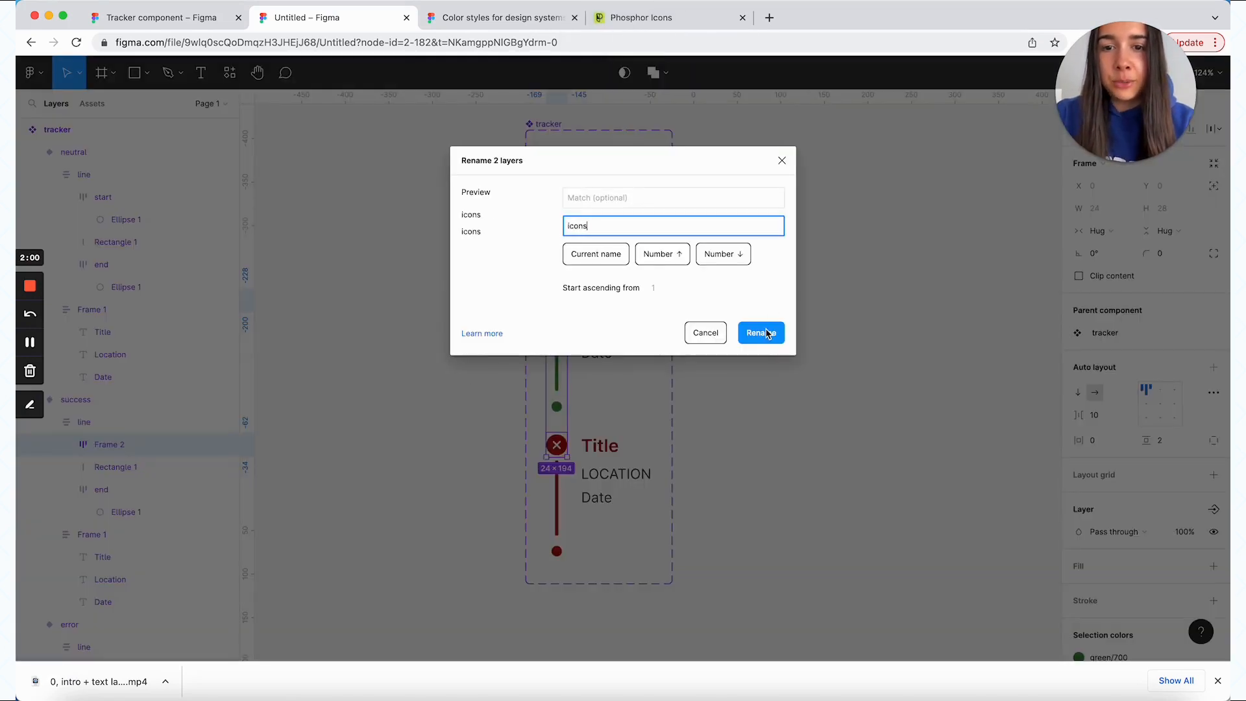
key("BackSpace")
left_click(761, 333)
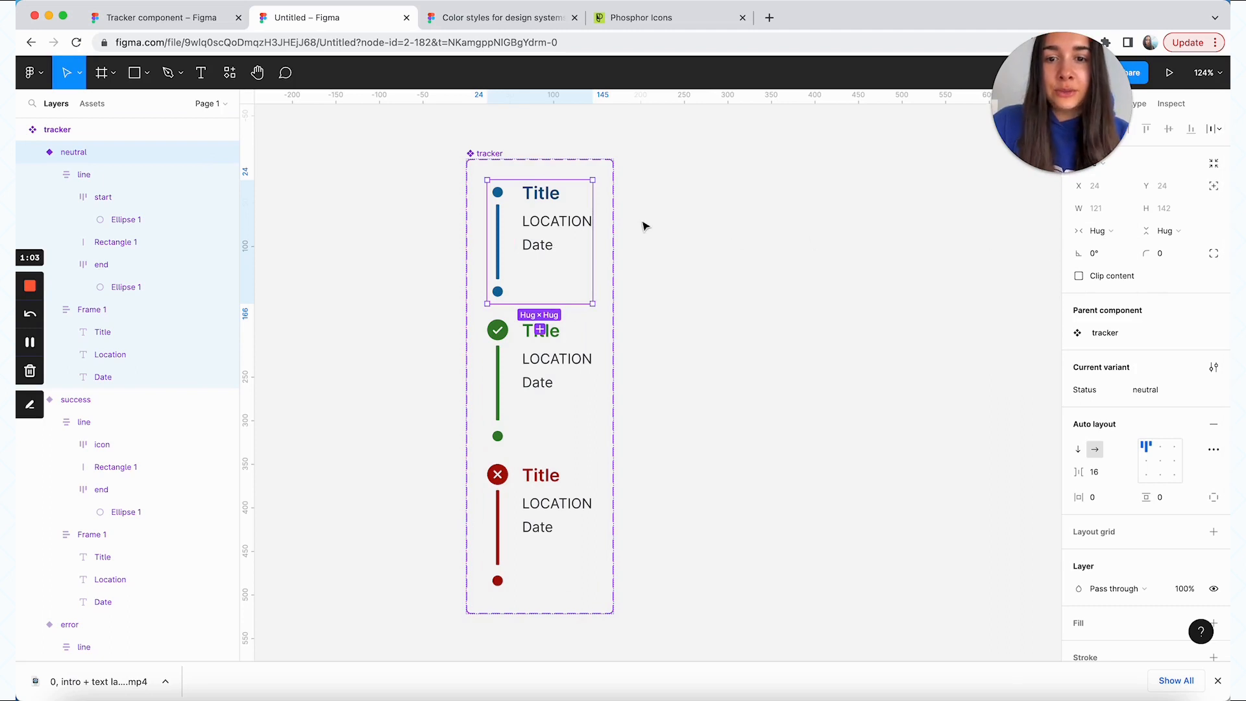
Give the neutral, success and error variants a fixed width of 400
left_click(520, 381, "shift")
left_click(551, 546, "shift")
left_click(1097, 232)
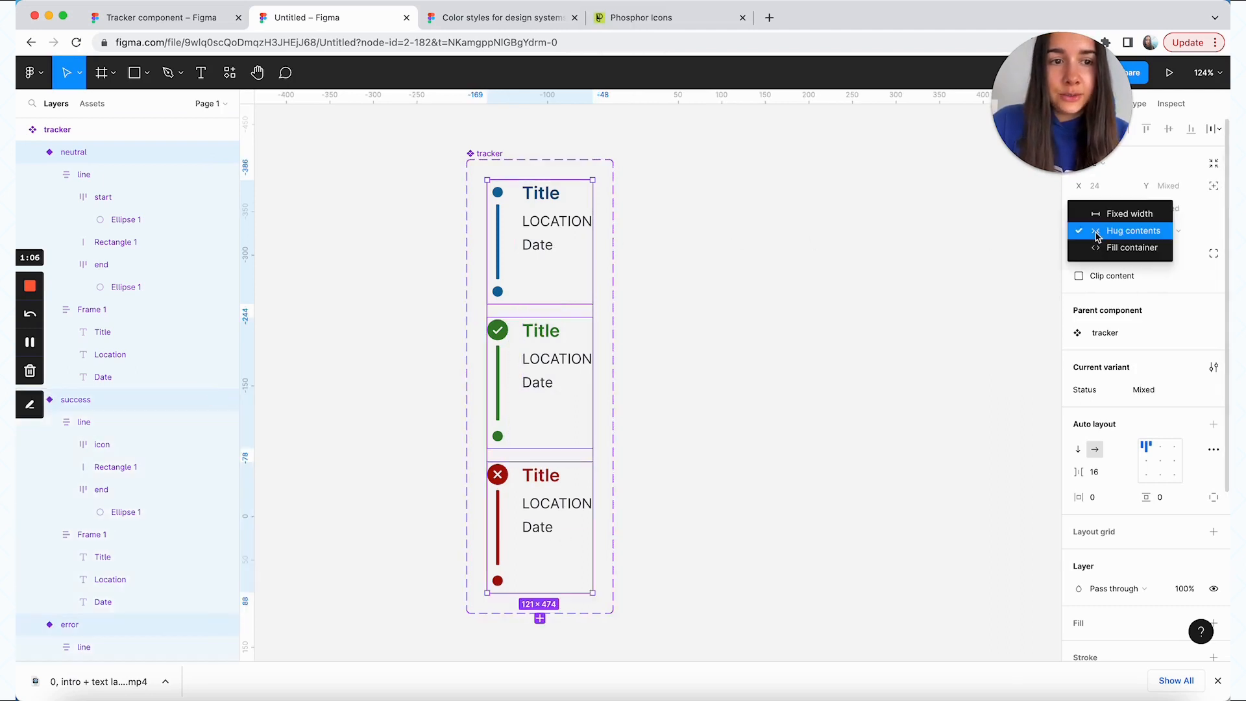
left_click(1102, 216)
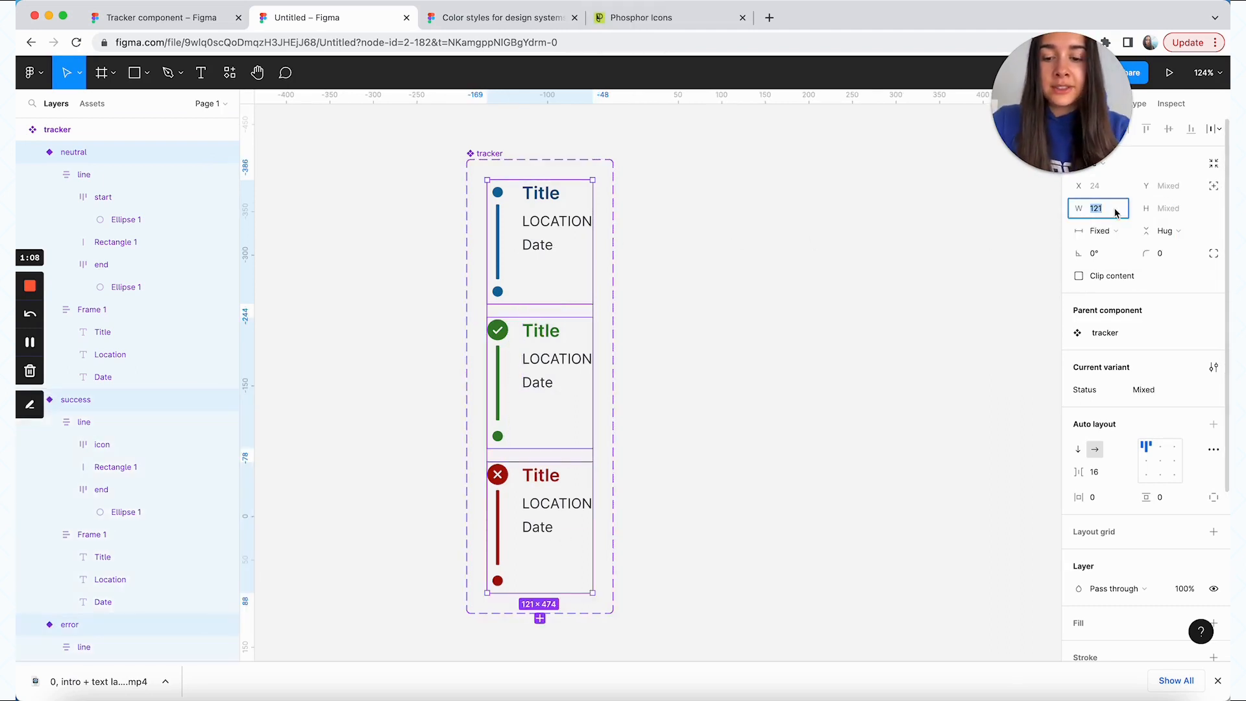
type("400")
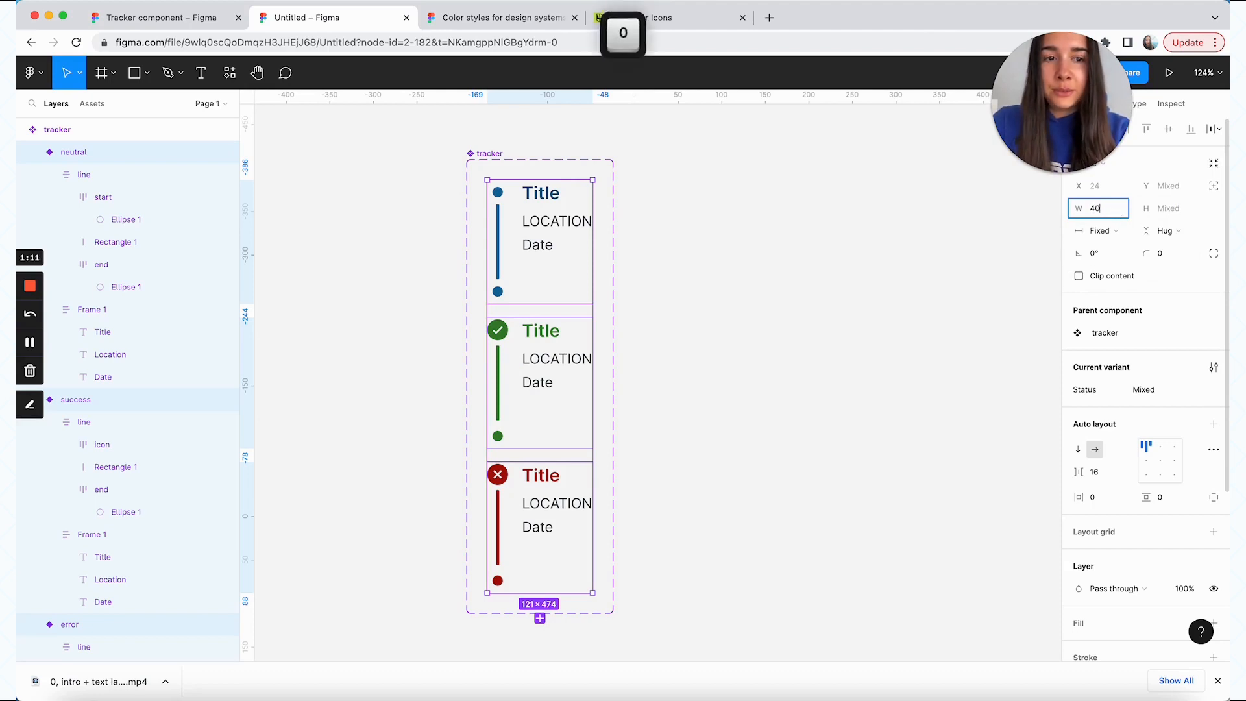
key("Return")
left_click(969, 255)
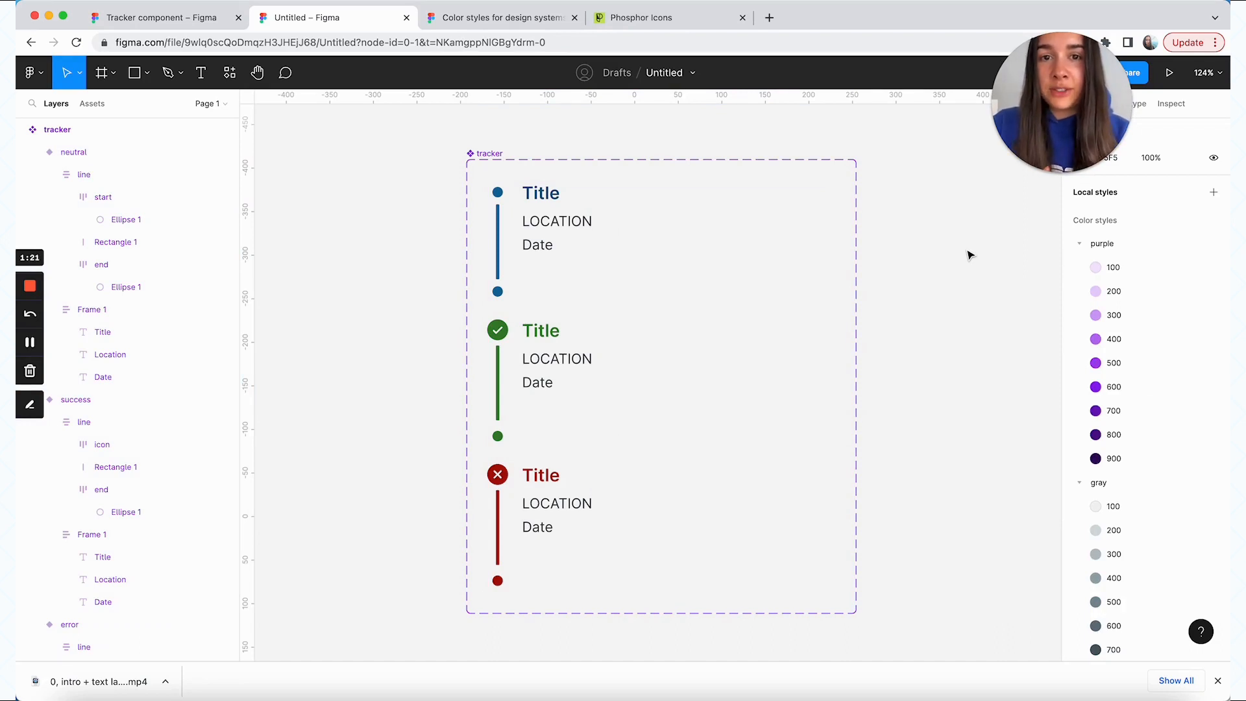
Place an instance of the neutral variant on the canvas to the right of the tracker component set
double_click(592, 221)
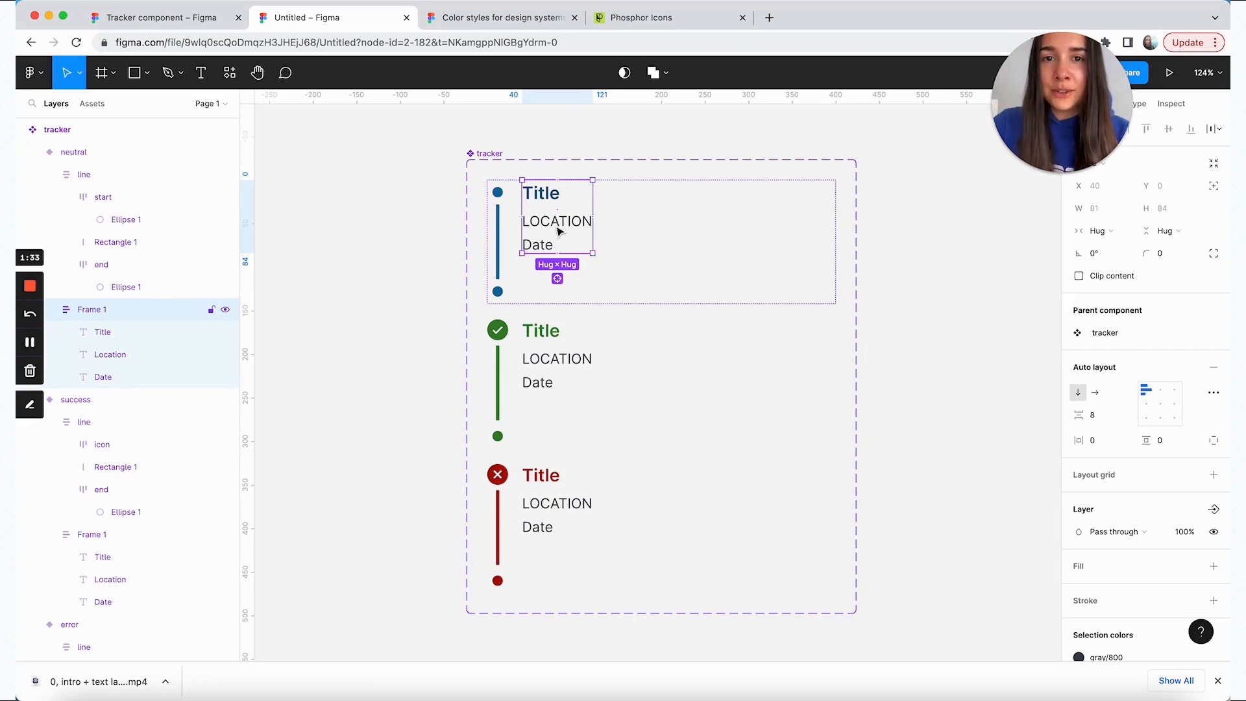
left_click(621, 252)
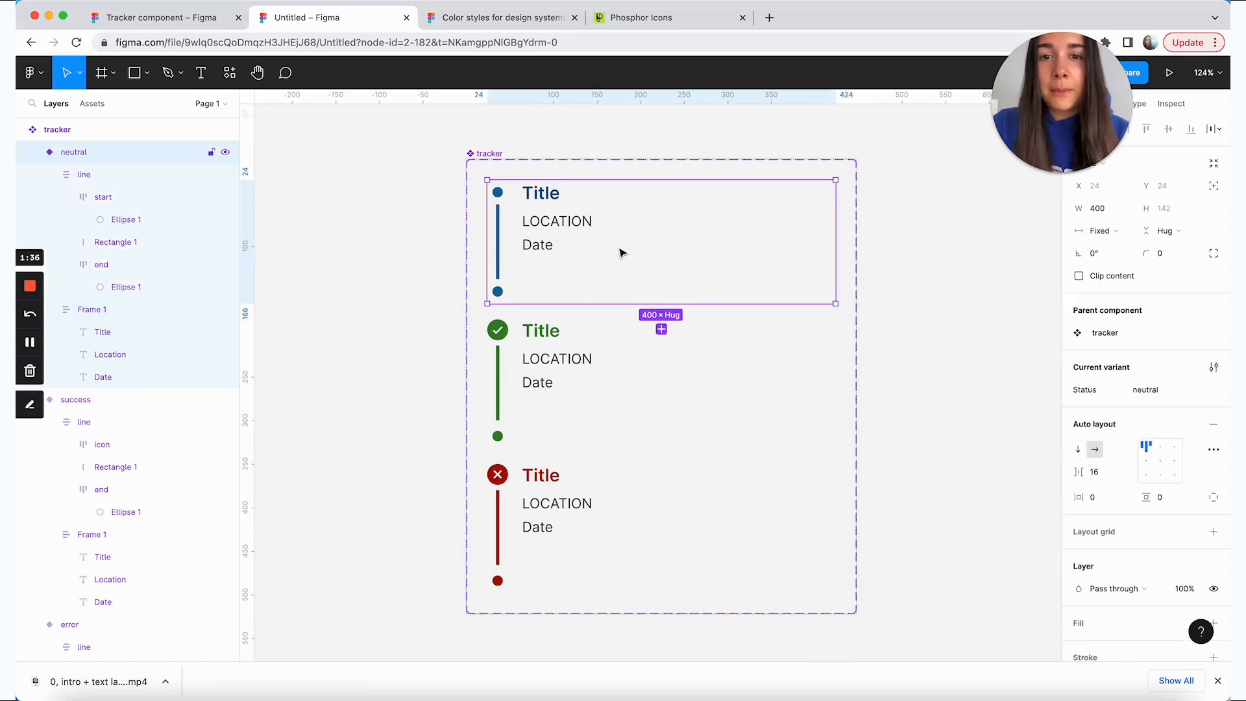
scroll(604, 263, "right", 1)
scroll(604, 263, "up", 1)
left_click_drag(572, 283, 963, 244)
Lengthen the location text in the tracker instance by pasting LOCATION repeatedly after the existing word
double_click(929, 243)
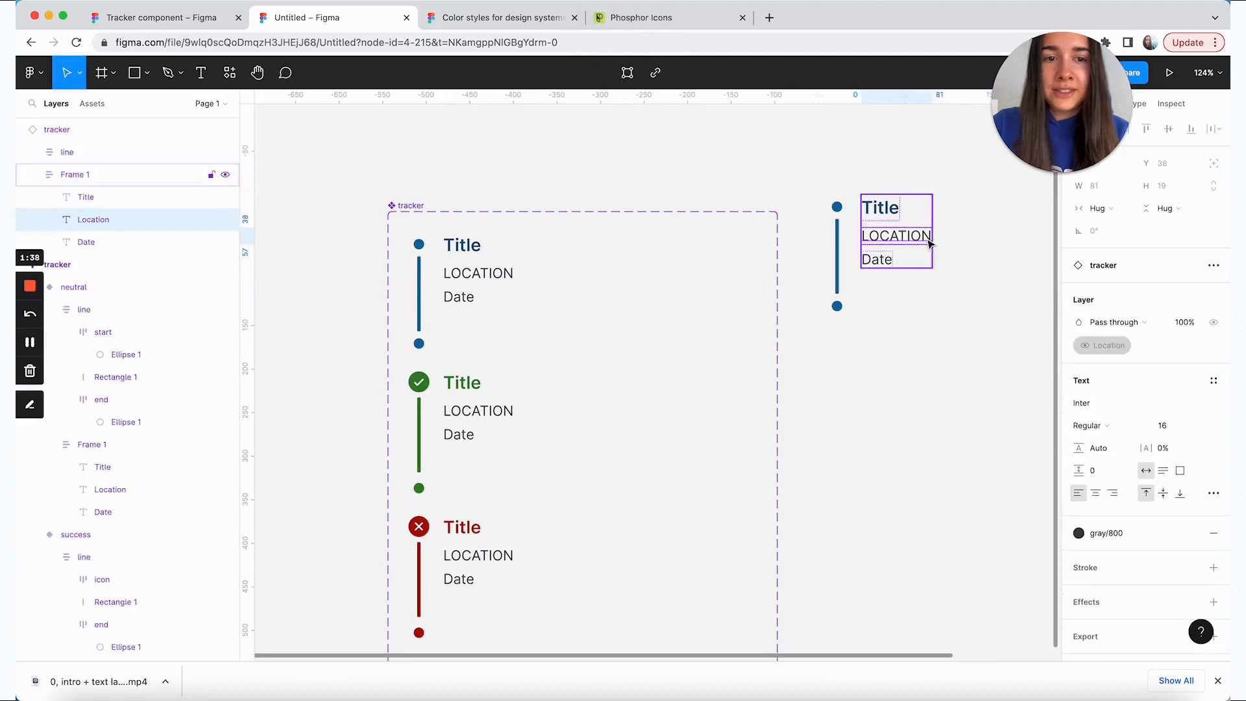
double_click(929, 243)
key("super+c")
key("Right")
scroll(918, 243, "right", 5)
key("super+v")
key("super+v")
key("super+v")
key("super+v")
key("super+v")
key("super+v")
key("super+v")
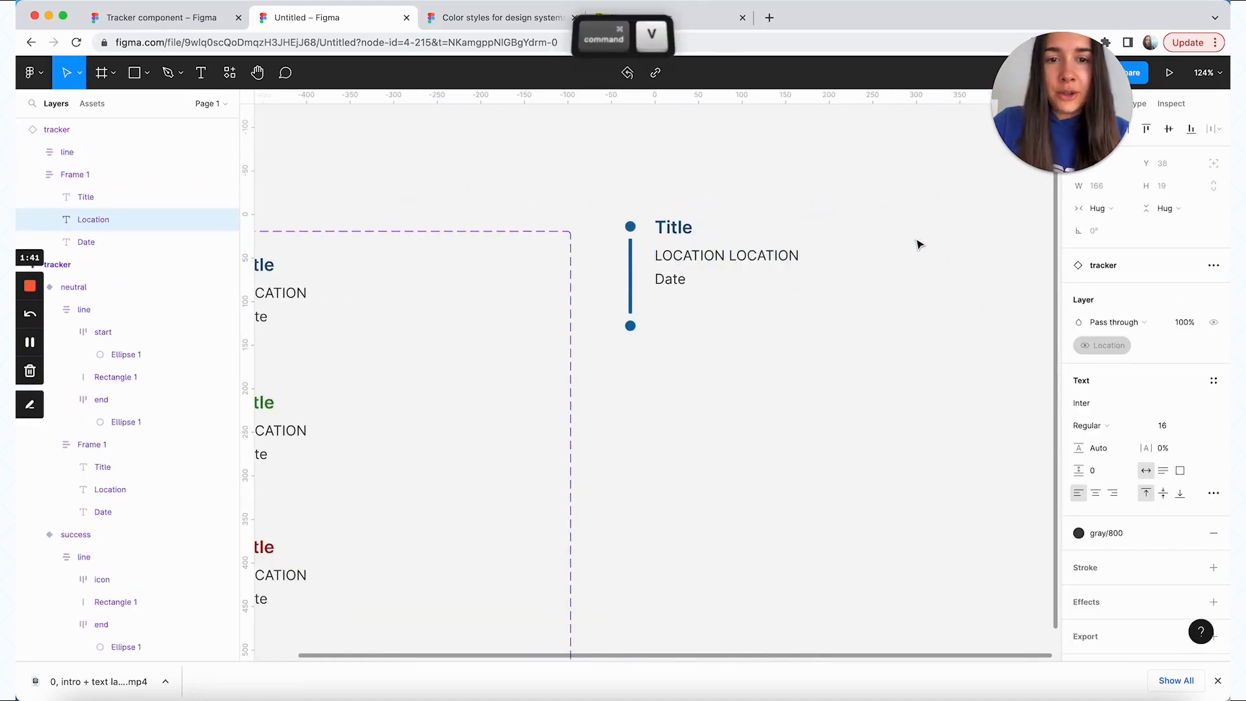
scroll(918, 244, "up", 1)
scroll(871, 209, "right", 4)
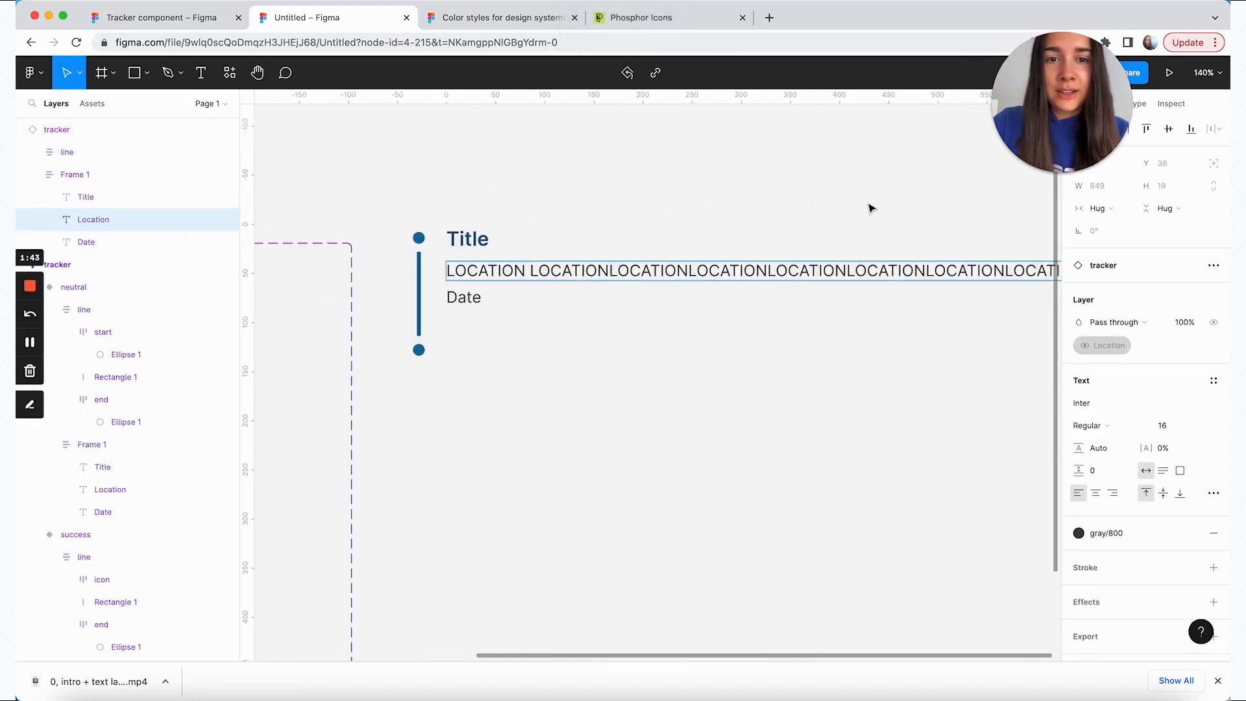
left_click(533, 211)
Set the width of the Frame 1 text frames in all three variants to Fill container
left_click(781, 294)
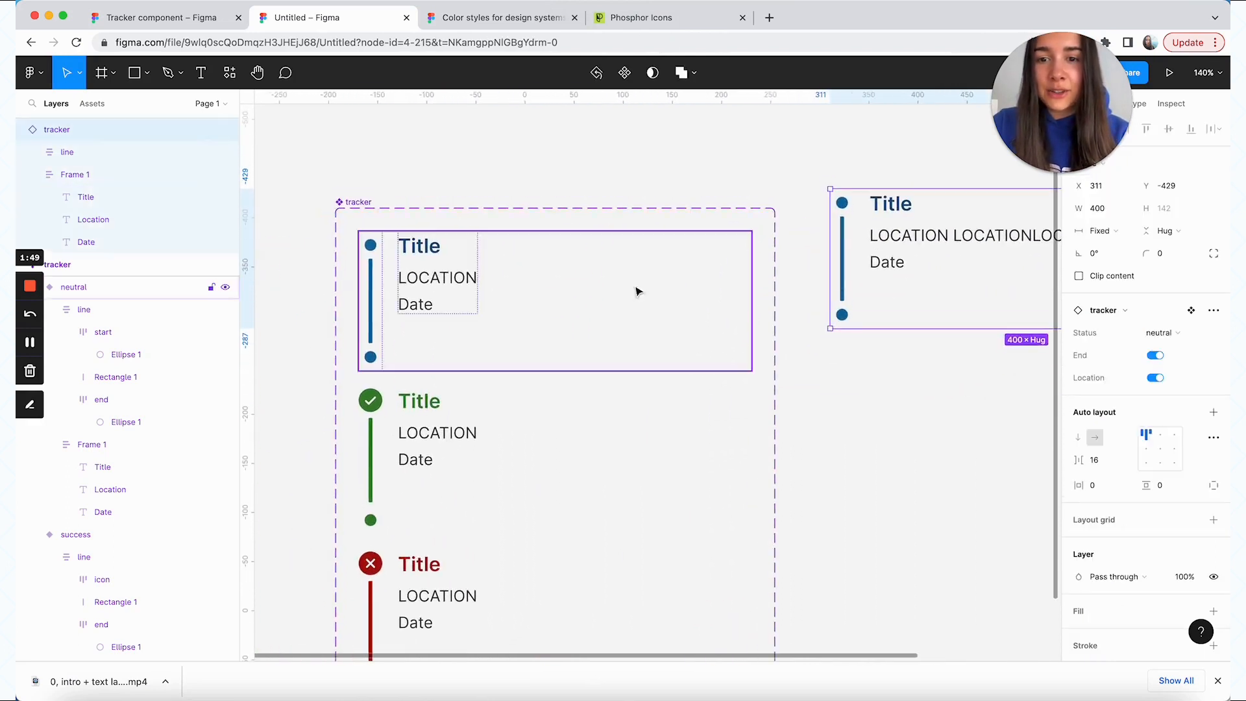
left_click(437, 271)
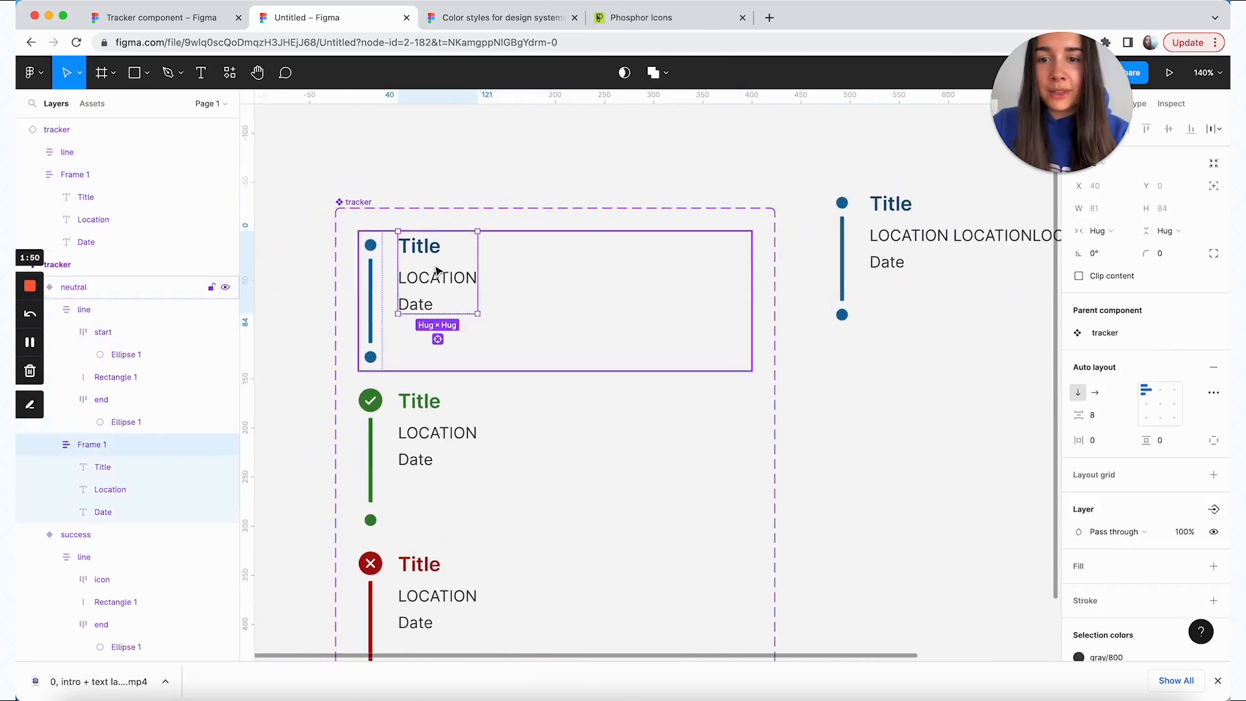
left_click(438, 340)
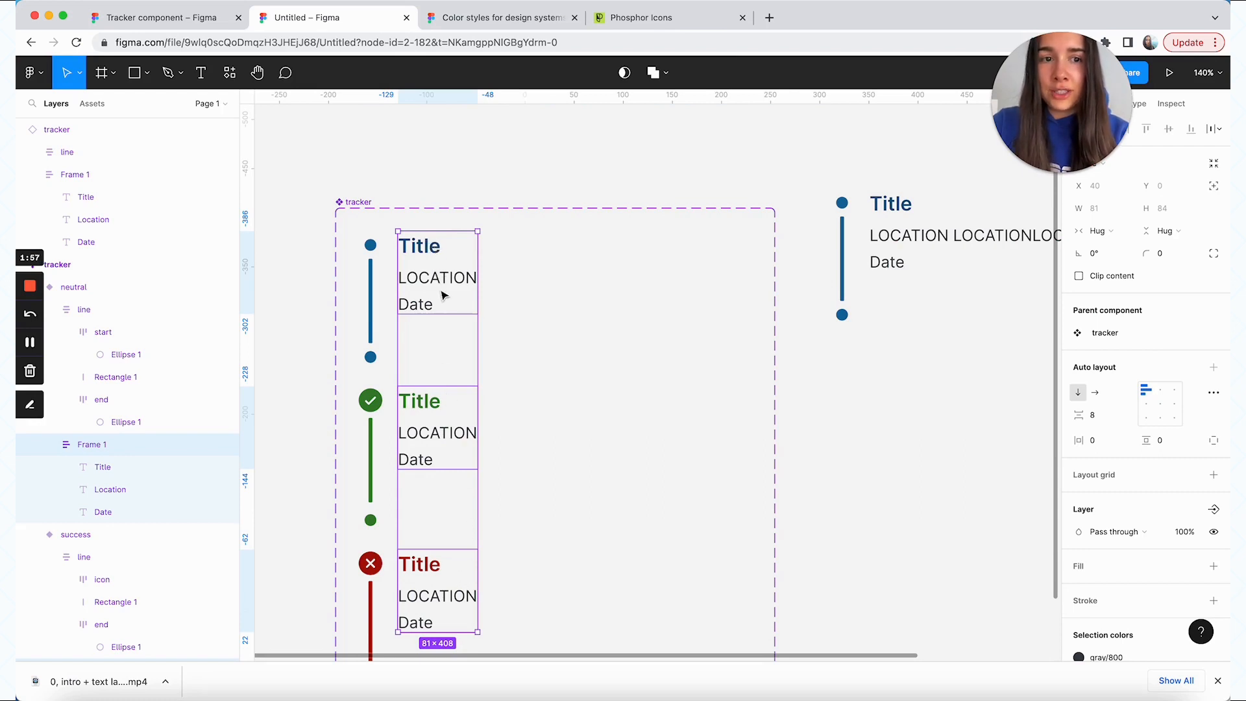
left_click(1101, 231)
left_click(1111, 251)
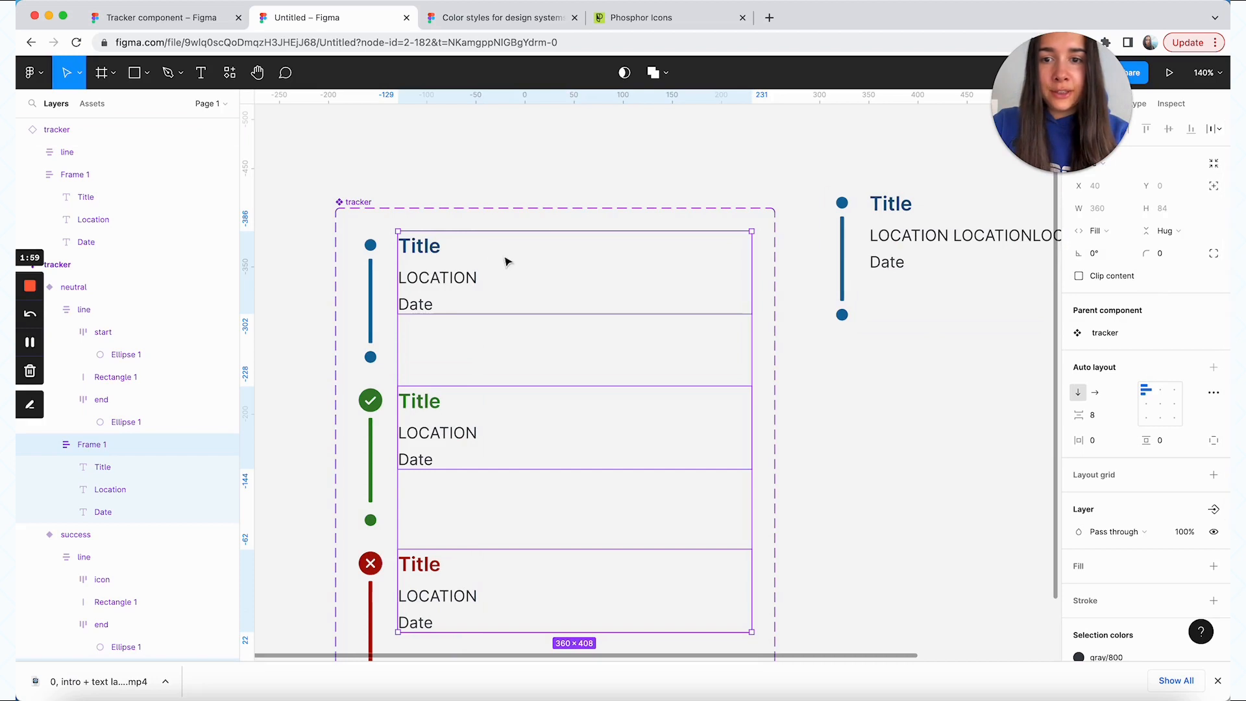
Set the width of the Title texts in all three variants to Fill container
left_click(422, 247)
key("super+alt+a")
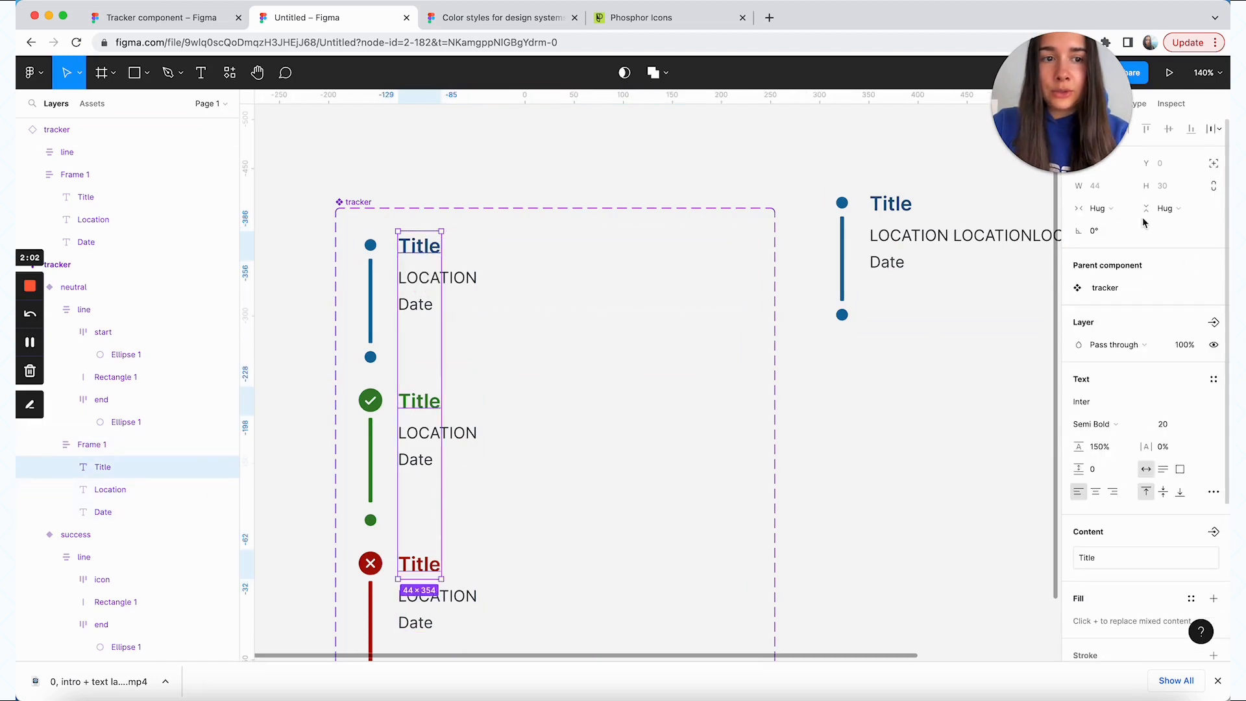
left_click(1102, 208)
left_click(1144, 222)
Set the width of the Location texts in all three variants to Fill container
left_click(452, 279)
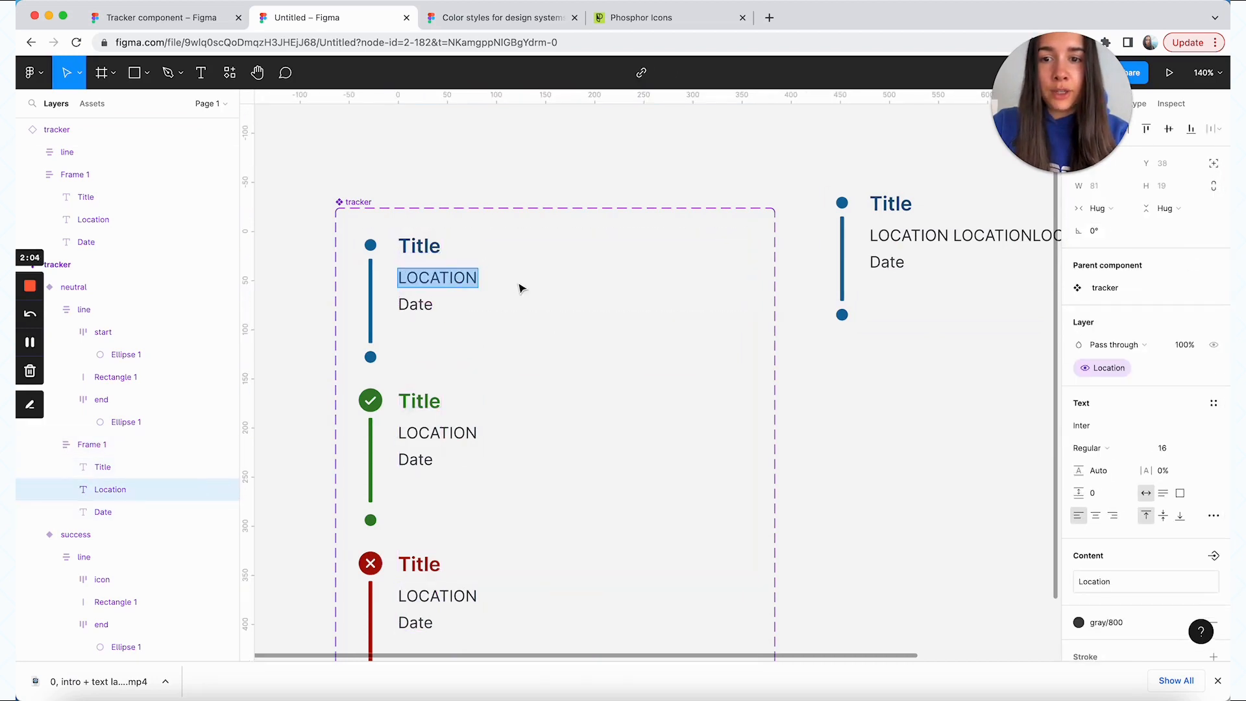
key("super+alt+a")
left_click(1102, 209)
left_click(1125, 222)
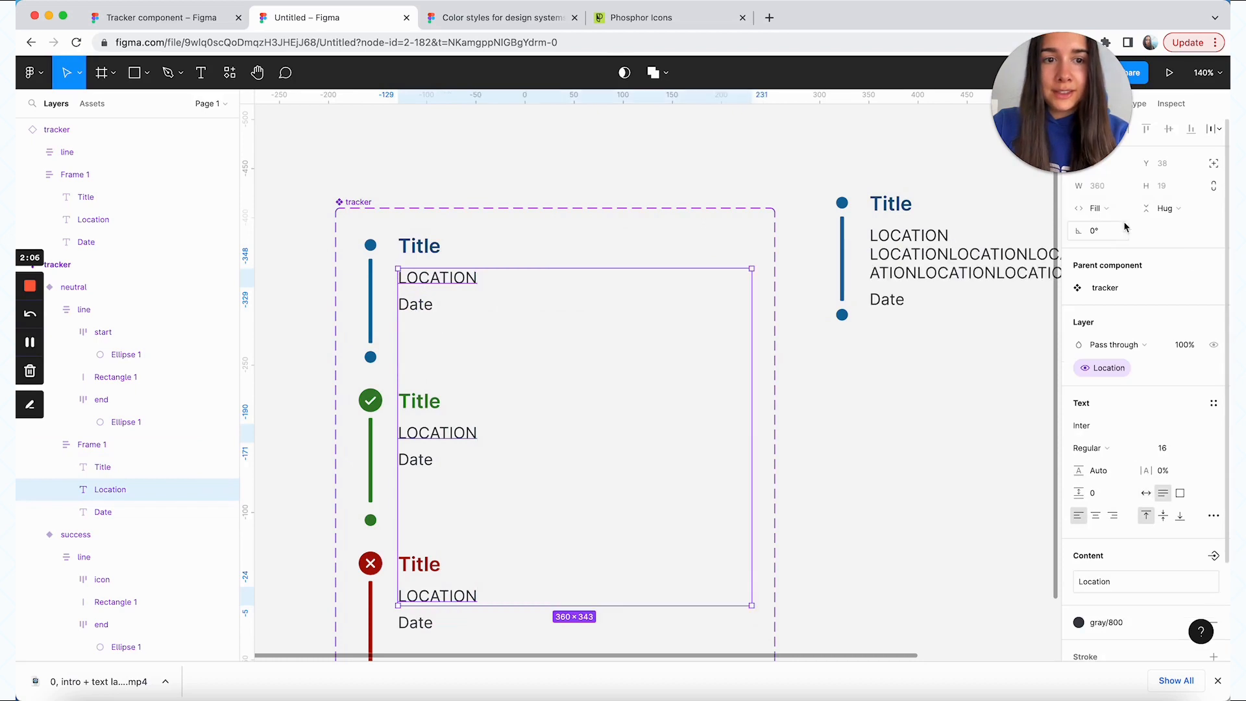
Set the width of the Date texts in all three variants to Fill container
left_click(421, 459)
key("super+alt+a")
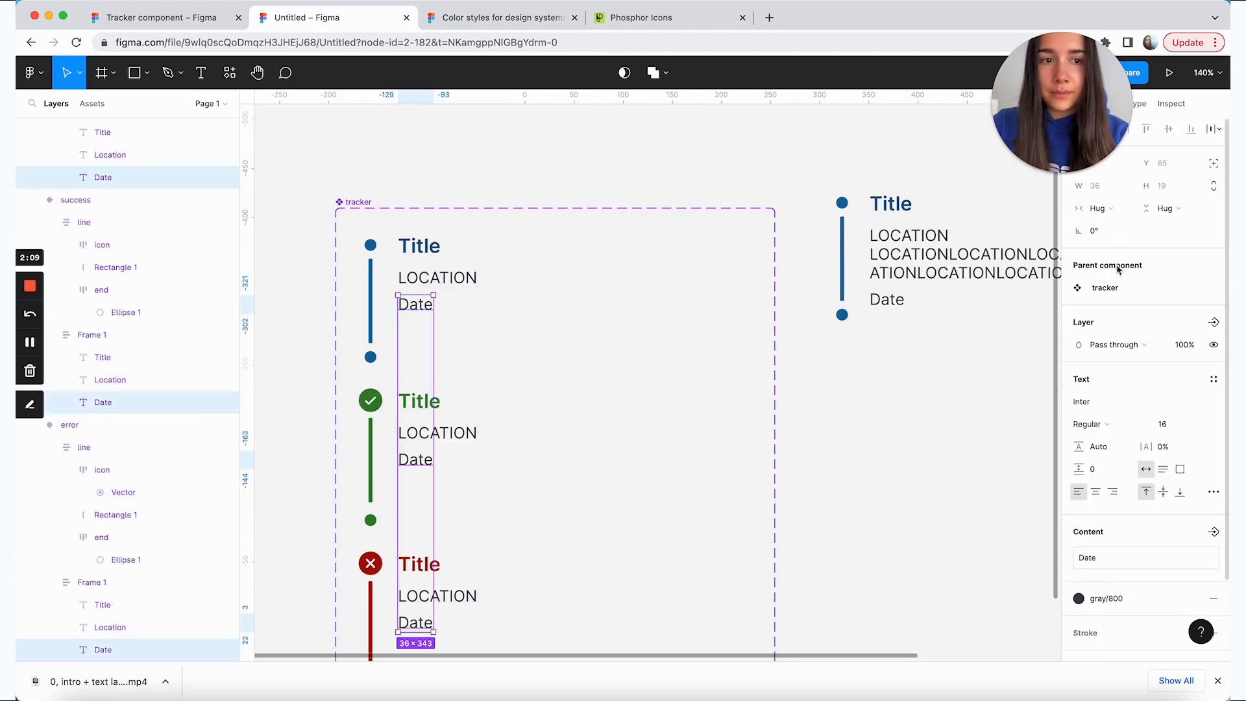
left_click(1101, 209)
left_click(1123, 223)
left_click(980, 379)
Insert a space within the instance's long location text and paste many more copies of LOCATION at its end
scroll(976, 382, "right", 5)
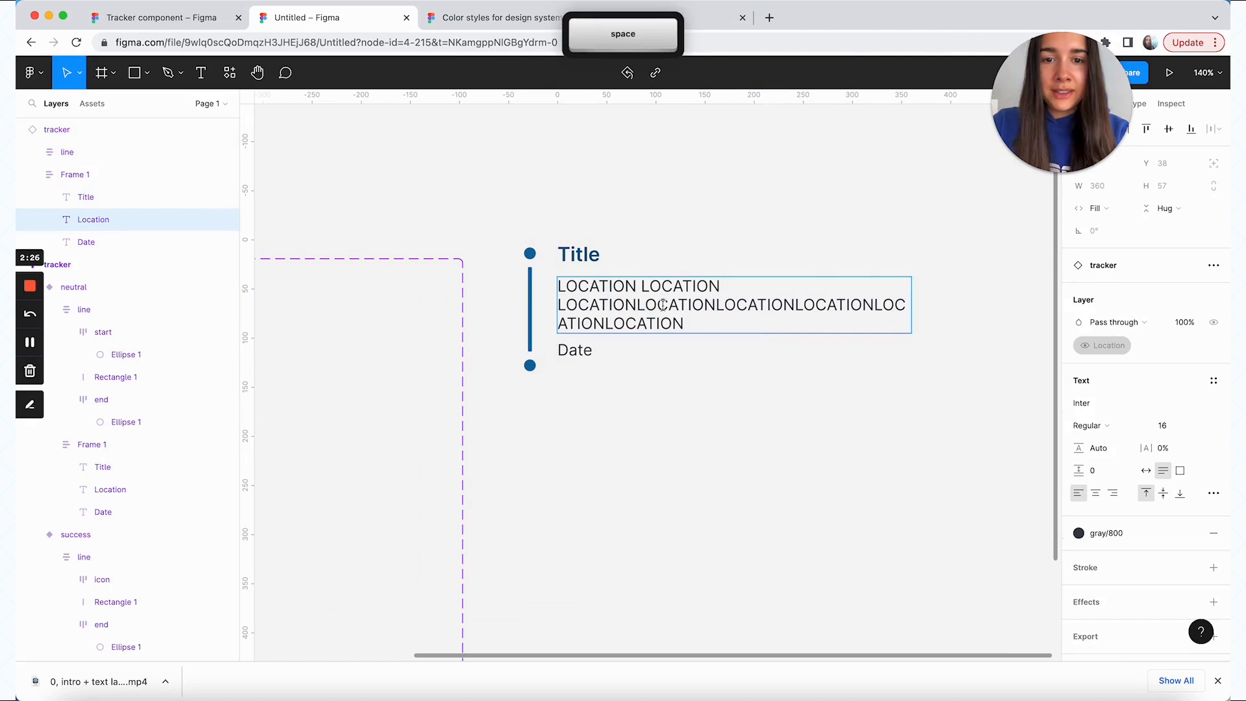
key("Escape")
double_click(698, 328)
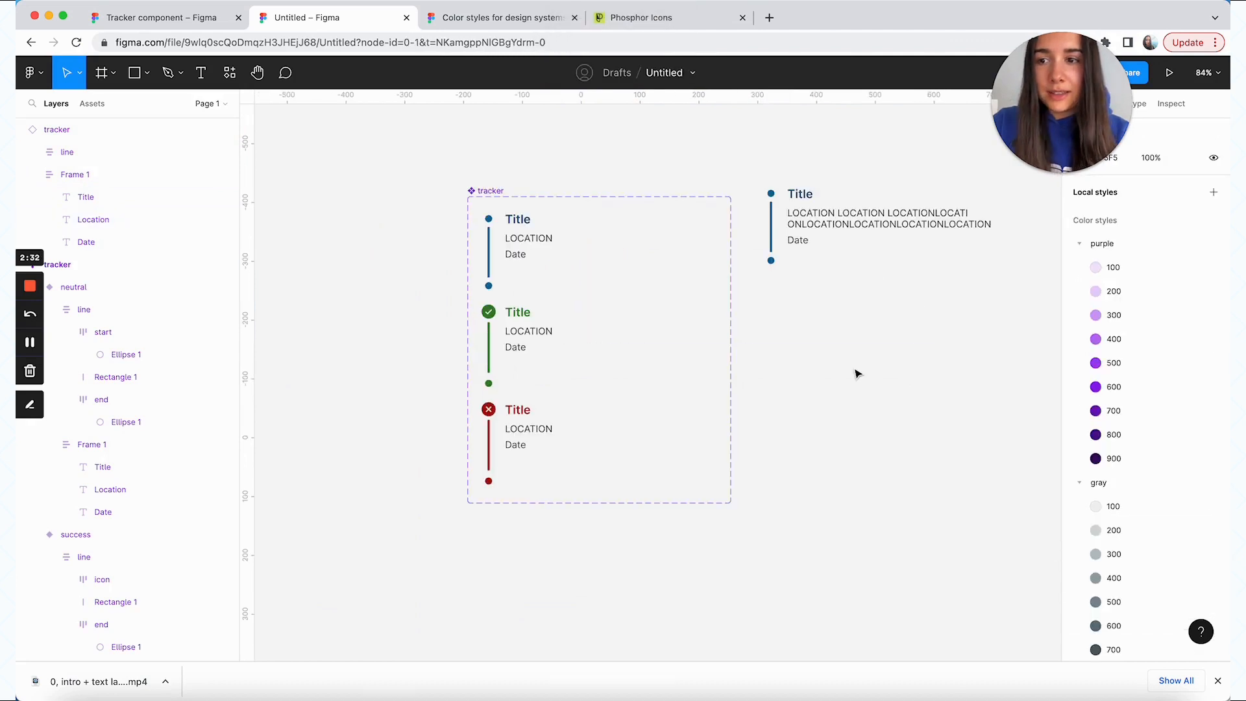
left_click(861, 246)
double_click(845, 233)
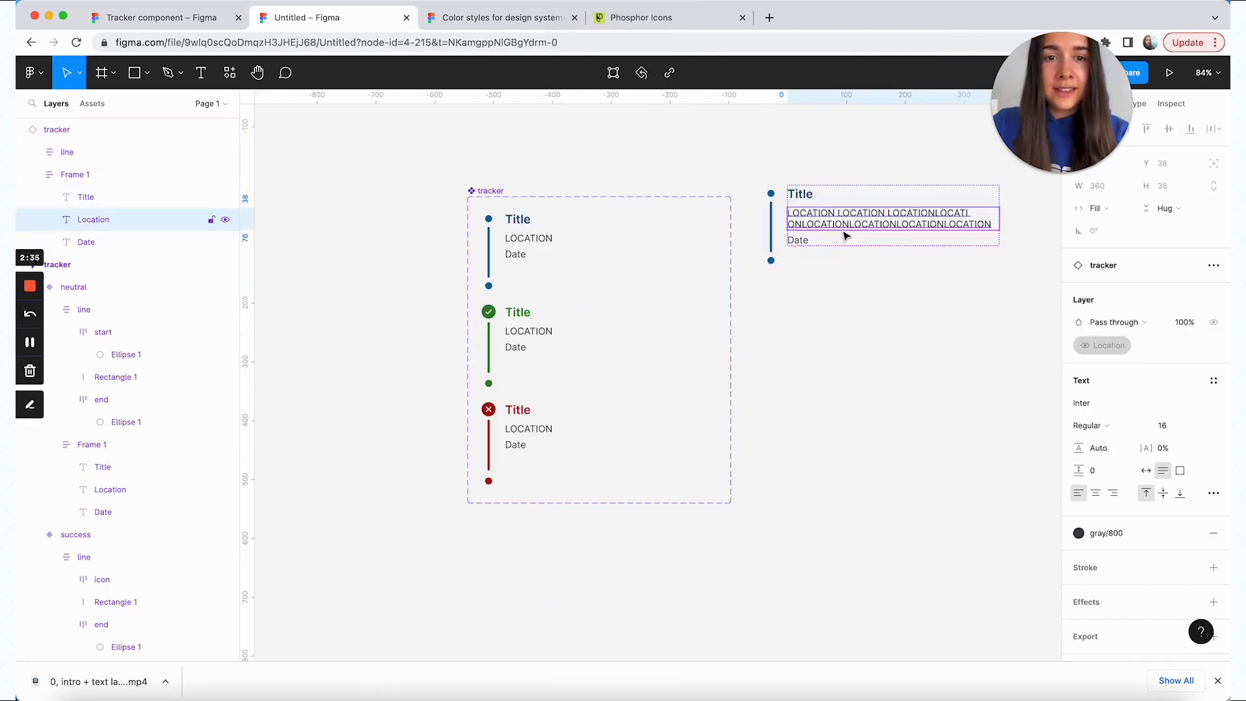
double_click(845, 237)
key("Right")
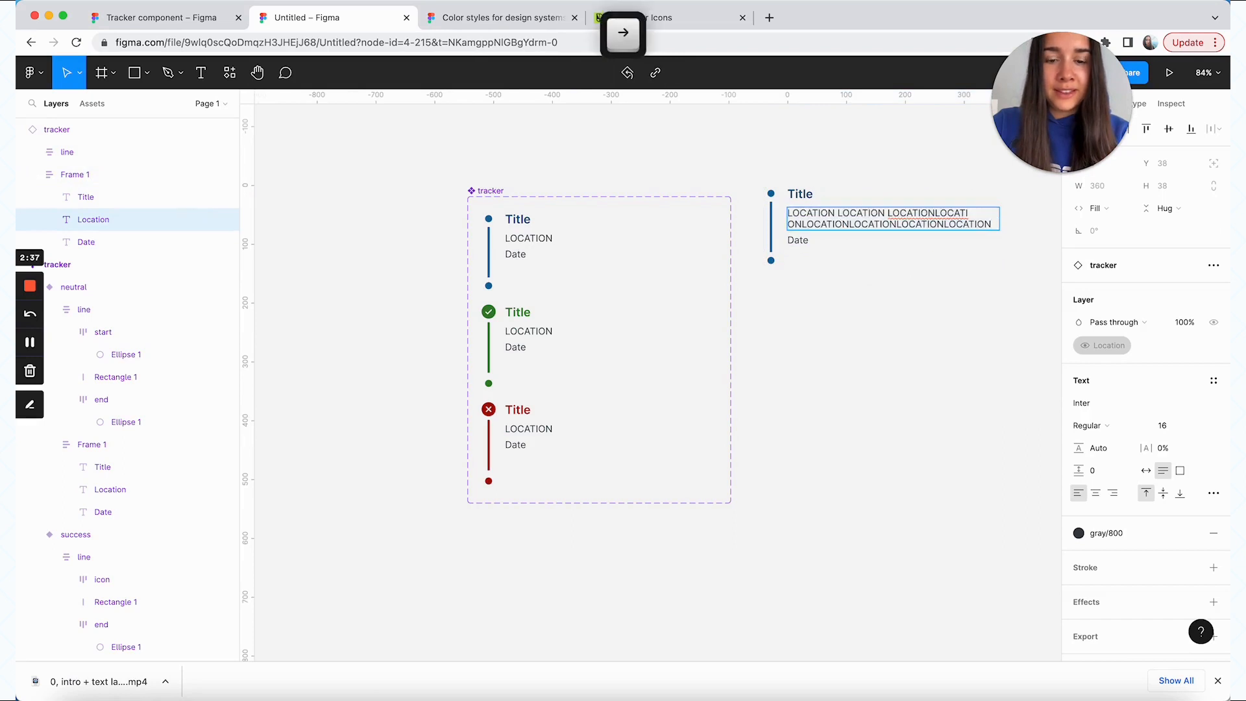
key("super+v")
key("super+v")
key("super+v")
key("super+v")
key("super+v")
key("super+v")
key("super+v")
key("super+v")
key("super+v")
key("super+v")
key("super+v")
key("super+v")
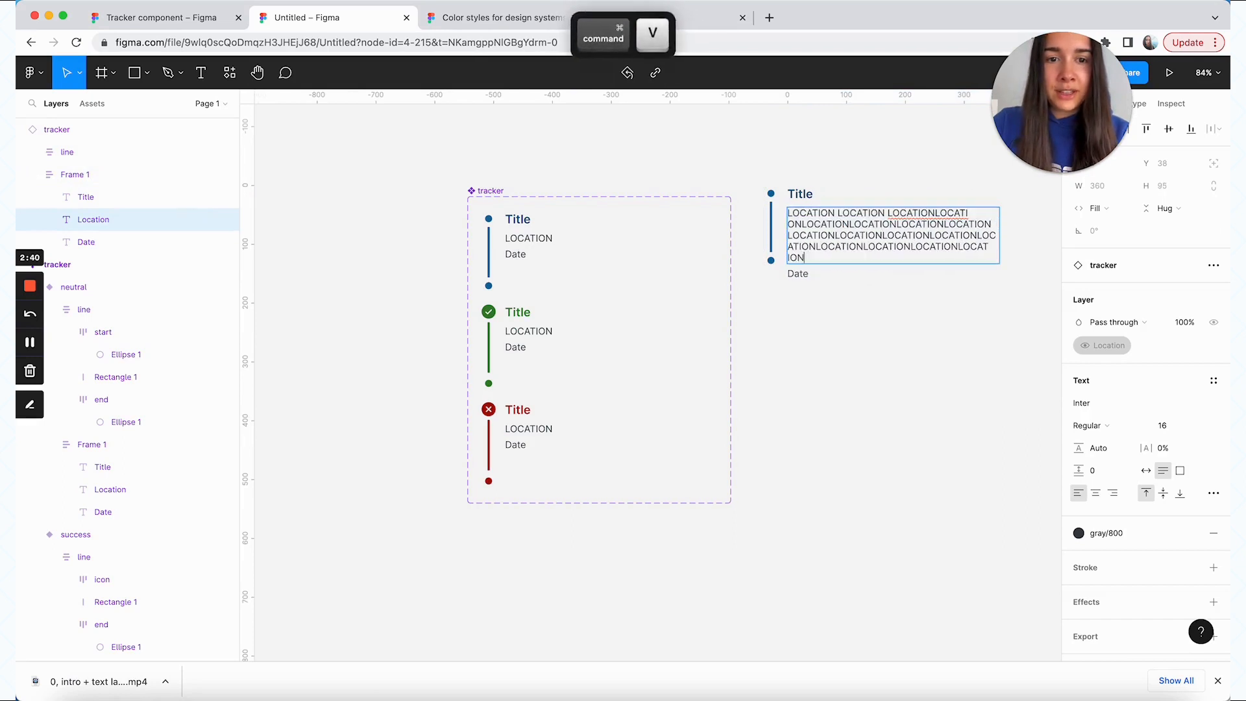
key("super+v")
key("super+v")
key("Escape")
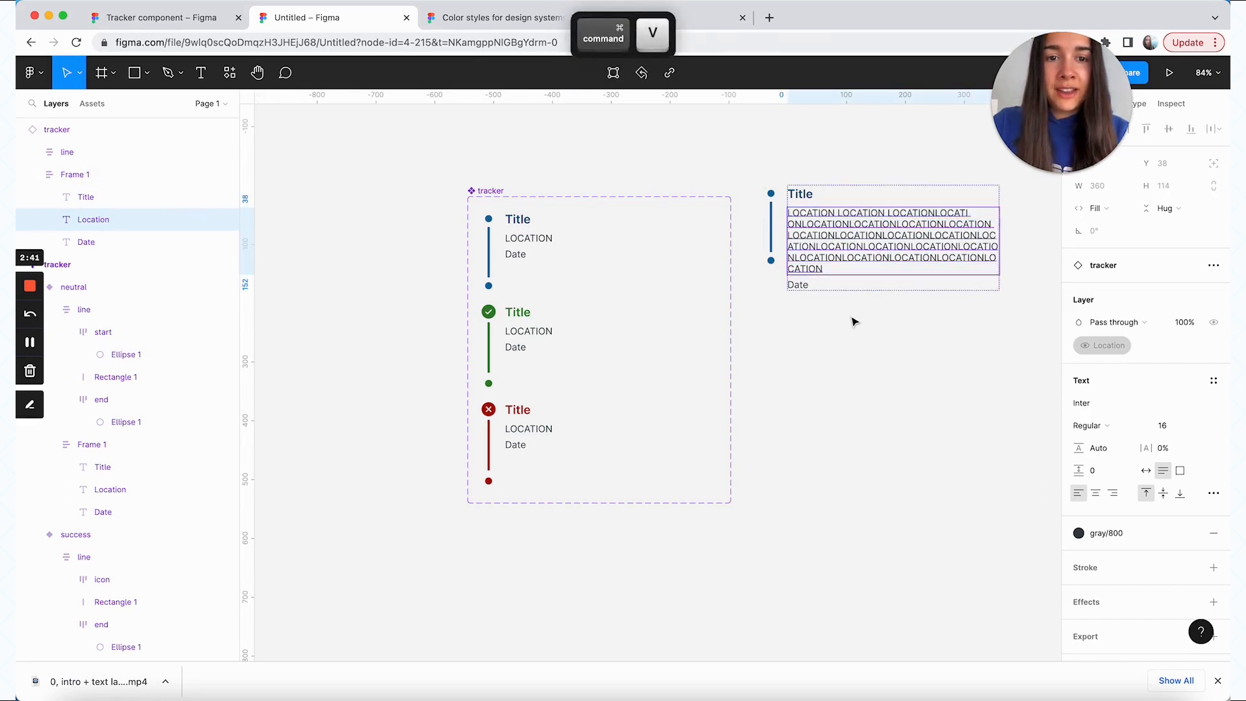
Set the height of the Rectangle 1 connector lines in all three variants to Fill container
left_click(773, 200)
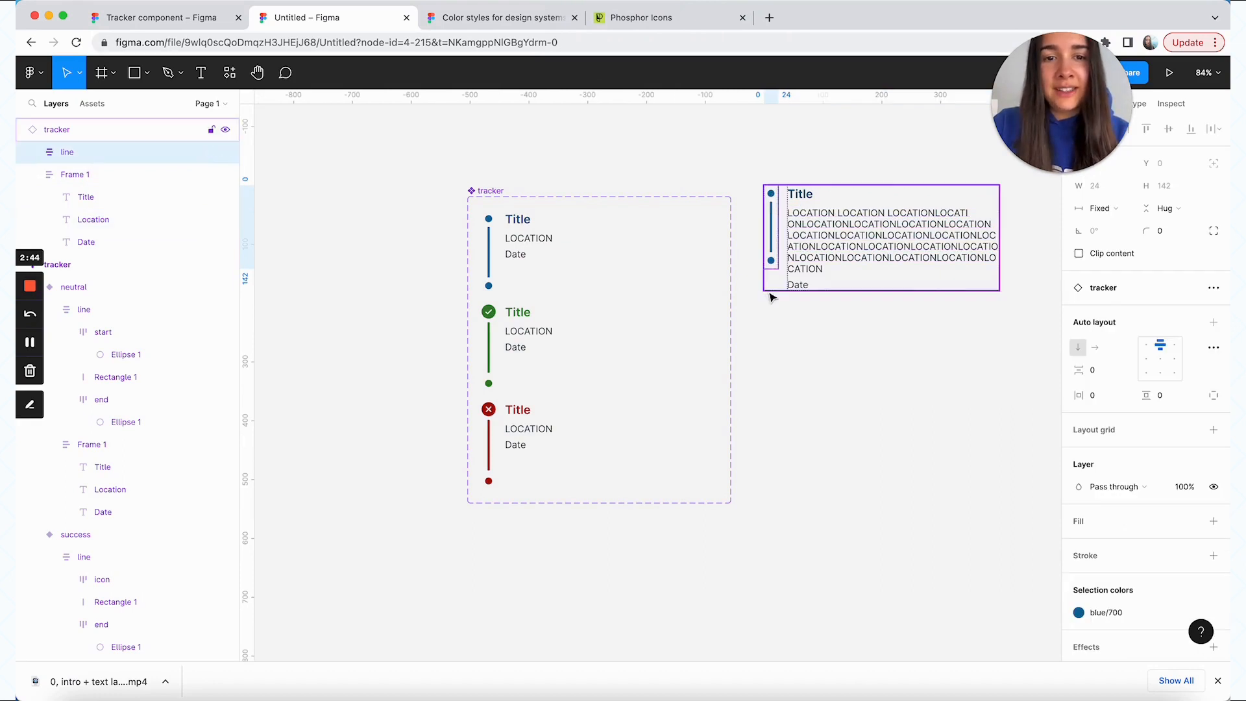
left_click(777, 249)
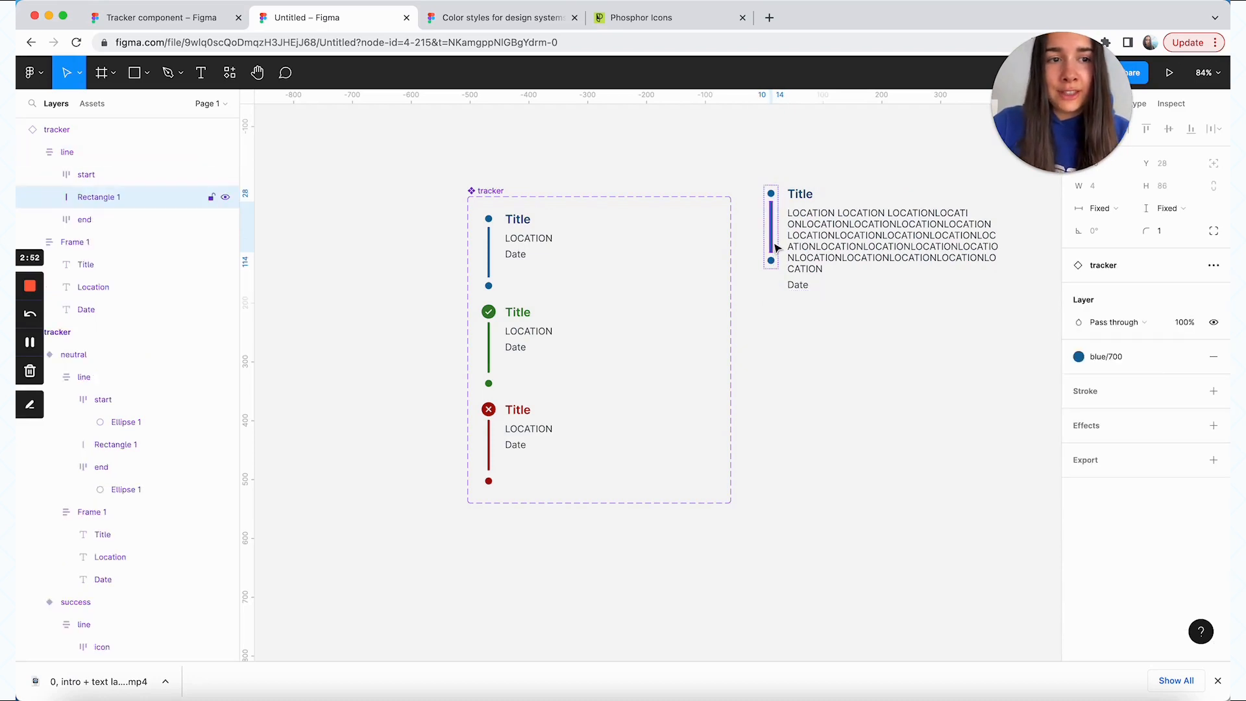
left_click(492, 256)
double_click(492, 255)
double_click(491, 256)
key("alt+super+a")
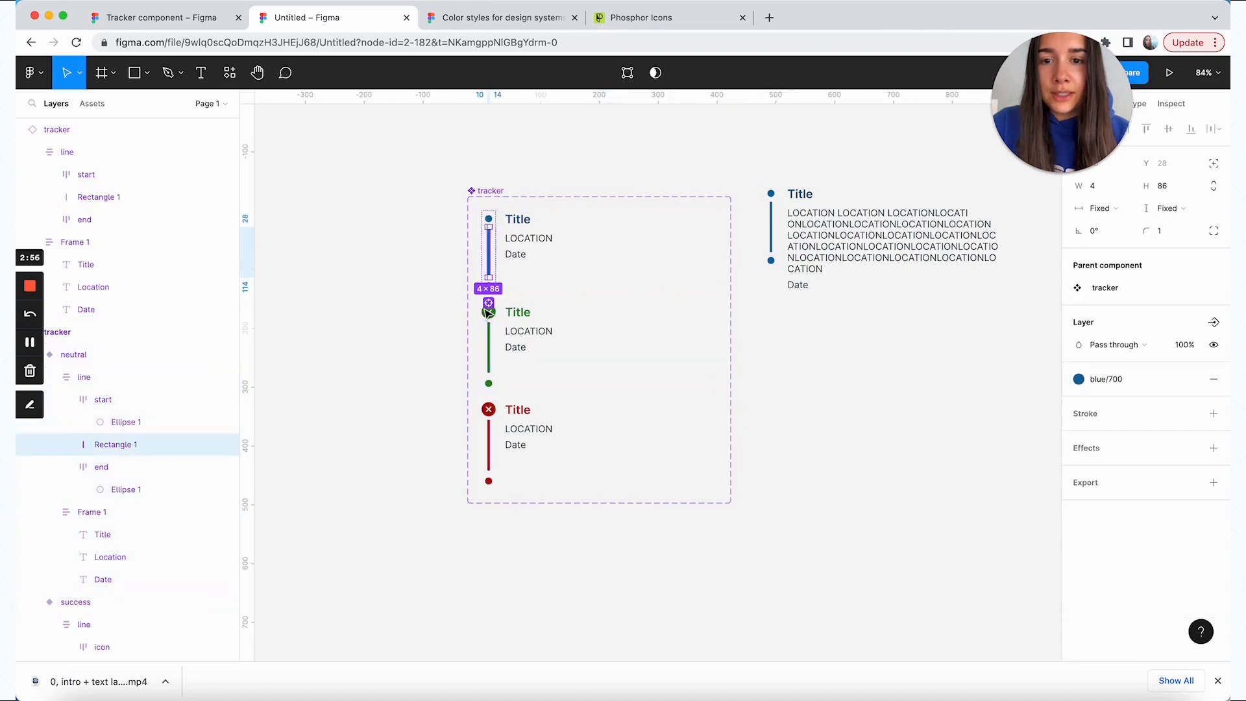
left_click(1167, 209)
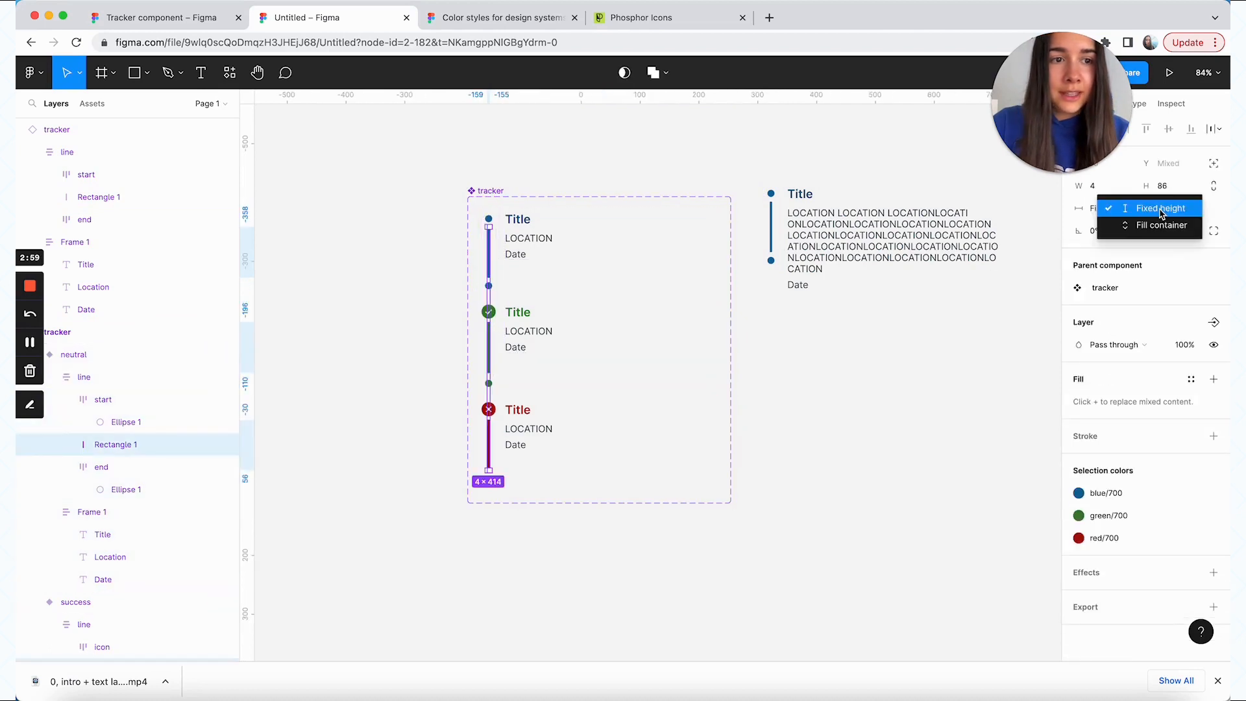
left_click(1158, 224)
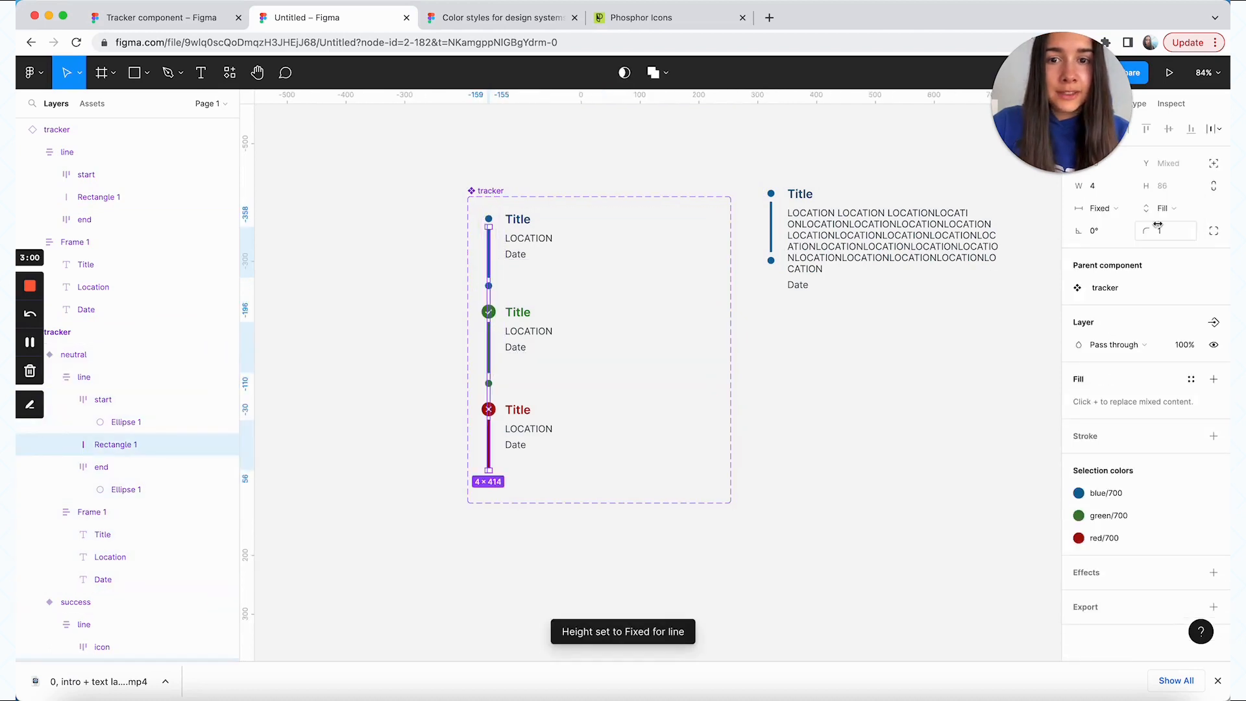
left_click(934, 423)
Set the height of the line frames in all three tracker variants to Fill container
left_click(491, 255)
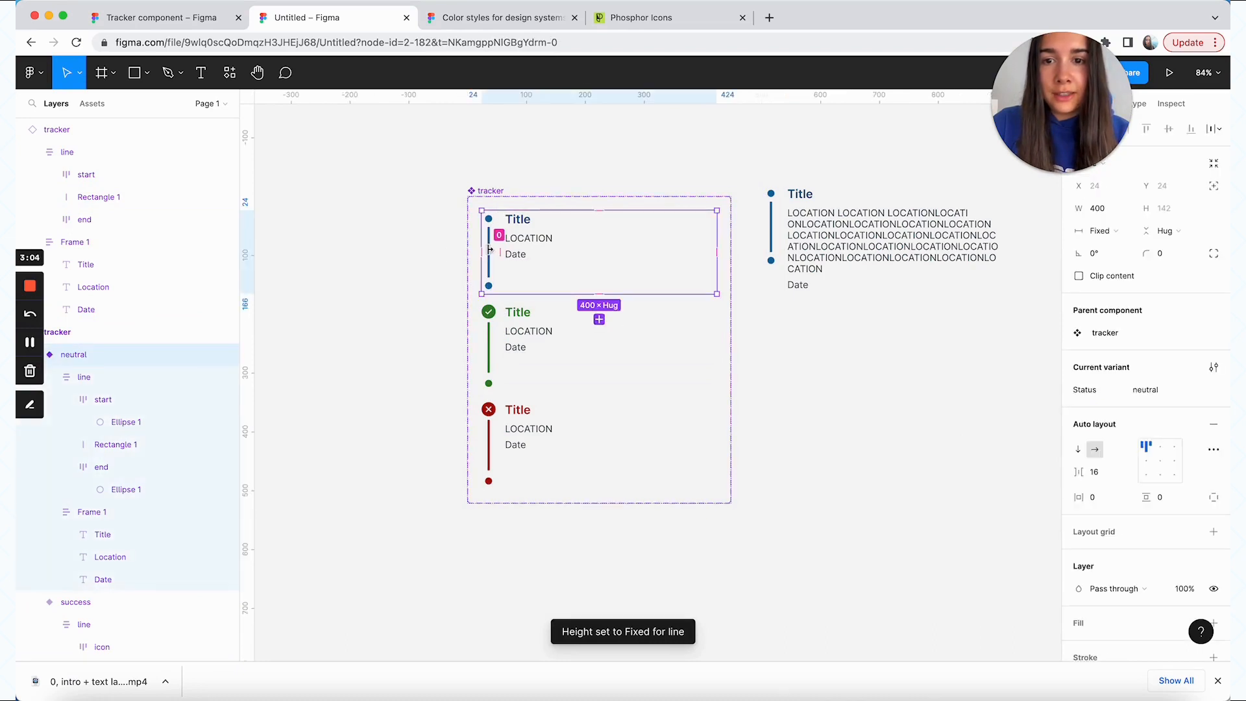
double_click(492, 252)
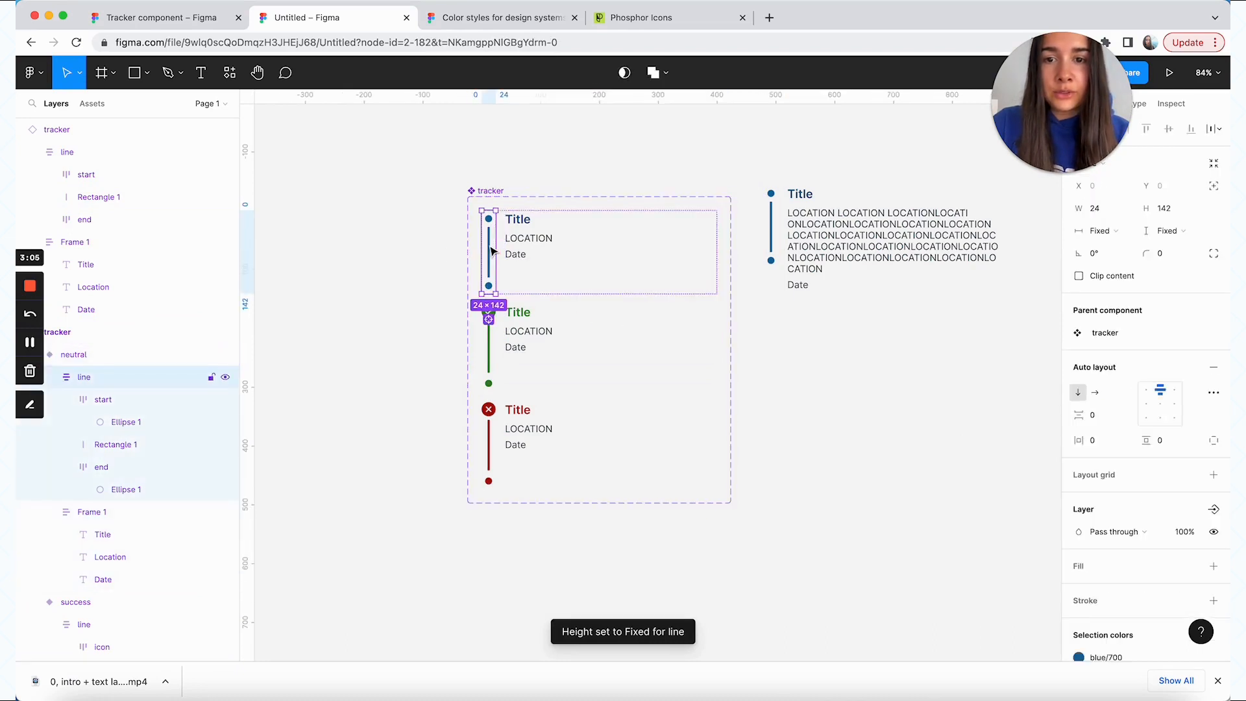
left_click(489, 319)
left_click(1169, 231)
left_click(1162, 245)
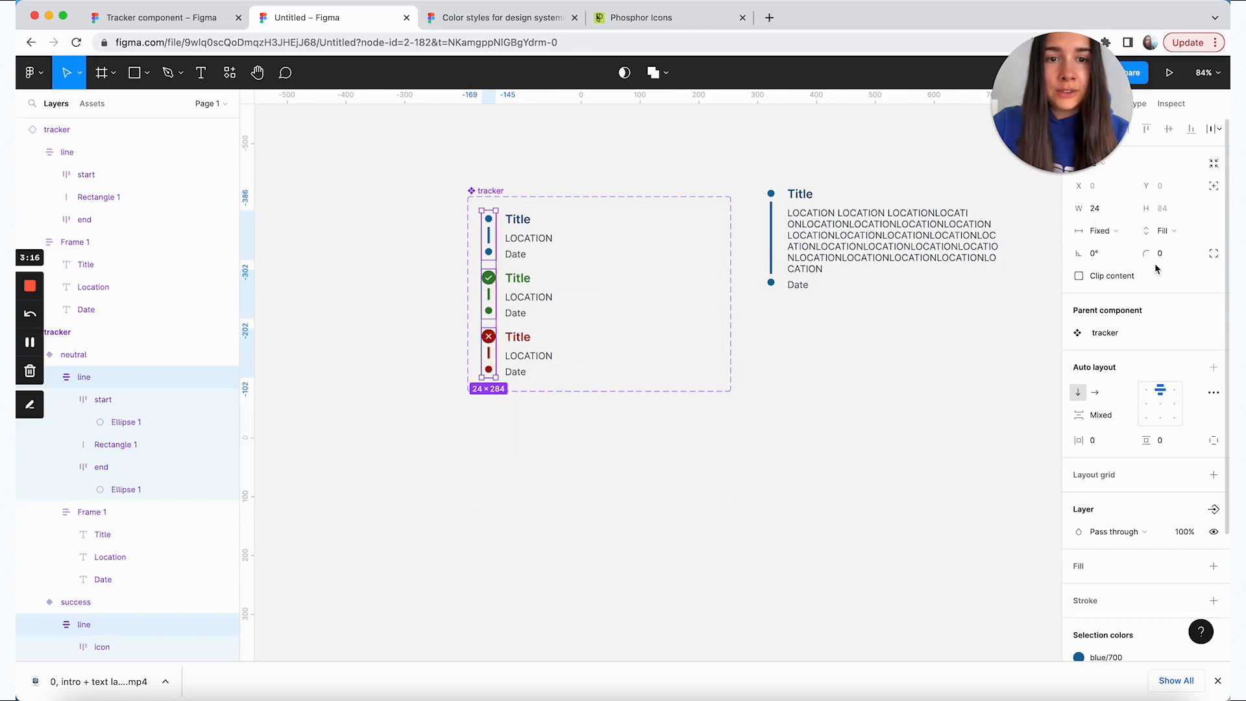
left_click(974, 321)
left_click(823, 250)
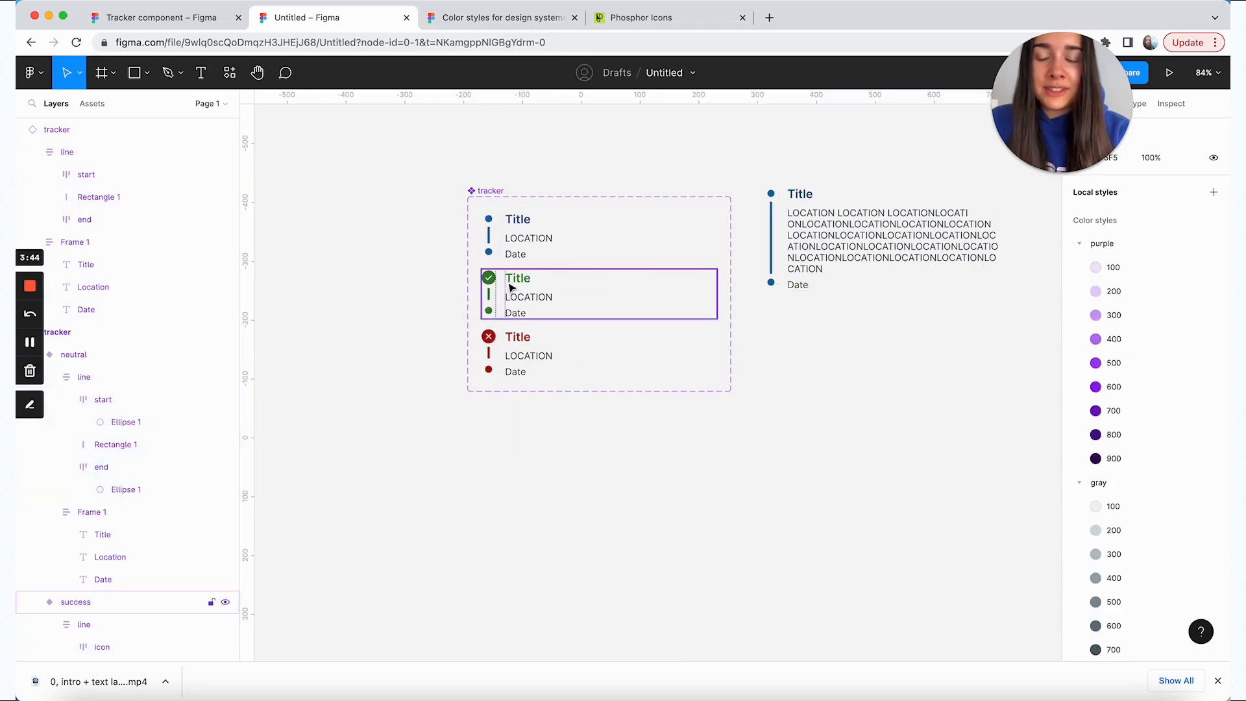
Set the vertical padding of the text frames (Frame 1) in all three variants to 0 at the top and 48 at the bottom
double_click(534, 314)
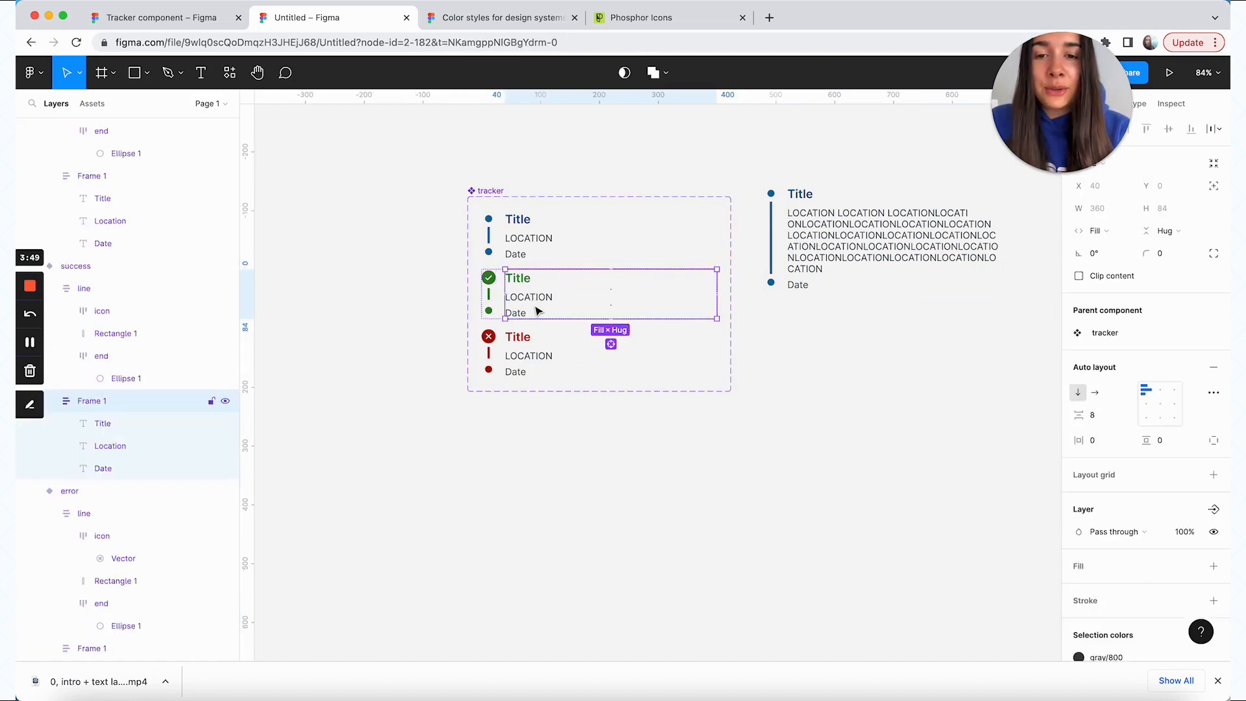
left_click(520, 243, "shift")
left_click(614, 349, "shift")
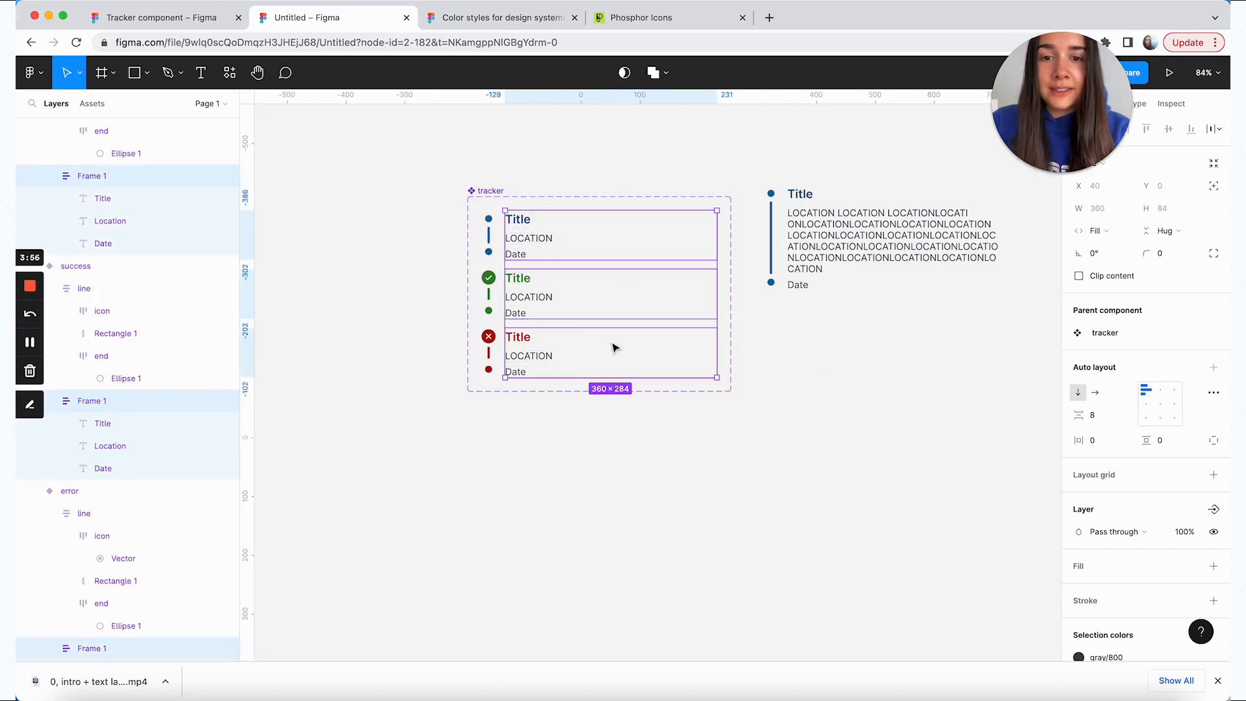
left_click(1180, 444)
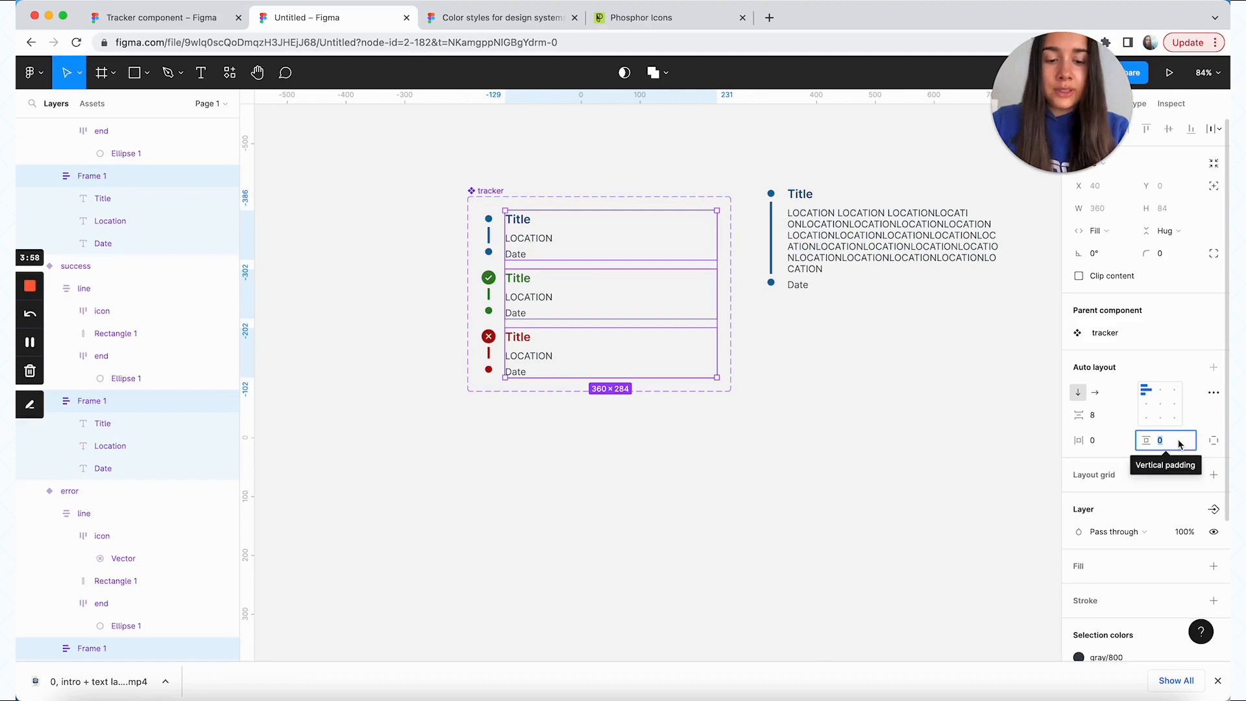
type("0, 48")
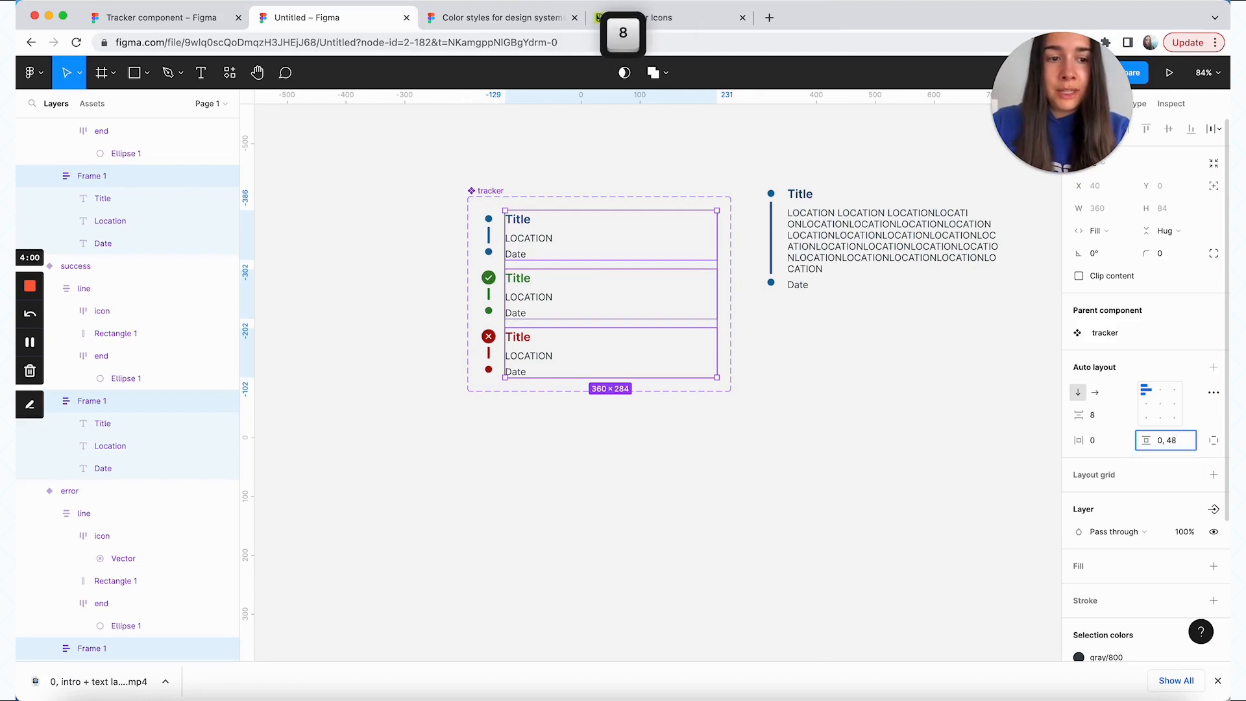
key("Return")
left_click(936, 549)
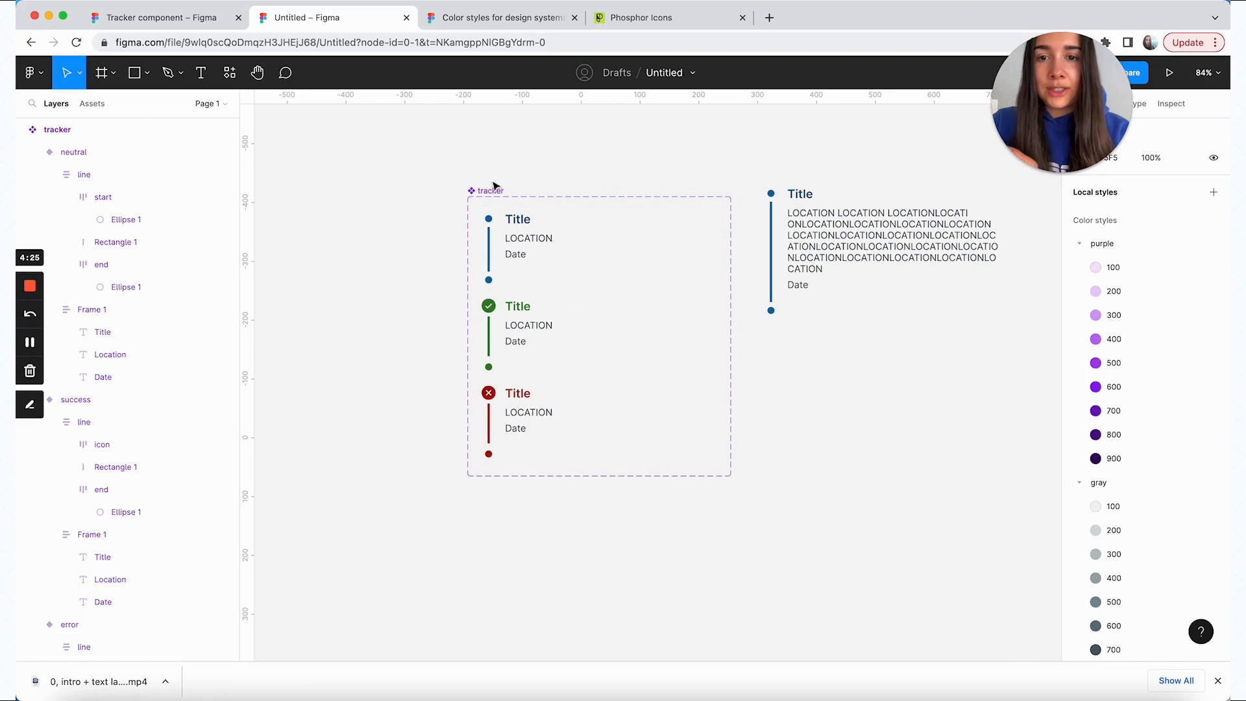
Set the default value of the tracker component's End property to False and move the Location property above End
left_click(493, 190)
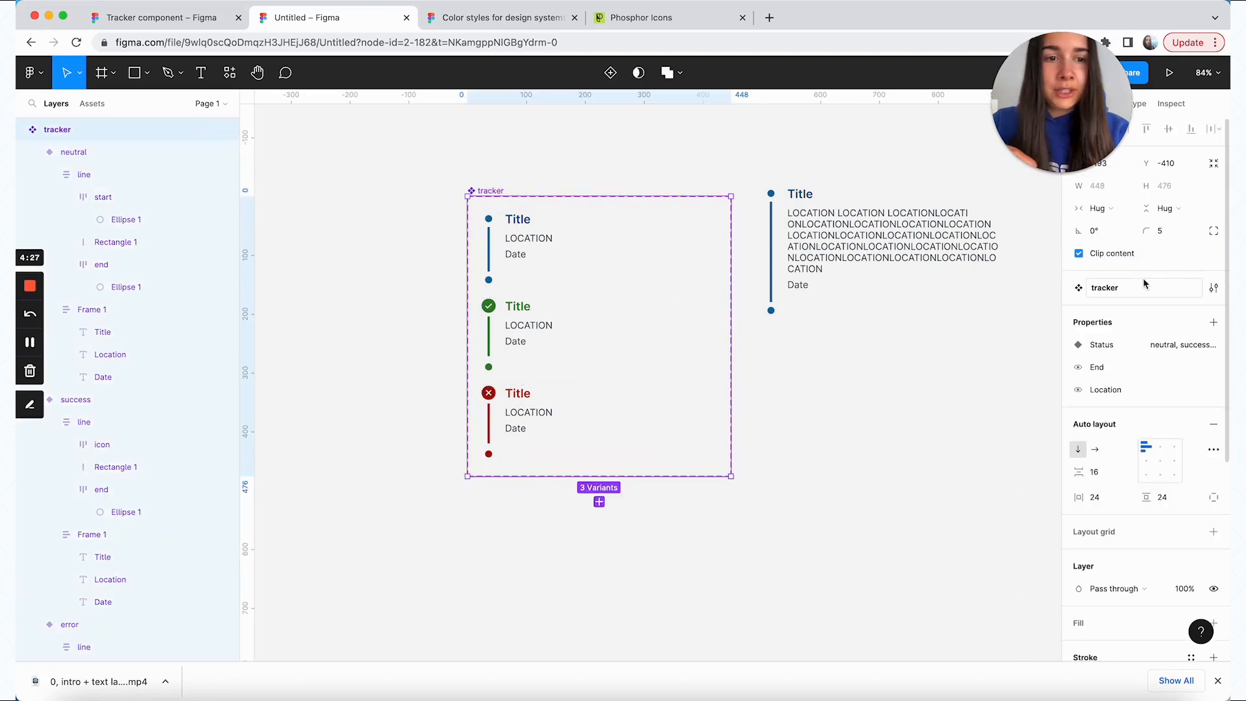
left_click(1191, 368)
left_click(991, 437)
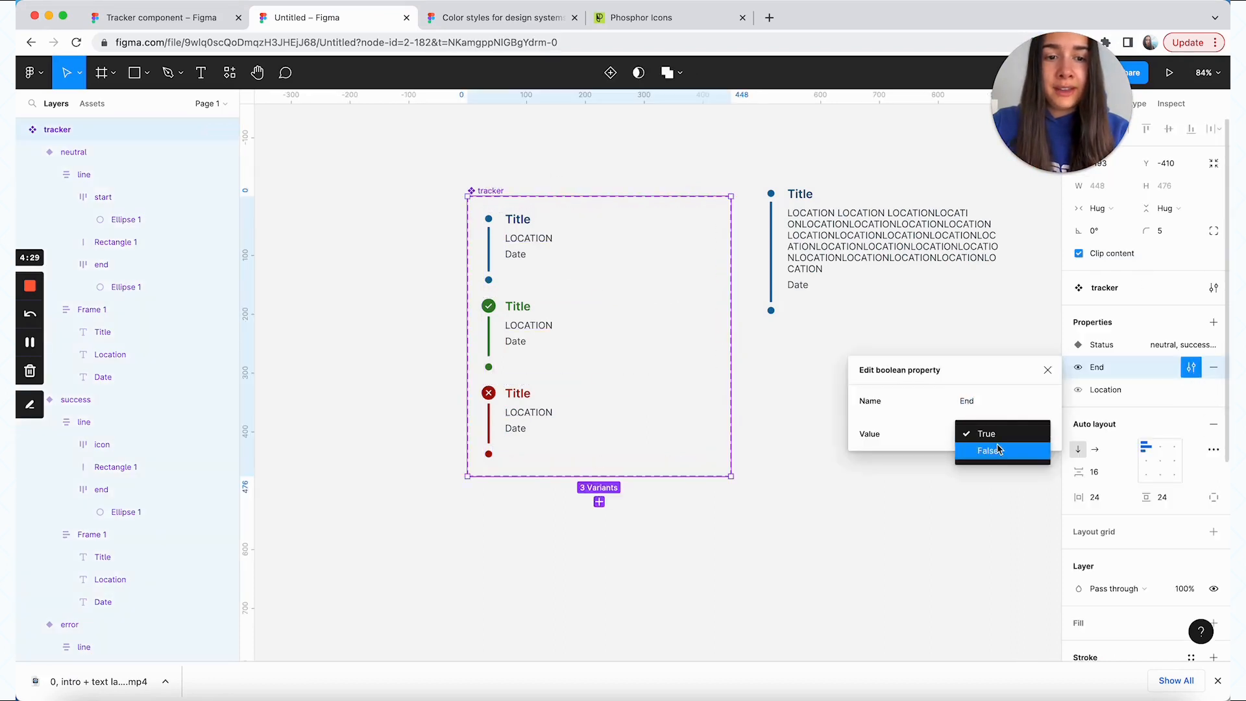
left_click(999, 452)
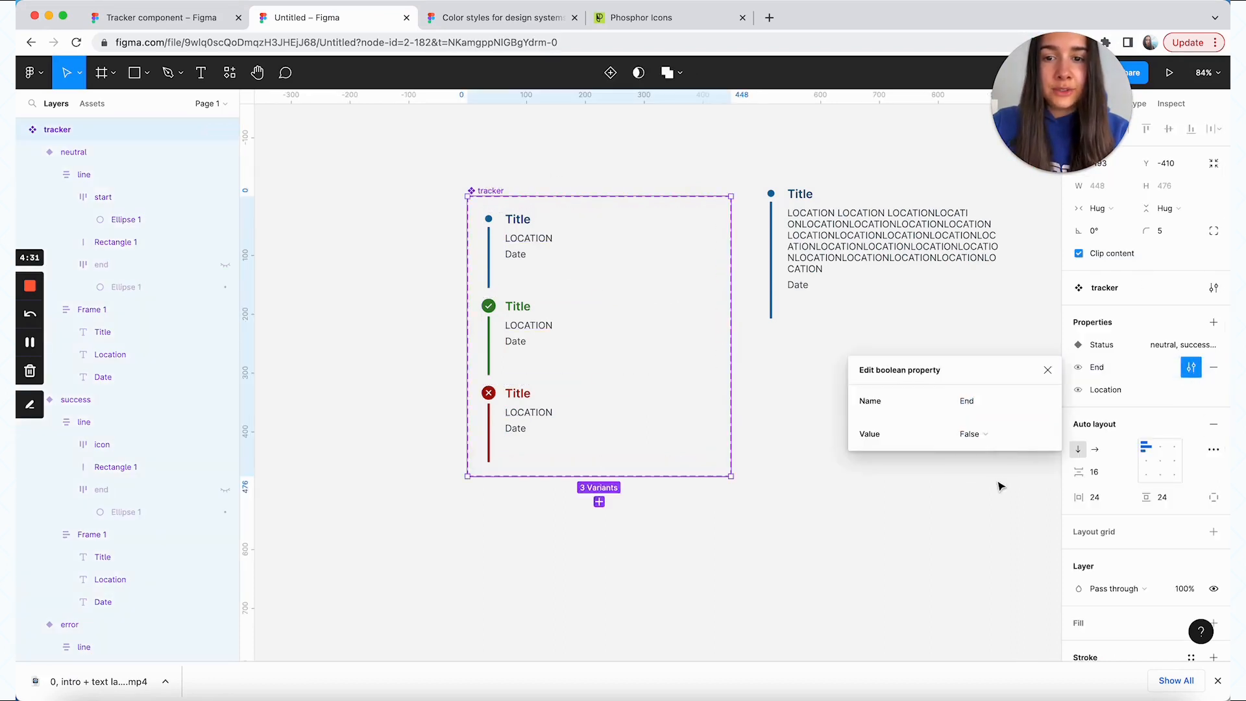
left_click(1002, 487)
left_click(494, 192)
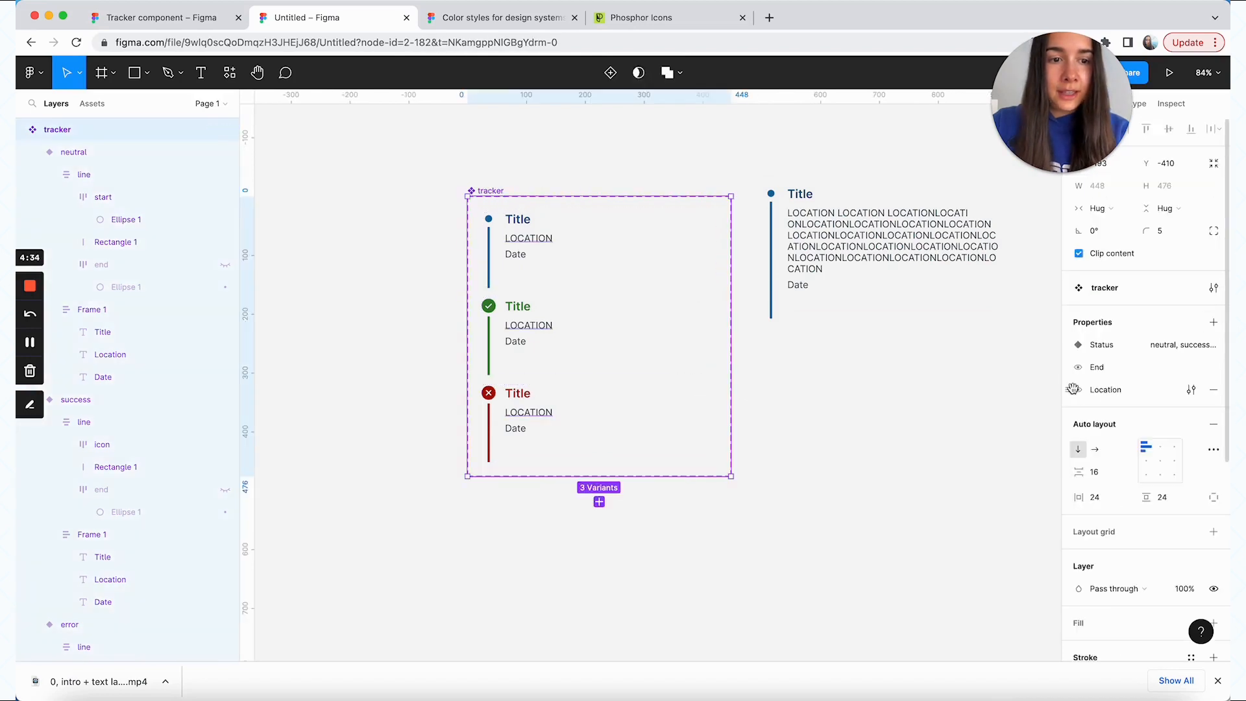
left_click_drag(1072, 390, 1072, 362)
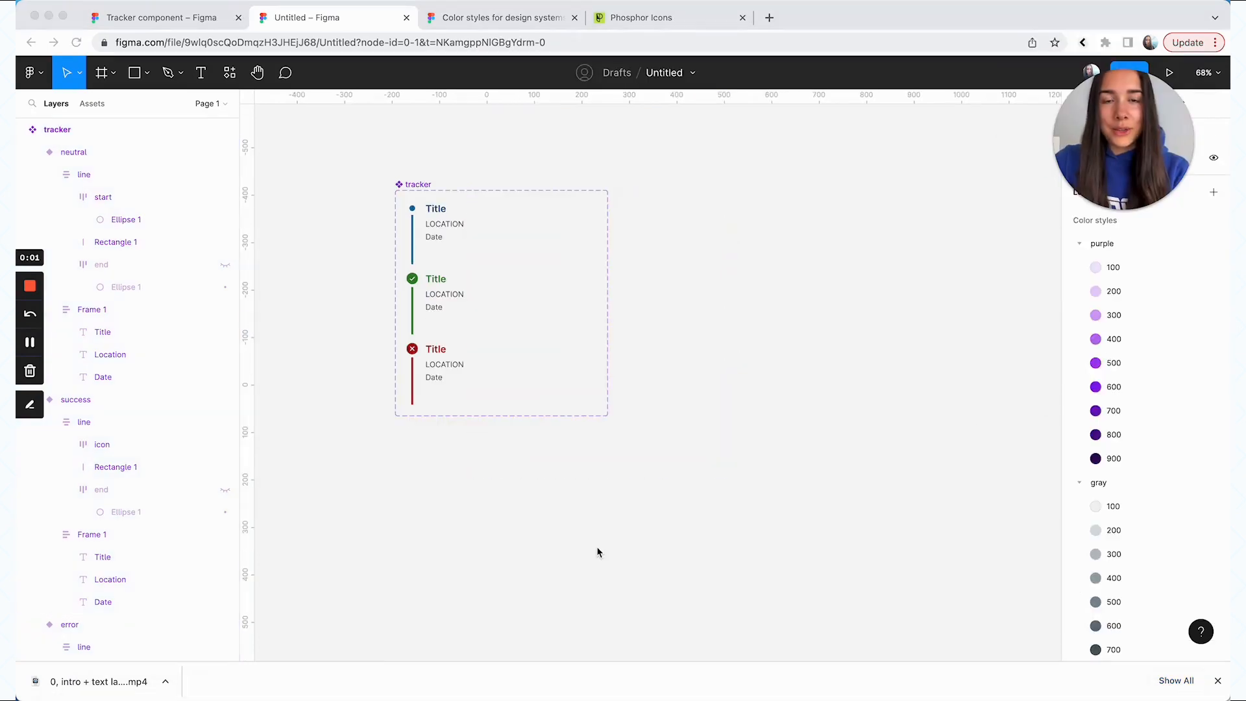
Copy the example frame from the Tracker component file into the Untitled file and place it to the right of the tracker component
left_click(127, 18)
key("super+c")
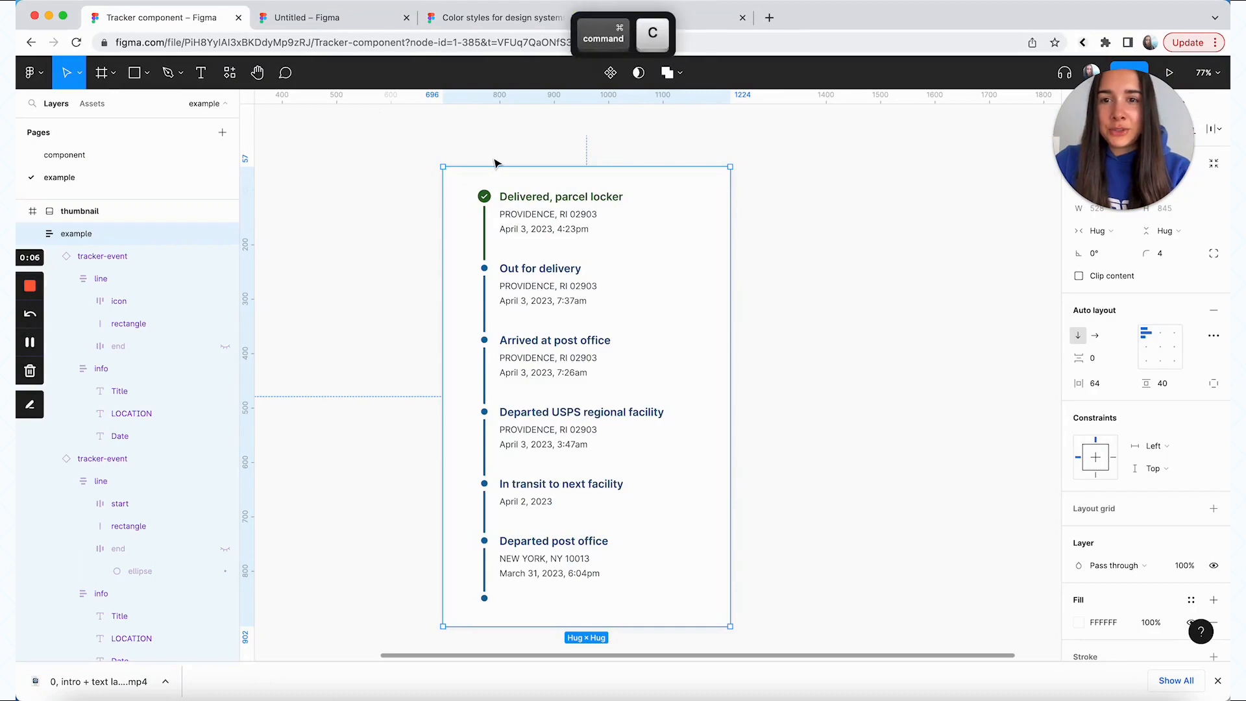
left_click(353, 20)
key("cmd+v")
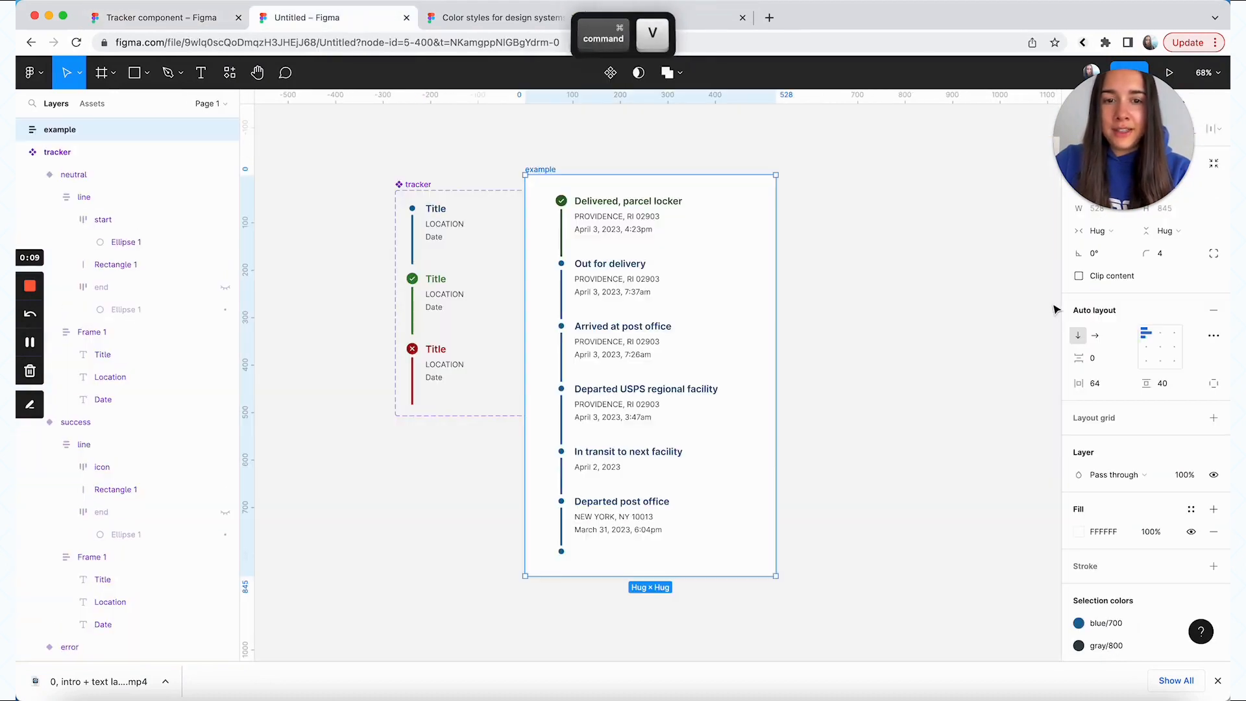
left_click_drag(743, 225, 1011, 205)
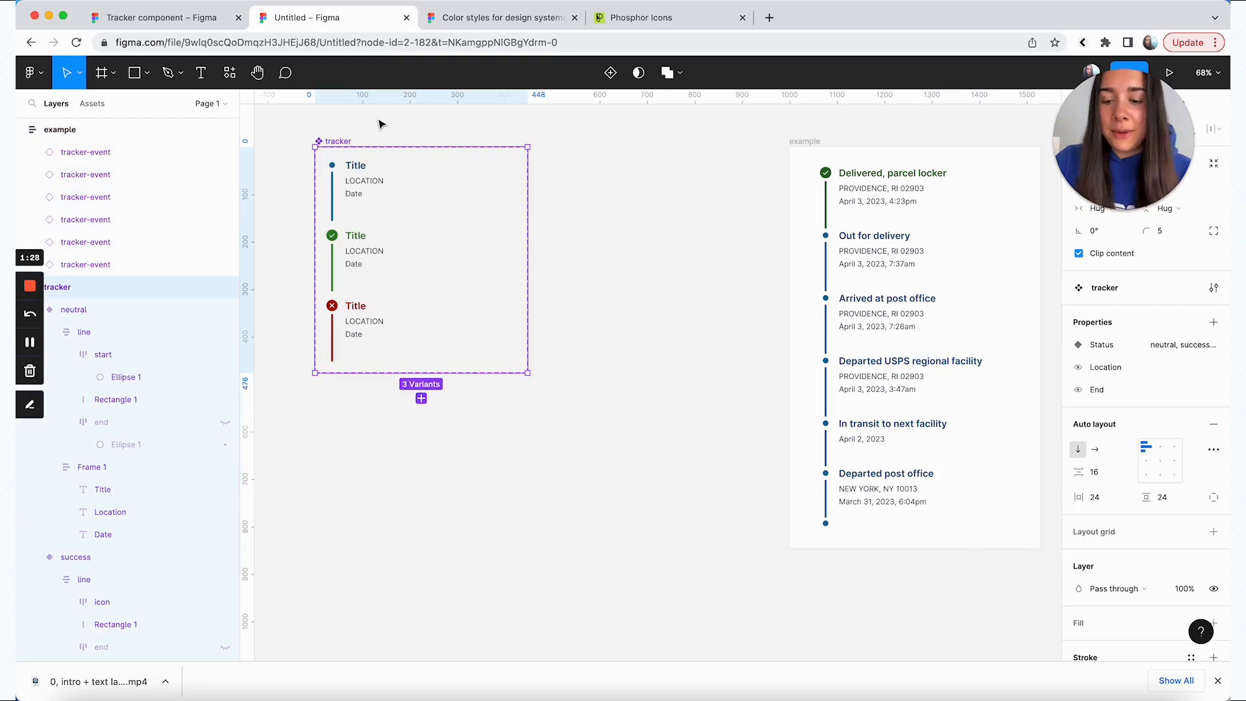
Place an instance of the success variant between the component set and the example, and set its title to "Delivered, parcel locker"
left_click(370, 271)
left_click_drag(370, 268, 612, 195)
double_click(596, 168)
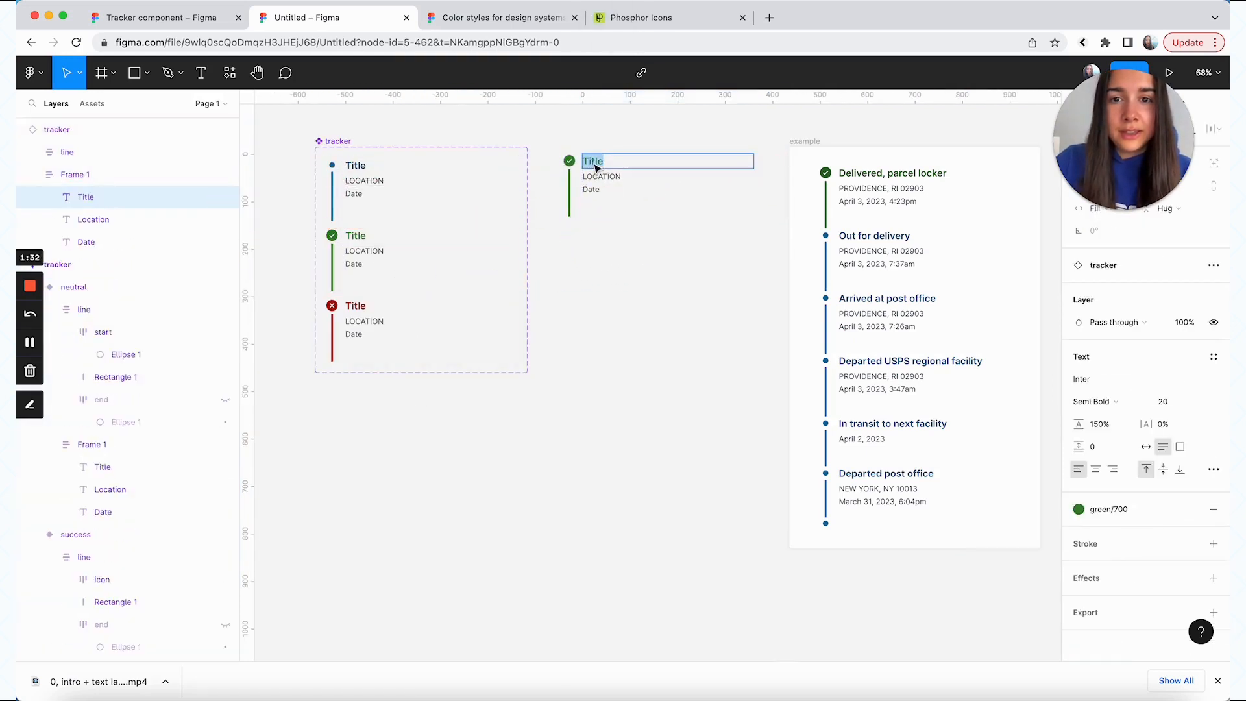
type("Delivere")
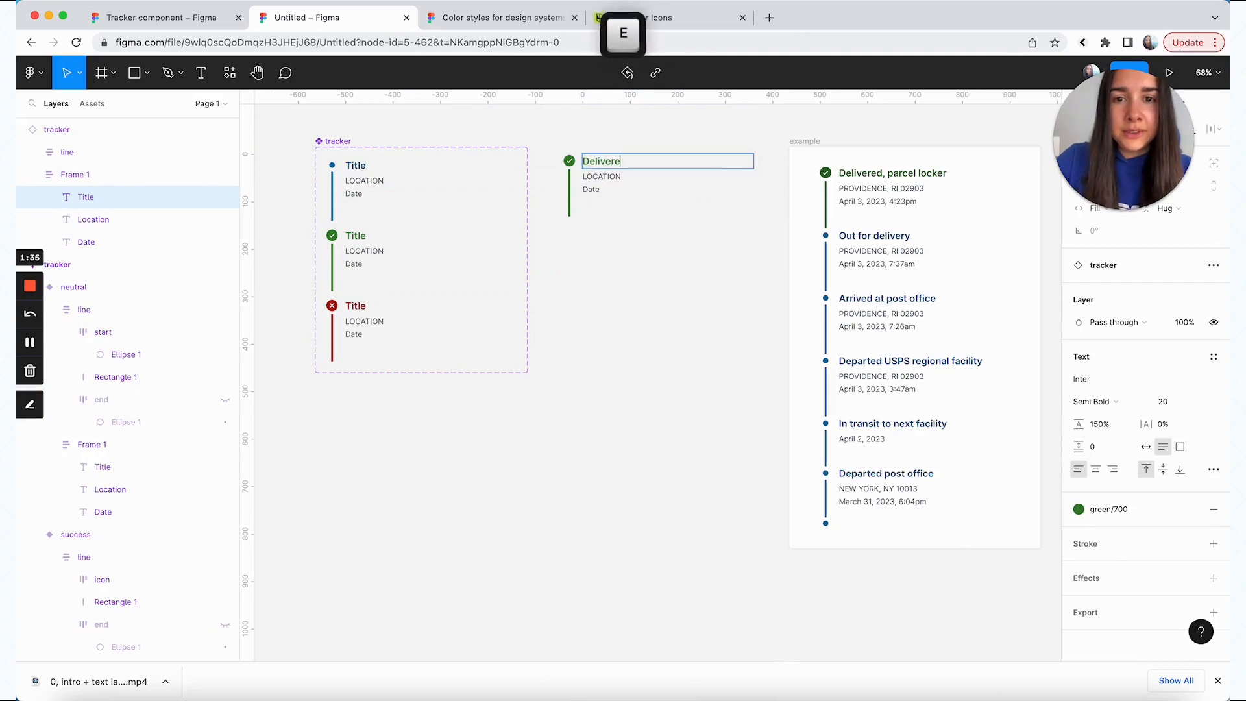
type("d, parcel locker")
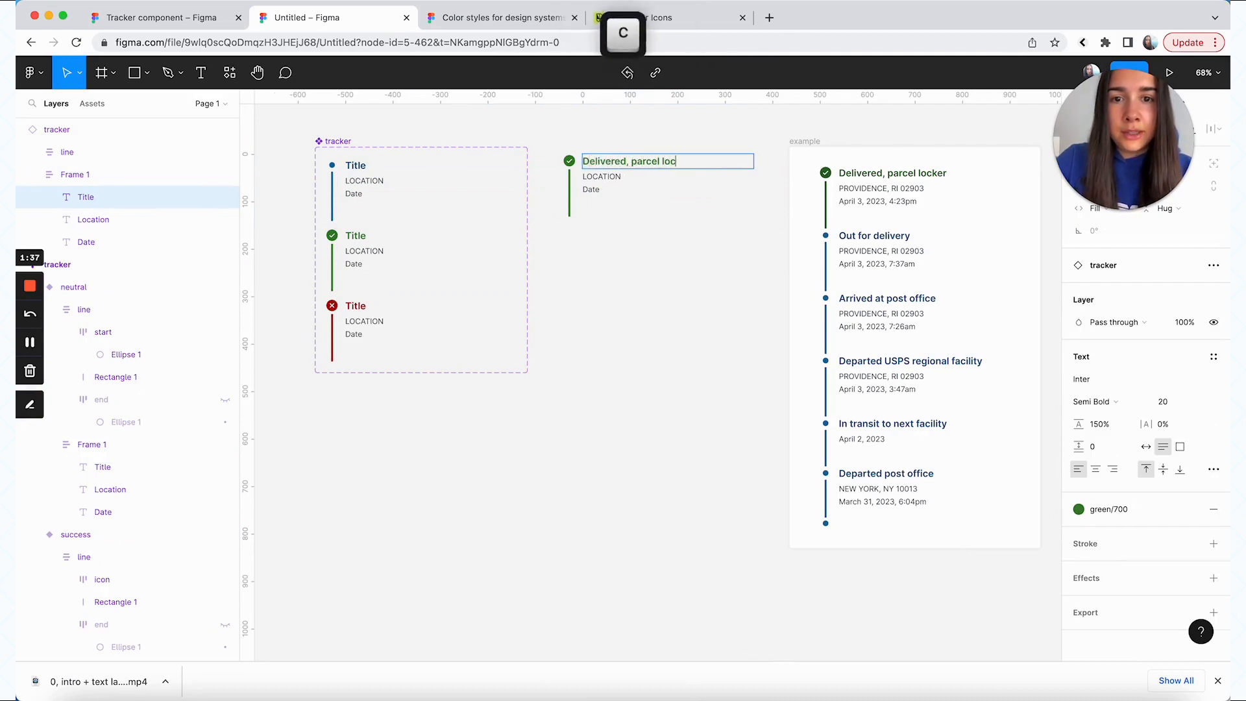
Enter the city, state and ZIP code of the example's first event as the instance's location, and set its date to "April 3, 2023, 4:23pm"
double_click(592, 176)
type("PR")
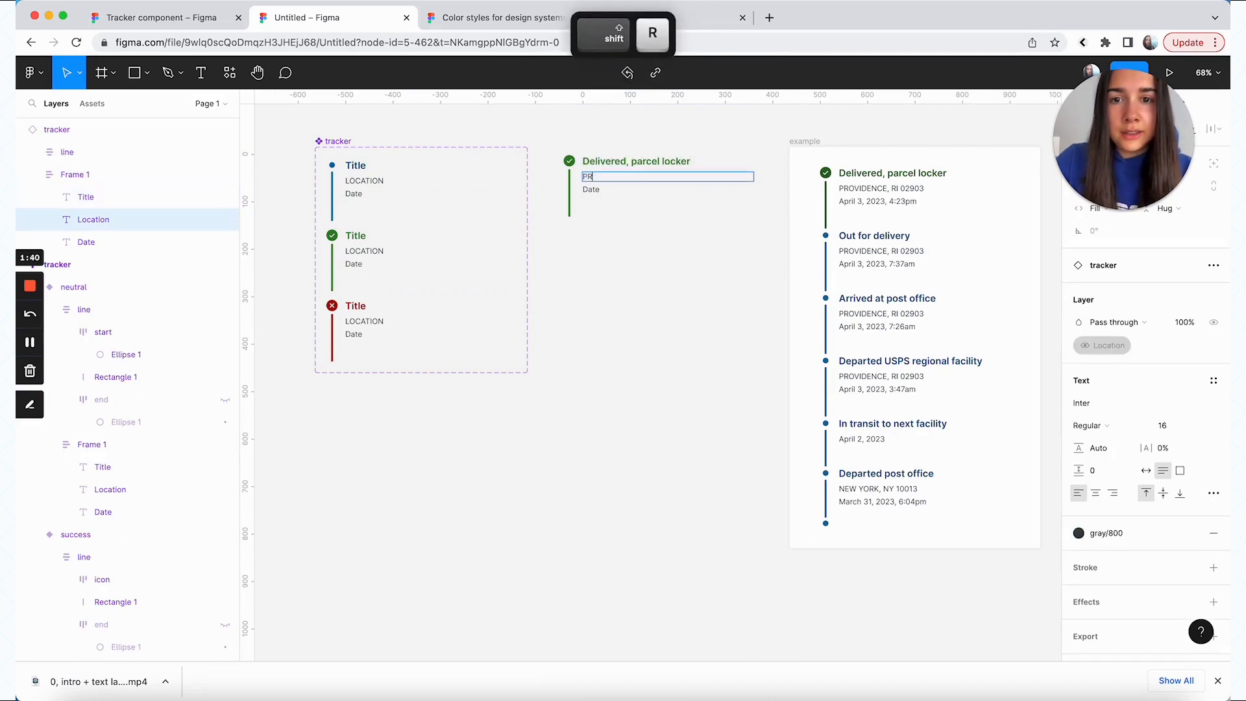
type("OVIDENCE, RI")
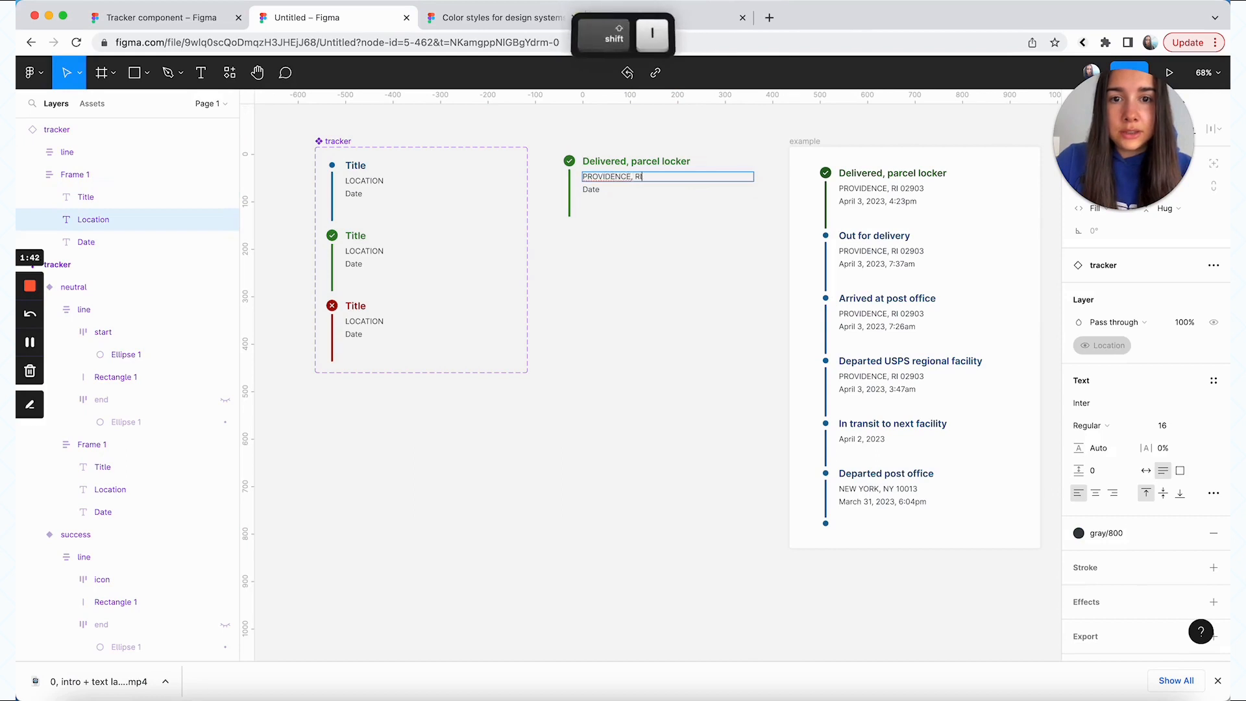
type(" 02903")
double_click(588, 190)
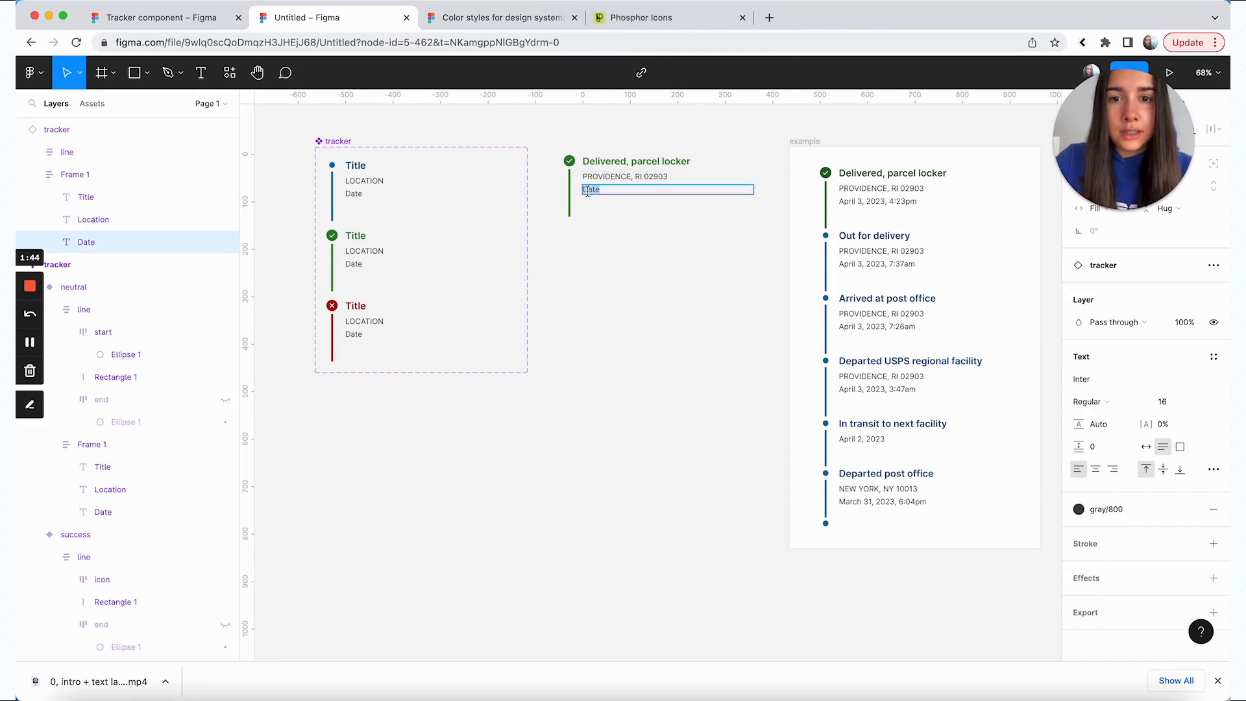
type("April 3, 2023")
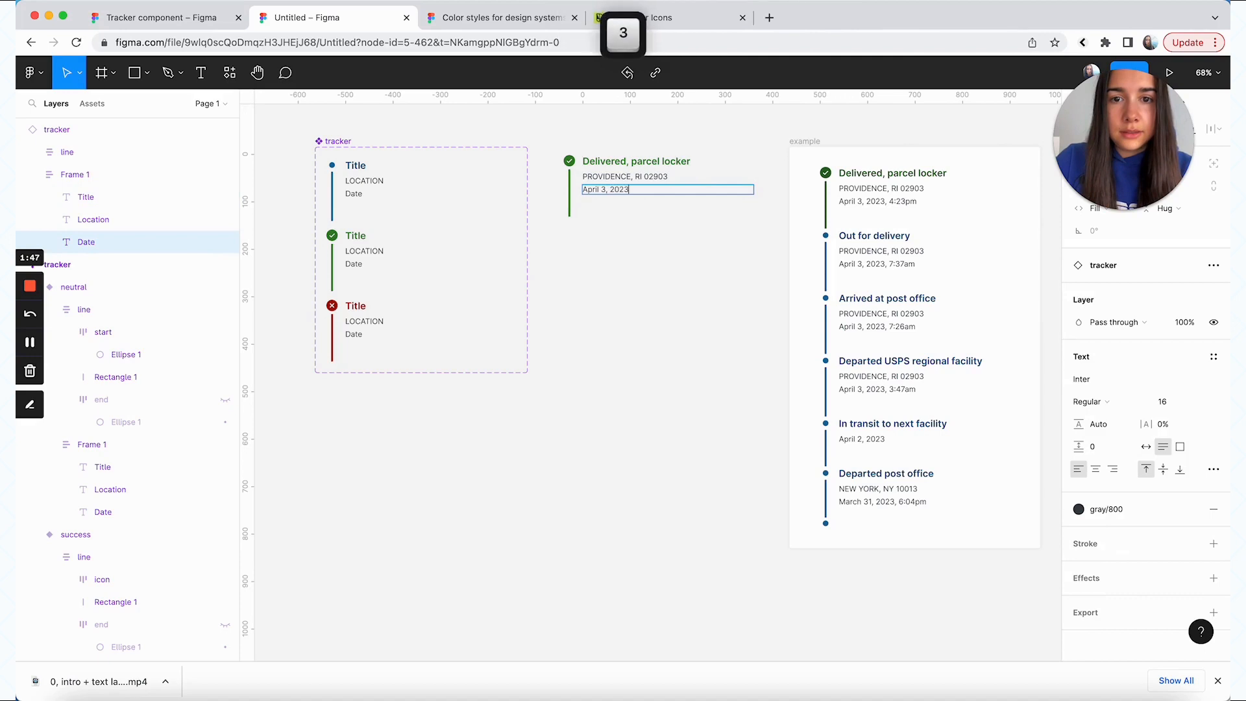
type(", 4:23pm")
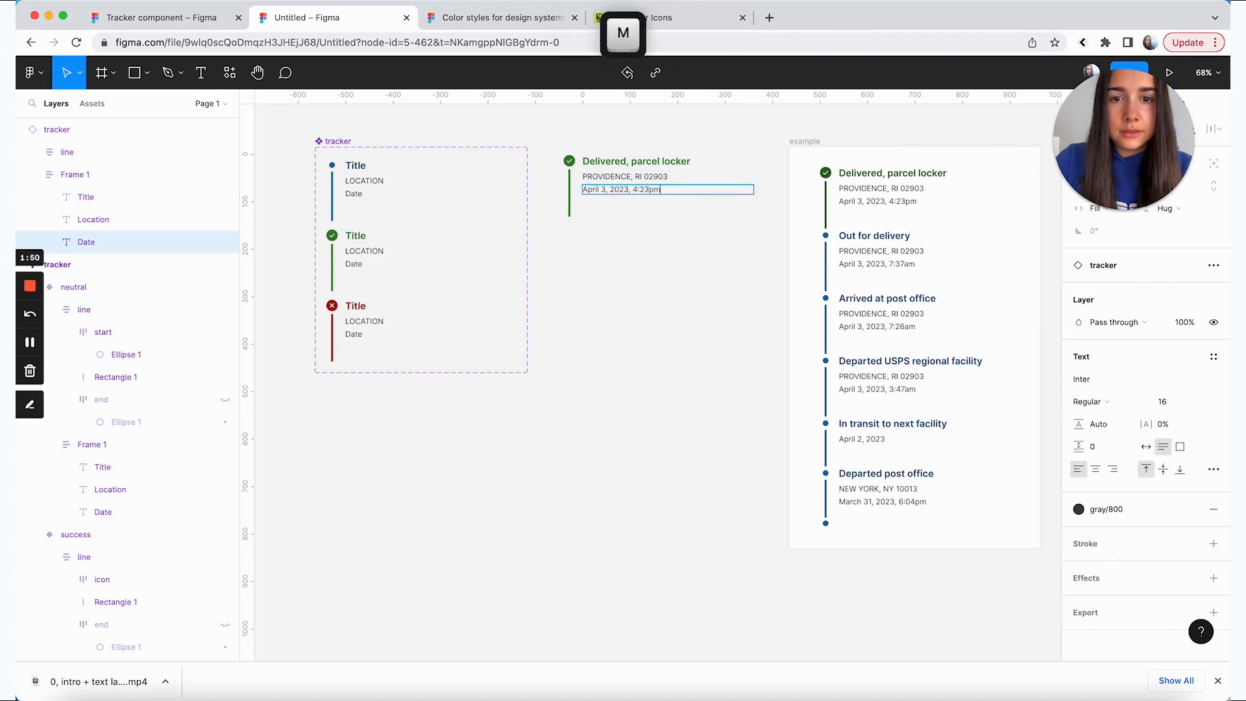
key("Escape")
left_click(603, 237)
Duplicate the "Delivered, parcel locker" instance directly below itself and set the copy's Status to neutral
left_click(690, 186)
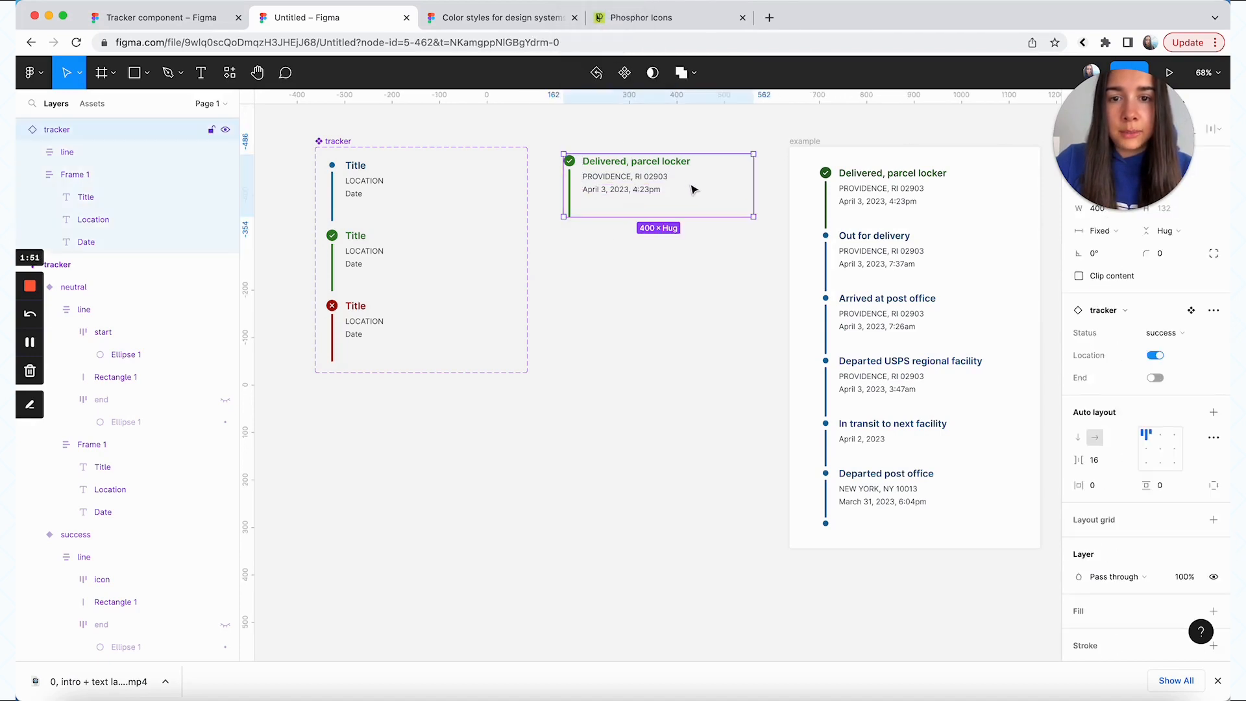
left_click_drag(690, 186, 695, 257)
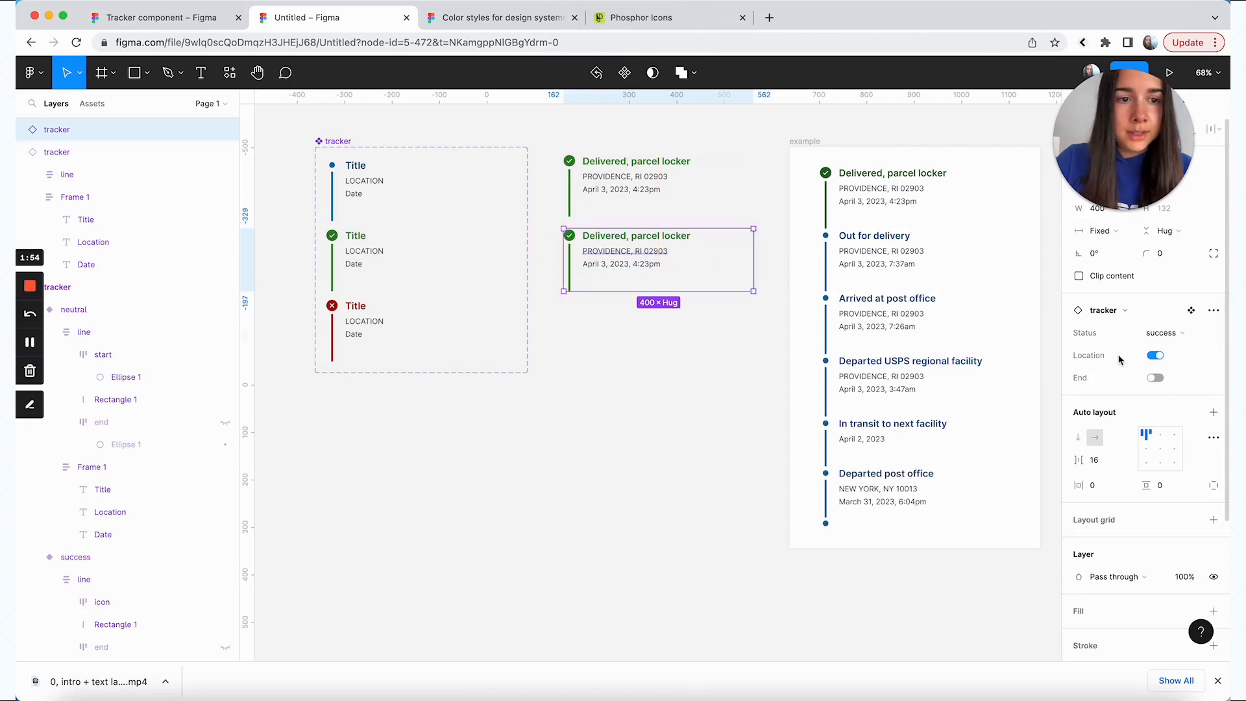
left_click(1162, 332)
left_click(1153, 316)
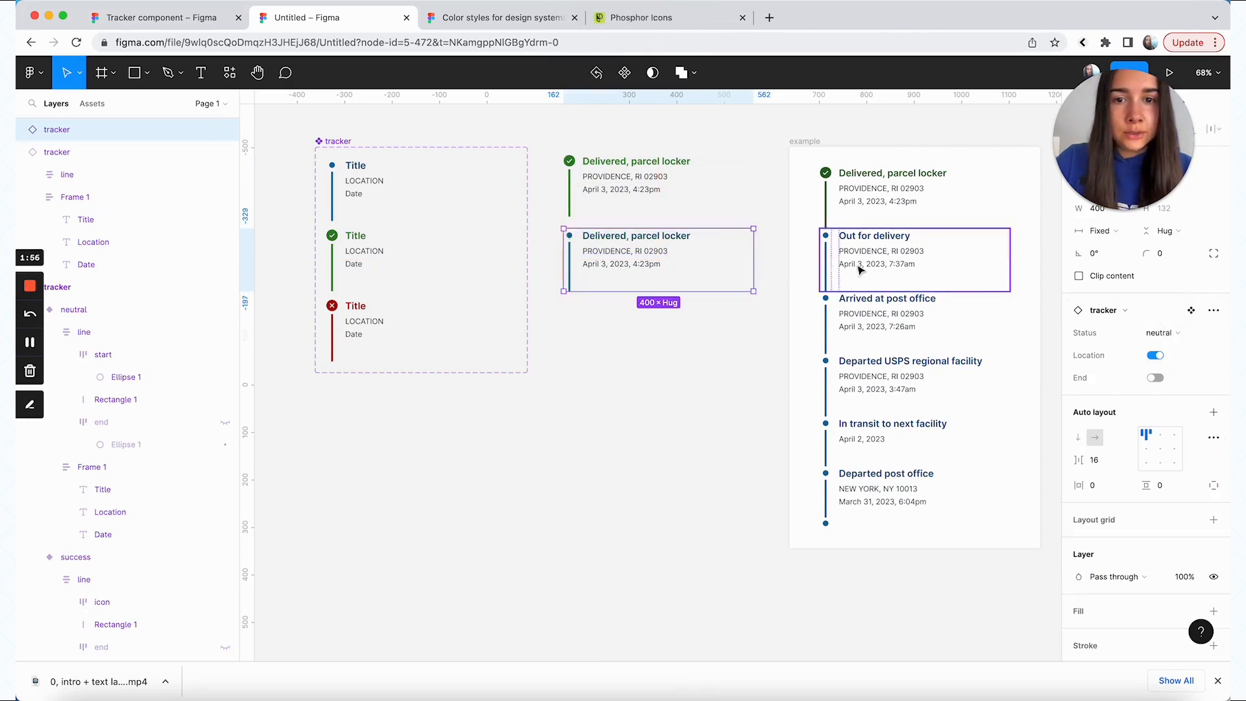
Set the neutral instance's title to "Out for delivery" and change the time in its date text to 7:37am
double_click(687, 242)
double_click(685, 237)
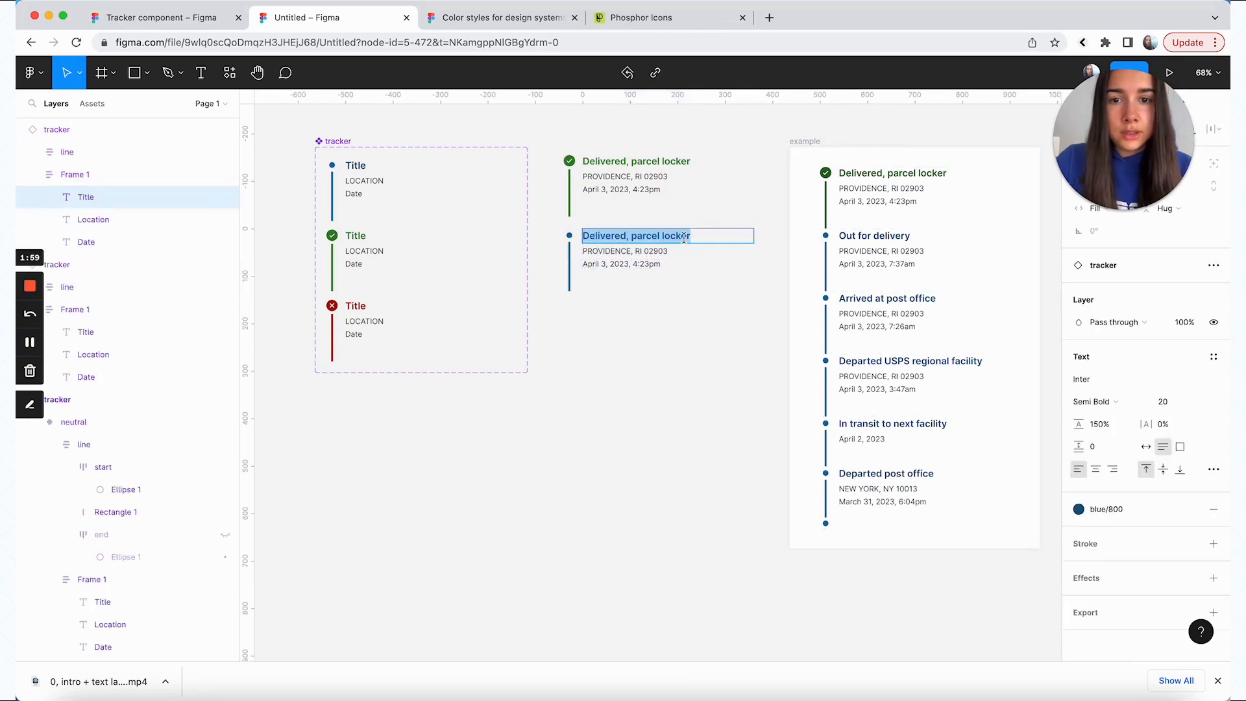
type("Out for ")
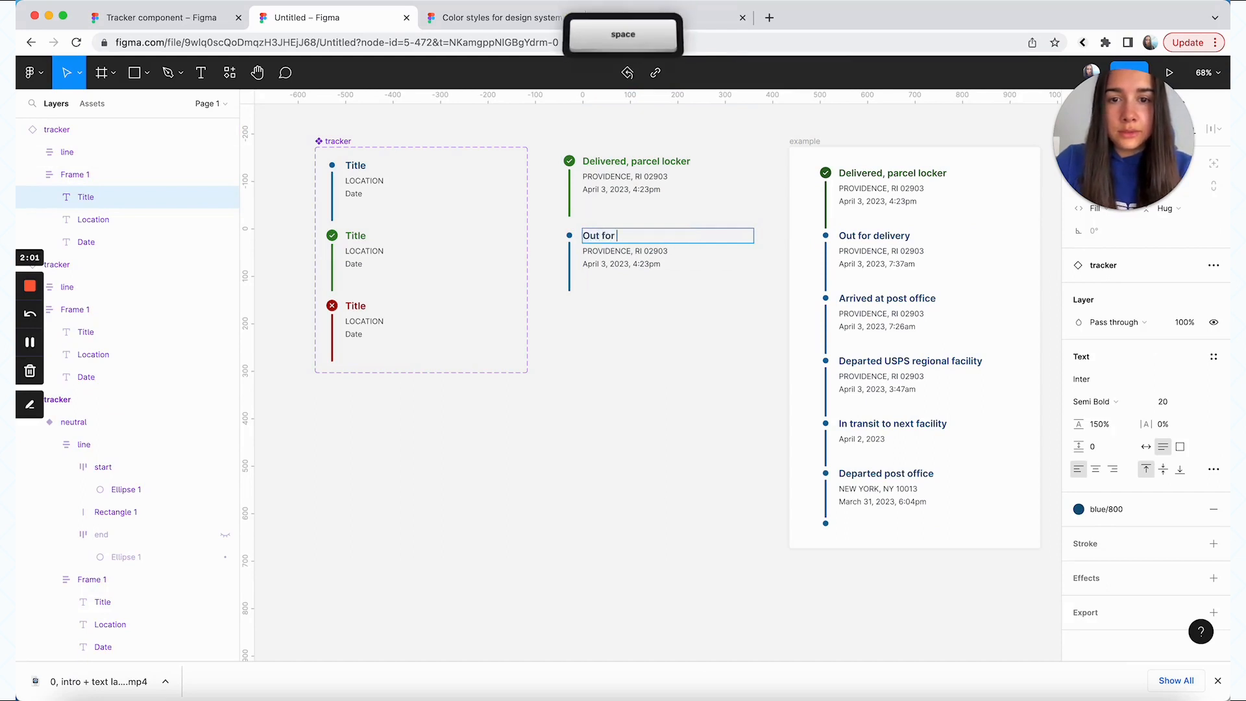
type("delivery")
left_click(642, 265)
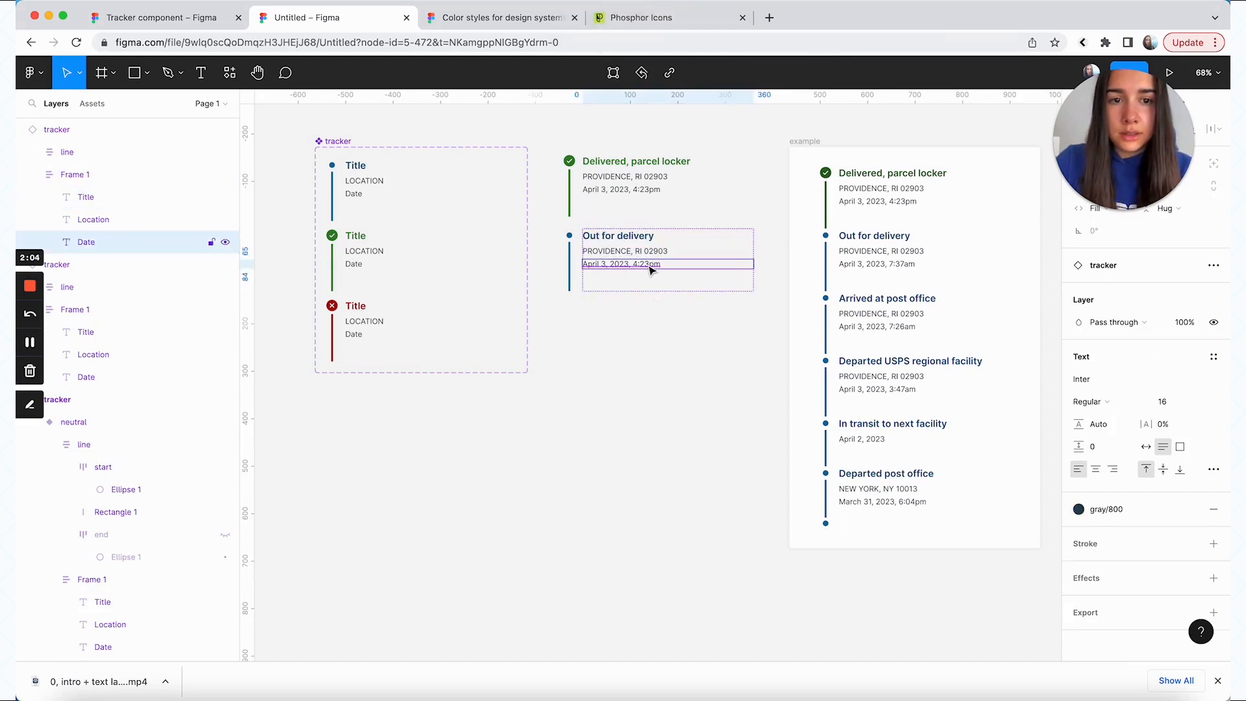
left_click_drag(633, 264, 687, 258)
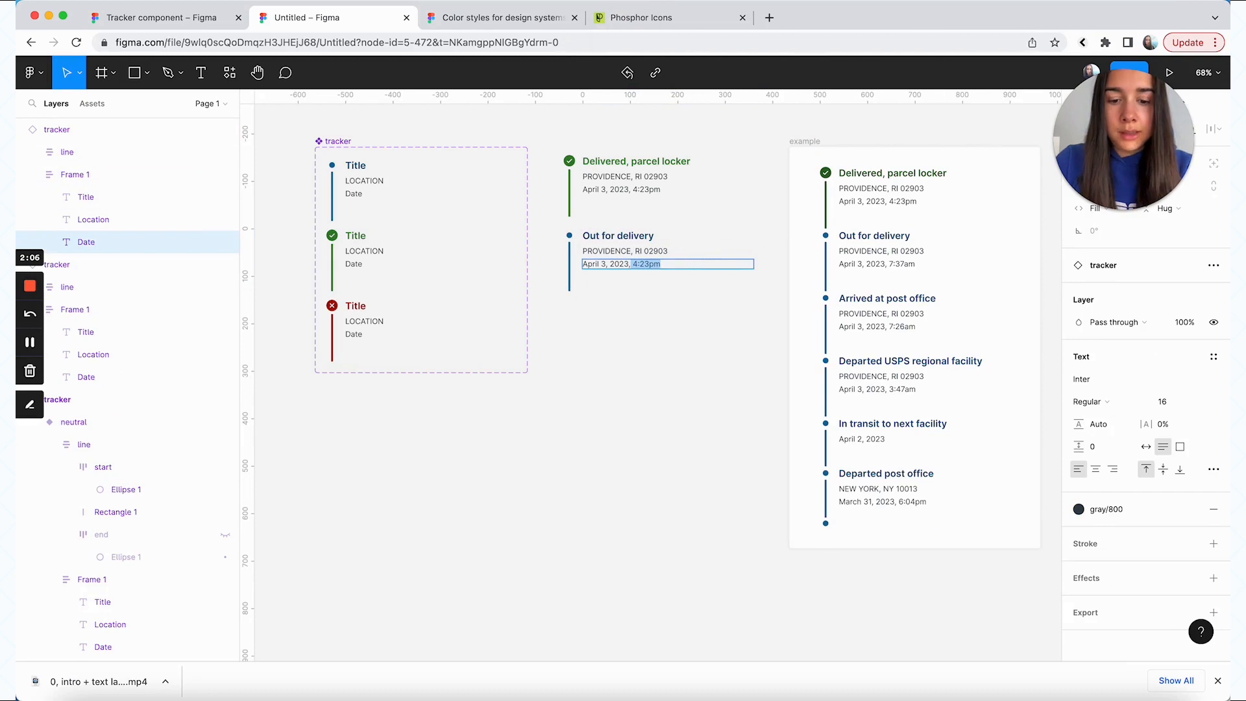
type("7:")
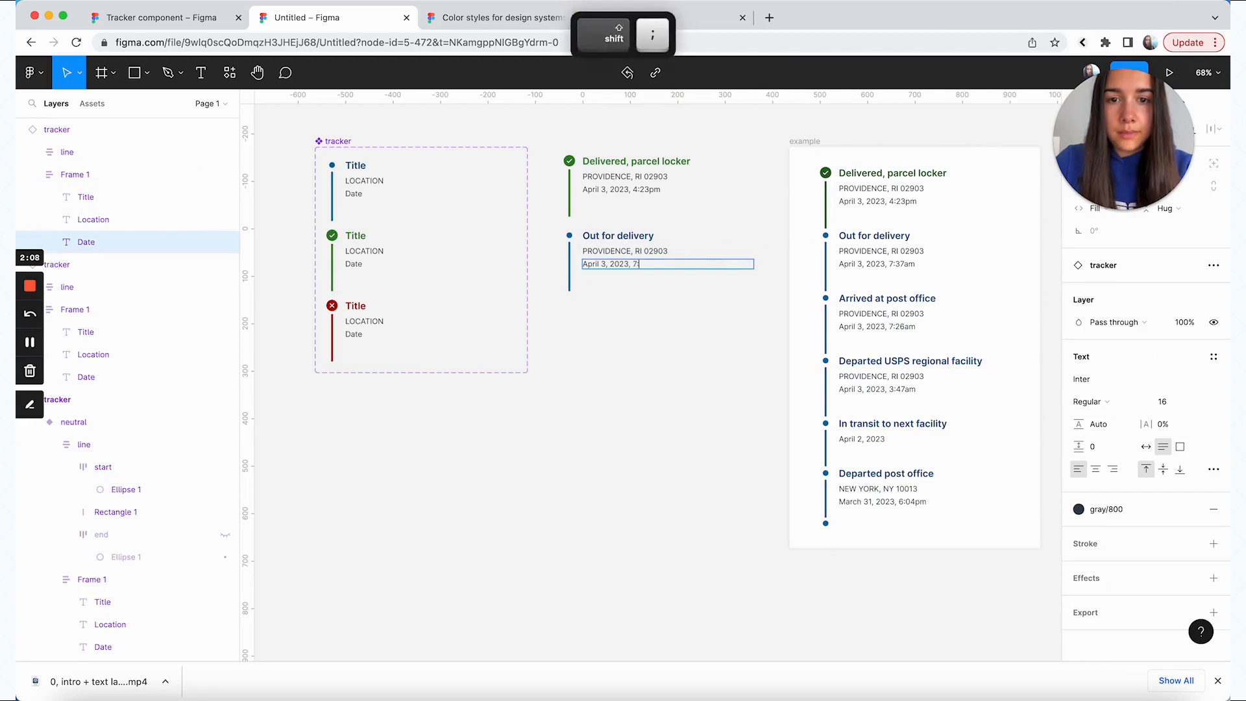
type("37am")
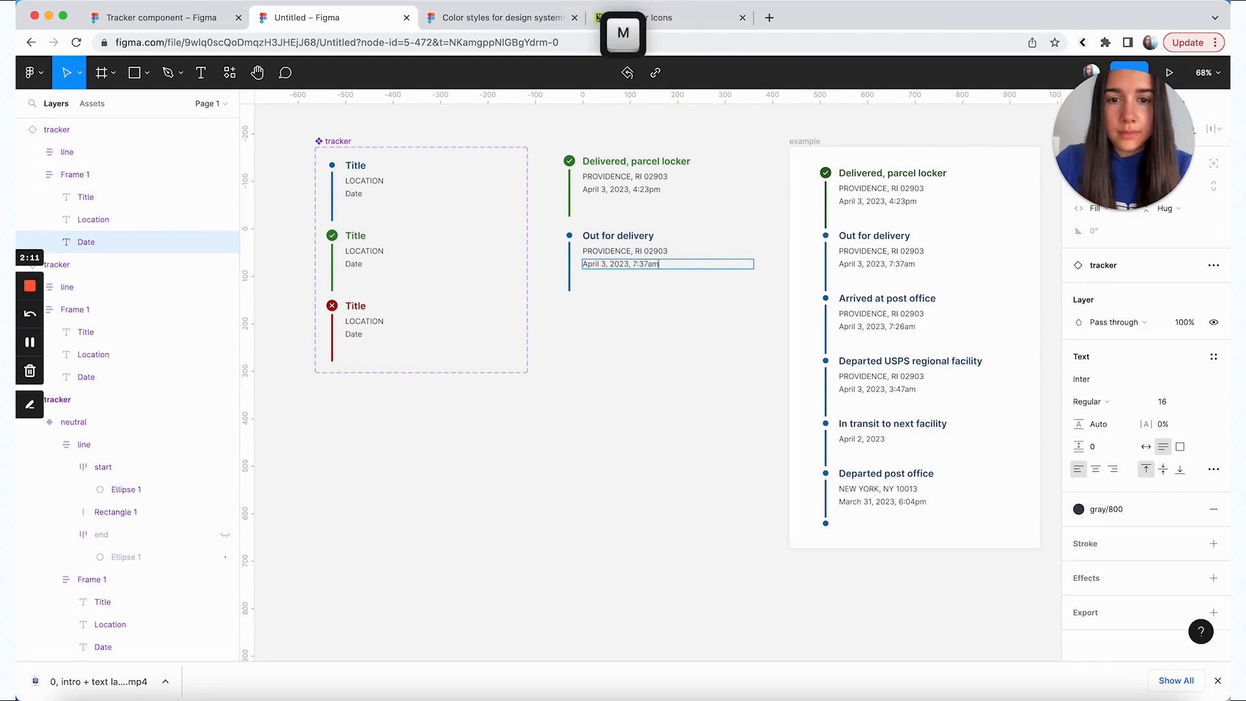
left_click(679, 307)
Wrap the "Delivered, parcel locker" and "Out for delivery" instances together in an auto layout frame
left_click(671, 278)
left_click(648, 207, "shift")
key("shift+a")
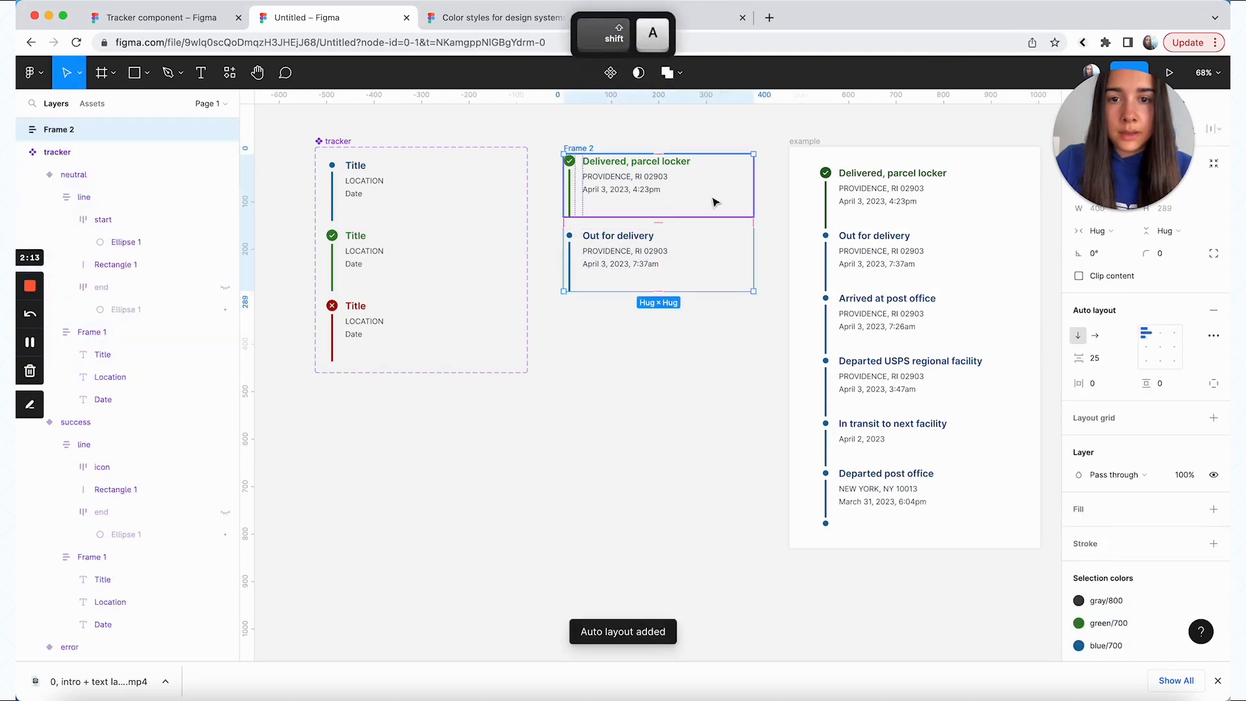
Set the spacing between the two instances in the auto layout frame to 0
left_click(1096, 358)
type("0")
key("Return")
left_click(774, 364)
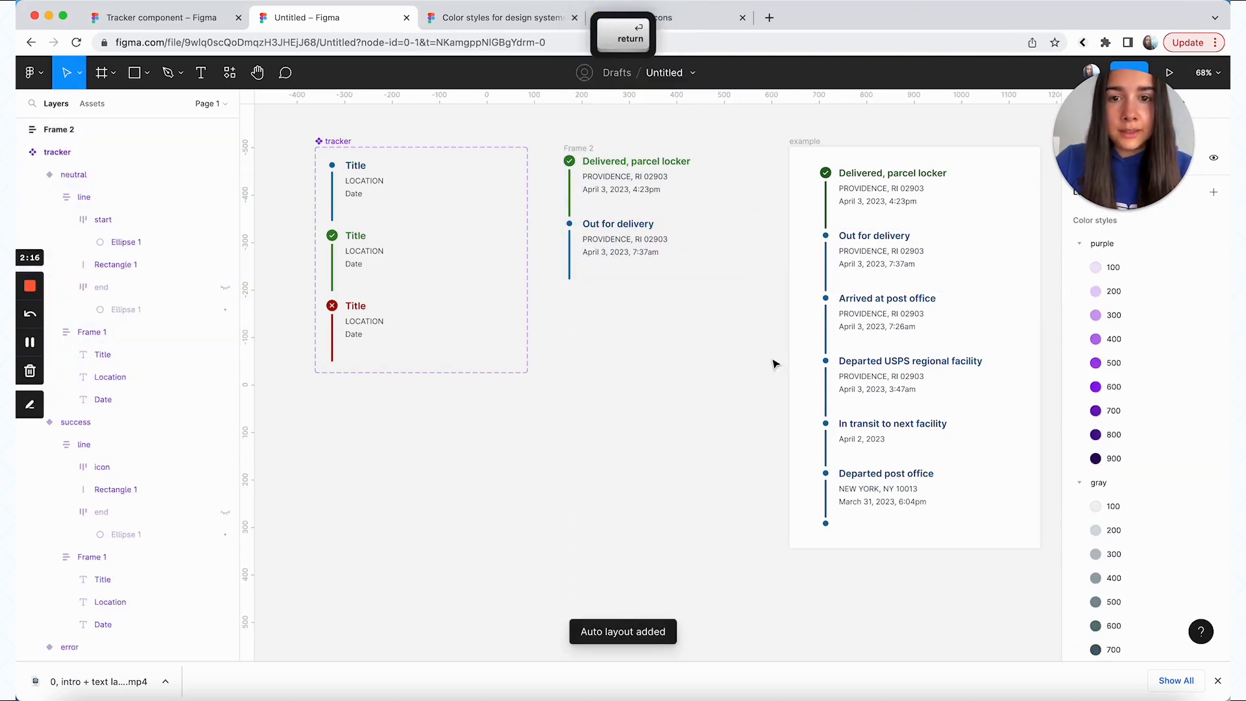
left_click(578, 148)
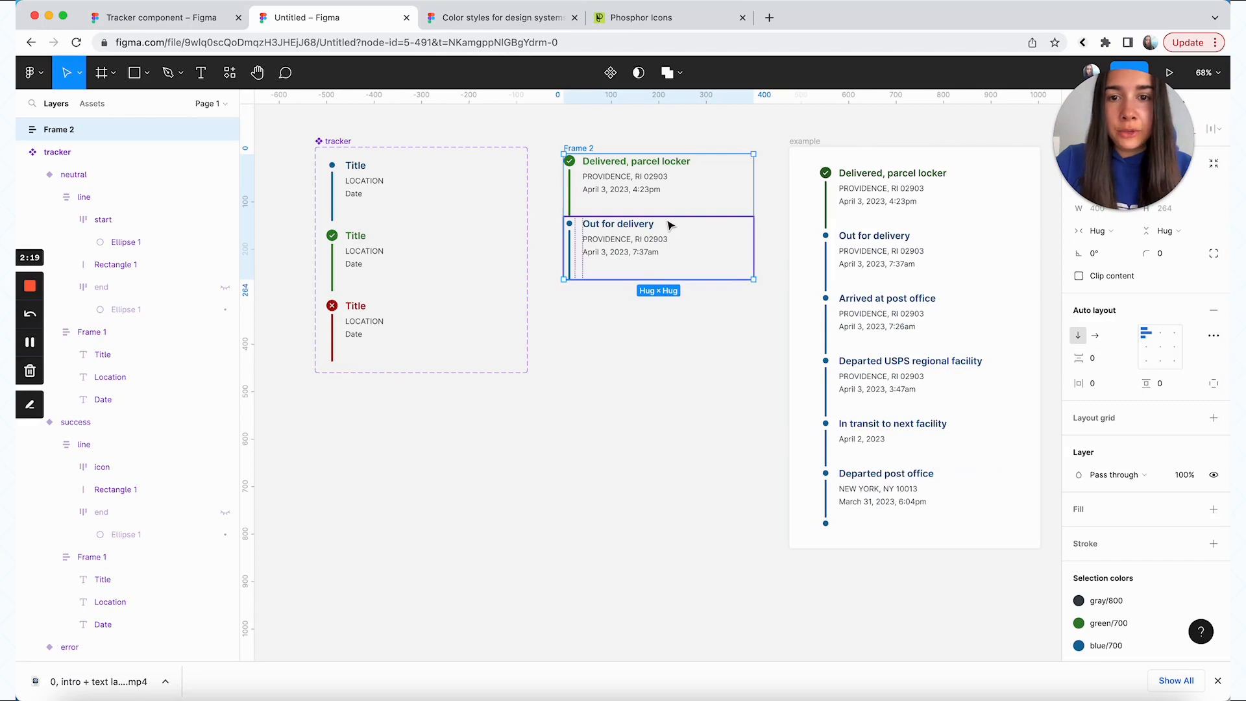
left_click(571, 224)
double_click(571, 224)
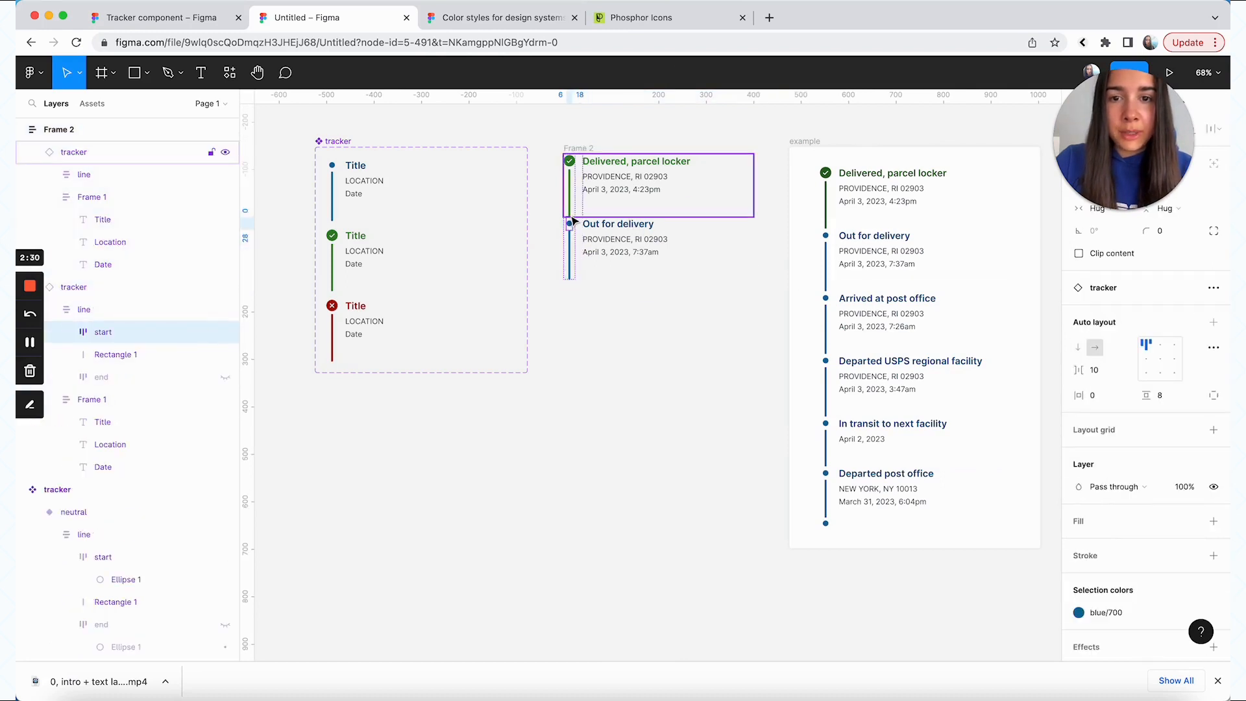
left_click(583, 289)
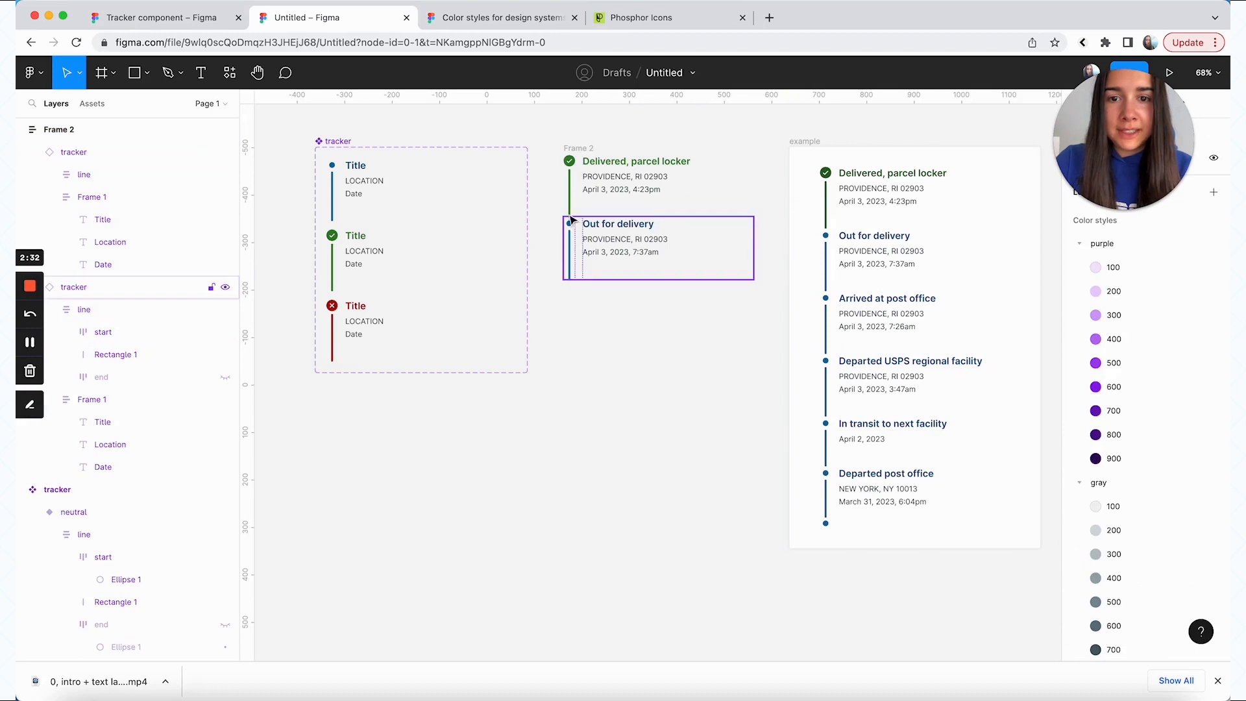
Duplicate the "Out for delivery" instance below itself inside the auto layout frame and enable the copy's End property
left_click(651, 268)
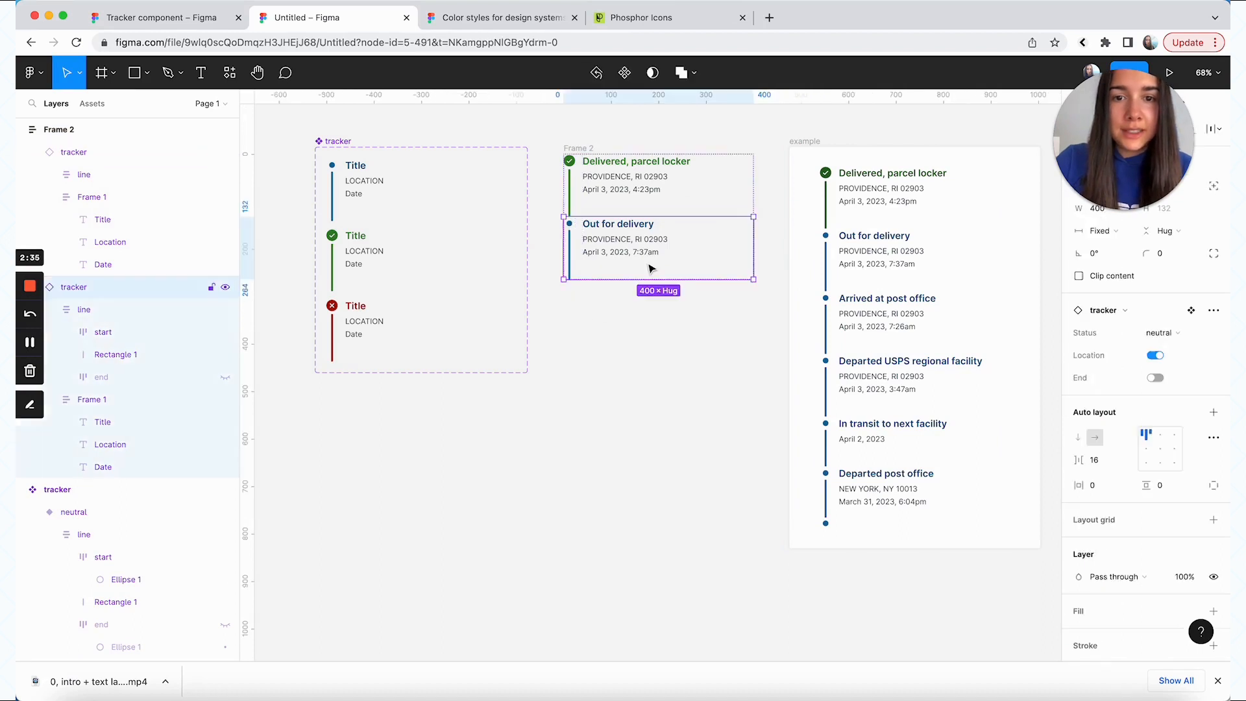
key("super+c")
key("super+v")
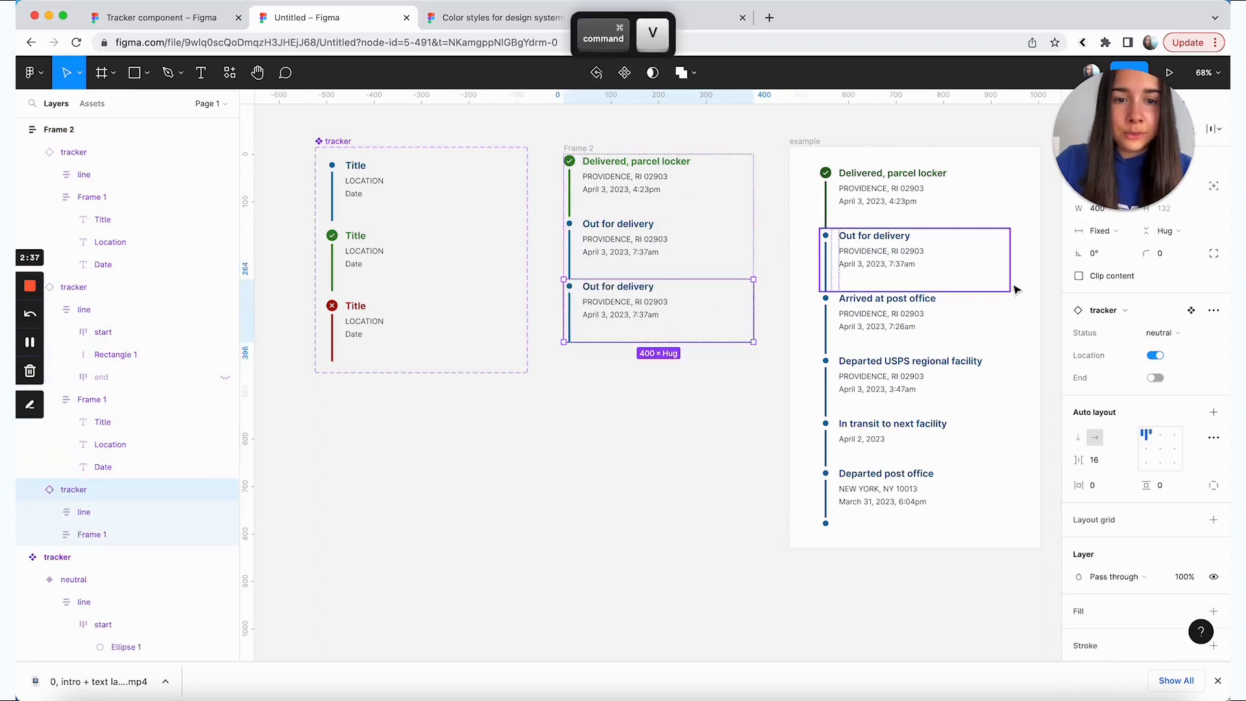
left_click(1156, 378)
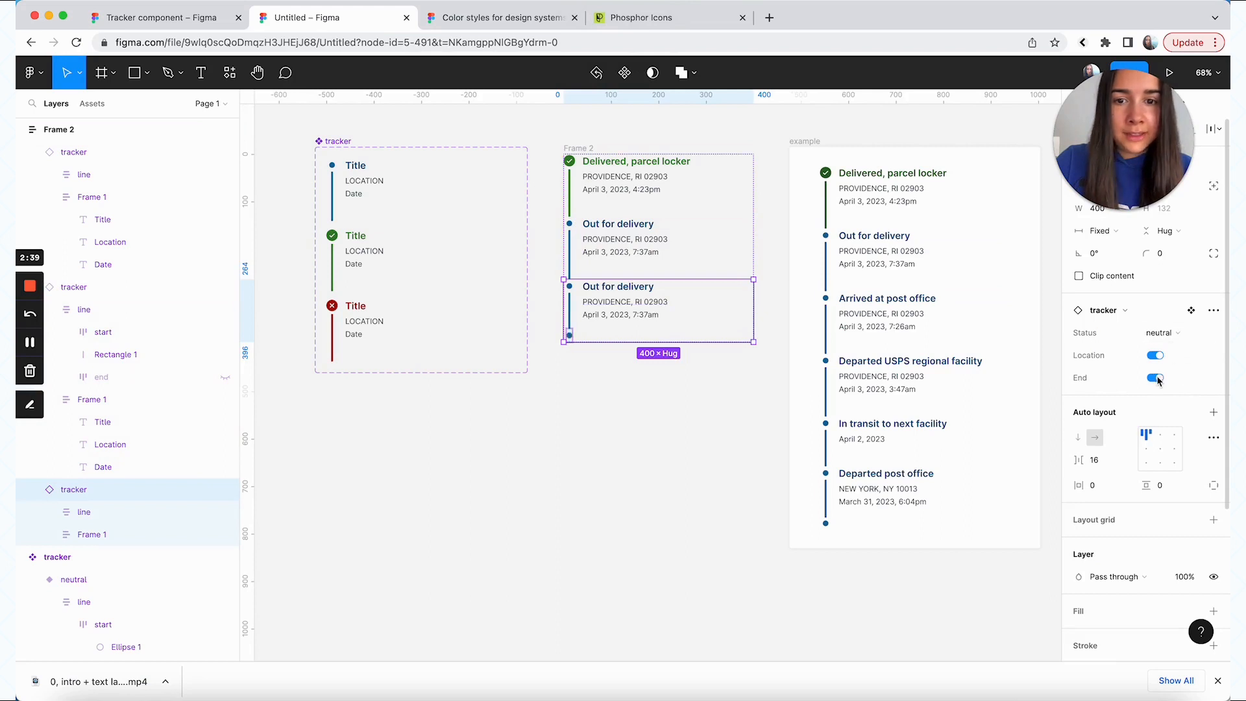
Set the third instance's title to "Departed post office" and its location to the city, state and ZIP code of the example's last event
double_click(623, 290)
type("Departed post office")
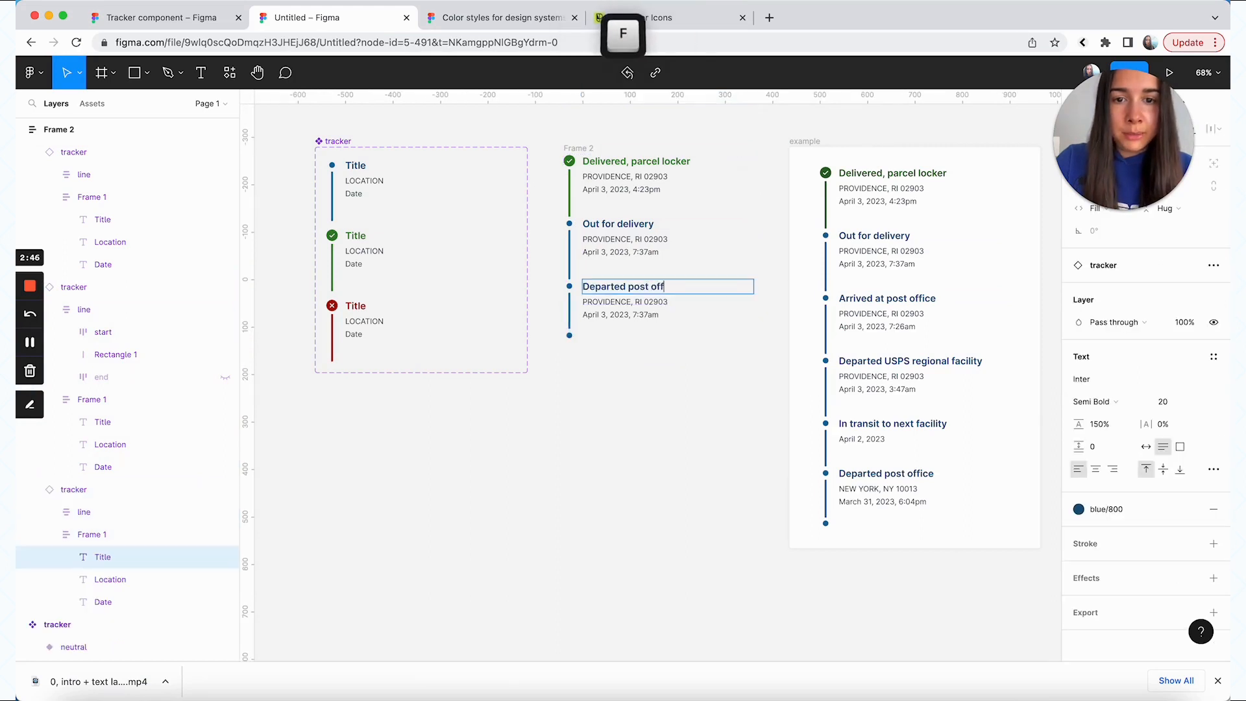
left_click(604, 303)
double_click(604, 303)
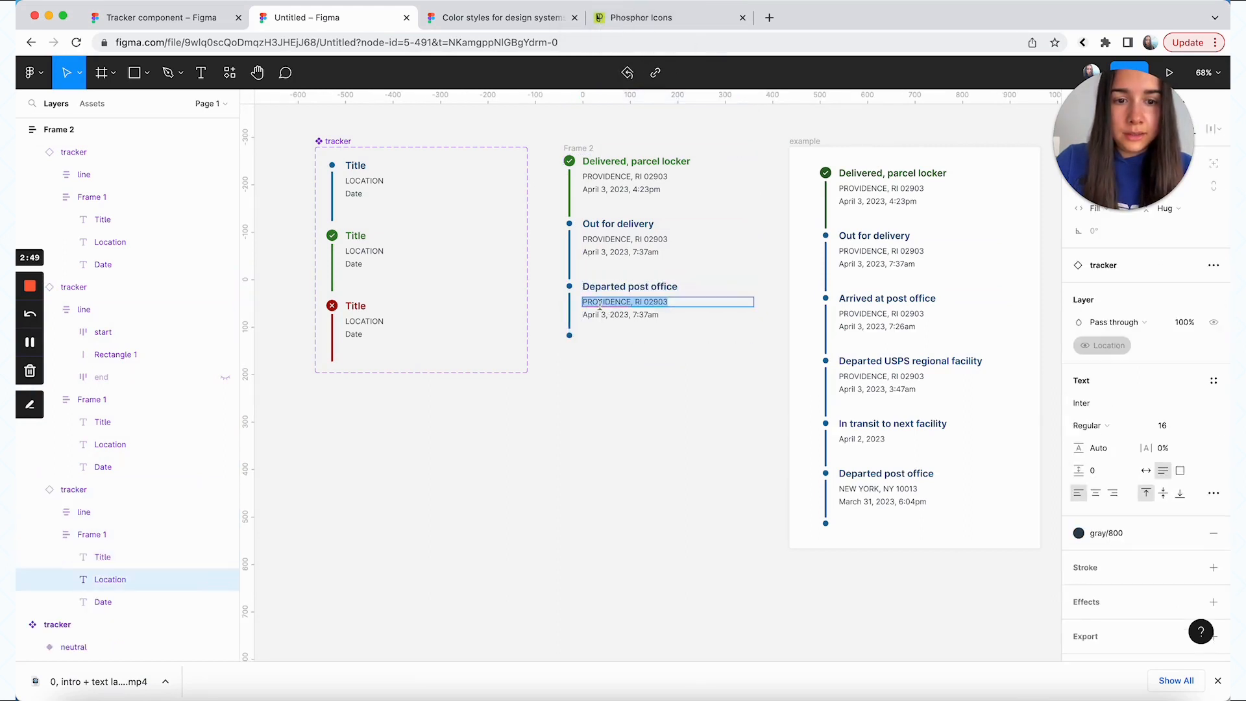
type("NEW YORK, ")
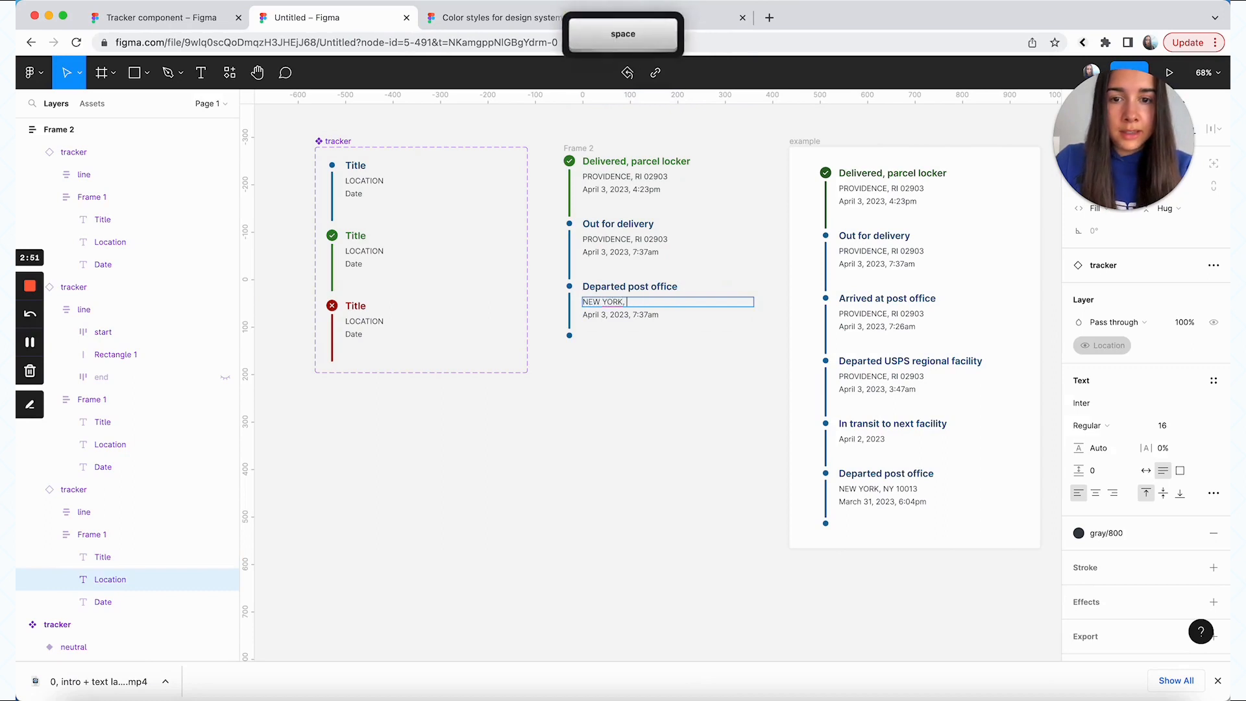
type("NY 10013")
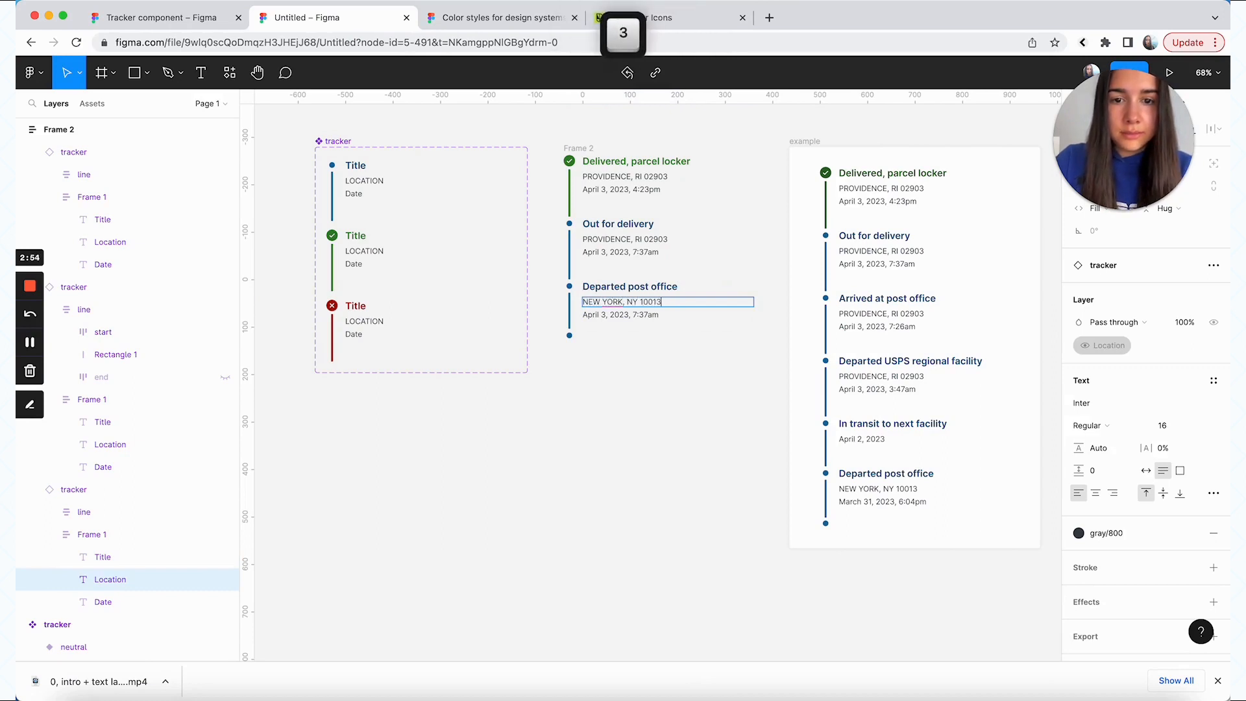
Set the date of the "Departed post office" instance to "March 31, 2023, 6:04pm"
key("Tab")
type("March")
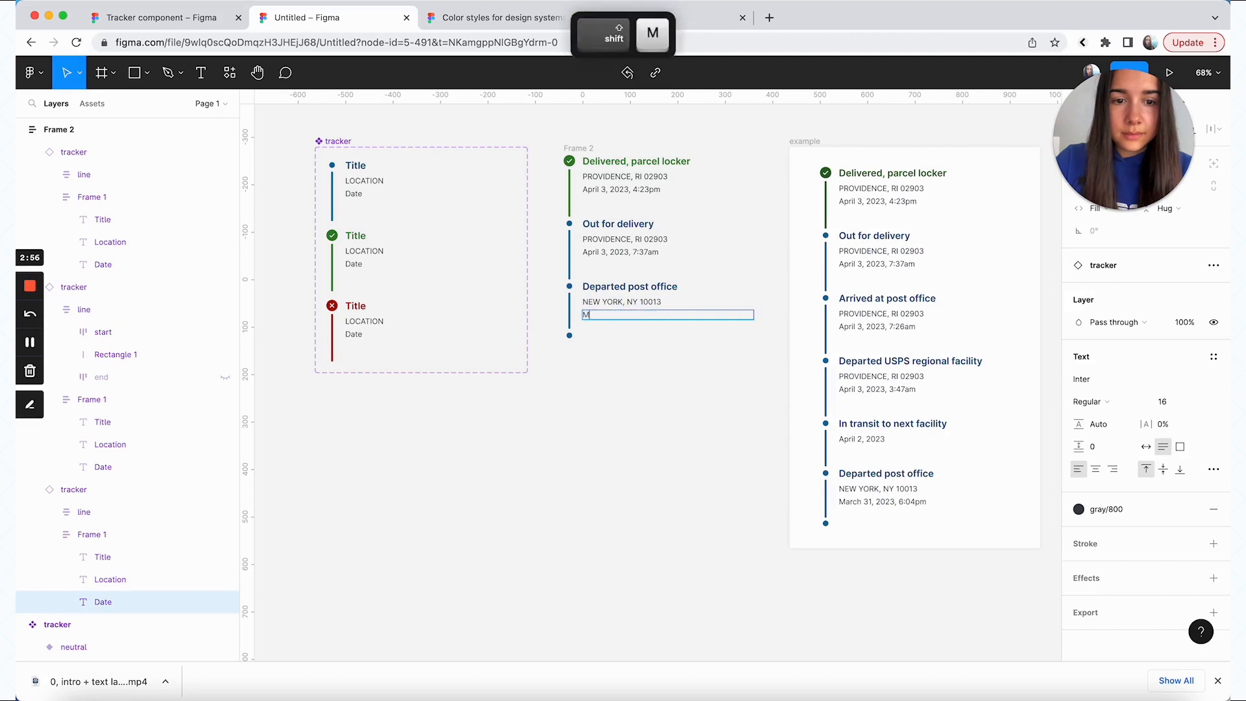
type("31, 2023, 6:04pm")
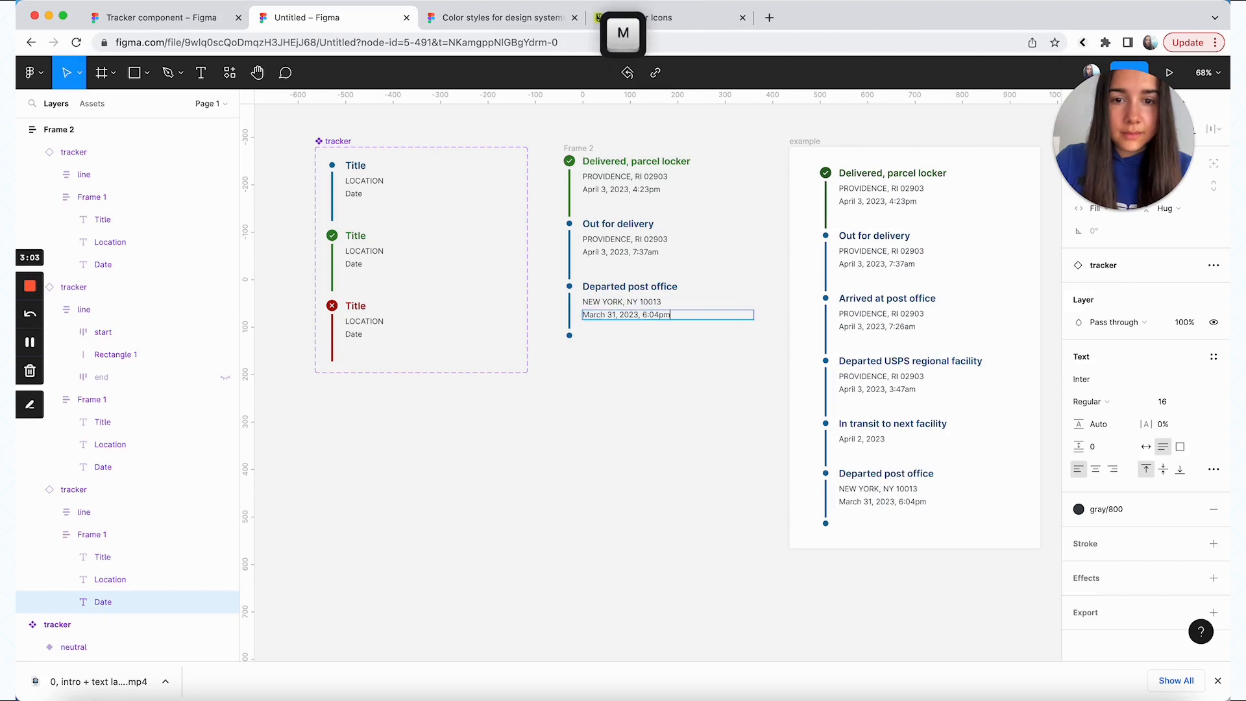
left_click(566, 439)
left_click(565, 439)
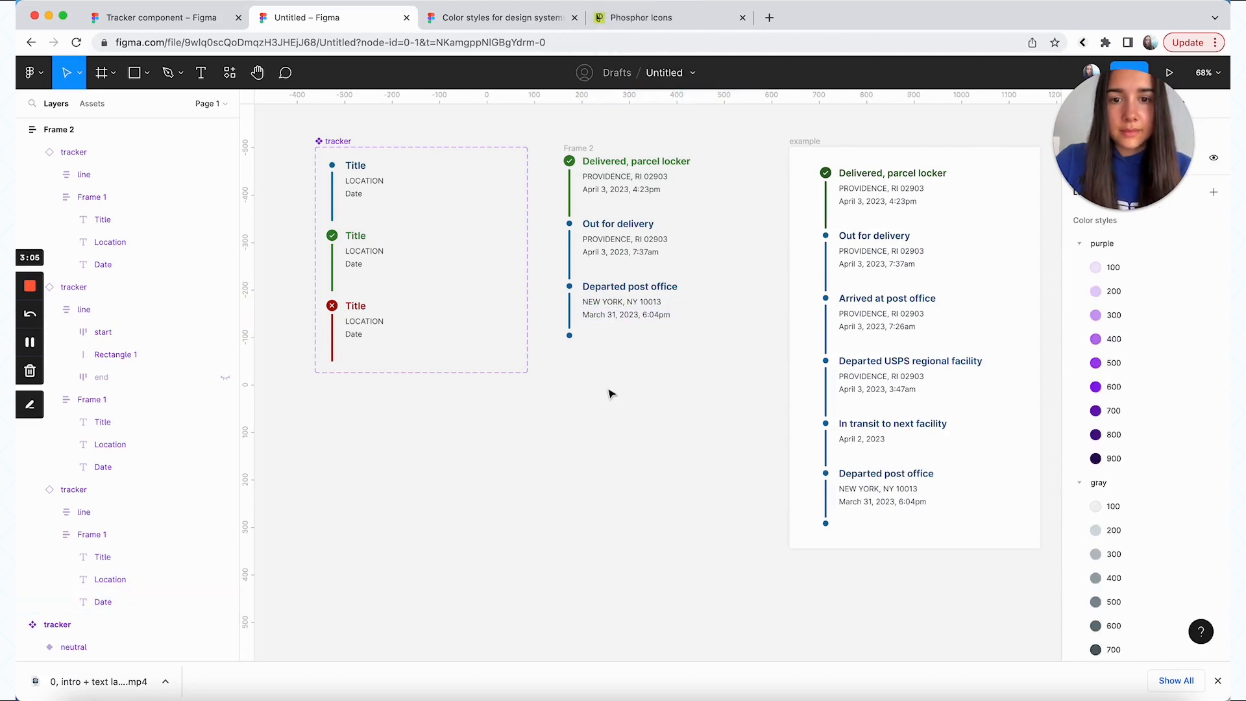
Stretch the "Departed post office" instance slightly downward so its connecting line becomes longer
left_click(647, 333)
mouse_move(647, 342)
left_mouse_down()
mouse_move(646, 389)
mouse_move(647, 352)
left_mouse_up()
left_click(652, 435)
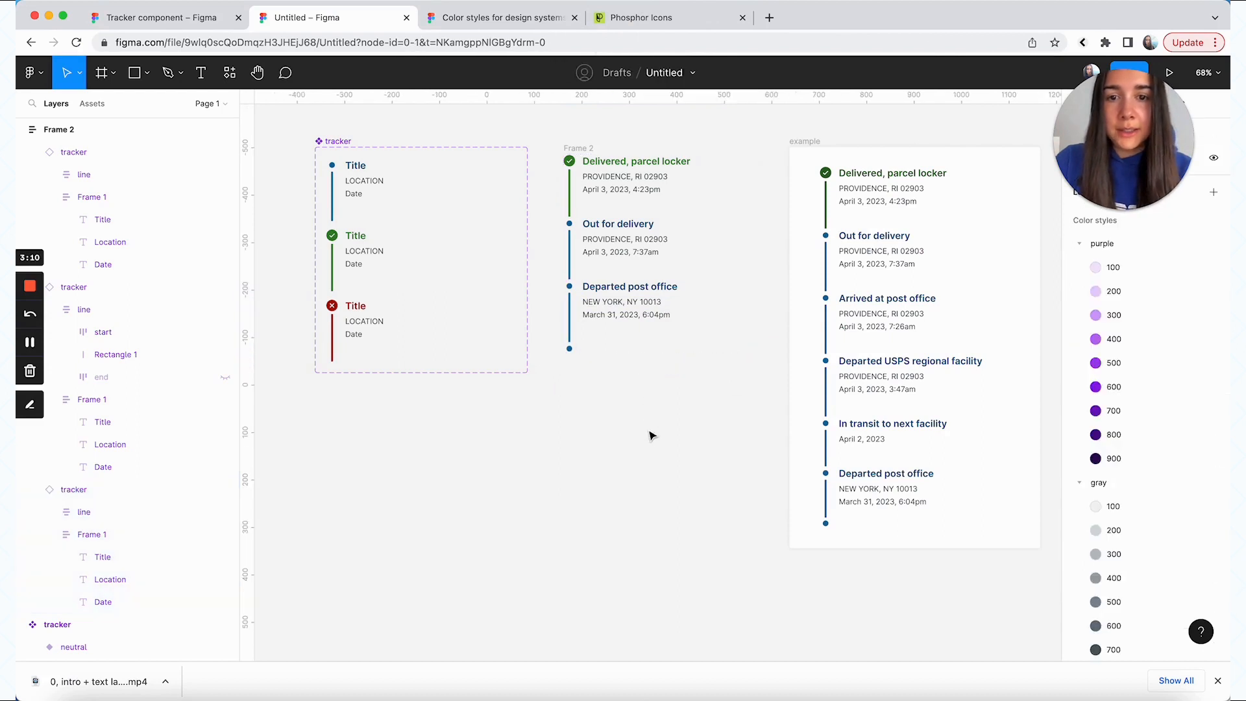